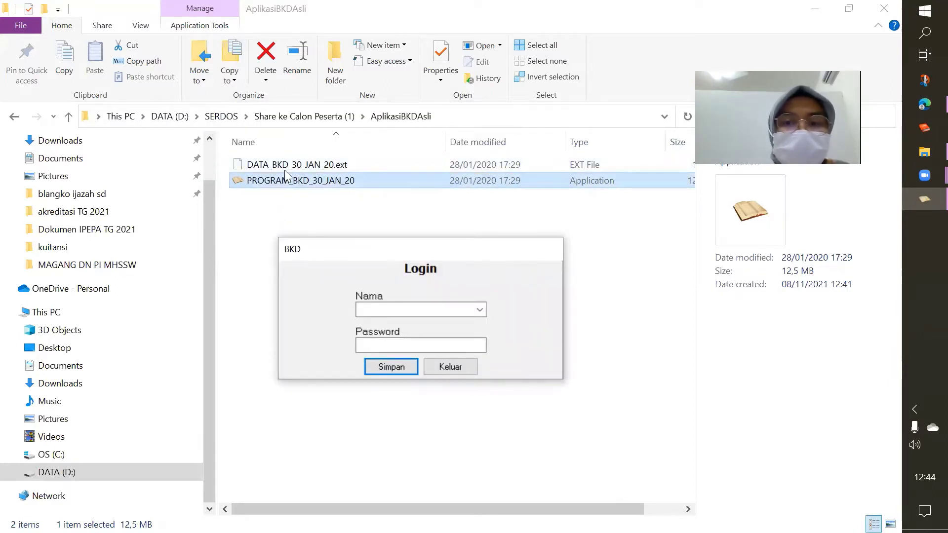
Select the PROGRAM_BKD_30_JAN_20 application file, keeping its original name
{"action": "left_click", "coordinate": [261, 182]}
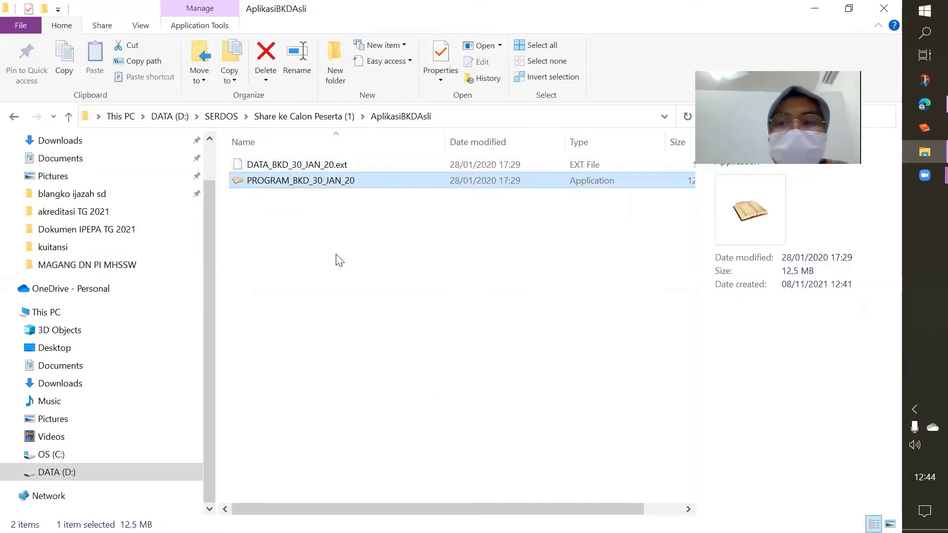
{"action": "left_click", "coordinate": [249, 184]}
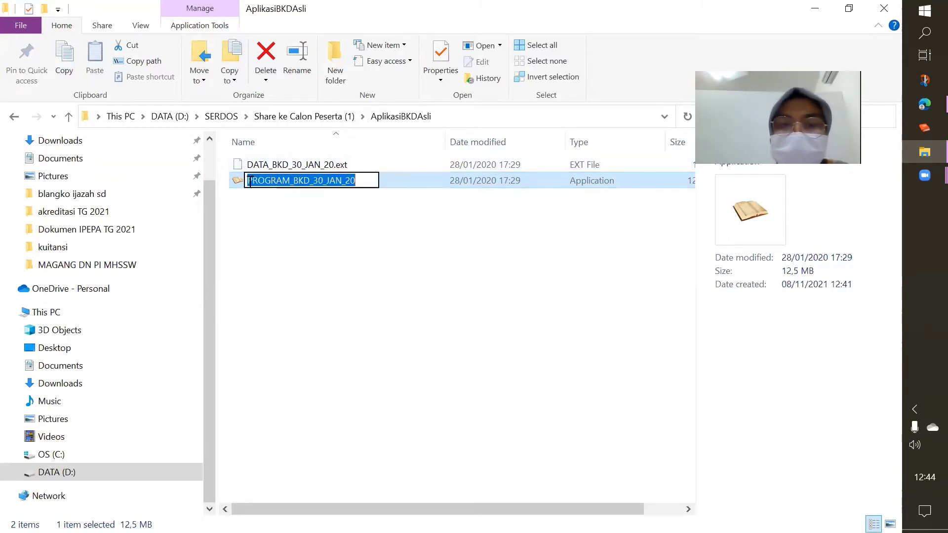
{"action": "key", "text": "Escape"}
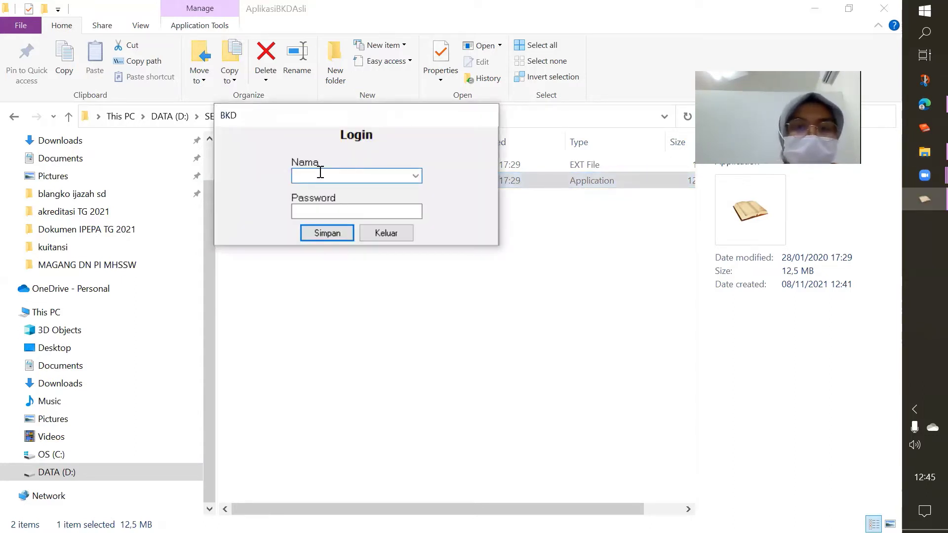
Enter the login name and password, save them, and acknowledge the saved confirmation
{"action": "left_click", "coordinate": [321, 171]}
{"action": "type", "text": "Susiani"}
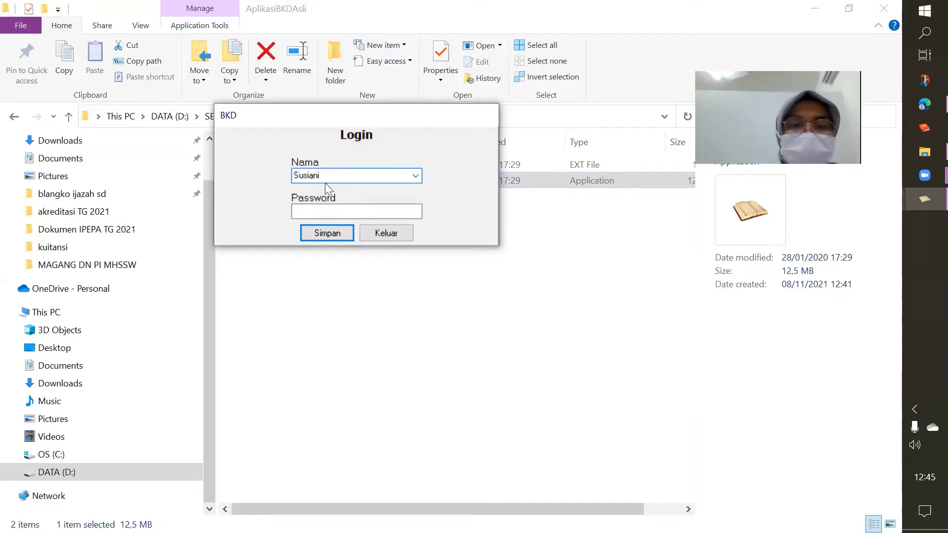
{"action": "left_click", "coordinate": [341, 211]}
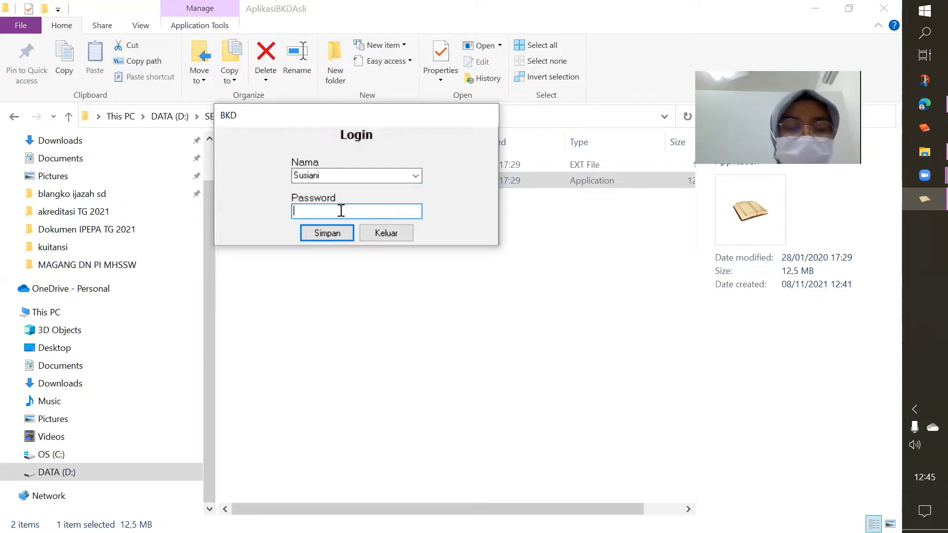
{"action": "type", "text": "*****"}
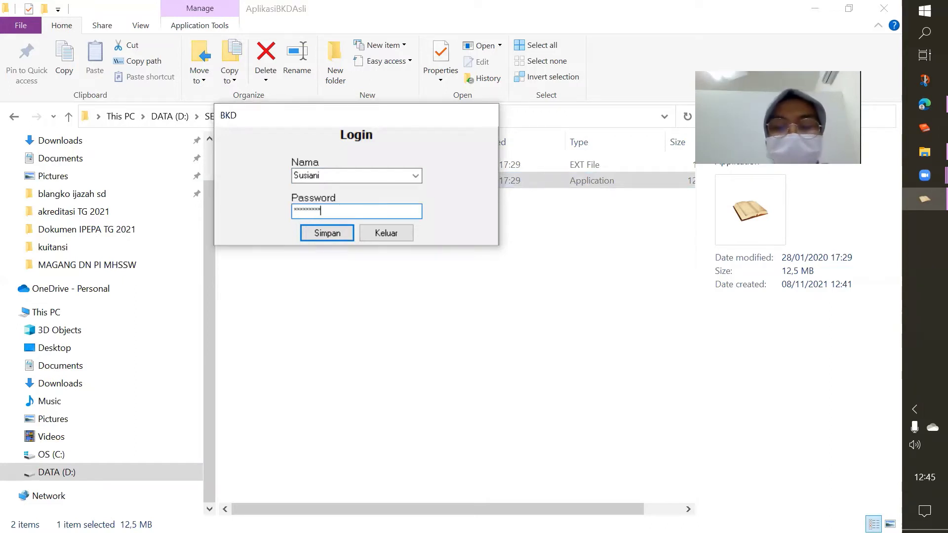
{"action": "left_click", "coordinate": [331, 232]}
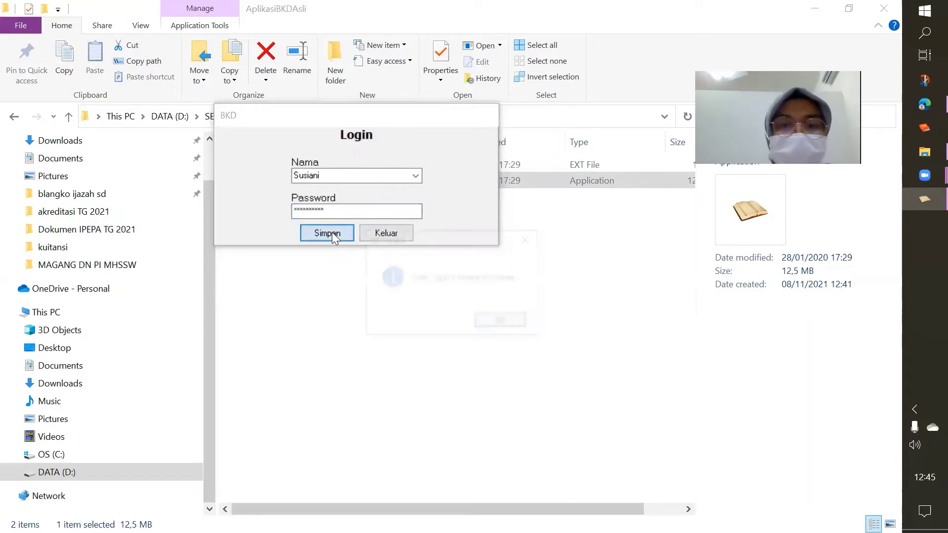
{"action": "left_click", "coordinate": [503, 325]}
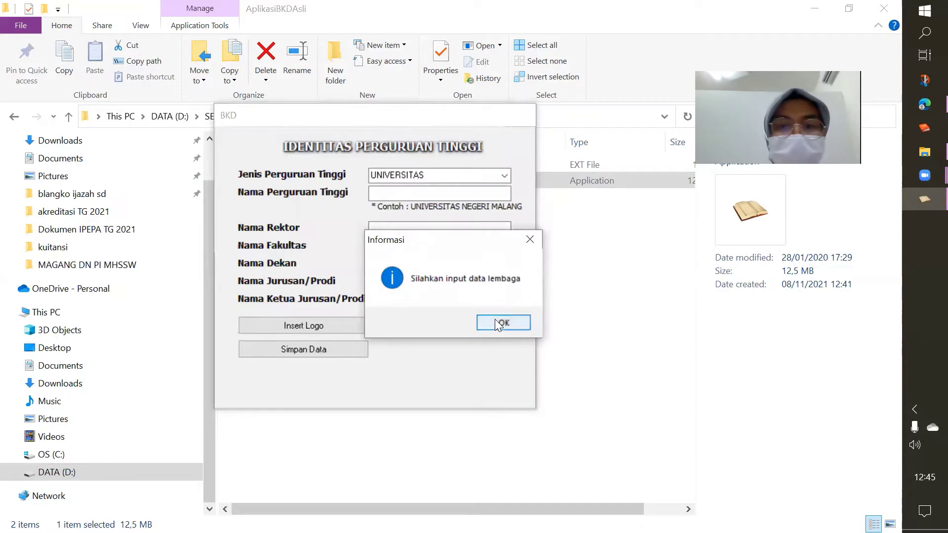
Choose POLITEKNIK as institution type and enter POLITEKNIK NEGERI MEDIA KREATIF as its name
{"action": "left_click", "coordinate": [501, 323]}
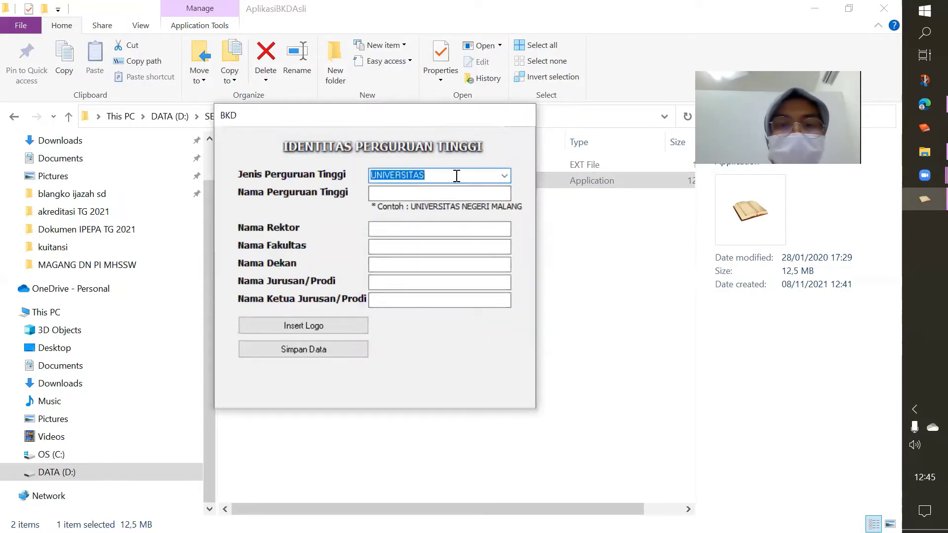
{"action": "left_click", "coordinate": [505, 175]}
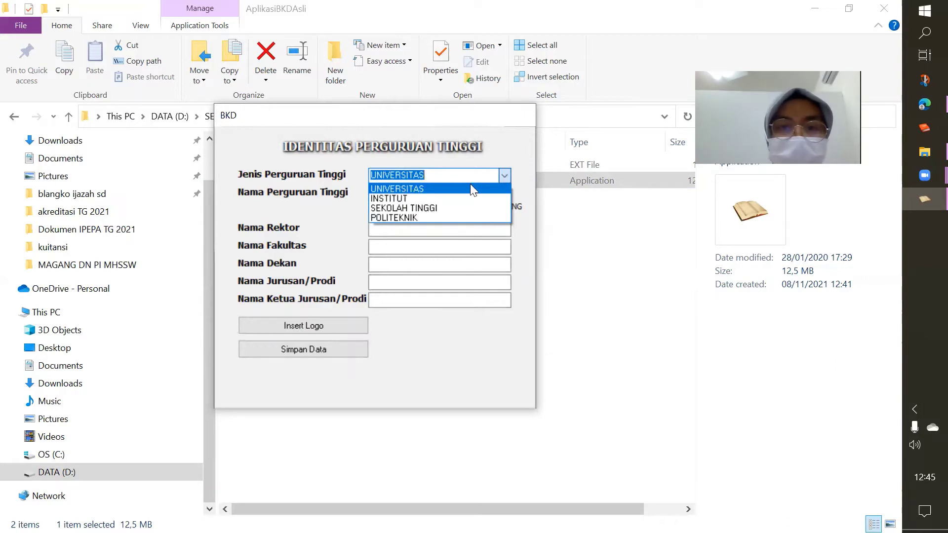
{"action": "left_click", "coordinate": [395, 217]}
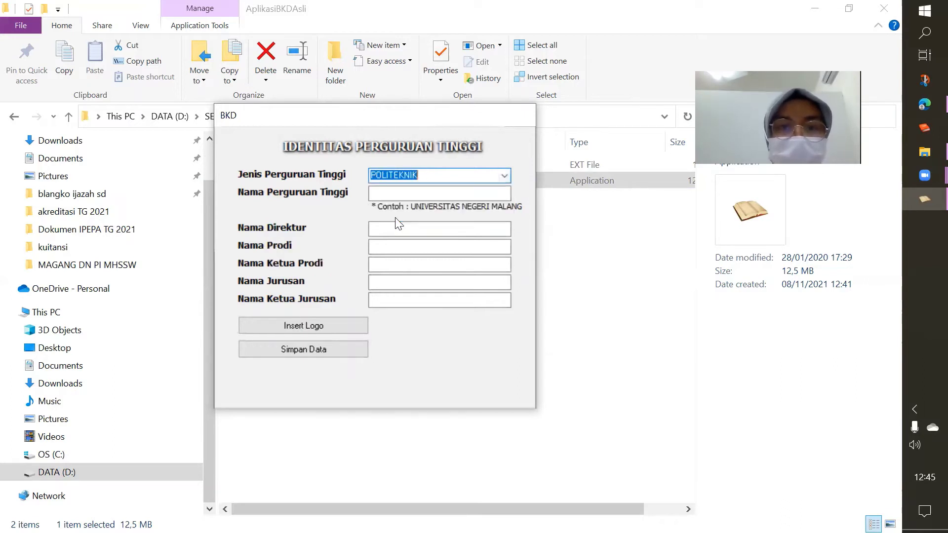
{"action": "left_click", "coordinate": [389, 193]}
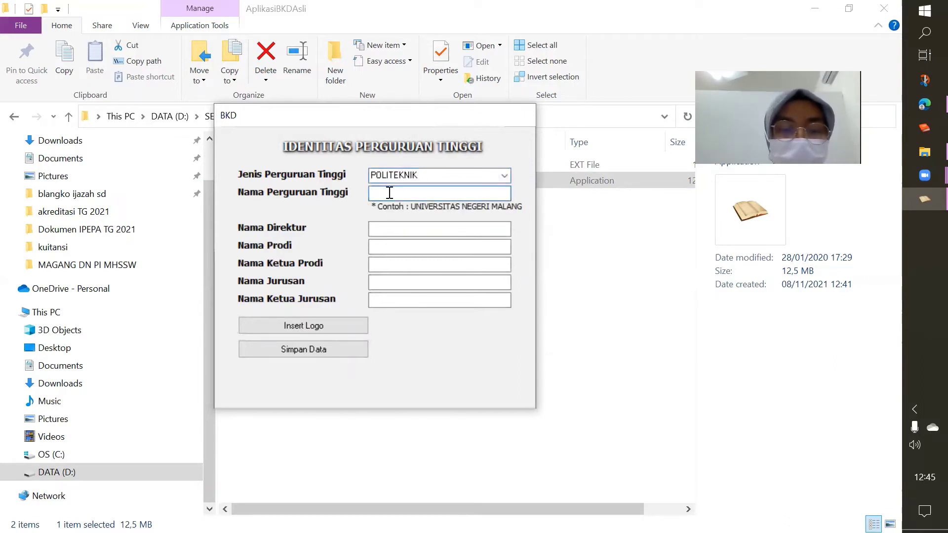
{"action": "type", "text": "POLI"}
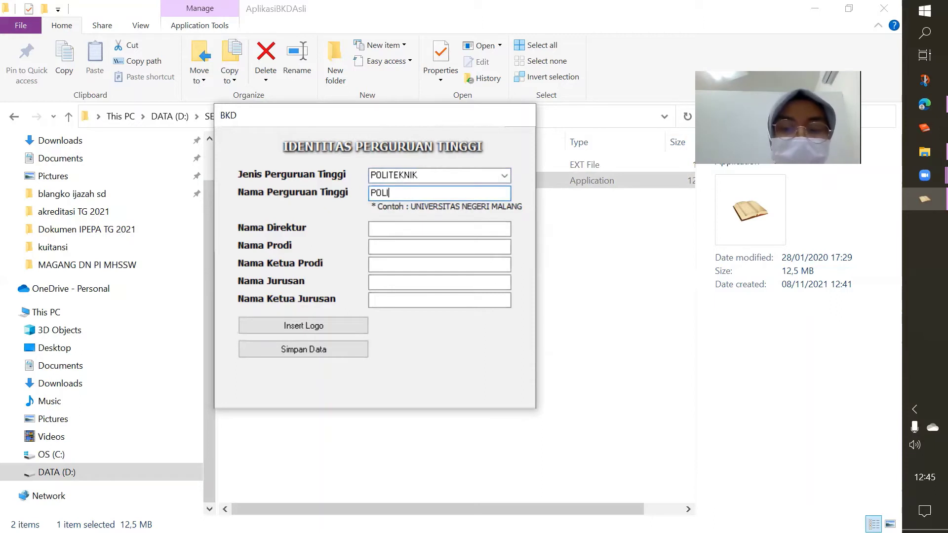
{"action": "type", "text": "TEKNIK NEG"}
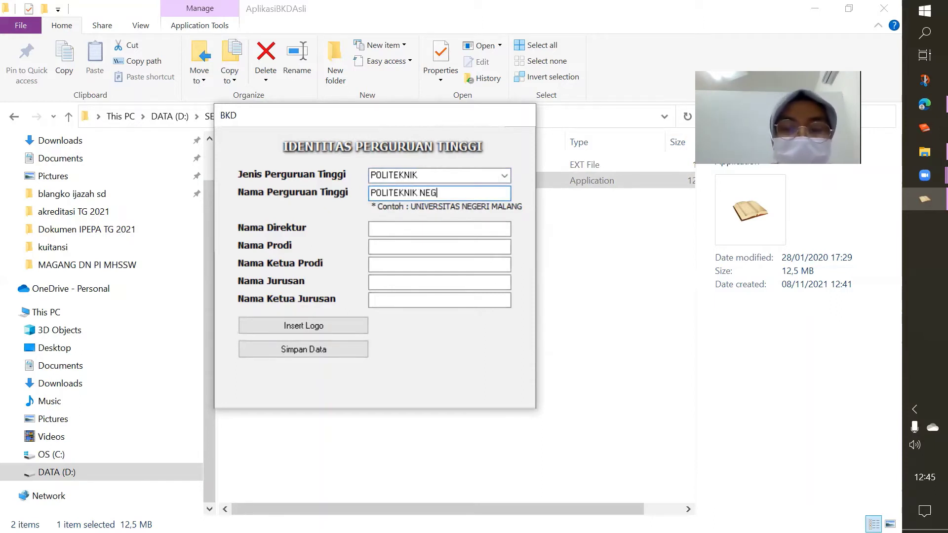
{"action": "type", "text": "ERI MEDIA K"}
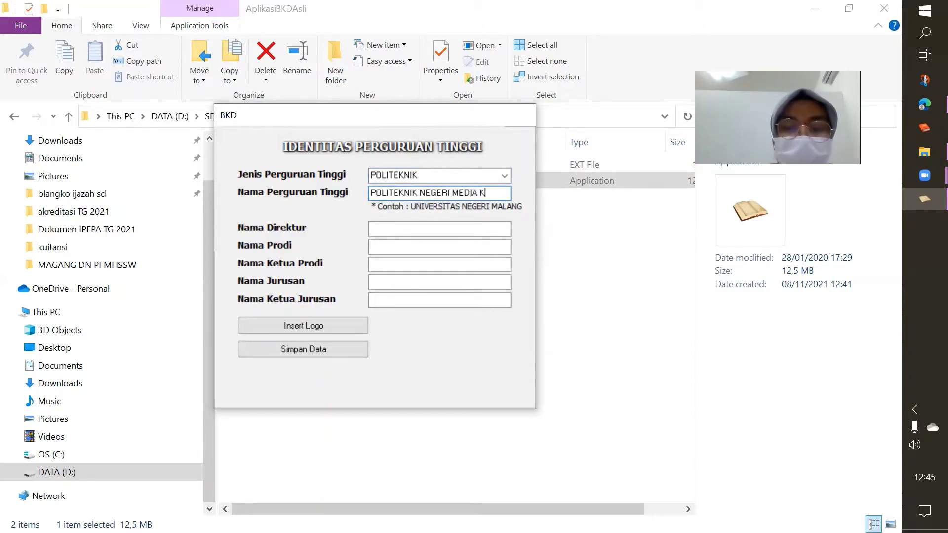
{"action": "type", "text": "REATIF"}
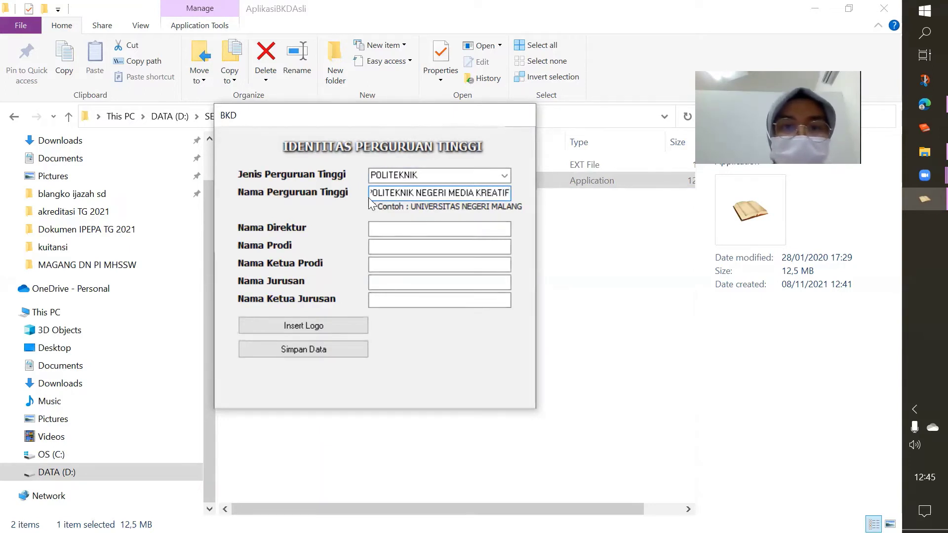
{"action": "left_click", "coordinate": [386, 228]}
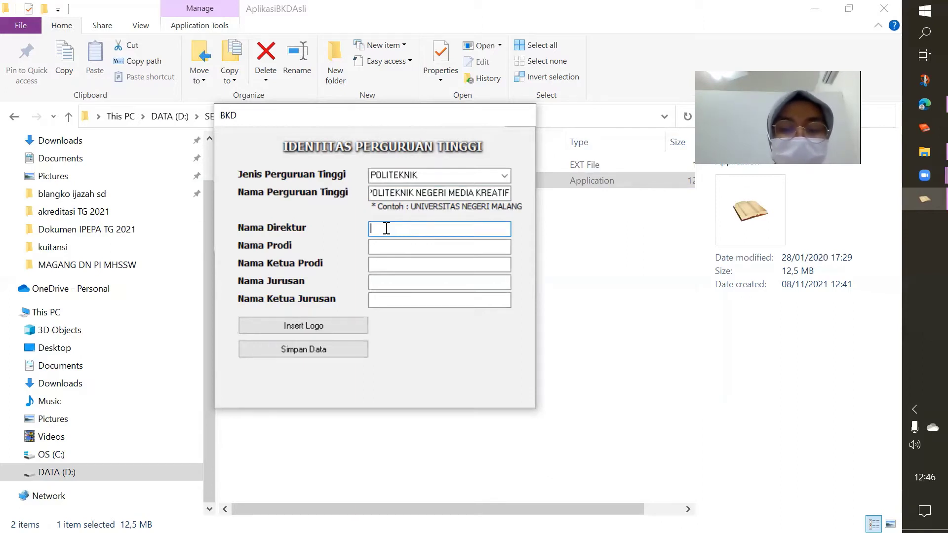
Enter the director's name and TEKNIK GRAFIKA as the study programme
{"action": "type", "text": "D"}
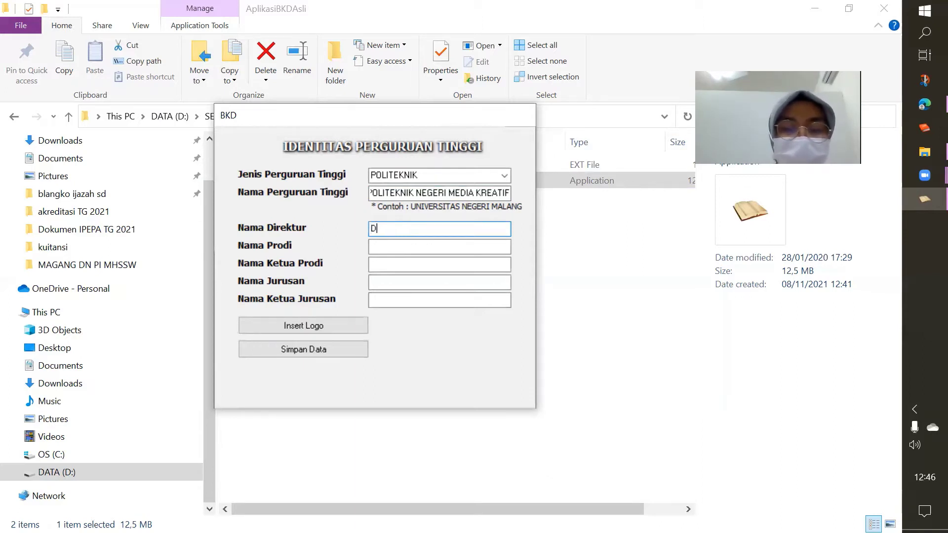
{"action": "type", "text": "r. S"}
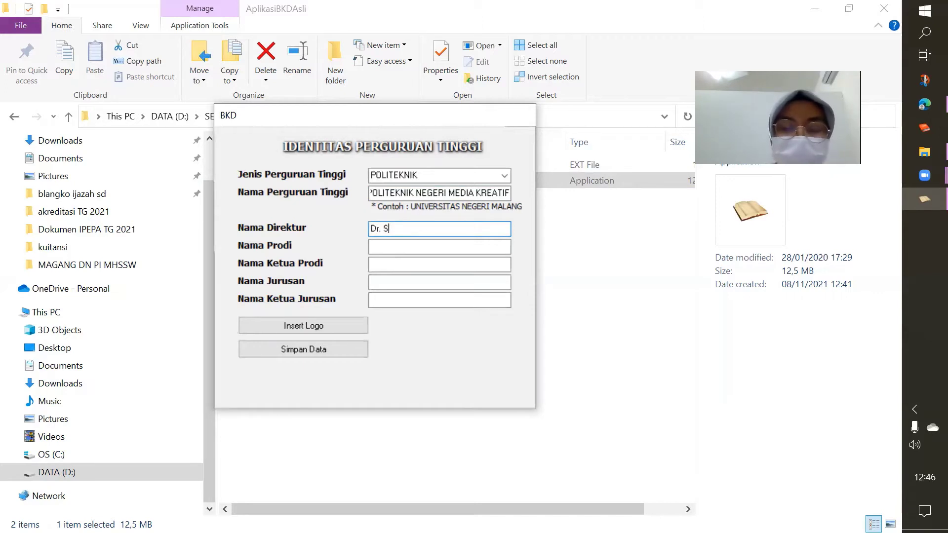
{"action": "type", "text": "oekarno"}
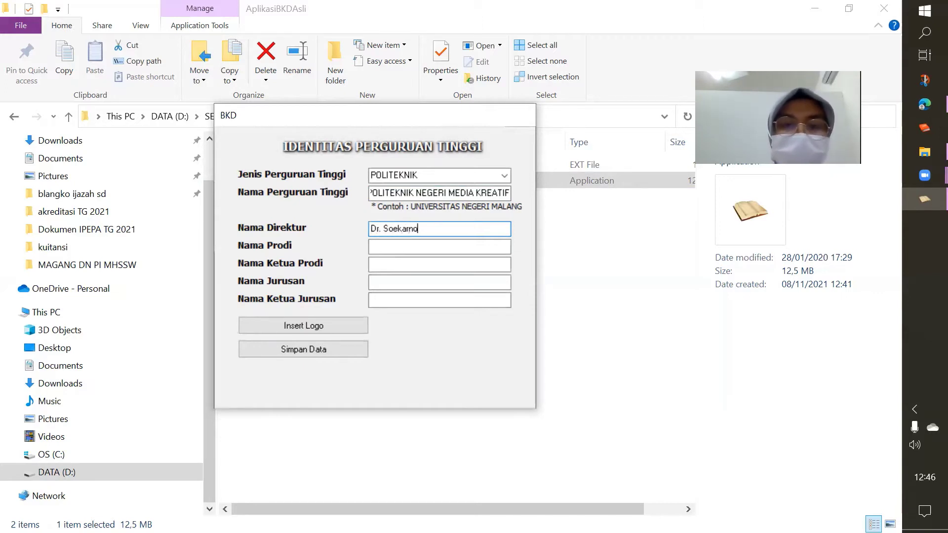
{"action": "left_click", "coordinate": [414, 247]}
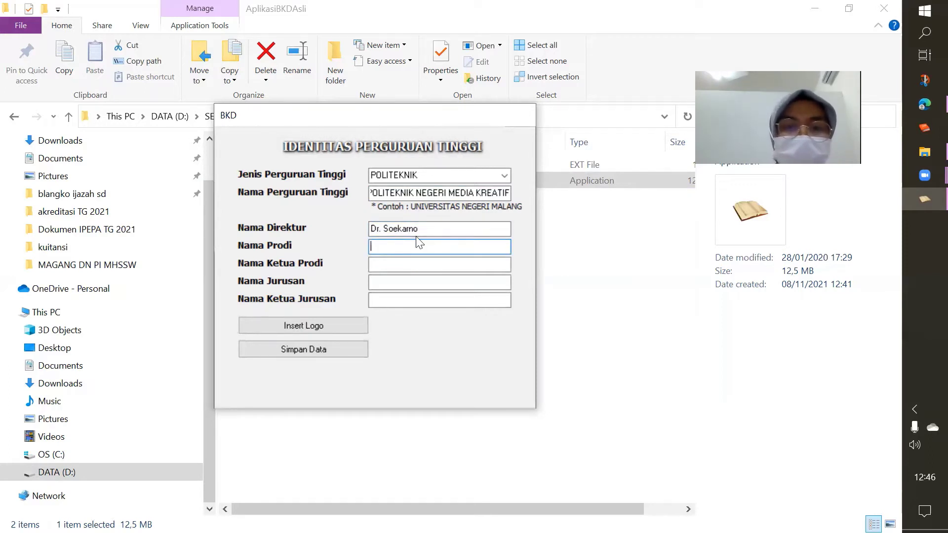
{"action": "type", "text": "P"}
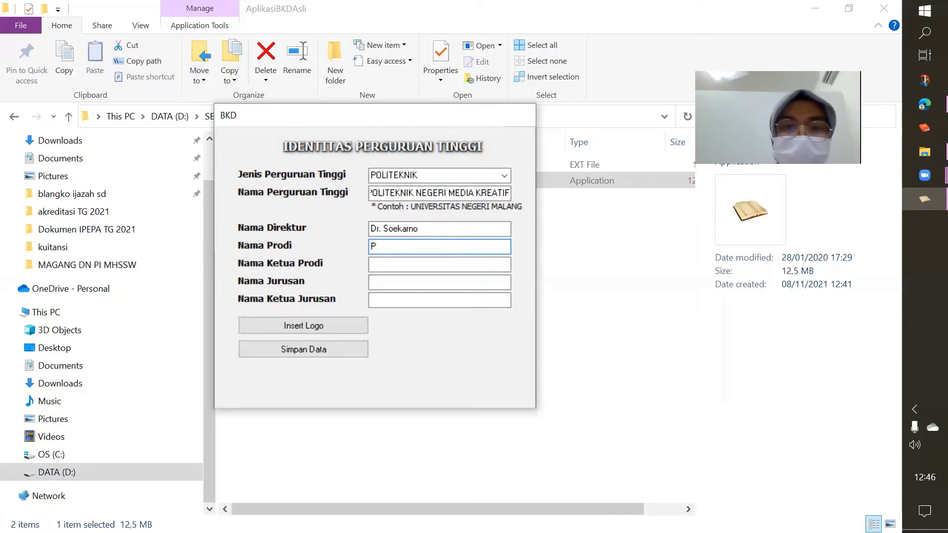
{"action": "key", "text": "BackSpace"}
{"action": "type", "text": "TE"}
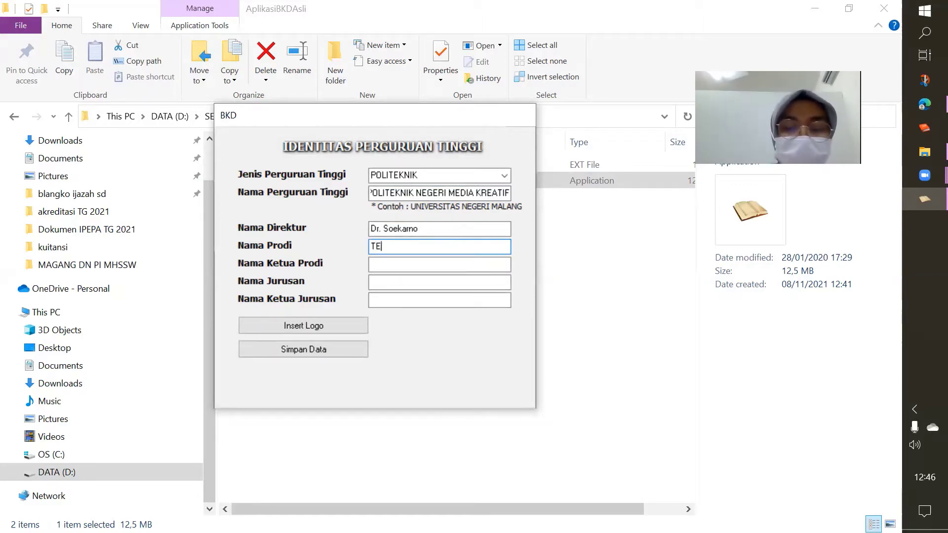
{"action": "type", "text": "KNIK GRAFI"}
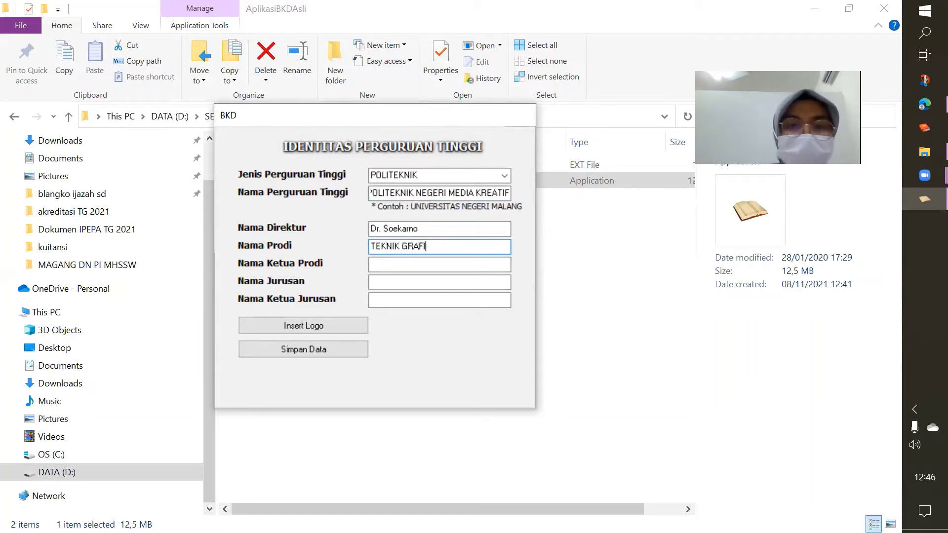
{"action": "type", "text": "KA"}
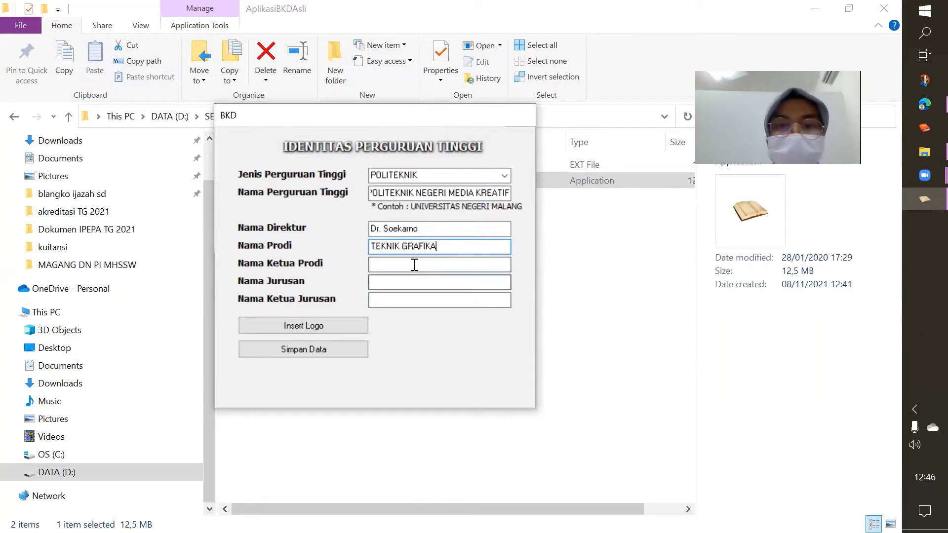
Enter the programme head's name and TEKNIK GRAFIKA as the department name
{"action": "left_click", "coordinate": [413, 263]}
{"action": "type", "text": "Dr. "}
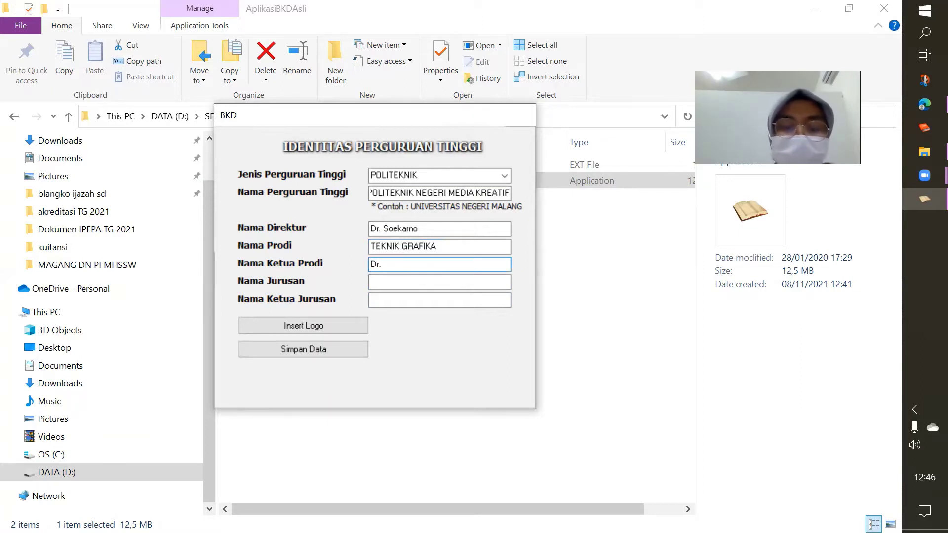
{"action": "type", "text": "Hadiwi"}
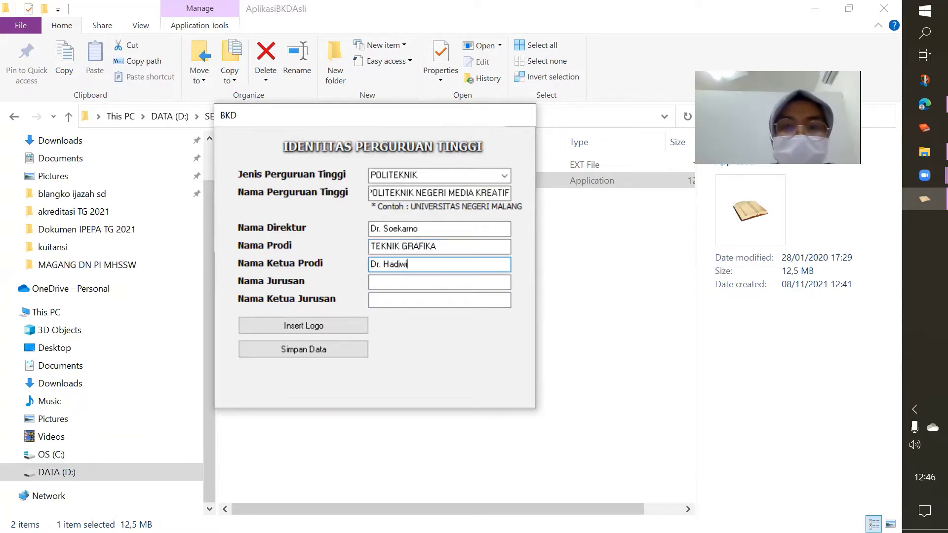
{"action": "type", "text": "jaya"}
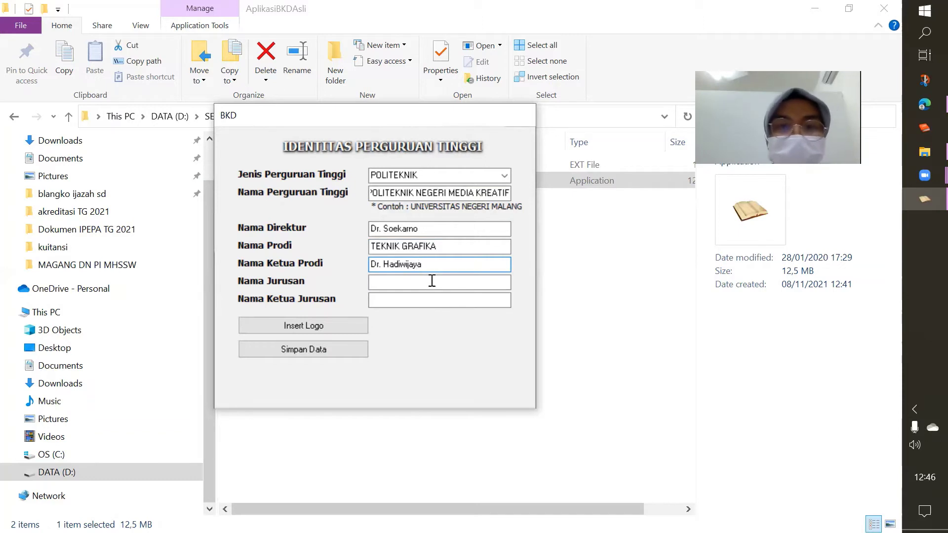
{"action": "left_click", "coordinate": [419, 280]}
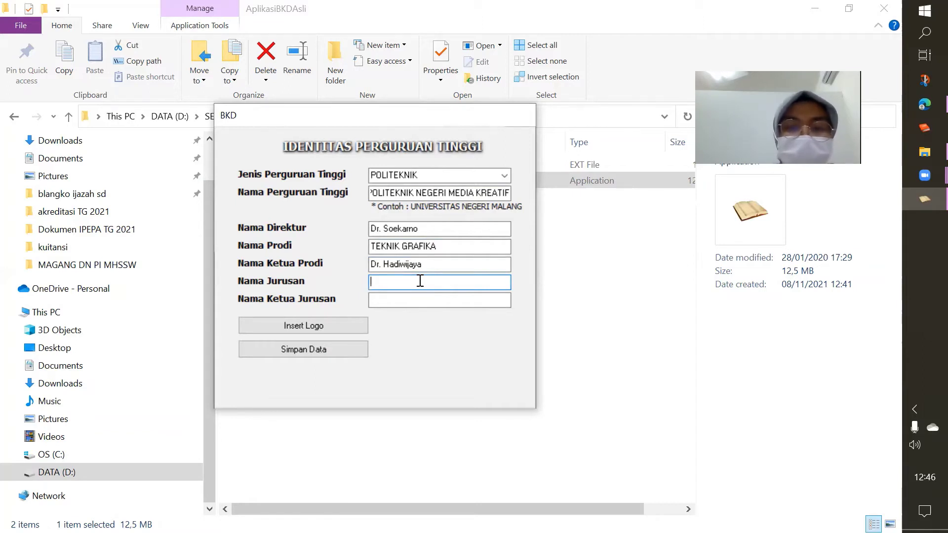
{"action": "type", "text": "TE"}
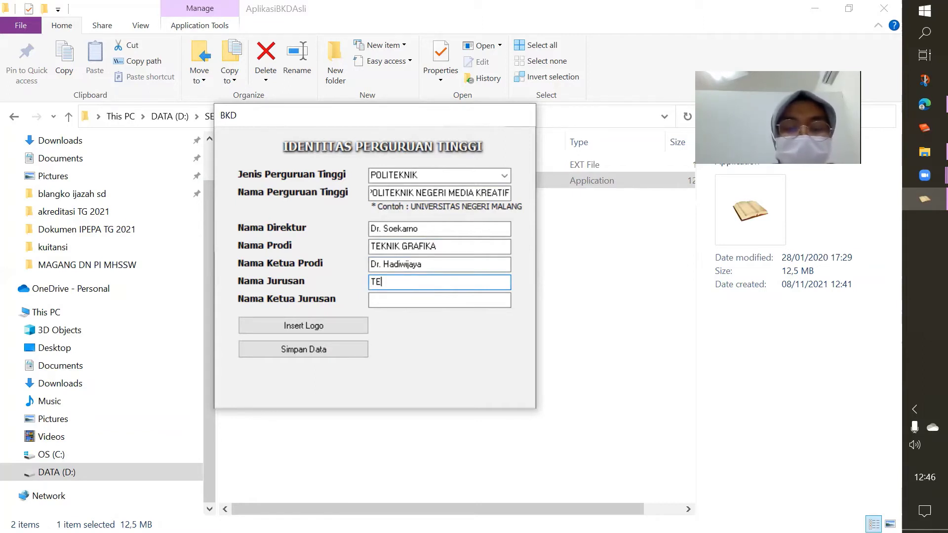
{"action": "type", "text": "KNIK GRAFIKA"}
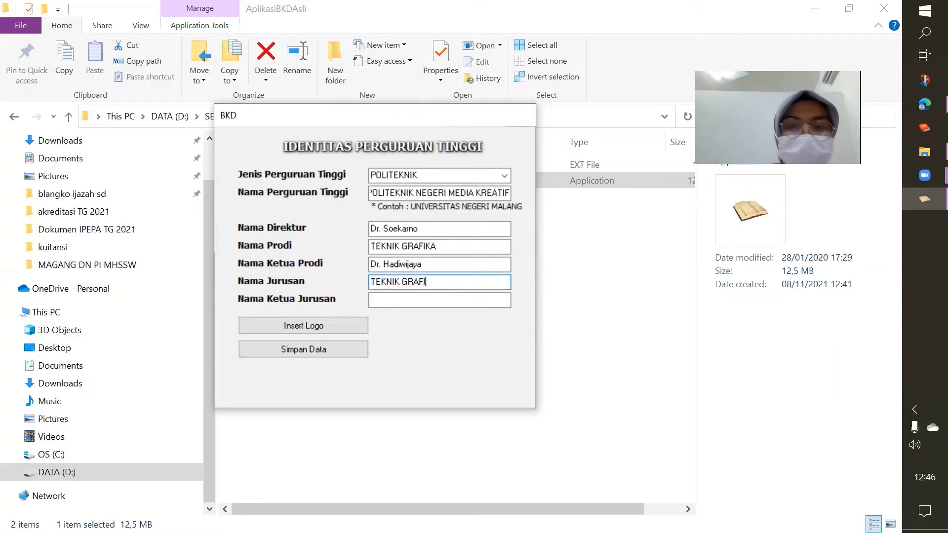
Retype the director's name and replace the programme head's name with Dr. XXX
{"action": "left_click", "coordinate": [432, 228]}
{"action": "key", "text": "BackSpace"}
{"action": "key", "text": "BackSpace"}
{"action": "key", "text": "BackSpace"}
{"action": "key", "text": "BackSpace"}
{"action": "key", "text": "BackSpace"}
{"action": "key", "text": "BackSpace"}
{"action": "key", "text": "BackSpace"}
{"action": "key", "text": "BackSpace"}
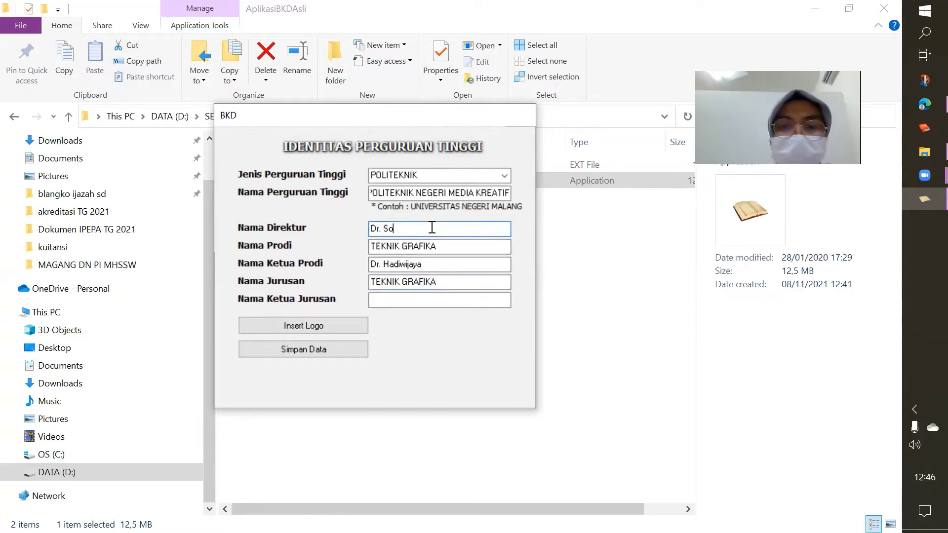
{"action": "type", "text": "d"}
{"action": "key", "text": "BackSpace"}
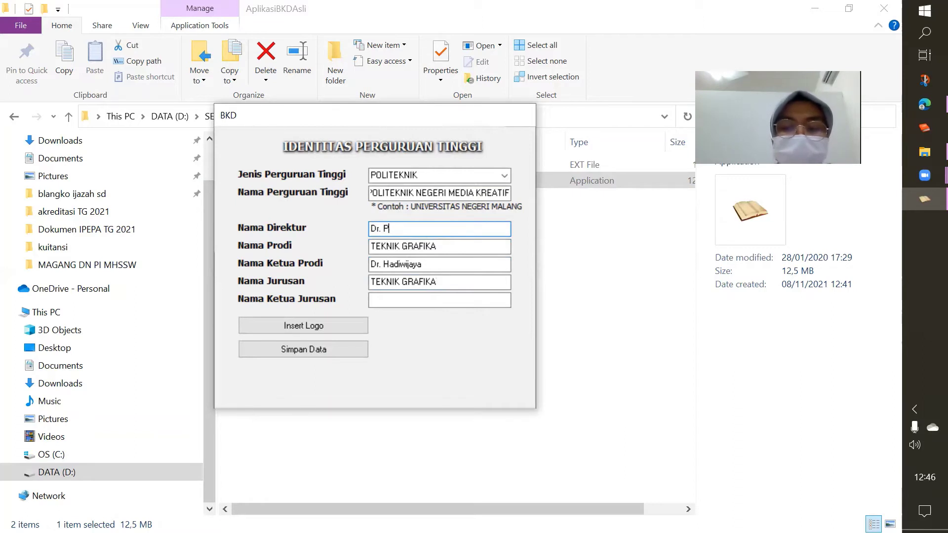
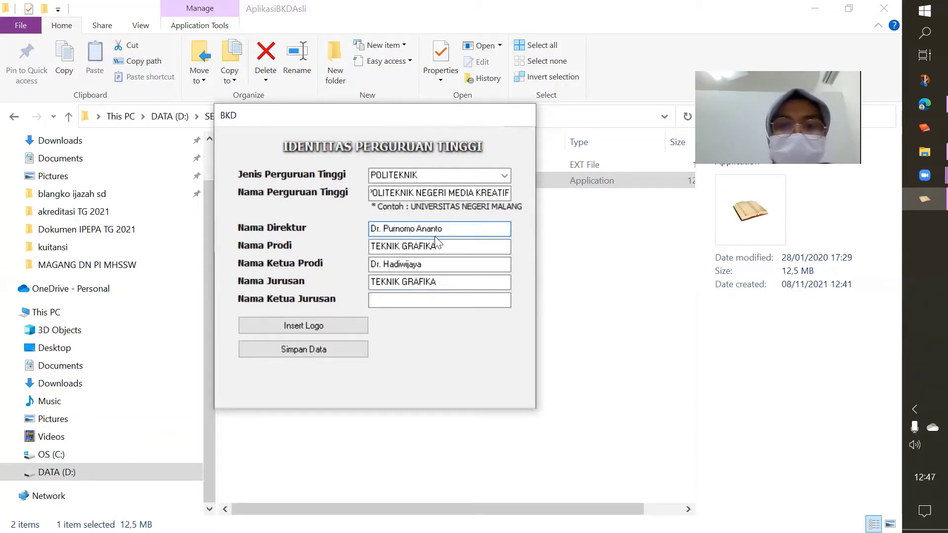
{"action": "double_click", "coordinate": [413, 264]}
{"action": "key", "text": "BackSpace"}
{"action": "key", "text": "BackSpace"}
{"action": "key", "text": "BackSpace"}
{"action": "key", "text": "BackSpace"}
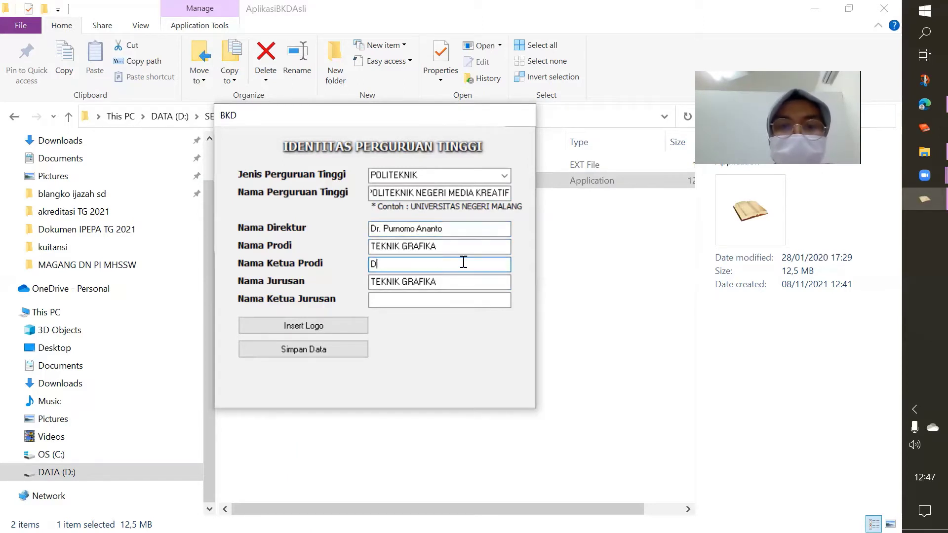
{"action": "key", "text": "BackSpace"}
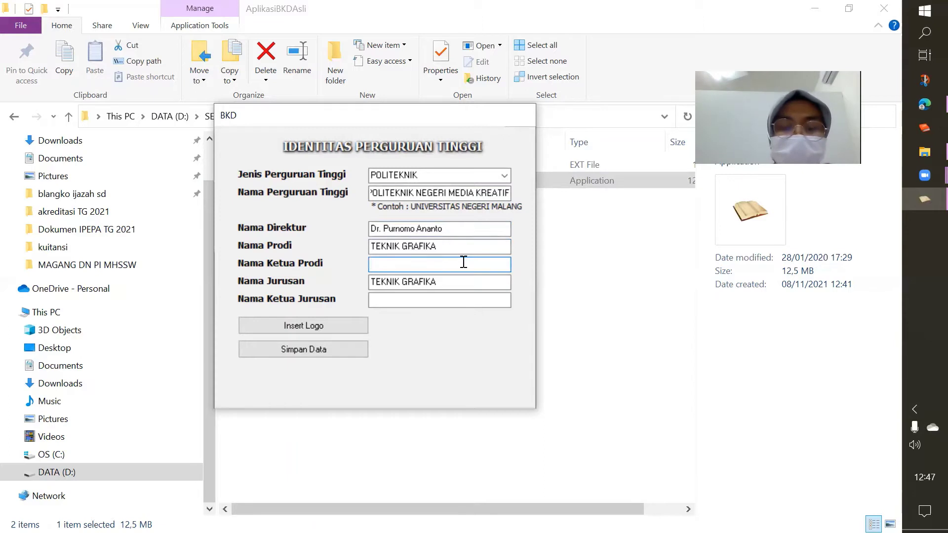
{"action": "type", "text": "Dr."}
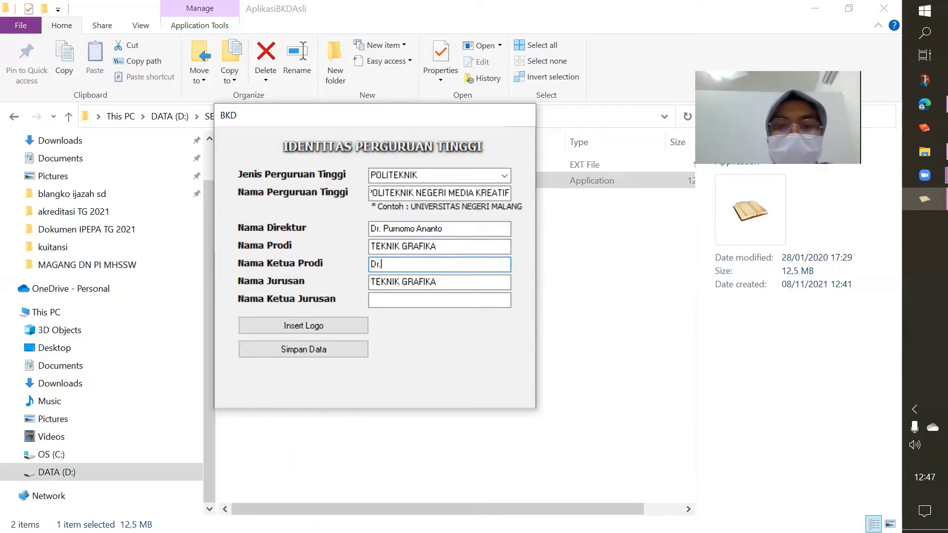
{"action": "type", "text": " XXX"}
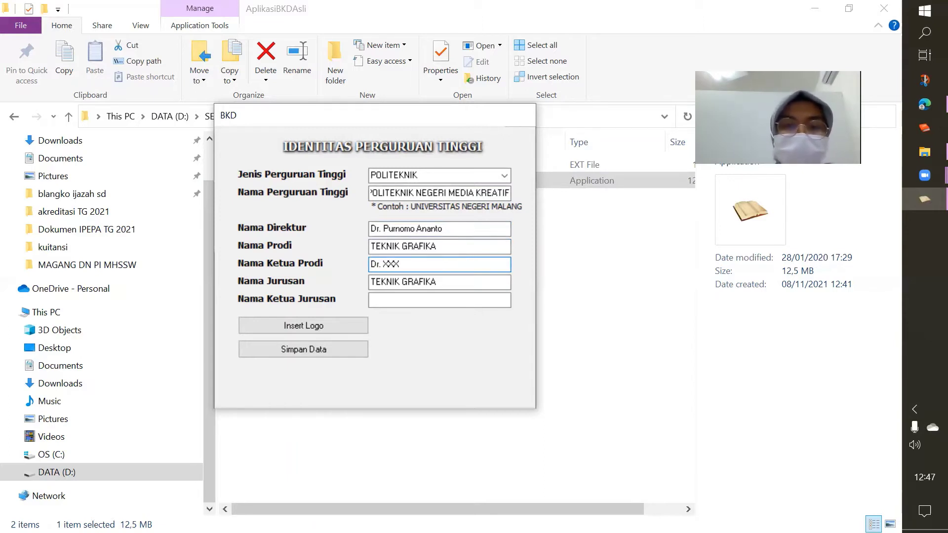
Change the director's name to Dr. YYY and enter Dr. ZZZ as department head
{"action": "left_click", "coordinate": [483, 230]}
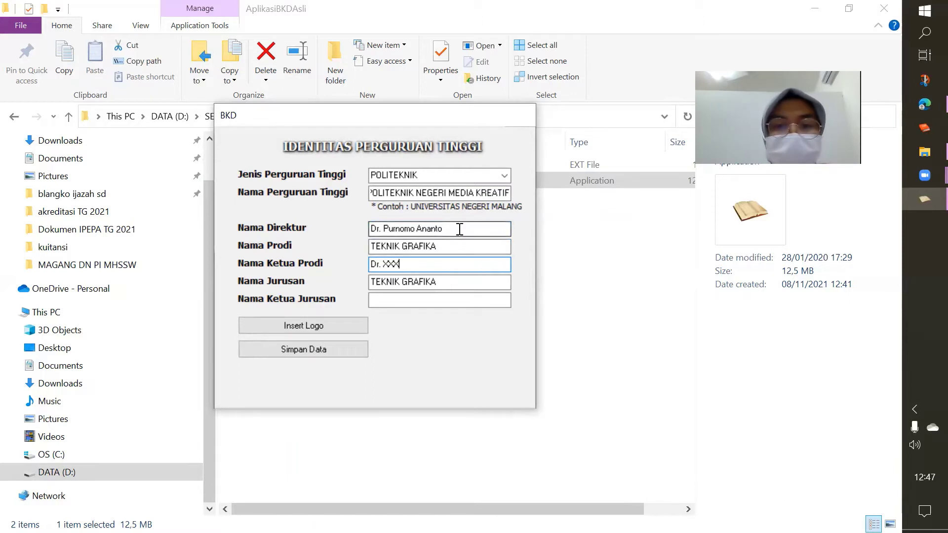
{"action": "key", "text": "BackSpace"}
{"action": "key", "text": "BackSpace"}
{"action": "key", "text": "BackSpace"}
{"action": "key", "text": "BackSpace"}
{"action": "key", "text": "BackSpace"}
{"action": "key", "text": "BackSpace"}
{"action": "key", "text": "BackSpace"}
{"action": "key", "text": "BackSpace"}
{"action": "key", "text": "BackSpace"}
{"action": "key", "text": "BackSpace"}
{"action": "key", "text": "BackSpace"}
{"action": "key", "text": "BackSpace"}
{"action": "key", "text": "BackSpace"}
{"action": "key", "text": "BackSpace"}
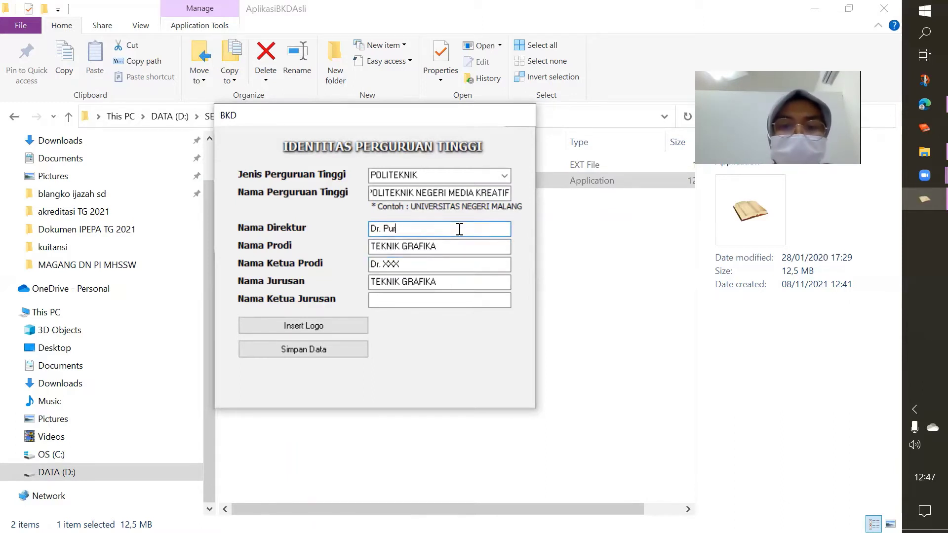
{"action": "type", "text": "YYY"}
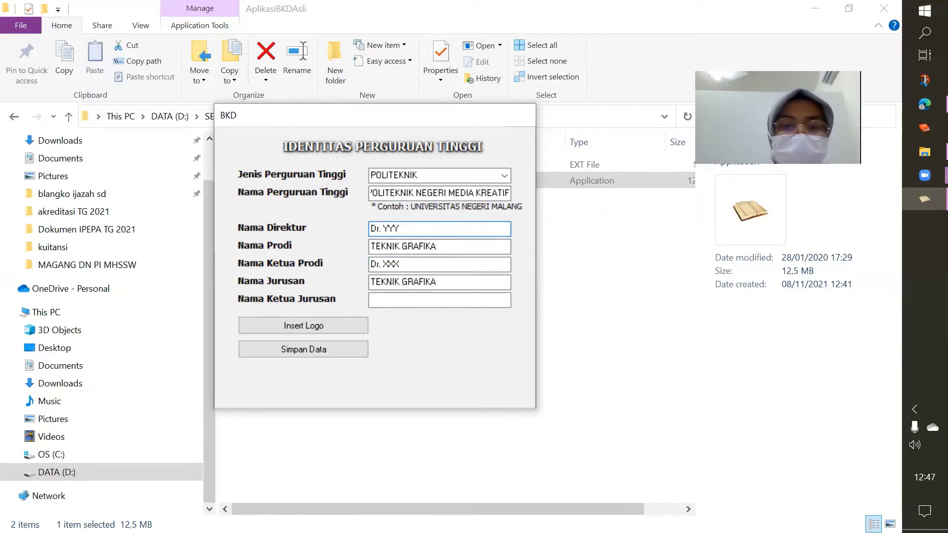
{"action": "left_click", "coordinate": [405, 300]}
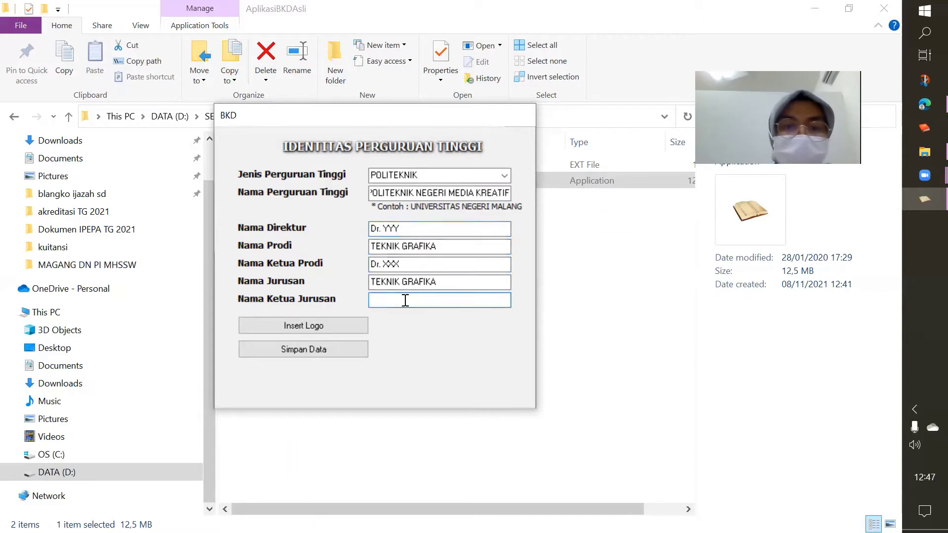
{"action": "type", "text": "D"}
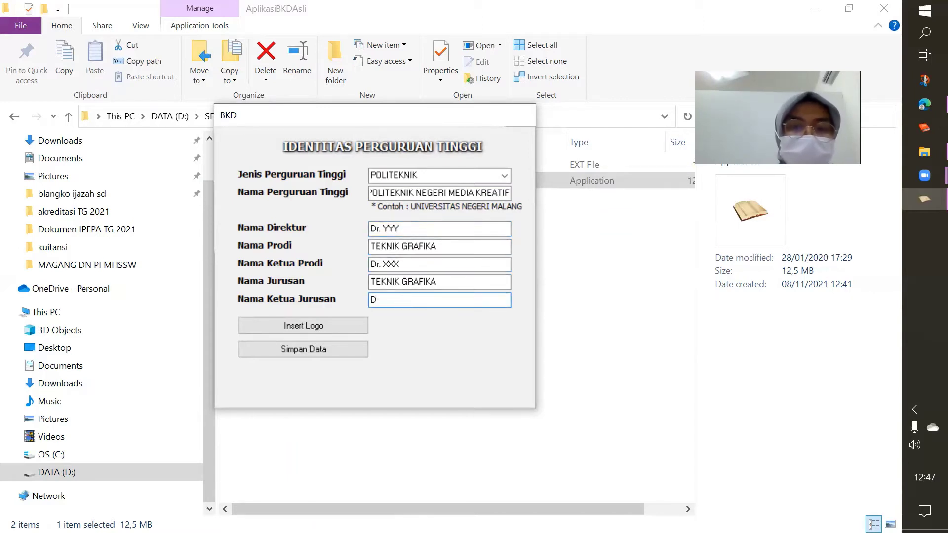
{"action": "type", "text": "r. "}
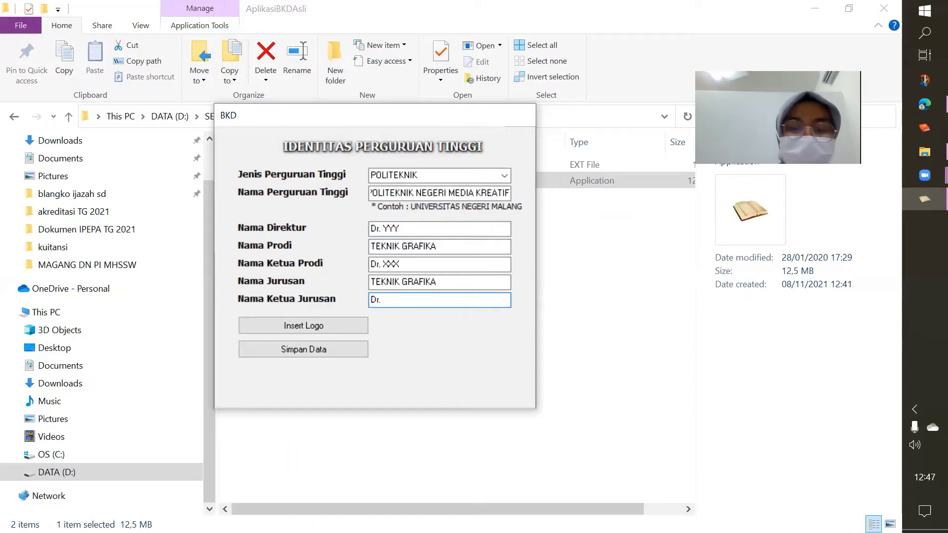
{"action": "type", "text": "ZZZ"}
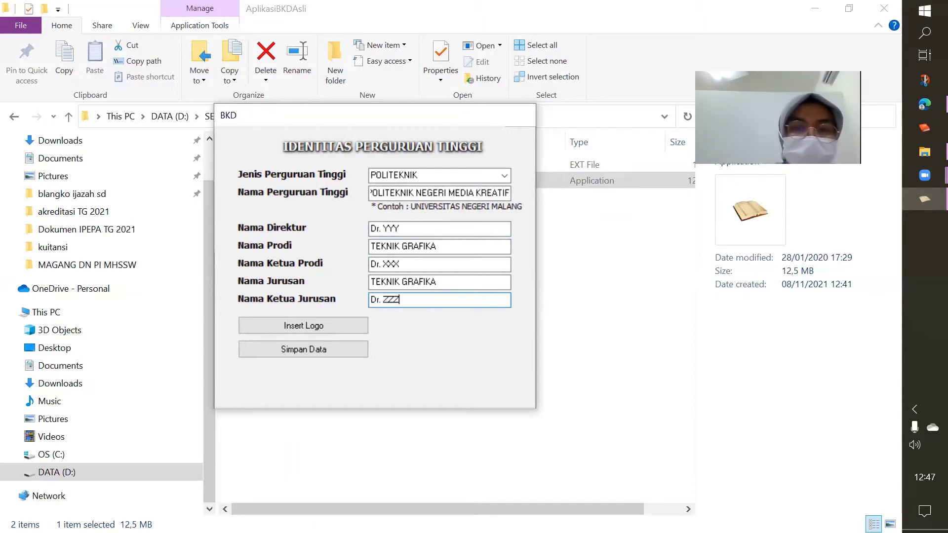
Insert the kemdikbud image from Pictures > Saved Pictures as the institution logo
{"action": "left_click", "coordinate": [310, 327]}
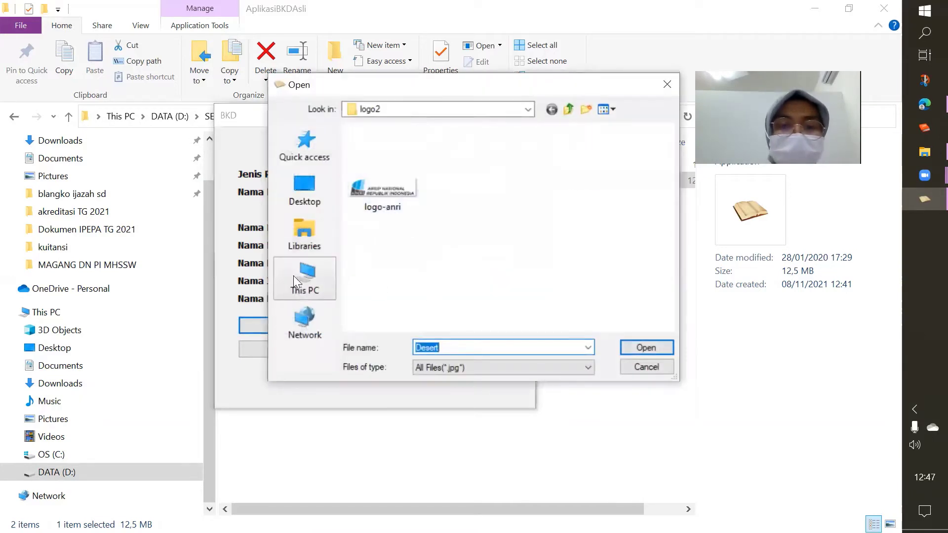
{"action": "left_click", "coordinate": [304, 291]}
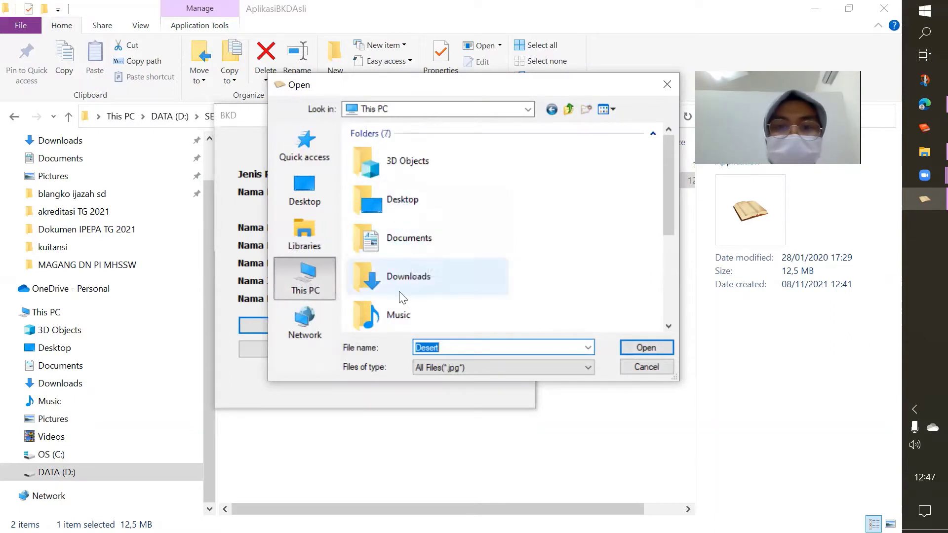
{"action": "scroll", "coordinate": [401, 317], "scroll_direction": "down", "scroll_amount": 1}
{"action": "double_click", "coordinate": [401, 317]}
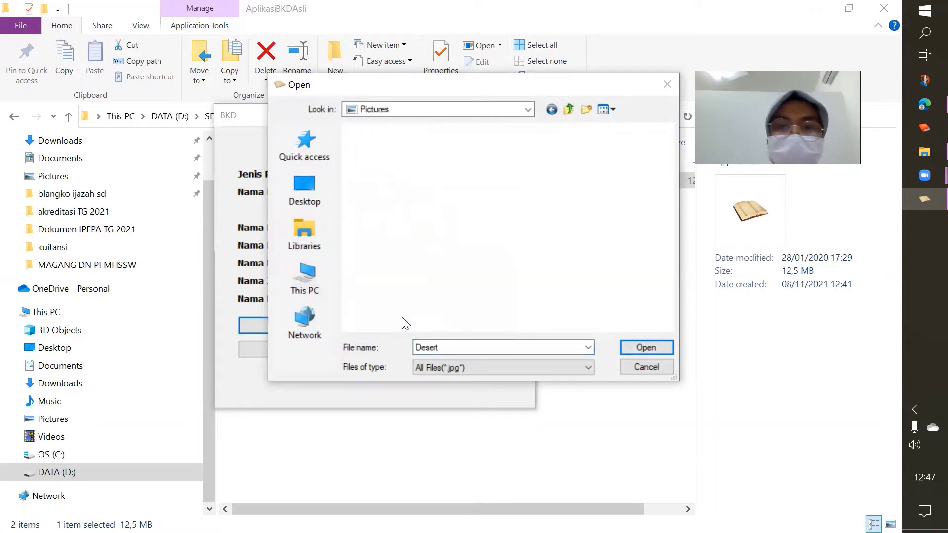
{"action": "double_click", "coordinate": [459, 182]}
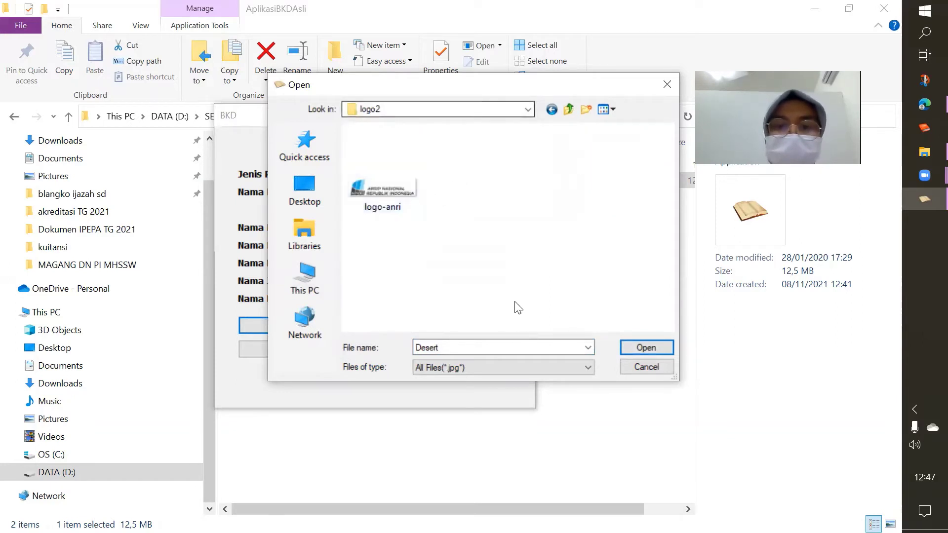
{"action": "left_click", "coordinate": [569, 110]}
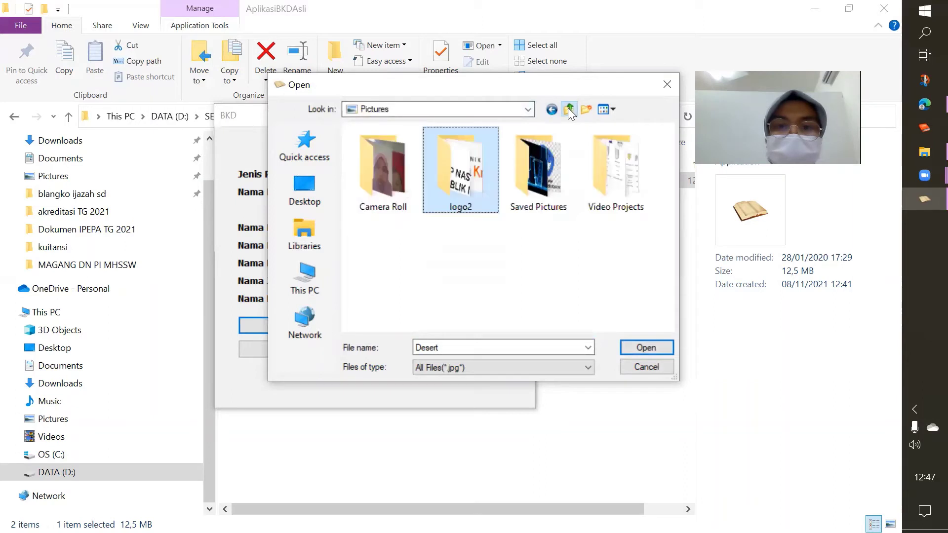
{"action": "left_click", "coordinate": [539, 181]}
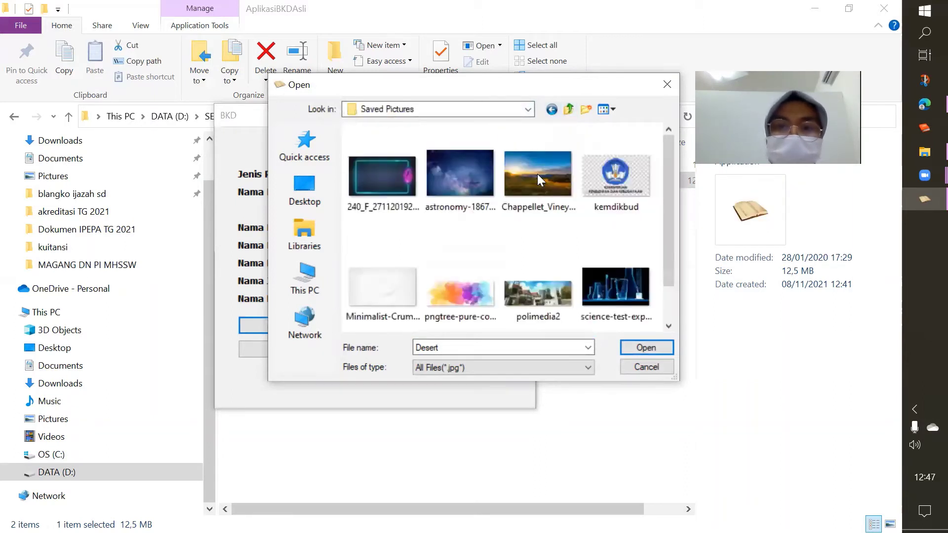
{"action": "left_click", "coordinate": [617, 173]}
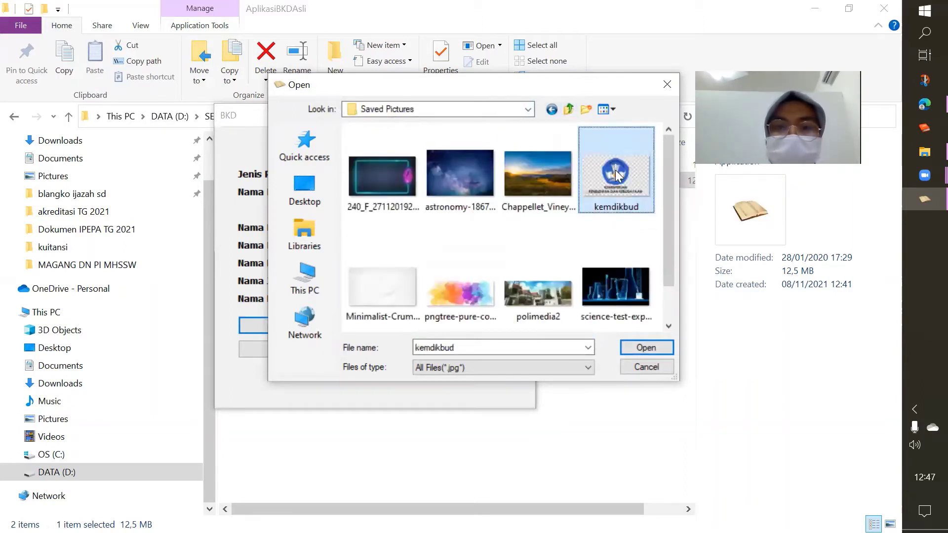
{"action": "double_click", "coordinate": [615, 170]}
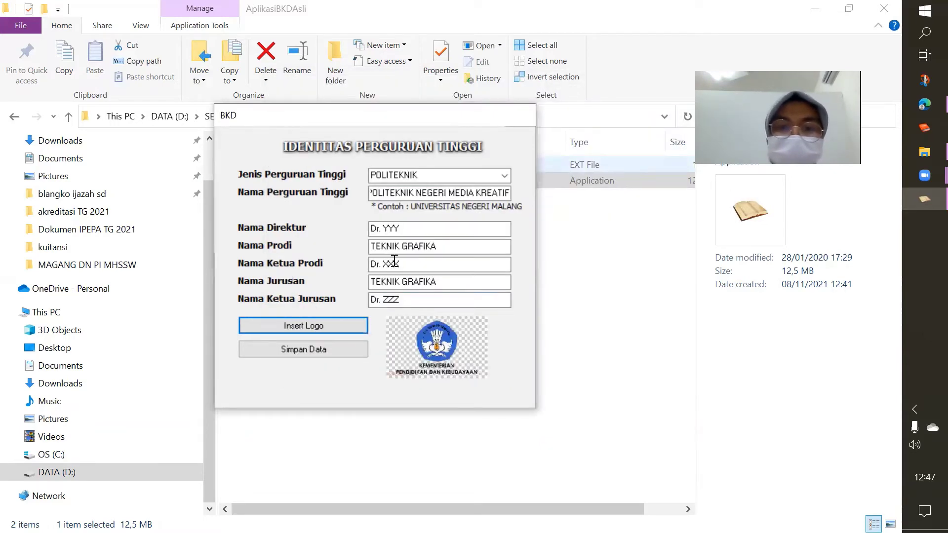
Save the institution identity data and go to the IDENTITAS lecturer form
{"action": "left_click", "coordinate": [292, 349]}
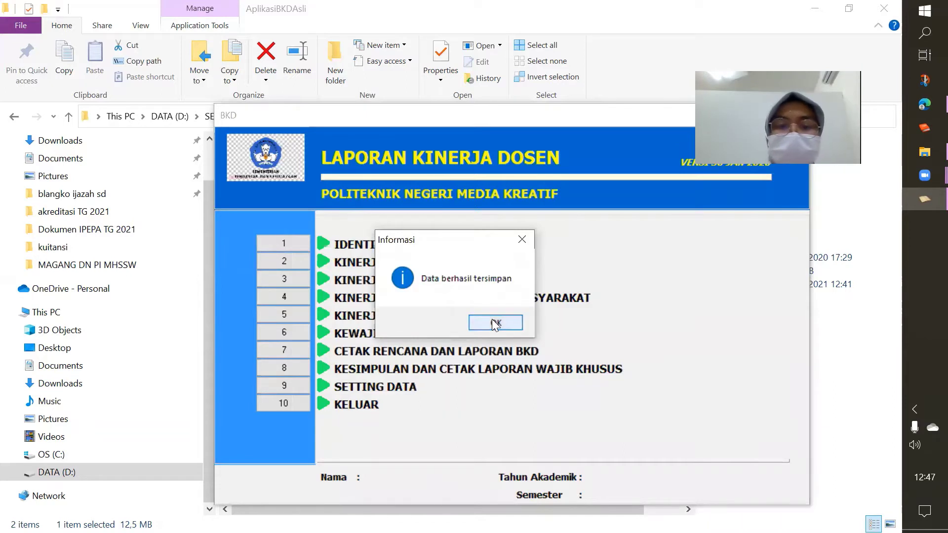
{"action": "left_click", "coordinate": [494, 323]}
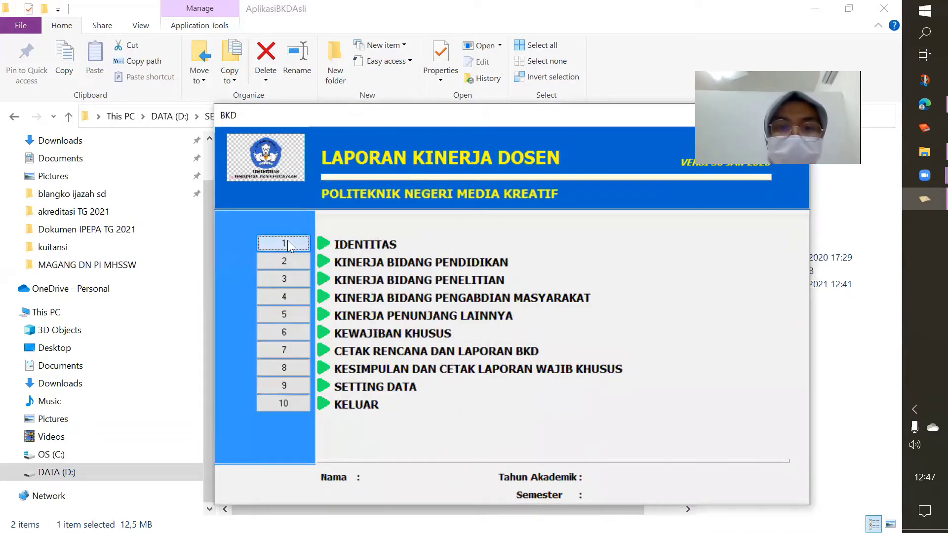
{"action": "left_click", "coordinate": [347, 245]}
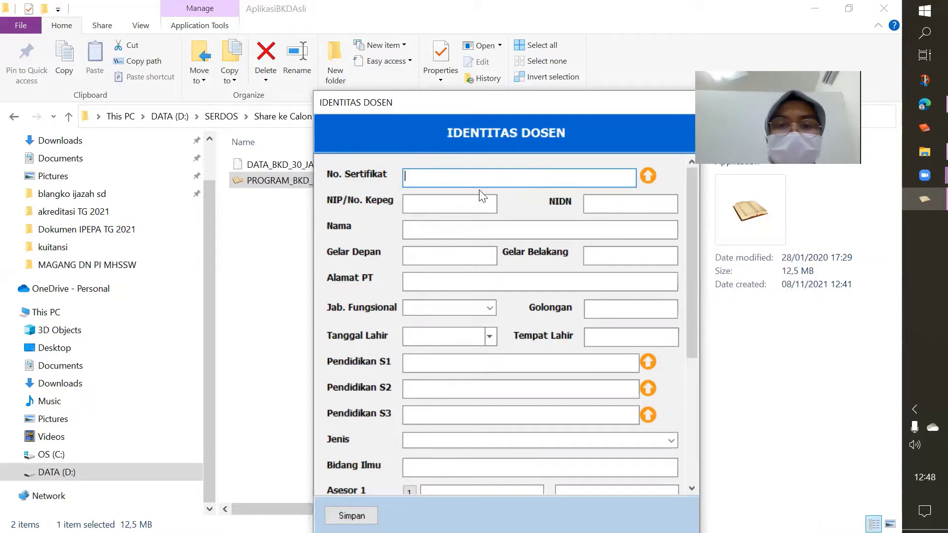
Enter the lecturer's NIP/No. Kepeg employee number and NIDN, correcting a mistyped digit
{"action": "left_click", "coordinate": [421, 205]}
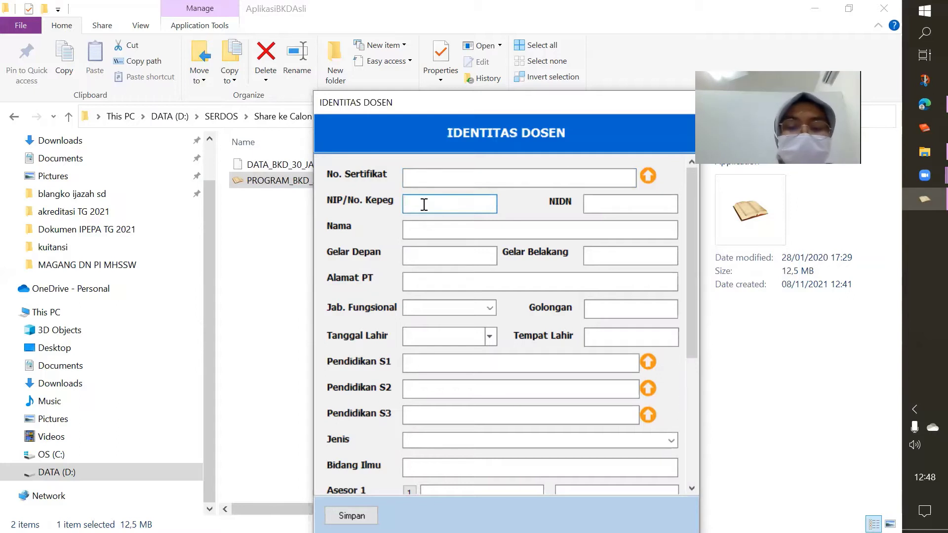
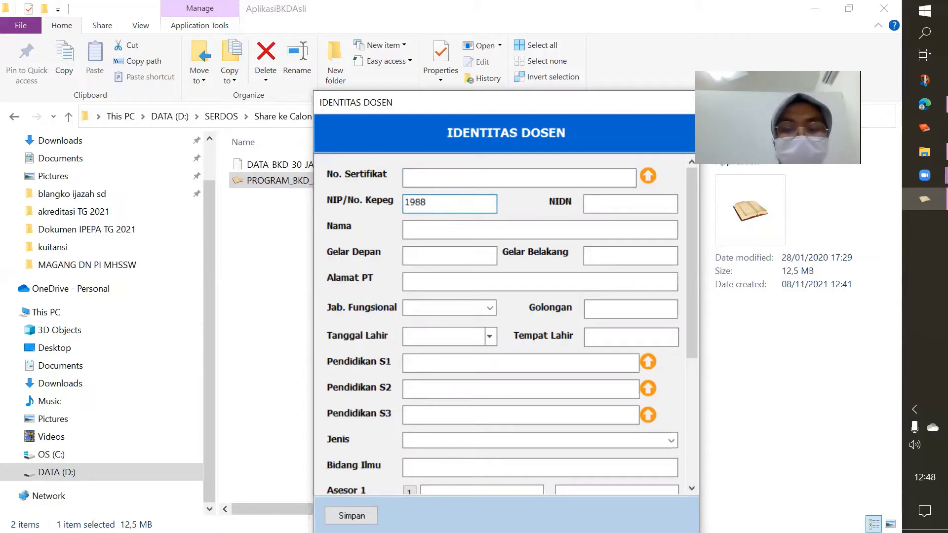
{"action": "key", "text": "BackSpace"}
{"action": "key", "text": "BackSpace"}
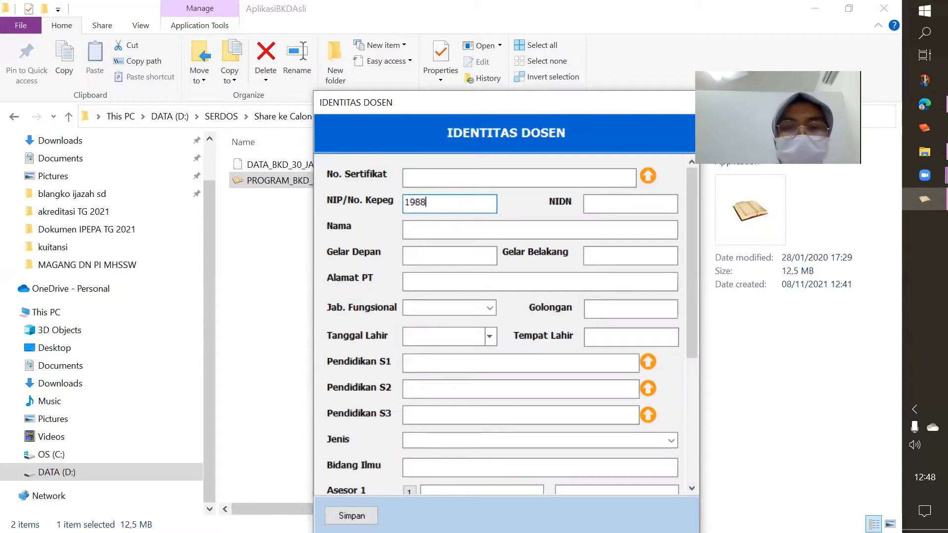
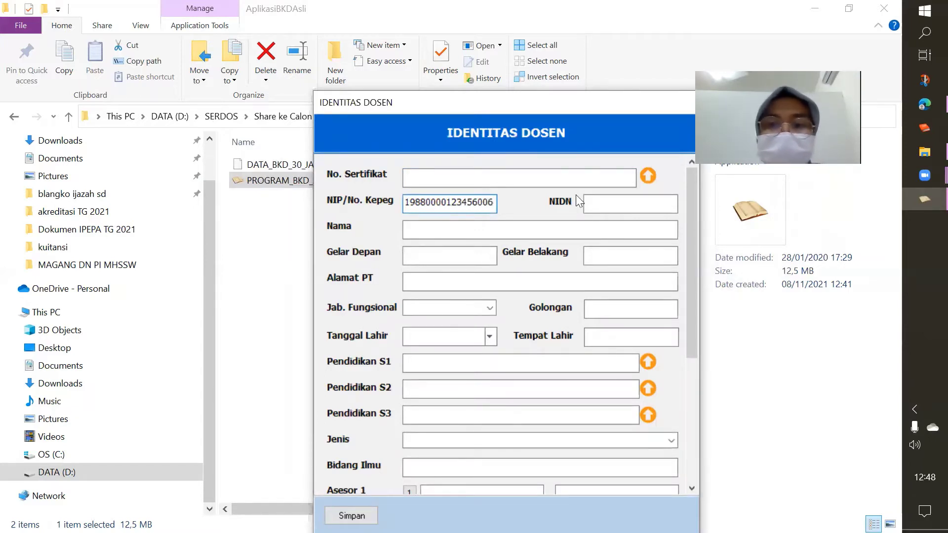
{"action": "left_click", "coordinate": [605, 202]}
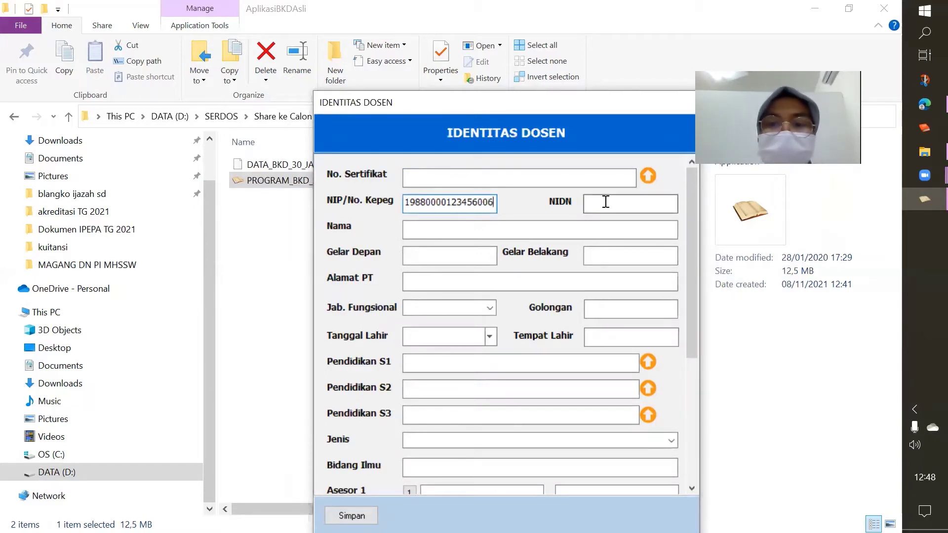
{"action": "type", "text": "123456"}
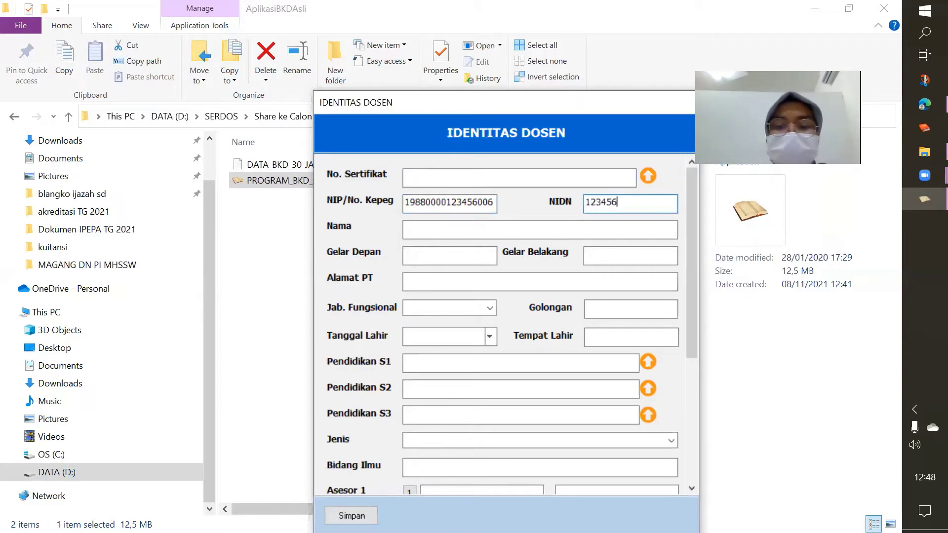
{"action": "type", "text": "679"}
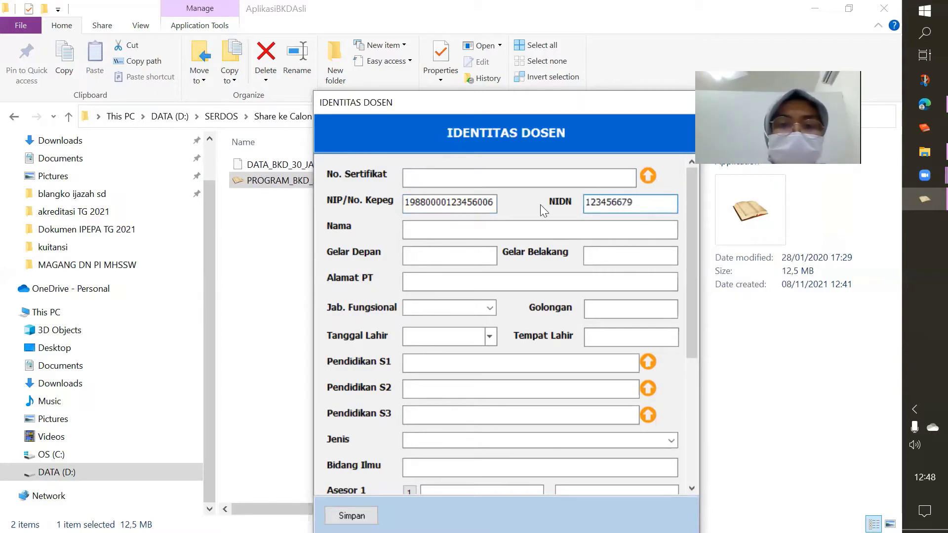
{"action": "left_click", "coordinate": [452, 229]}
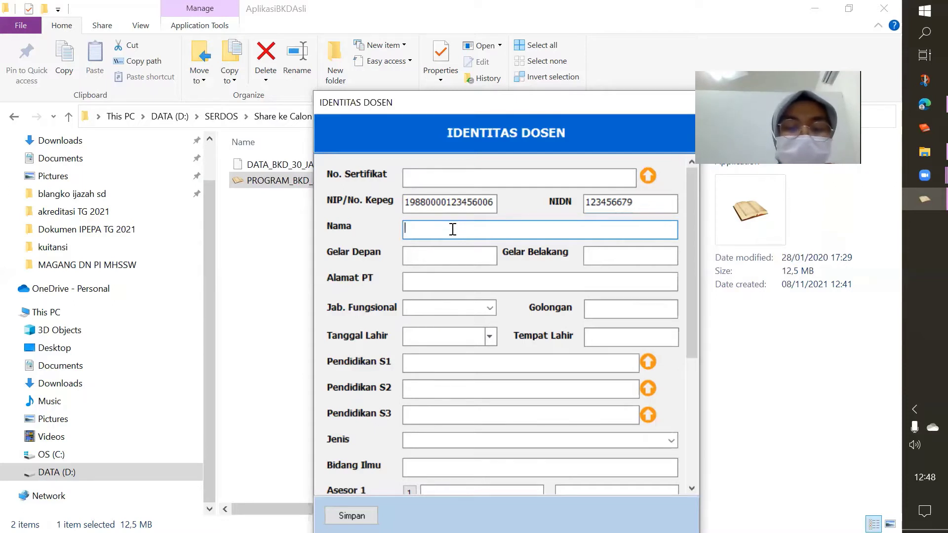
Enter the lecturer's name, degrees S.Si., M.Si, and the institution's street address
{"action": "type", "text": "Susani"}
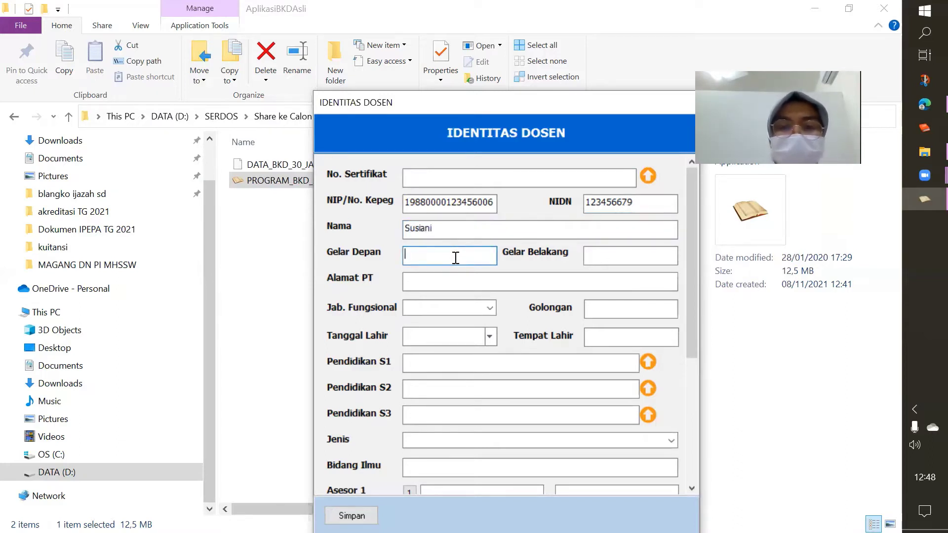
{"action": "left_click", "coordinate": [610, 254]}
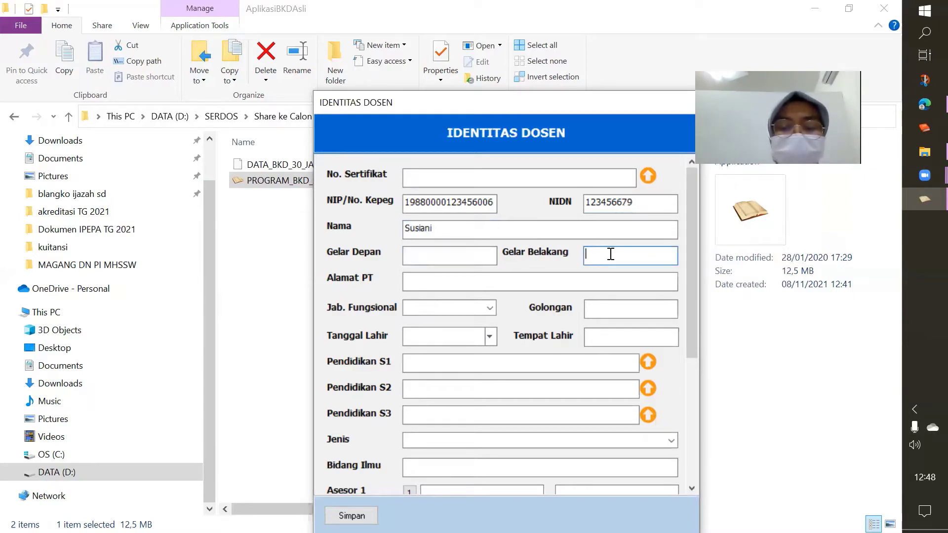
{"action": "type", "text": "S.P"}
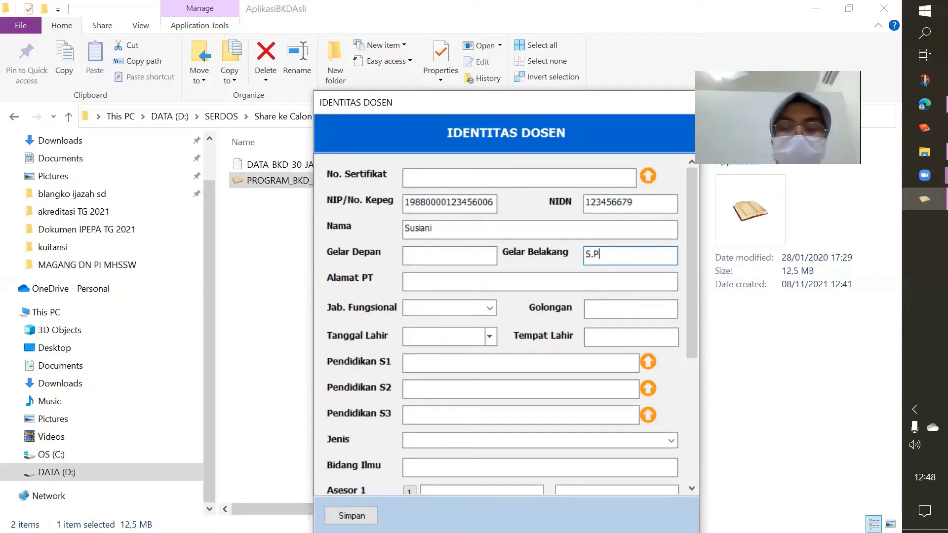
{"action": "key", "text": "BackSpace"}
{"action": "type", "text": "Si., "}
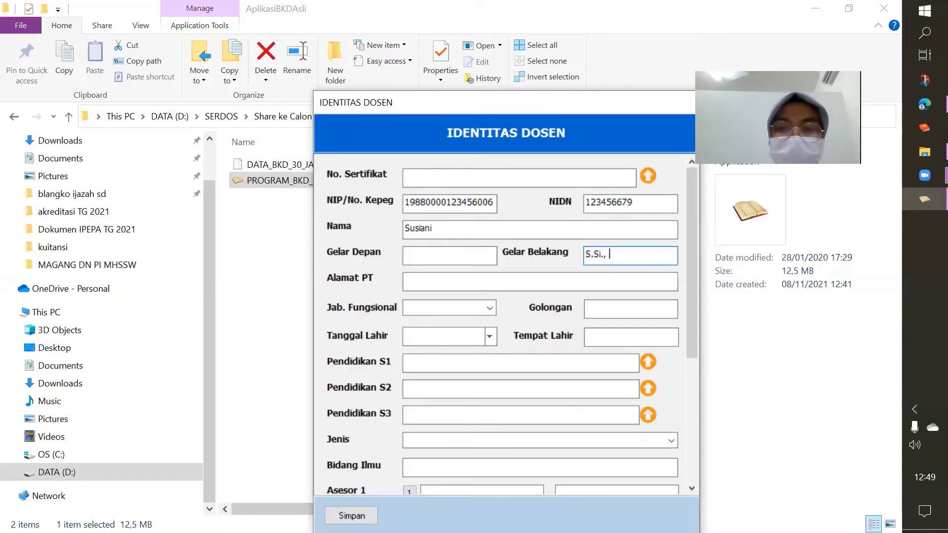
{"action": "type", "text": "M.Si"}
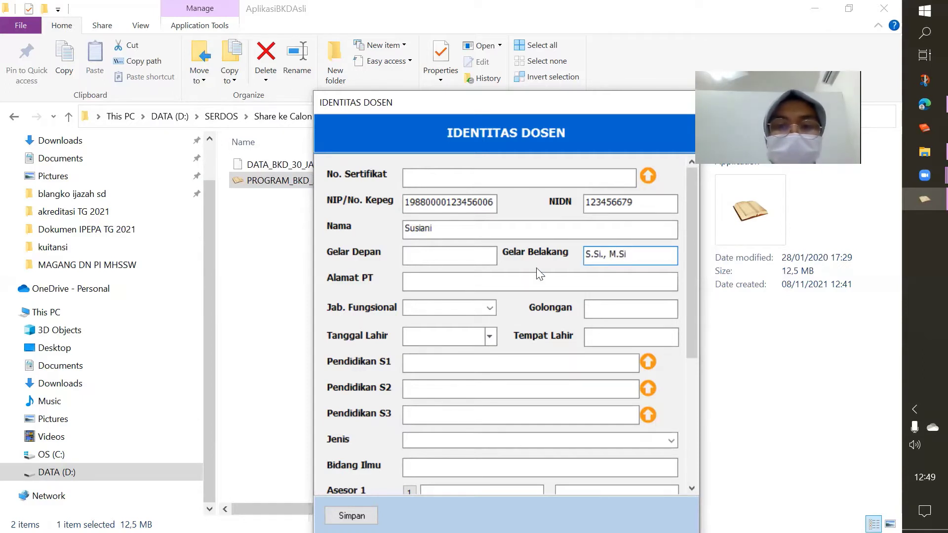
{"action": "left_click", "coordinate": [491, 280]}
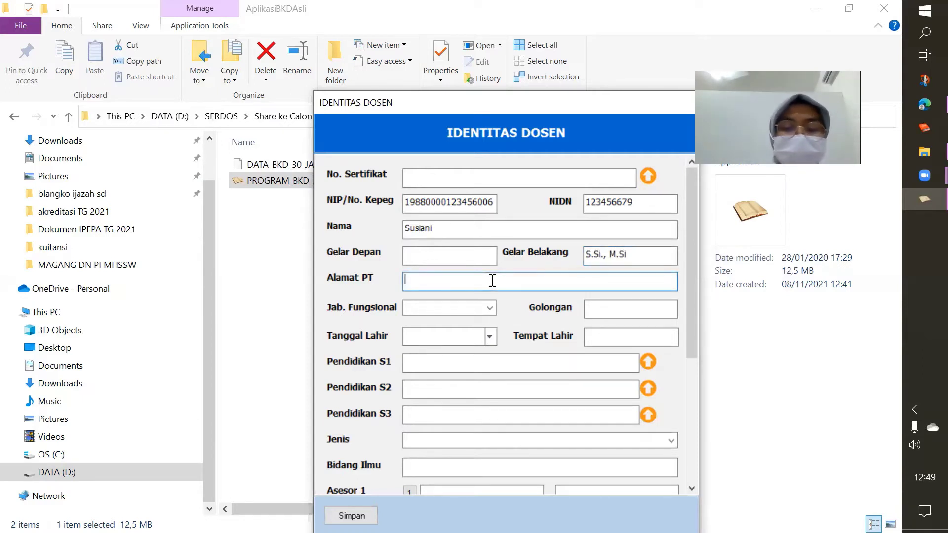
{"action": "type", "text": "Jalan "}
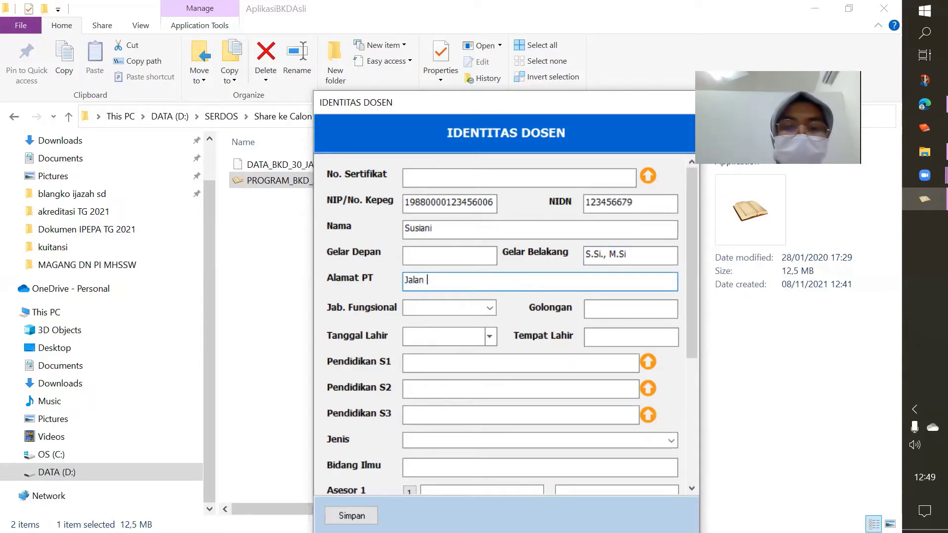
{"action": "type", "text": "Jakart"}
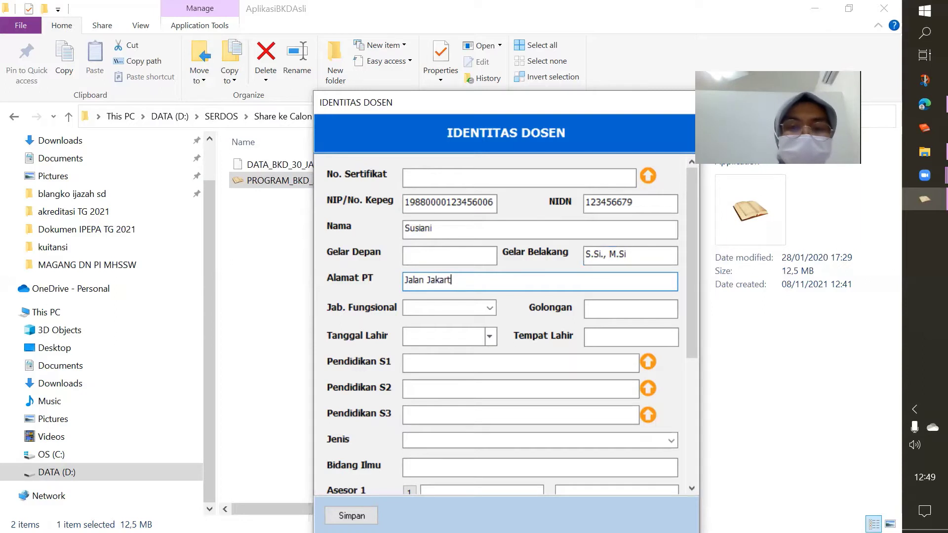
{"action": "type", "text": "a Raya"}
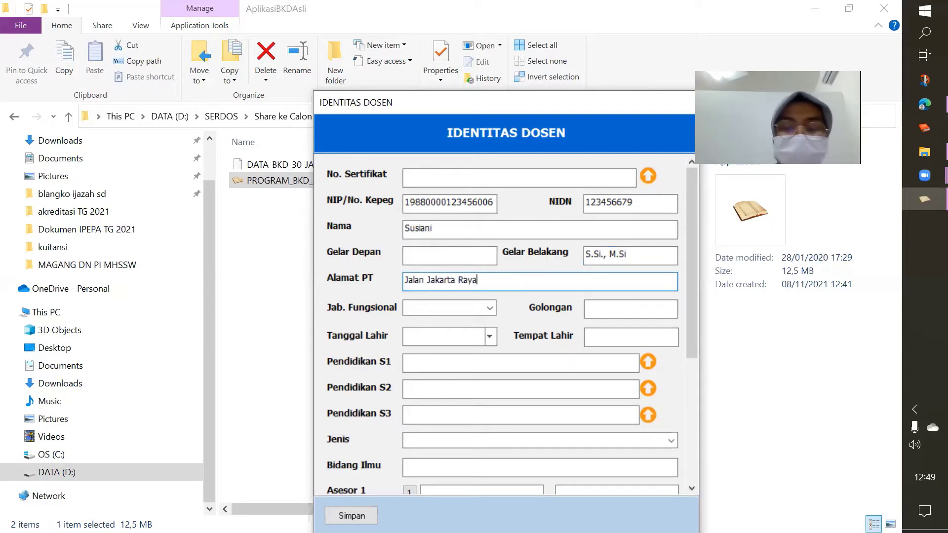
{"action": "type", "text": ".."}
{"action": "key", "text": "BackSpace"}
{"action": "key", "text": "BackSpace"}
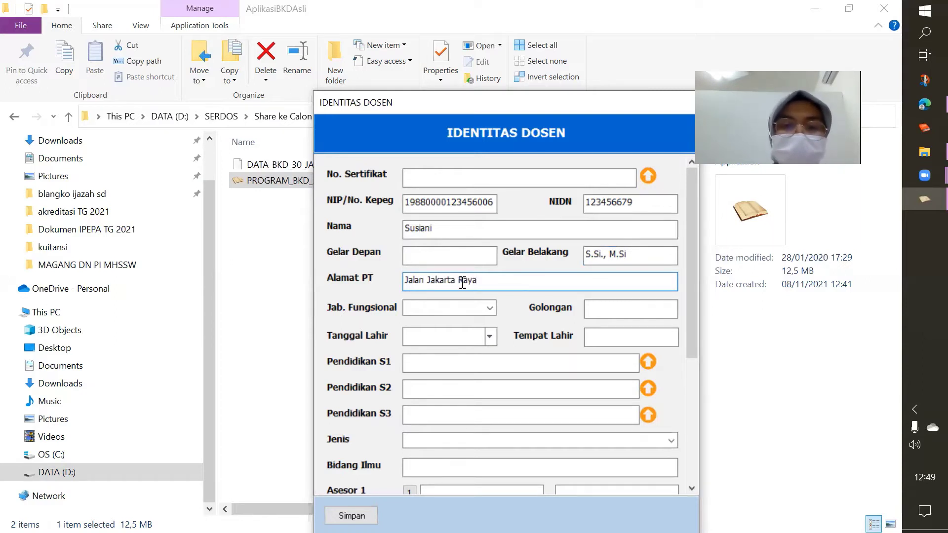
Set functional position Asisten Ahli and rank group III B
{"action": "left_click", "coordinate": [490, 308]}
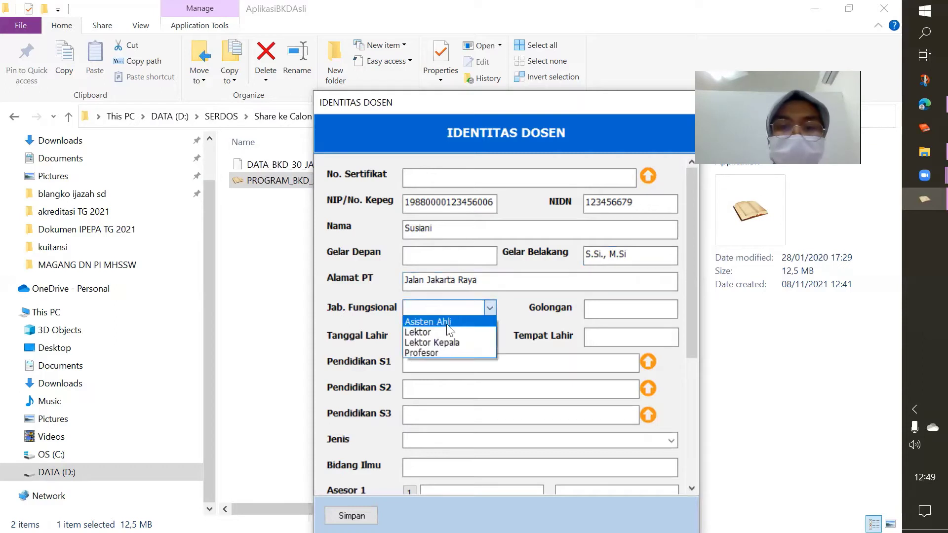
{"action": "left_click", "coordinate": [430, 321]}
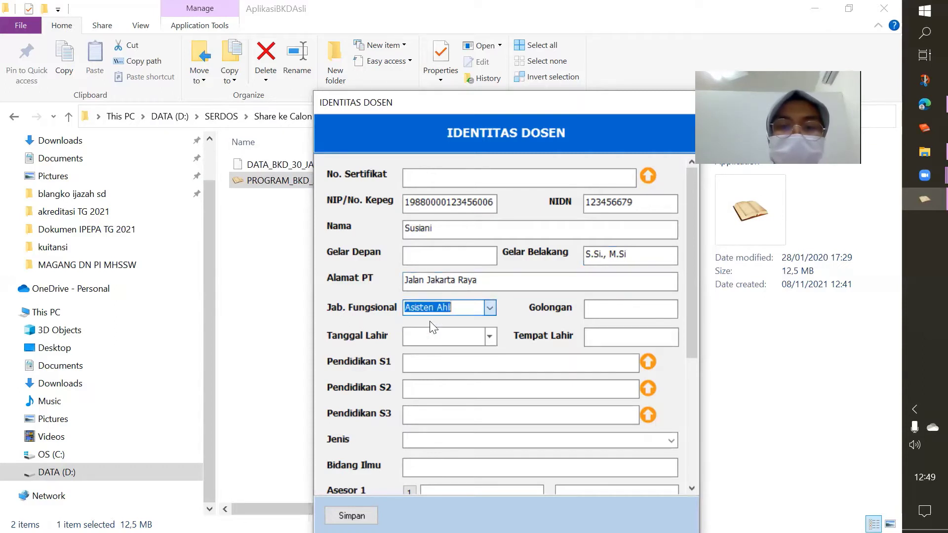
{"action": "left_click", "coordinate": [616, 309]}
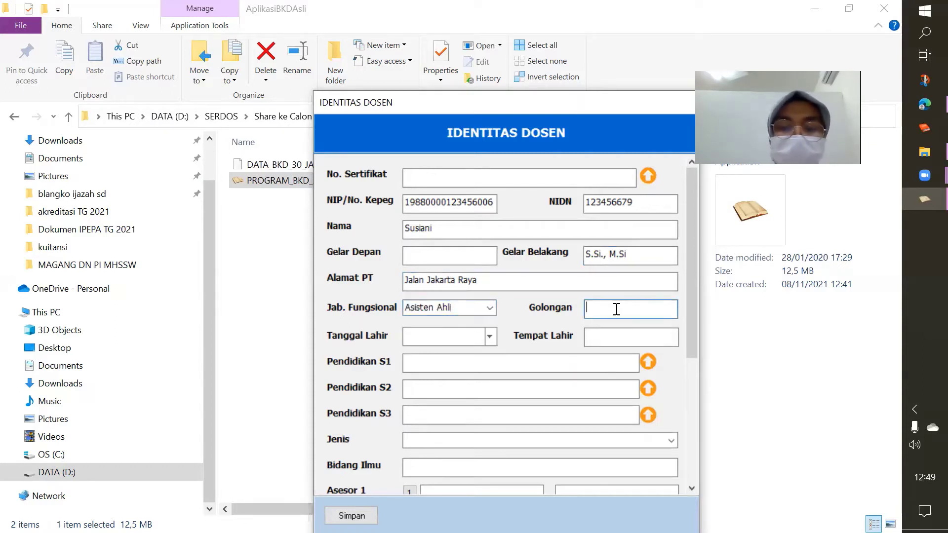
{"action": "type", "text": "III B"}
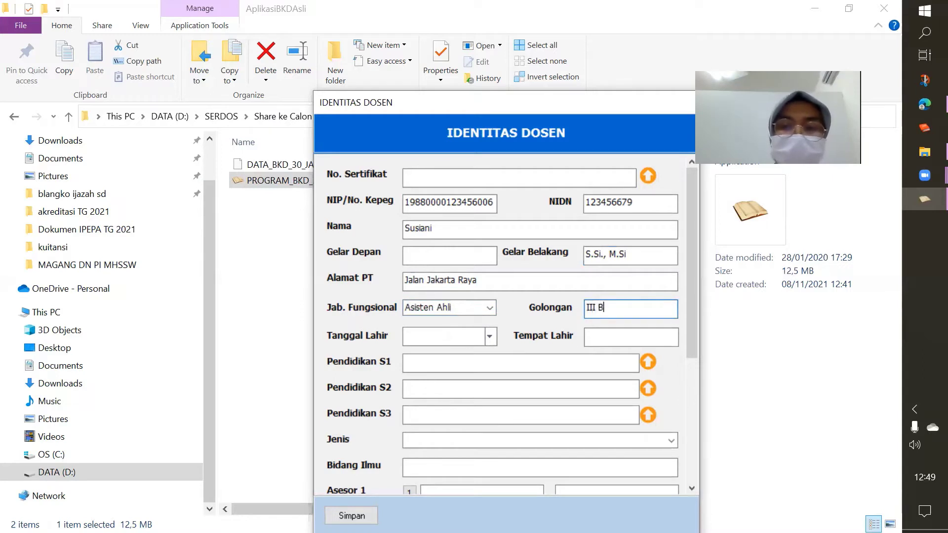
{"action": "left_click", "coordinate": [490, 337]}
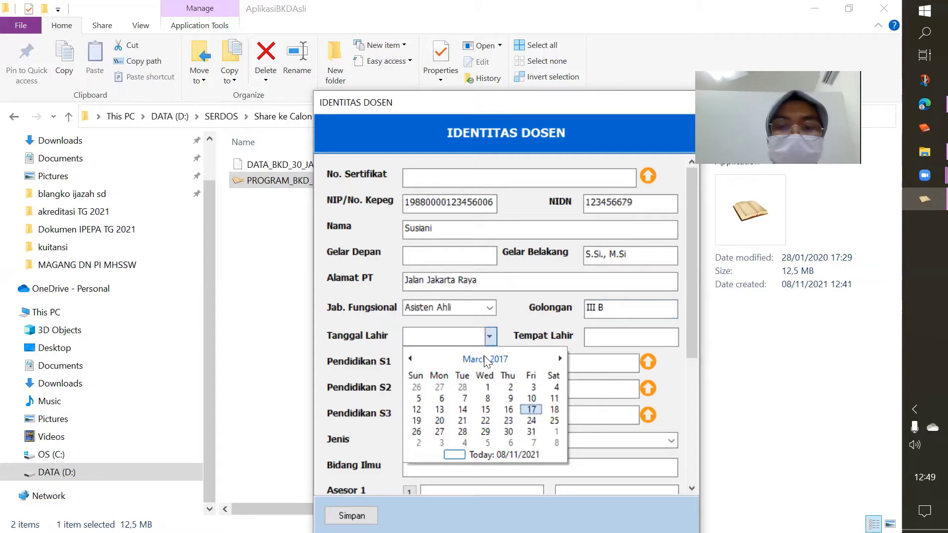
Move the birth-date calendar to January 1995 via the decade view
{"action": "left_click", "coordinate": [484, 358]}
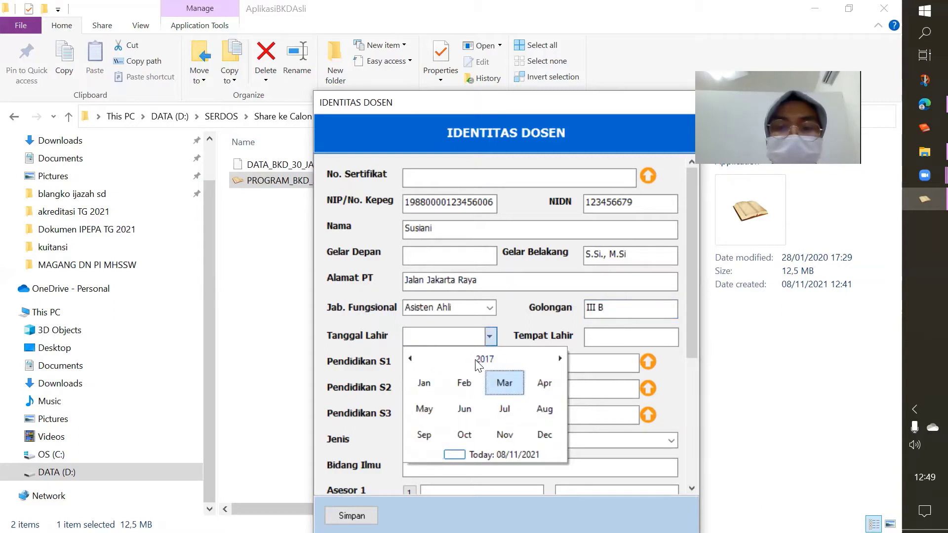
{"action": "left_click", "coordinate": [482, 358]}
{"action": "left_click", "coordinate": [483, 359]}
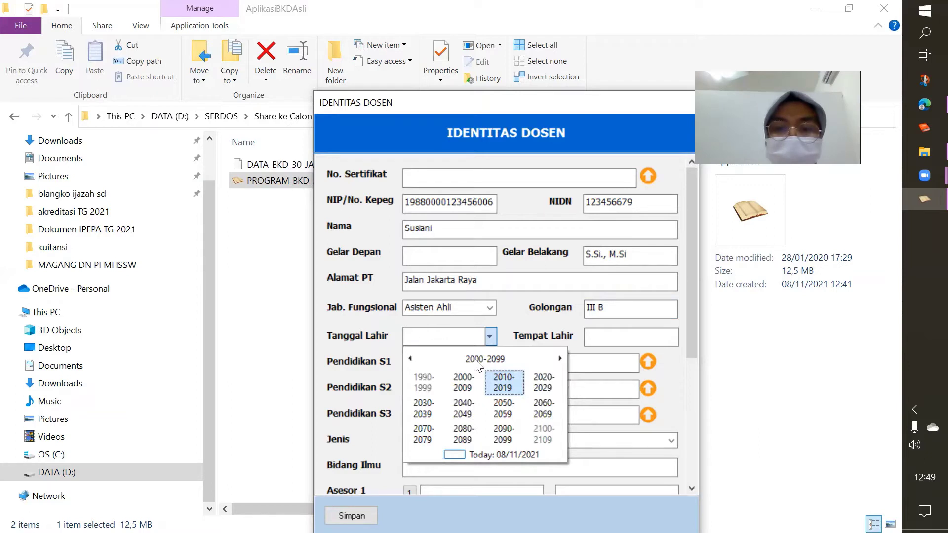
{"action": "left_click", "coordinate": [422, 383]}
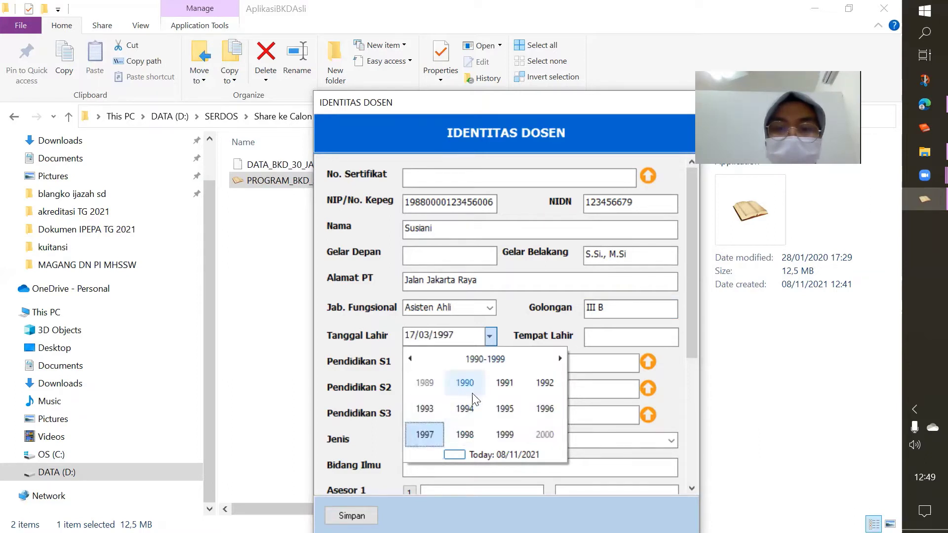
{"action": "left_click", "coordinate": [504, 408]}
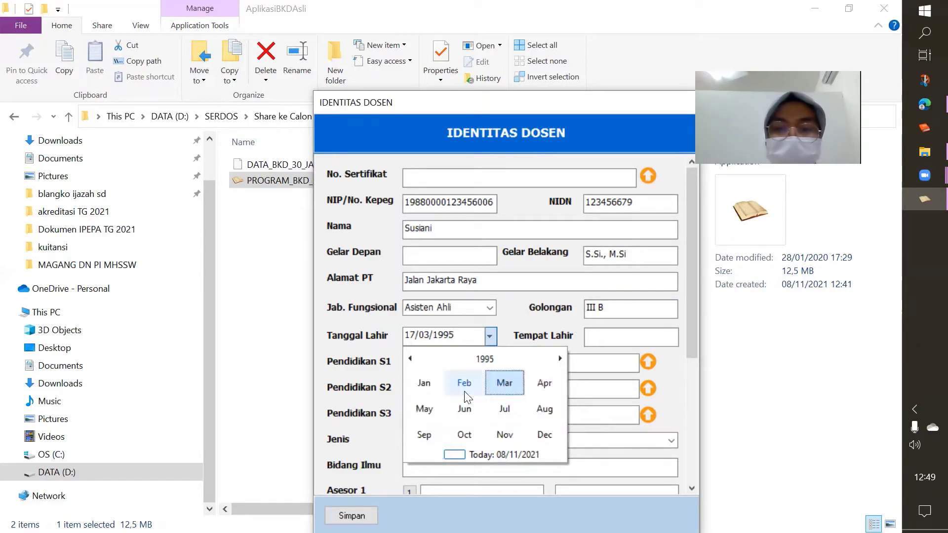
{"action": "left_click", "coordinate": [426, 385]}
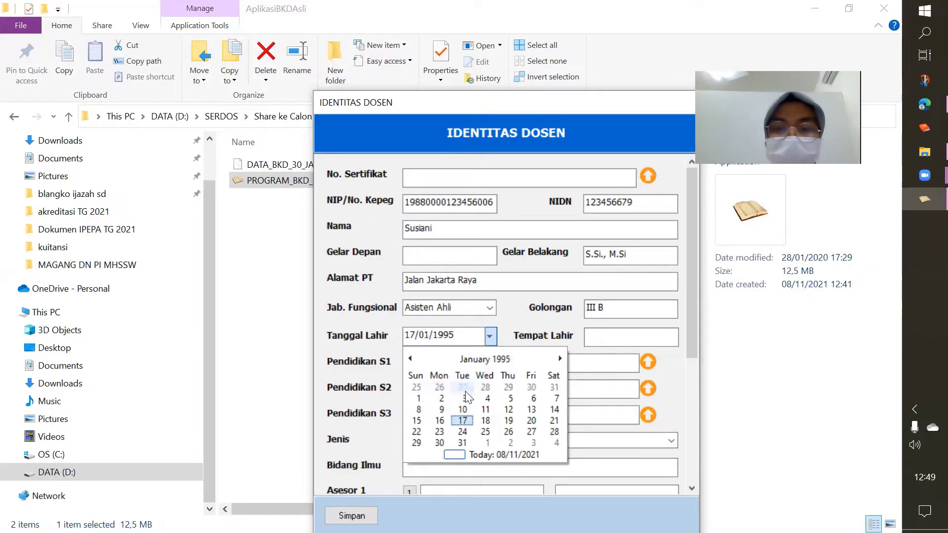
Set the birth day to the 1st and the birthplace to Kendari
{"action": "left_click", "coordinate": [417, 399]}
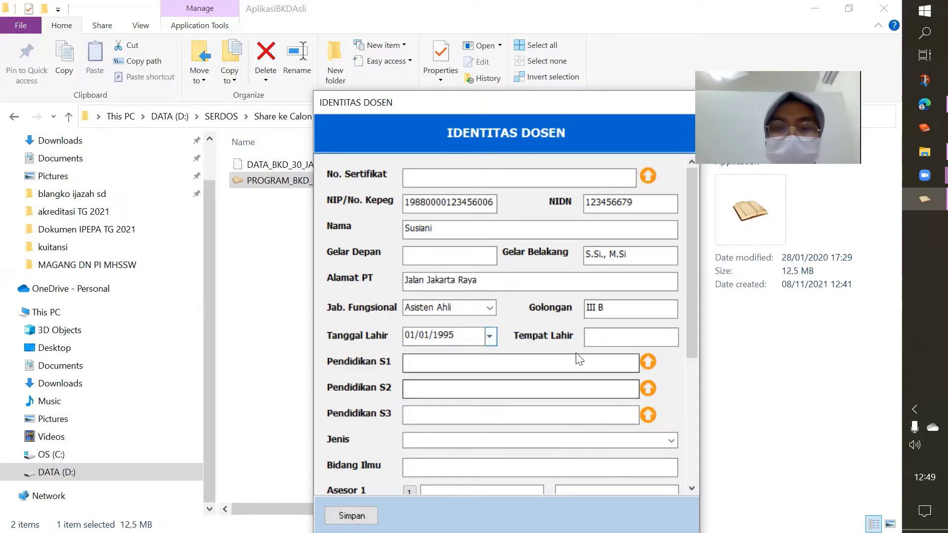
{"action": "left_click", "coordinate": [609, 335]}
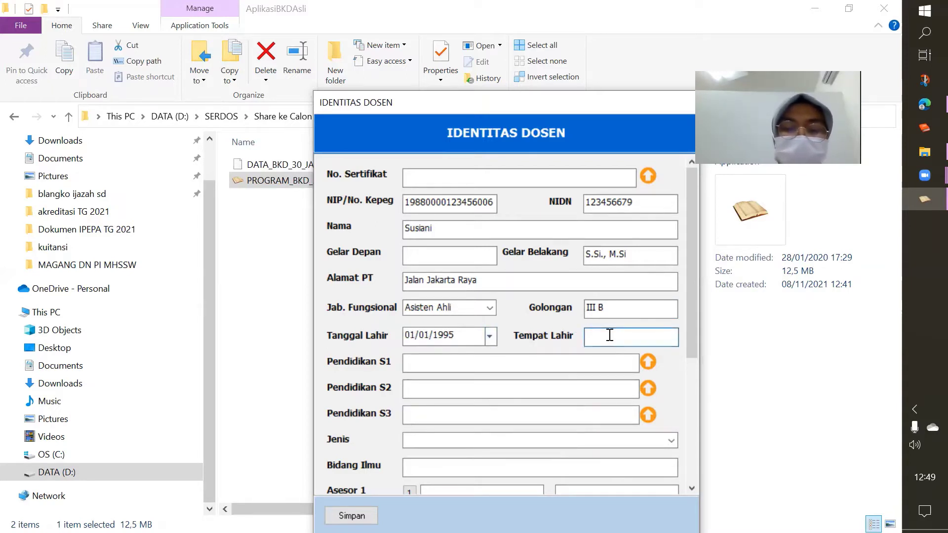
{"action": "type", "text": "Kendari"}
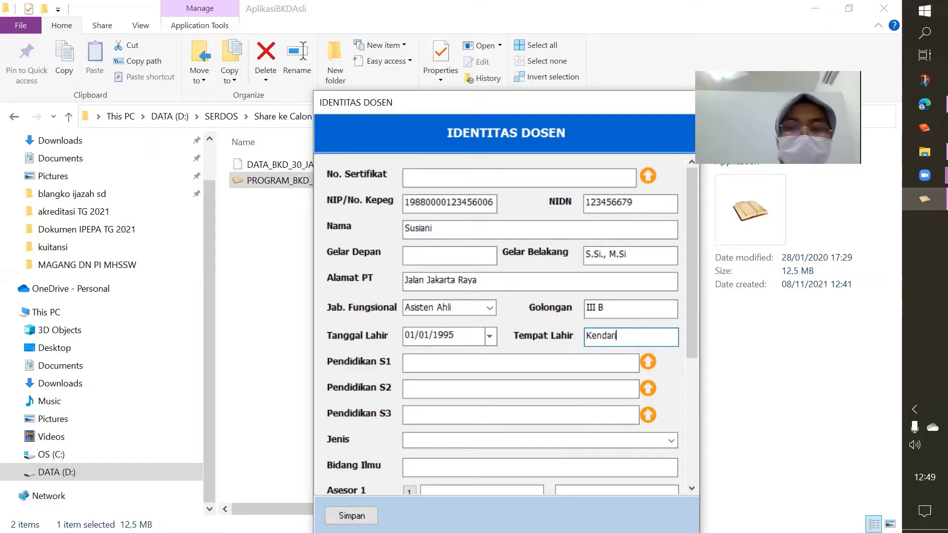
Enter Pendidikan S1 as 'S1 Teknik Mesin' and Pendidikan S2 as 'S2 Teknik Mesin'
{"action": "left_click", "coordinate": [524, 367]}
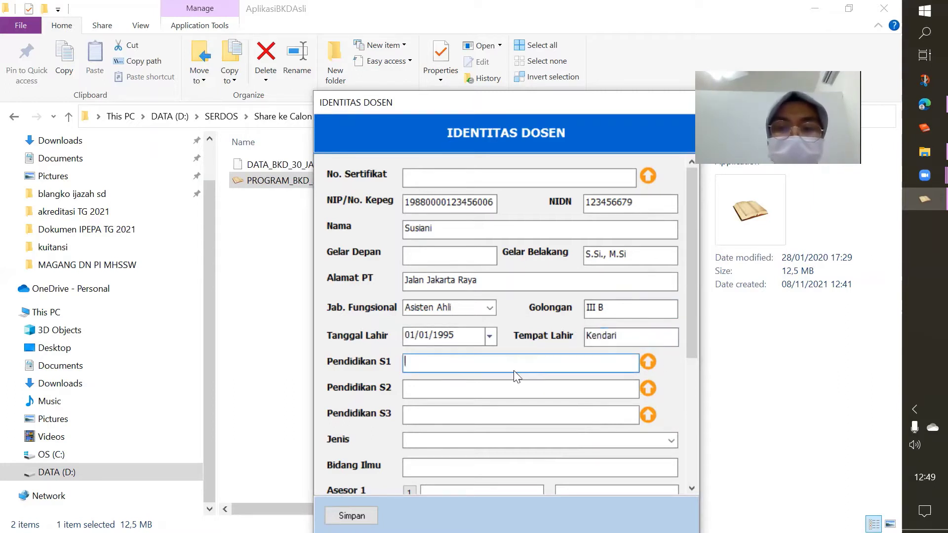
{"action": "type", "text": "S1"}
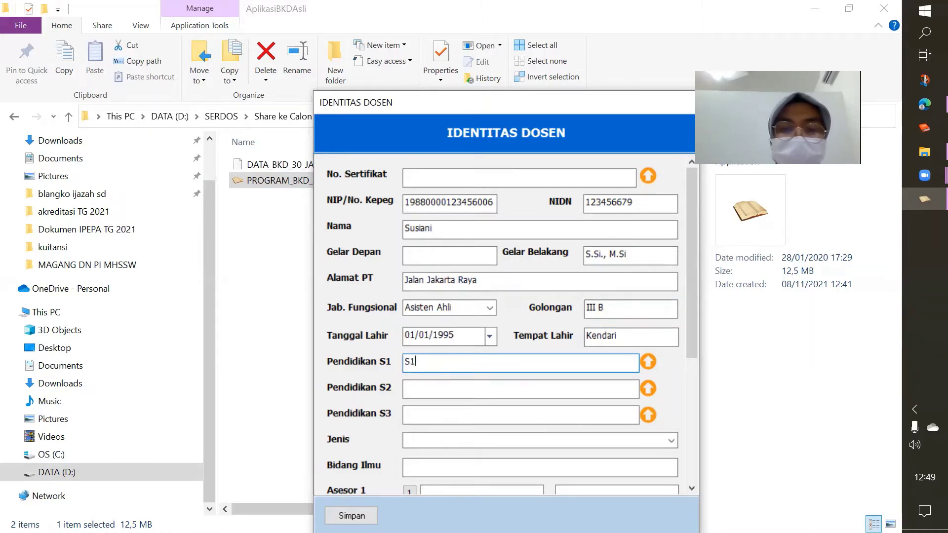
{"action": "type", "text": " T"}
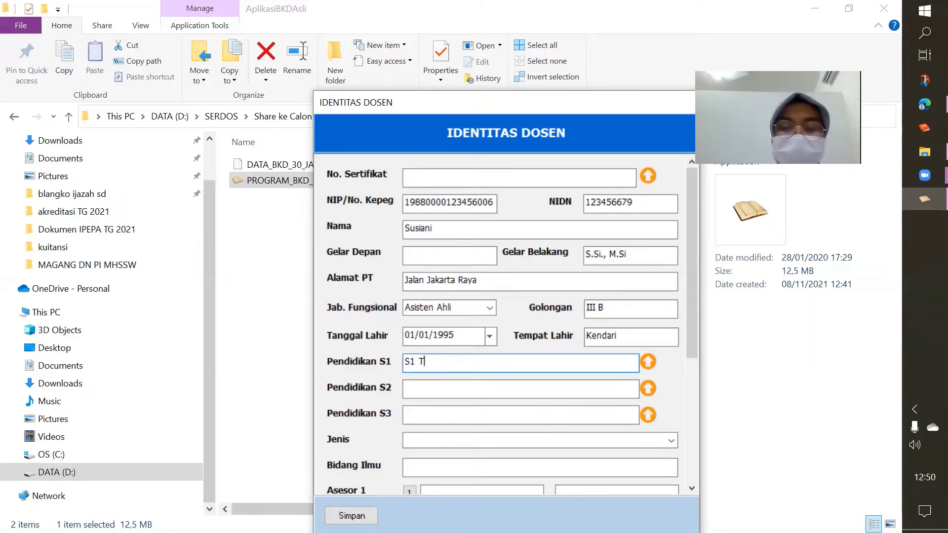
{"action": "type", "text": "eknik Mesin"}
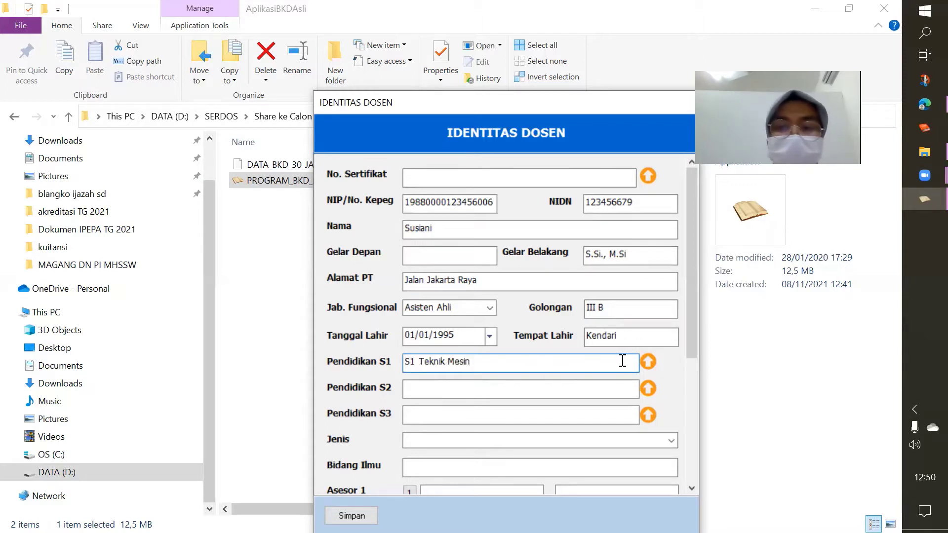
{"action": "left_click", "coordinate": [439, 389]}
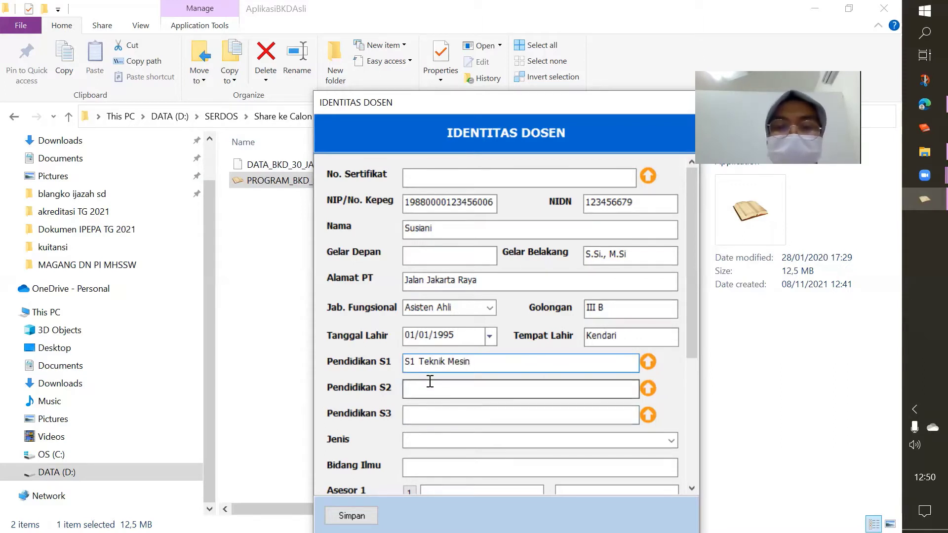
{"action": "type", "text": "S2"}
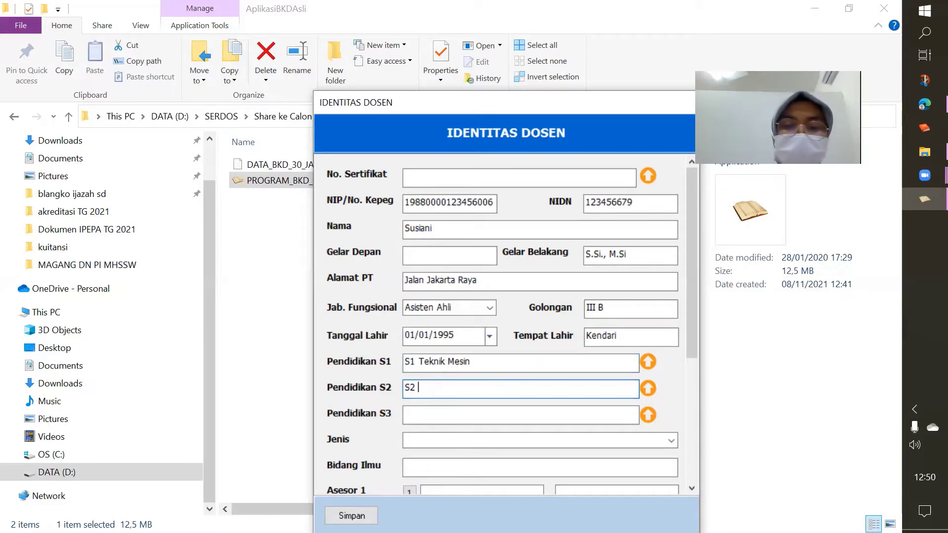
{"action": "type", "text": " Tekn"}
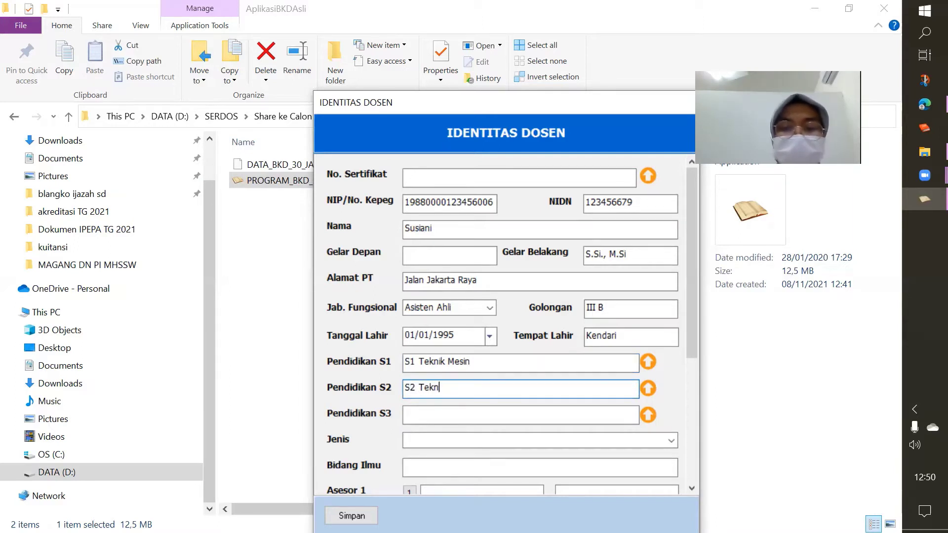
{"action": "type", "text": "ik Mesin"}
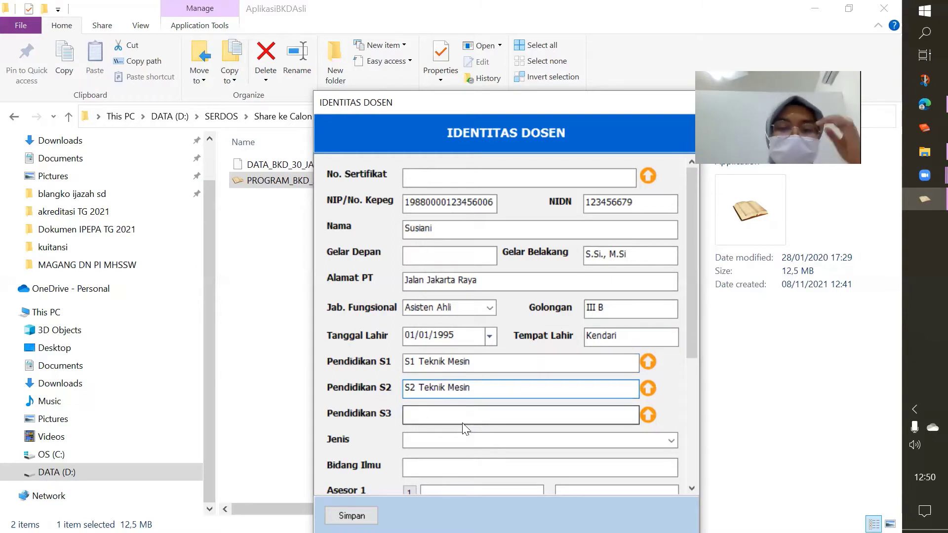
{"action": "left_click", "coordinate": [474, 441]}
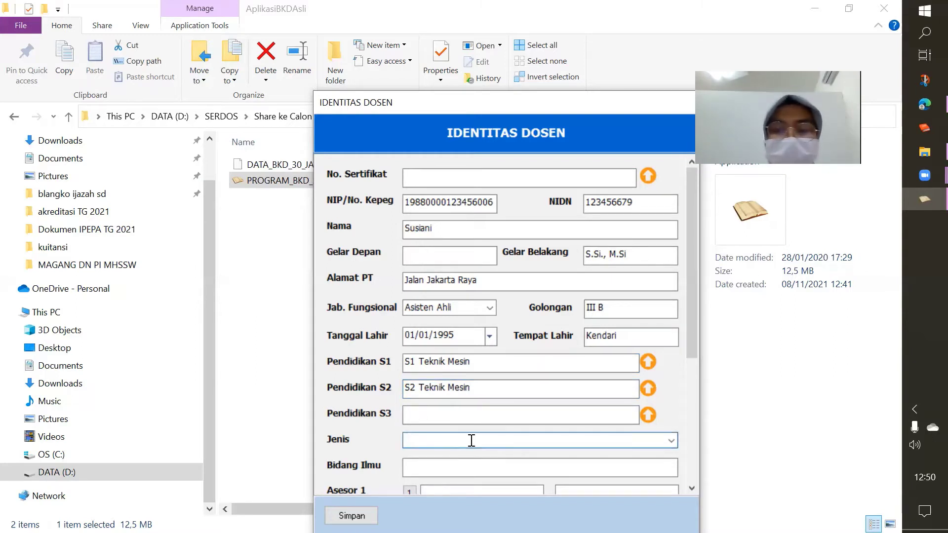
Choose DOSEN BIASA as lecturer type and enter Teknik Mesin as Bidang Ilmu
{"action": "left_click", "coordinate": [672, 440]}
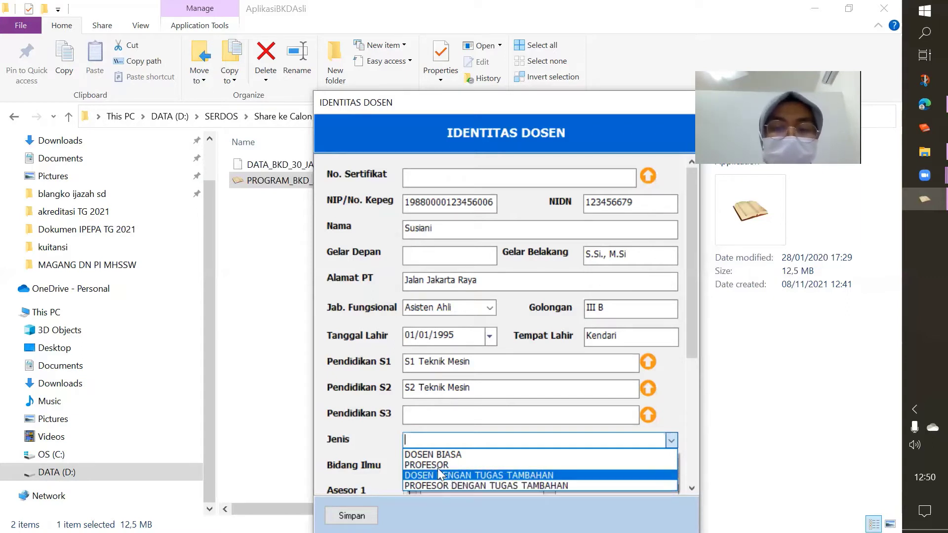
{"action": "left_click", "coordinate": [427, 453]}
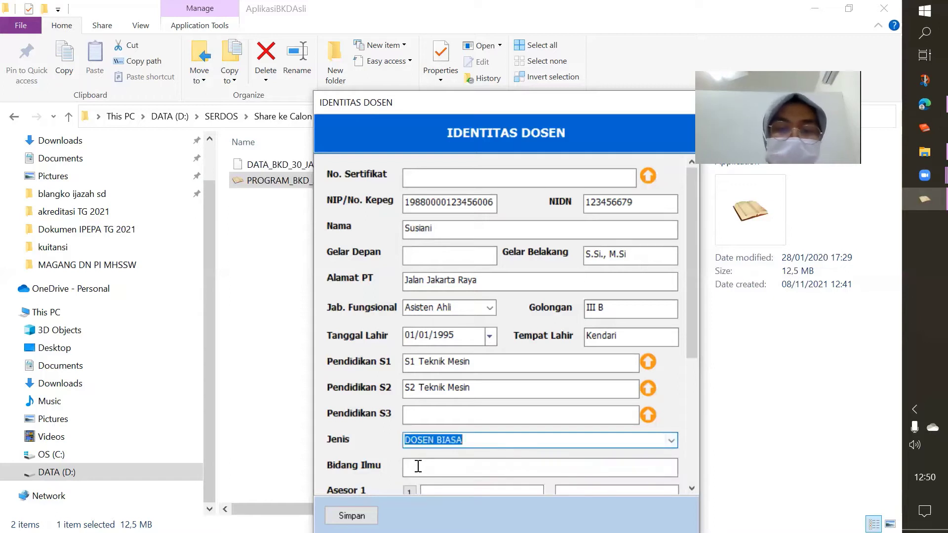
{"action": "left_click", "coordinate": [417, 467]}
{"action": "type", "text": "T"}
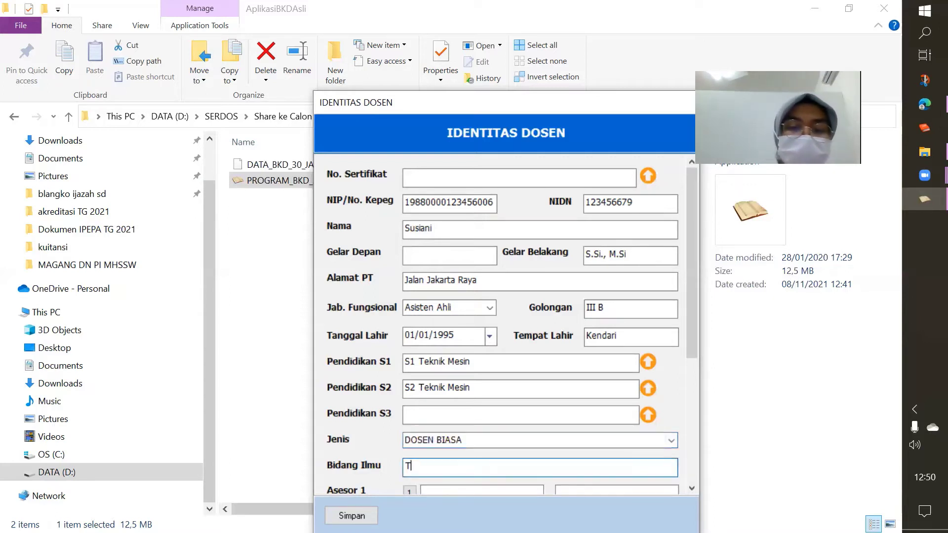
{"action": "type", "text": "eknik Mesin"}
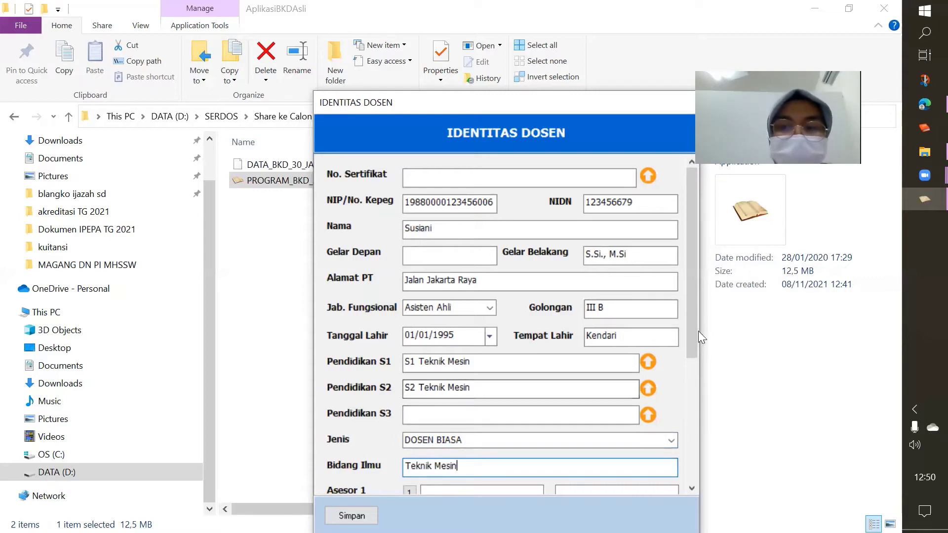
{"action": "left_click_drag", "start_coordinate": [691, 327], "coordinate": [691, 384]}
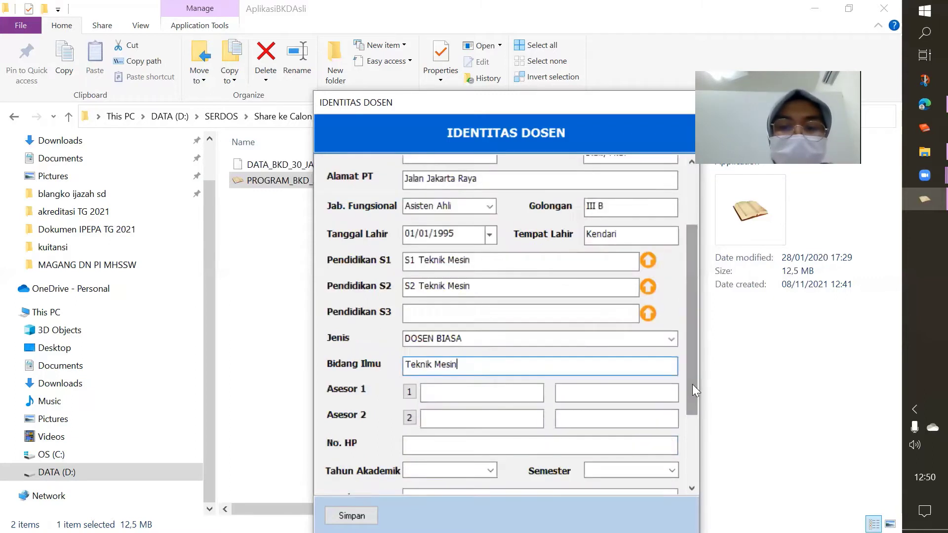
{"action": "left_click", "coordinate": [408, 390]}
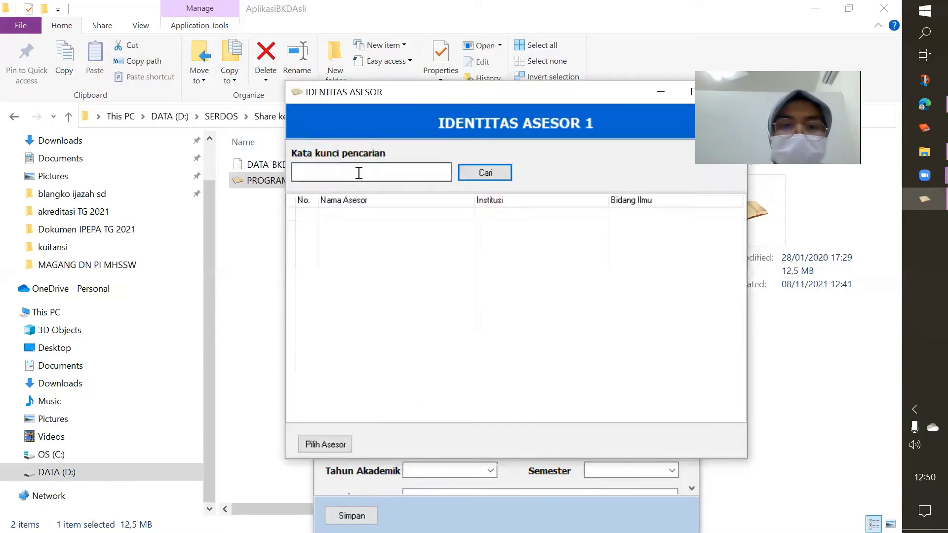
Search the assessor list with the keyword Teknik Mesin
{"action": "left_click", "coordinate": [359, 173]}
{"action": "type", "text": "Teknik"}
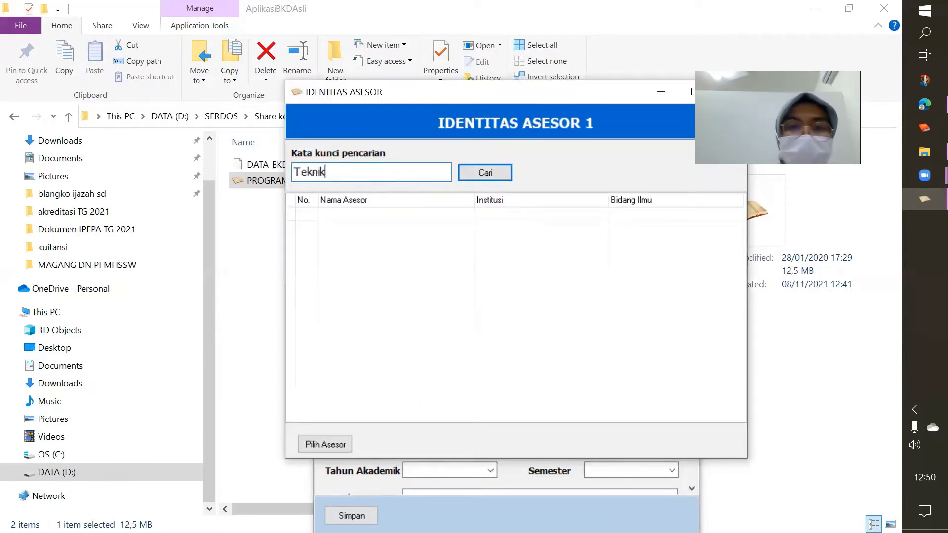
{"action": "type", "text": " Mesin"}
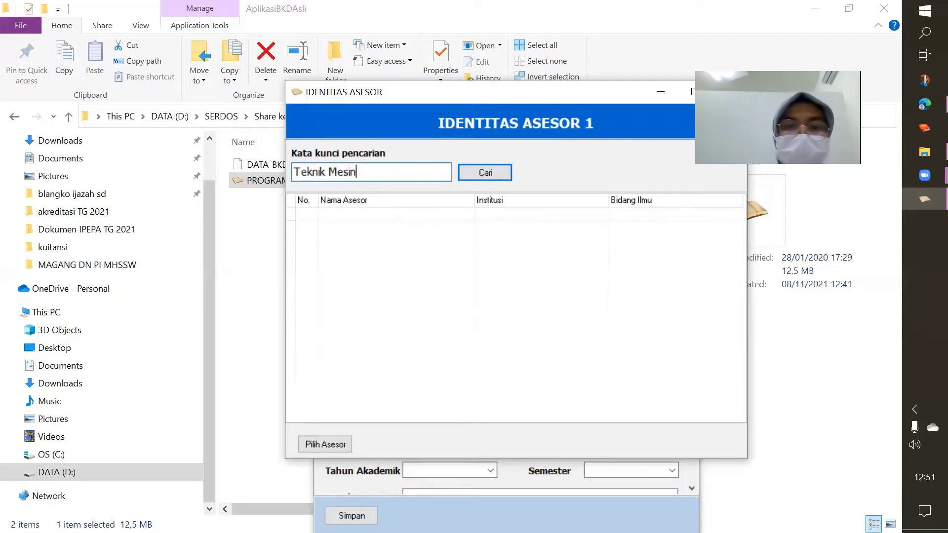
{"action": "left_click", "coordinate": [477, 173]}
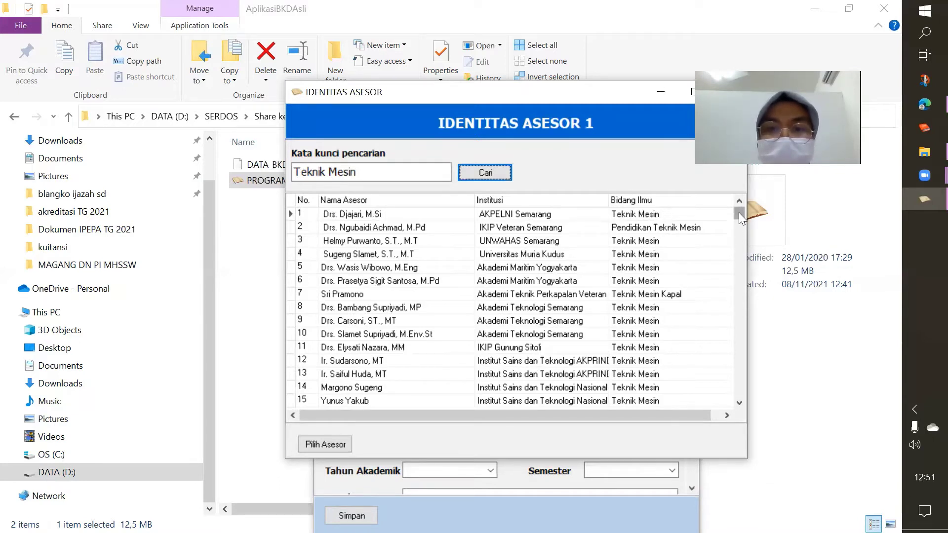
Select the Politeknik Negeri Jakarta assessor in row 71 as Asesor 1
{"action": "key", "text": "Tab"}
{"action": "key", "text": "Down"}
{"action": "key", "text": "Down"}
{"action": "key", "text": "Down"}
{"action": "key", "text": "Down"}
{"action": "key", "text": "Down"}
{"action": "key", "text": "Down"}
{"action": "key", "text": "Down"}
{"action": "key", "text": "Down"}
{"action": "key", "text": "Down"}
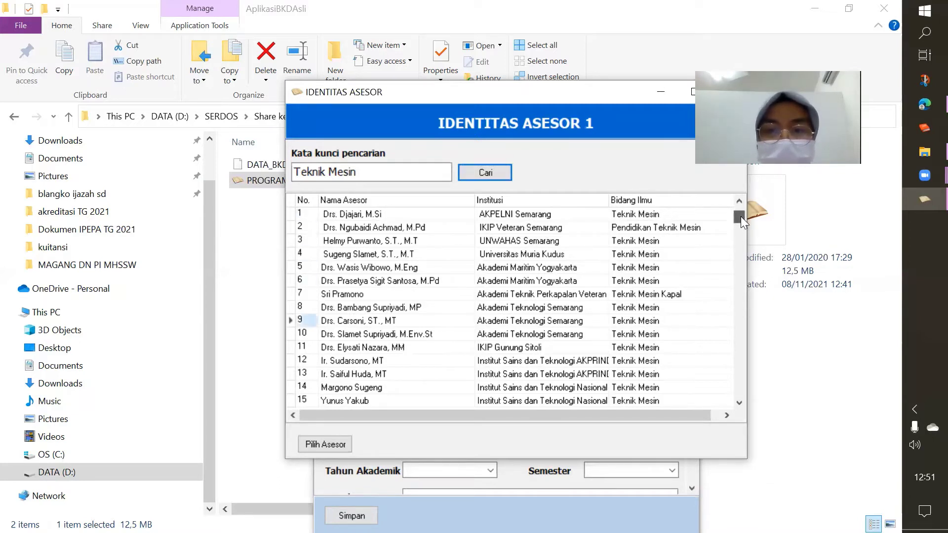
{"action": "key", "text": "Down"}
{"action": "key", "text": "Down"}
{"action": "key", "text": "Down"}
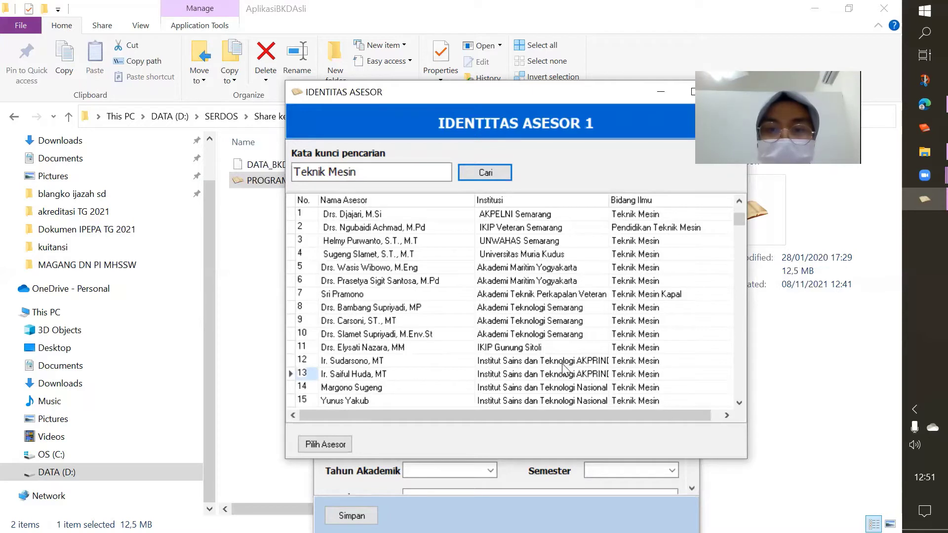
{"action": "key", "text": "Down"}
{"action": "key", "text": "Down"}
{"action": "key", "text": "Down"}
{"action": "key", "text": "Down"}
{"action": "key", "text": "Down"}
{"action": "key", "text": "Down"}
{"action": "key", "text": "Down"}
{"action": "key", "text": "Down"}
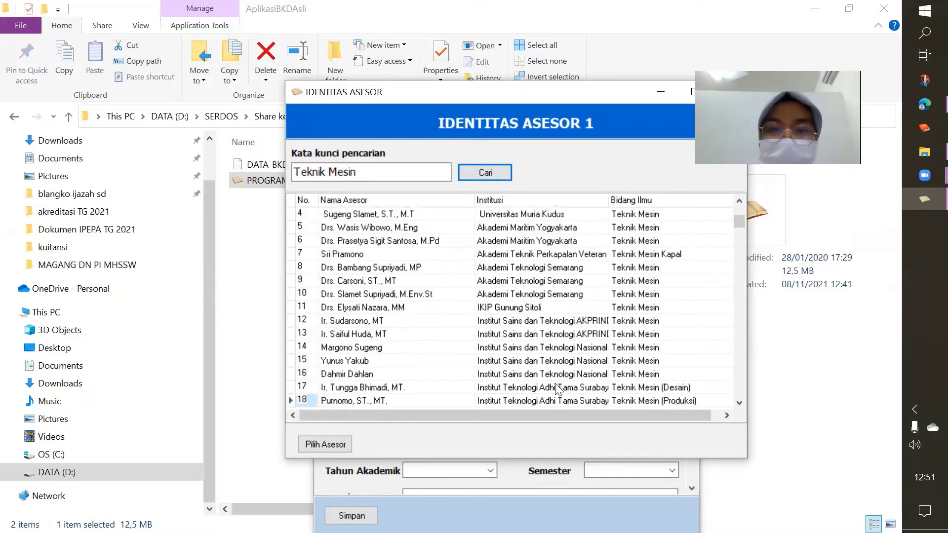
{"action": "key", "text": "Down"}
{"action": "key", "text": "Down"}
{"action": "key", "text": "Down"}
{"action": "key", "text": "Down"}
{"action": "key", "text": "Down"}
{"action": "key", "text": "Down"}
{"action": "key", "text": "Down"}
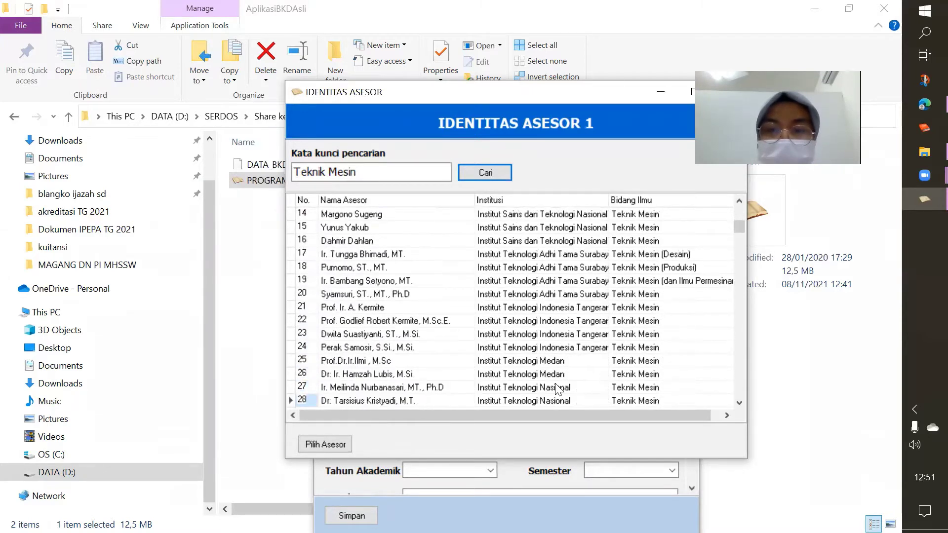
{"action": "key", "text": "Down"}
{"action": "key", "text": "Down"}
{"action": "key", "text": "Down"}
{"action": "key", "text": "Down"}
{"action": "key", "text": "Down"}
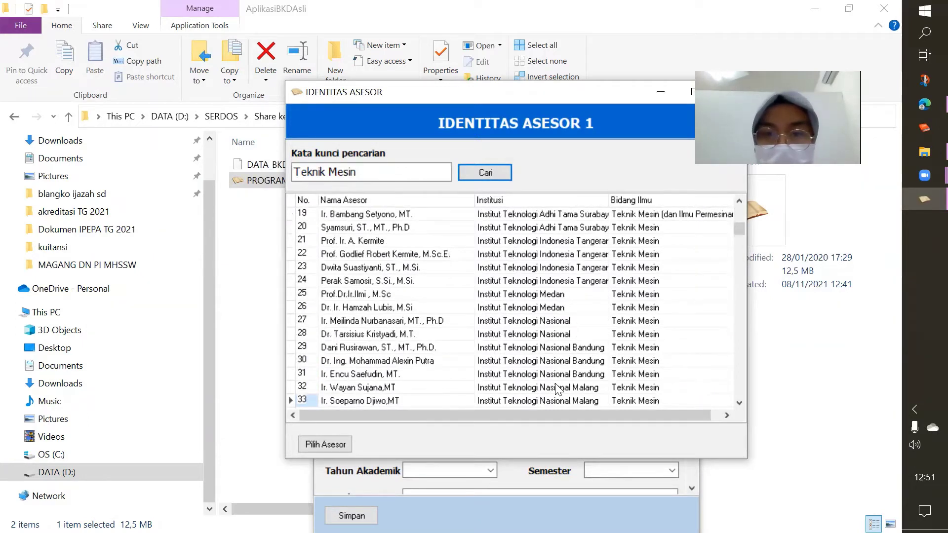
{"action": "key", "text": "Down"}
{"action": "key", "text": "Down"}
{"action": "key", "text": "Down"}
{"action": "key", "text": "Down"}
{"action": "key", "text": "Down"}
{"action": "key", "text": "Down"}
{"action": "key", "text": "Down"}
{"action": "key", "text": "Down"}
{"action": "key", "text": "Down"}
{"action": "key", "text": "Down"}
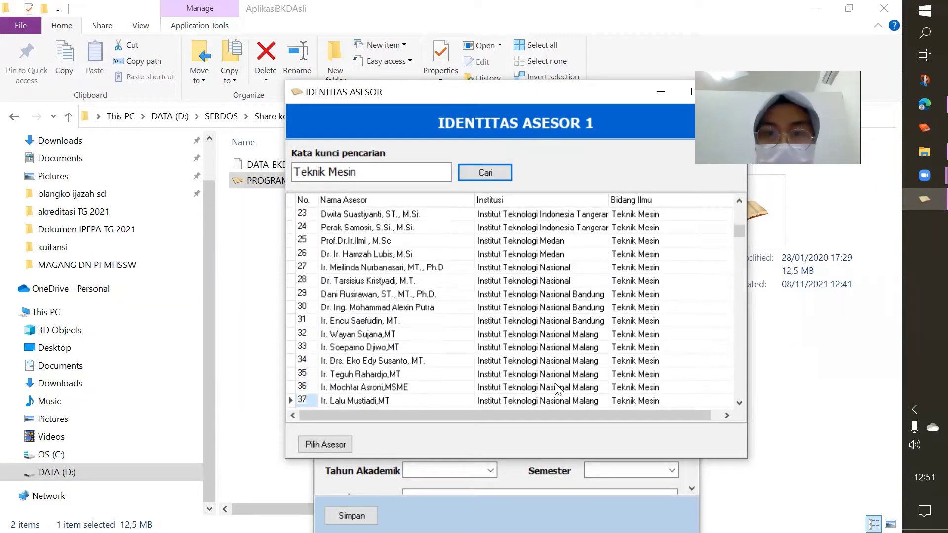
{"action": "key", "text": "Down"}
{"action": "key", "text": "Down"}
{"action": "key", "text": "Down"}
{"action": "key", "text": "Down"}
{"action": "key", "text": "Down"}
{"action": "key", "text": "Down"}
{"action": "key", "text": "Down"}
{"action": "key", "text": "Down"}
{"action": "key", "text": "Down"}
{"action": "key", "text": "Down"}
{"action": "key", "text": "Down"}
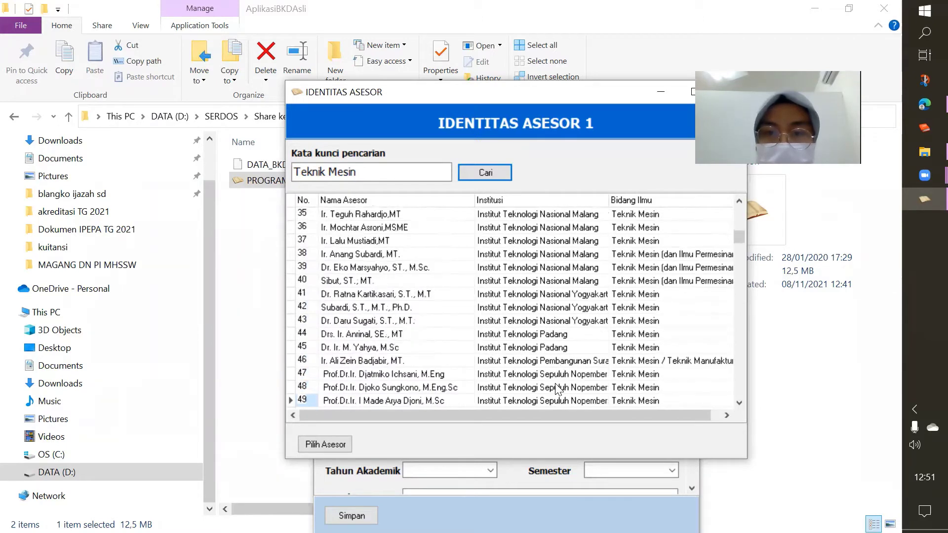
{"action": "key", "text": "Down"}
{"action": "key", "text": "Down"}
{"action": "key", "text": "Down"}
{"action": "key", "text": "Down"}
{"action": "key", "text": "Down"}
{"action": "key", "text": "Down"}
{"action": "key", "text": "Down"}
{"action": "key", "text": "Down"}
{"action": "key", "text": "Down"}
{"action": "key", "text": "Down"}
{"action": "key", "text": "Down"}
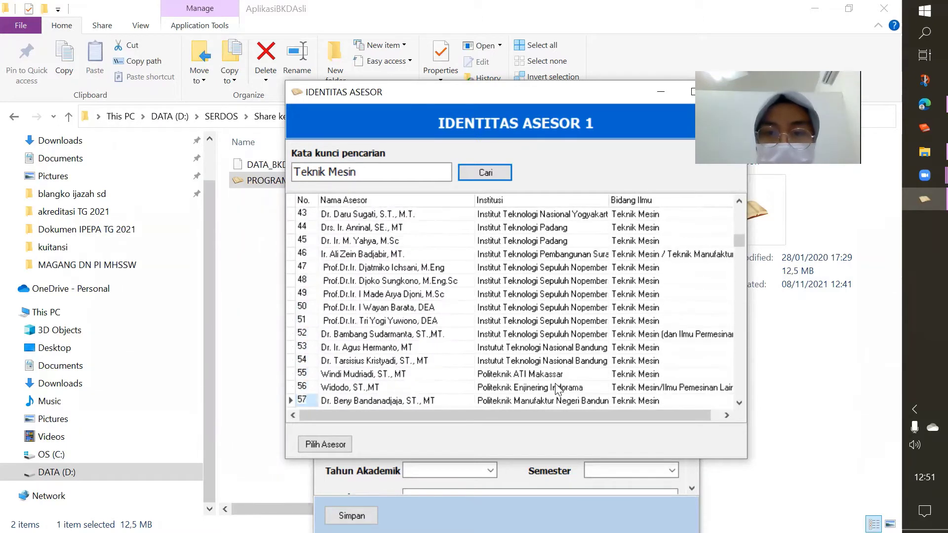
{"action": "key", "text": "Down"}
{"action": "key", "text": "Down"}
{"action": "key", "text": "Down"}
{"action": "key", "text": "Down"}
{"action": "key", "text": "Down"}
{"action": "key", "text": "Down"}
{"action": "key", "text": "Down"}
{"action": "key", "text": "Down"}
{"action": "key", "text": "Down"}
{"action": "key", "text": "Down"}
{"action": "key", "text": "Down"}
{"action": "key", "text": "Down"}
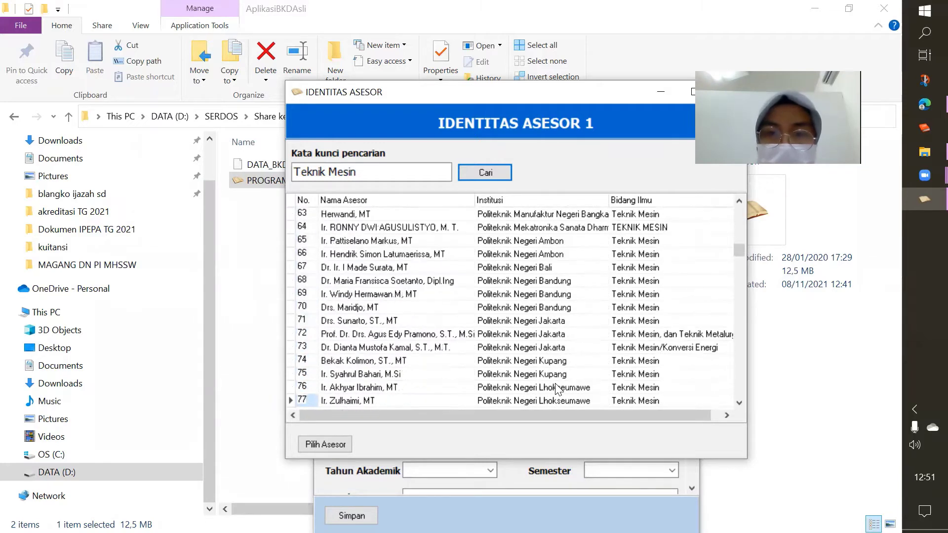
{"action": "left_click", "coordinate": [524, 322]}
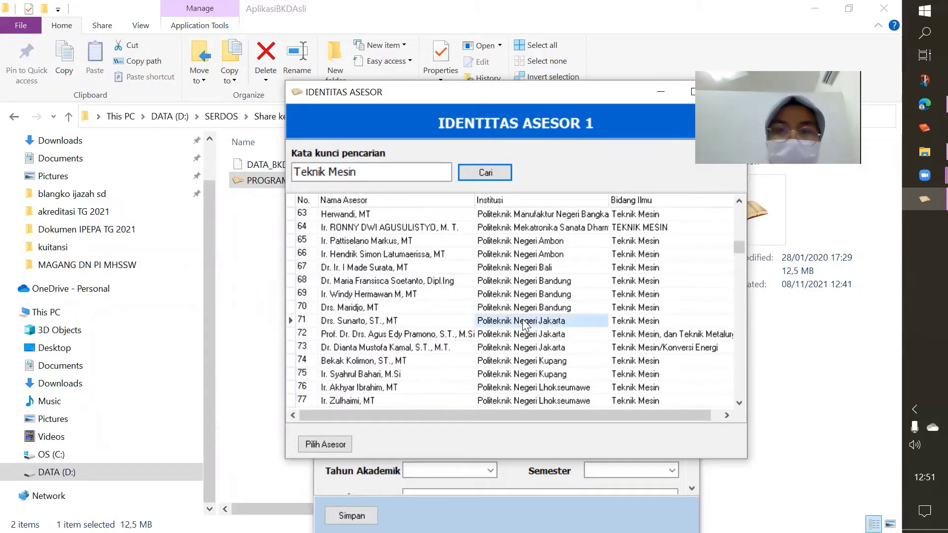
{"action": "left_click", "coordinate": [328, 443]}
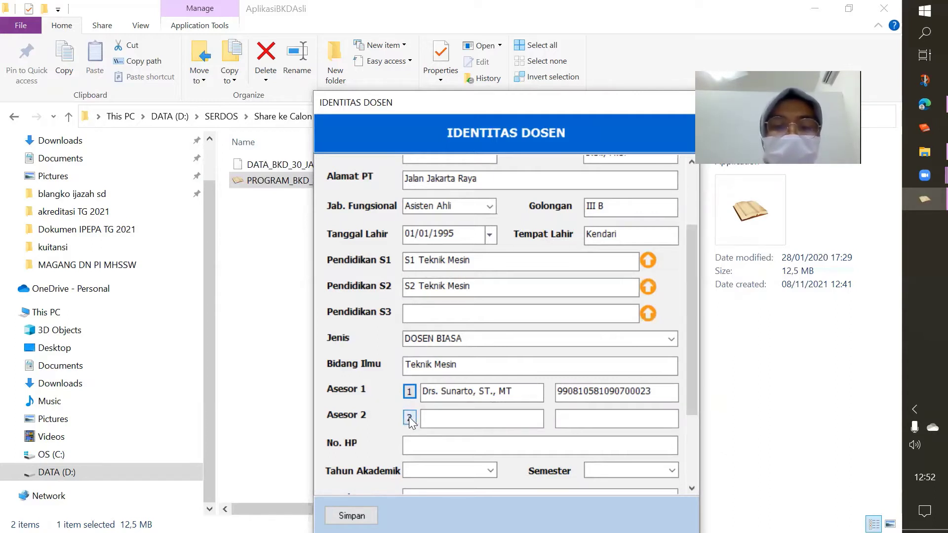
Search Teknik Mesin assessors and assign the Politeknik Negeri Jakarta one in row 72 as Asesor 2
{"action": "left_click", "coordinate": [409, 416]}
{"action": "left_click", "coordinate": [367, 168]}
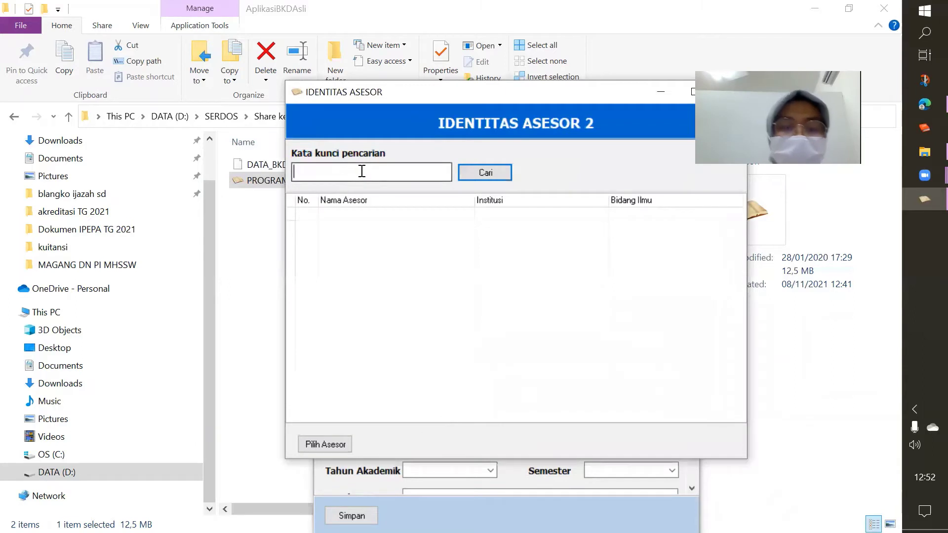
{"action": "type", "text": "Teknik Mesin"}
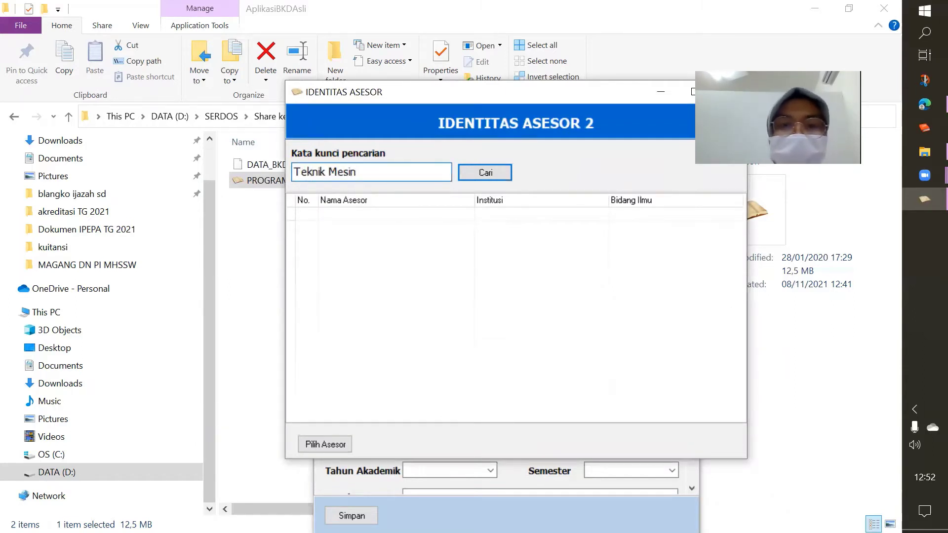
{"action": "key", "text": "Return"}
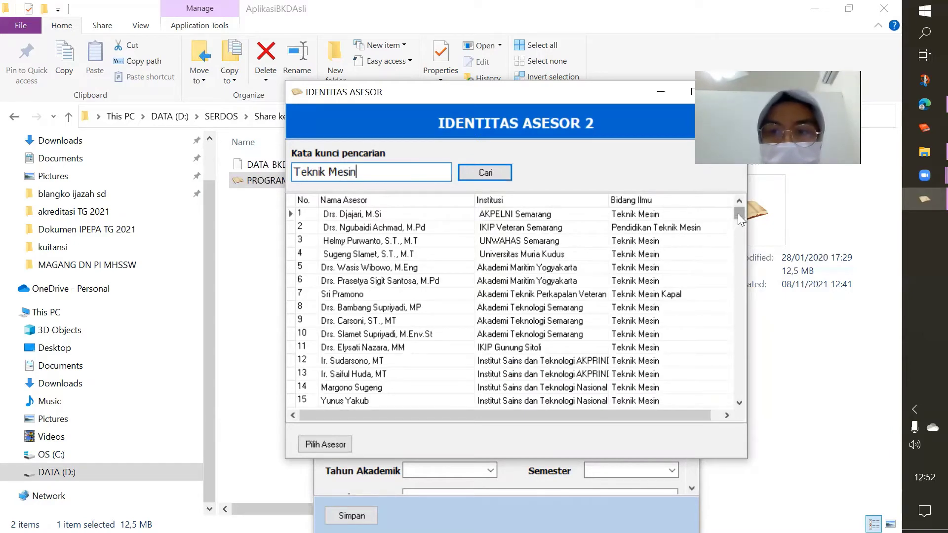
{"action": "left_click_drag", "start_coordinate": [737, 213], "coordinate": [738, 245]}
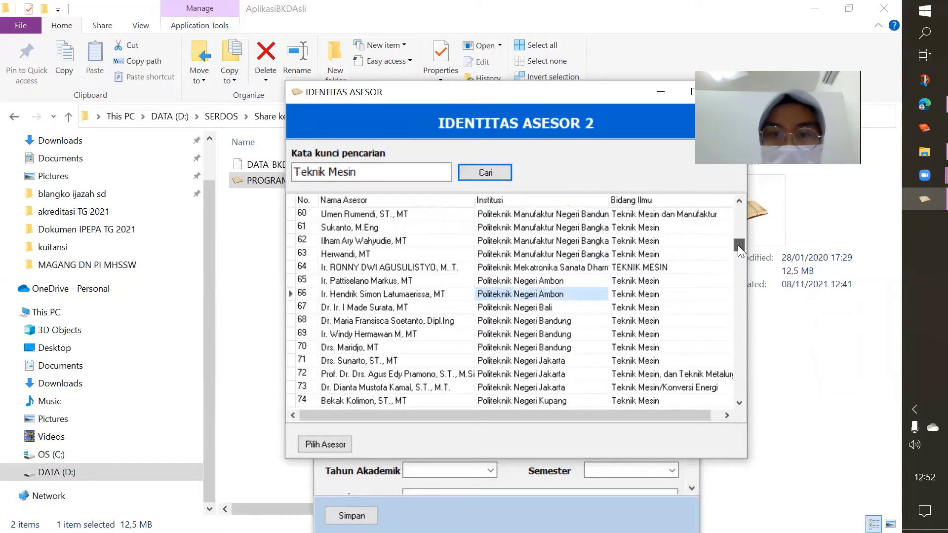
{"action": "left_click", "coordinate": [510, 375]}
{"action": "left_click", "coordinate": [511, 377]}
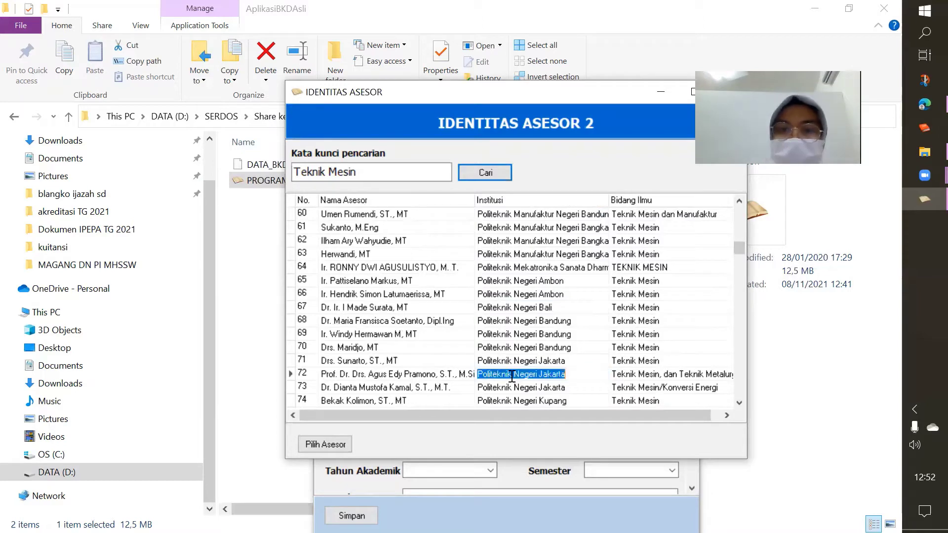
{"action": "left_click", "coordinate": [323, 444]}
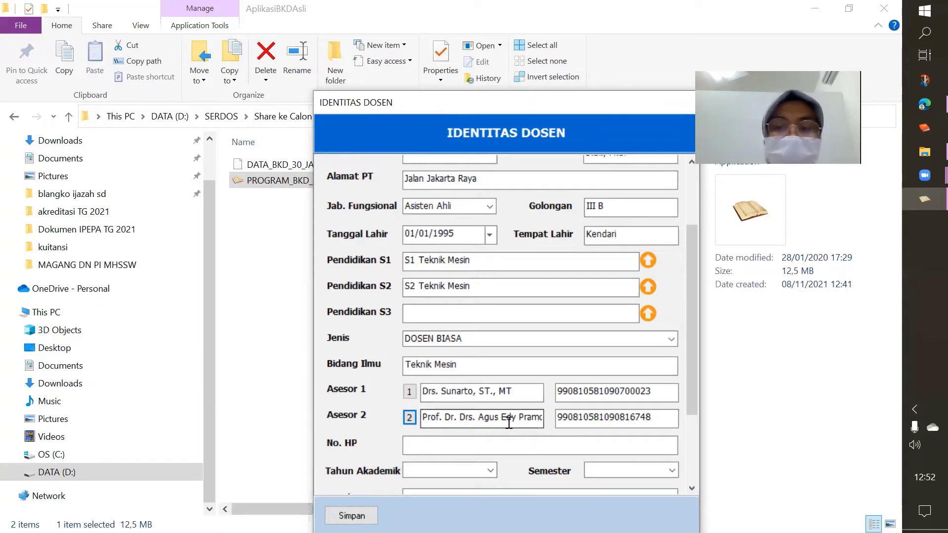
Enter the lecturer's phone number and set Tahun Akademik 2020/2021, Semester Ganjil
{"action": "left_click", "coordinate": [438, 445]}
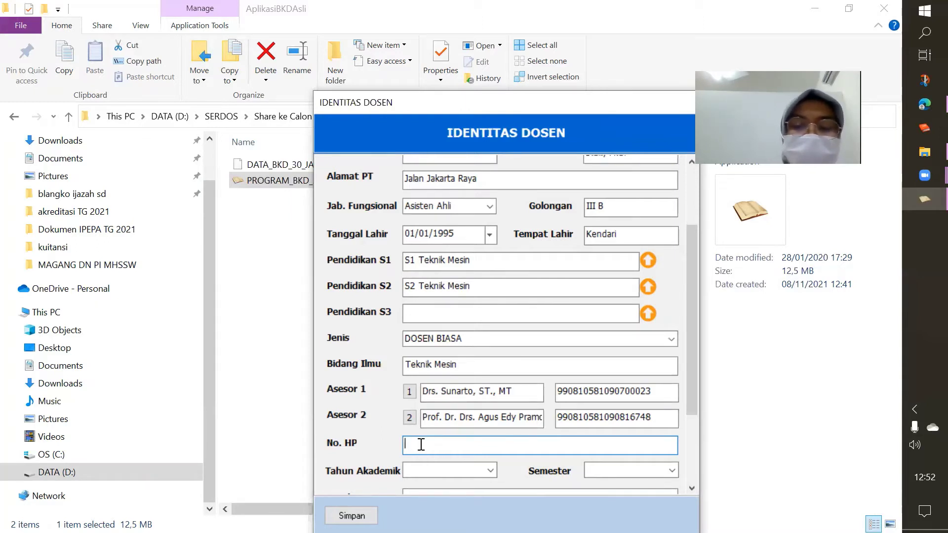
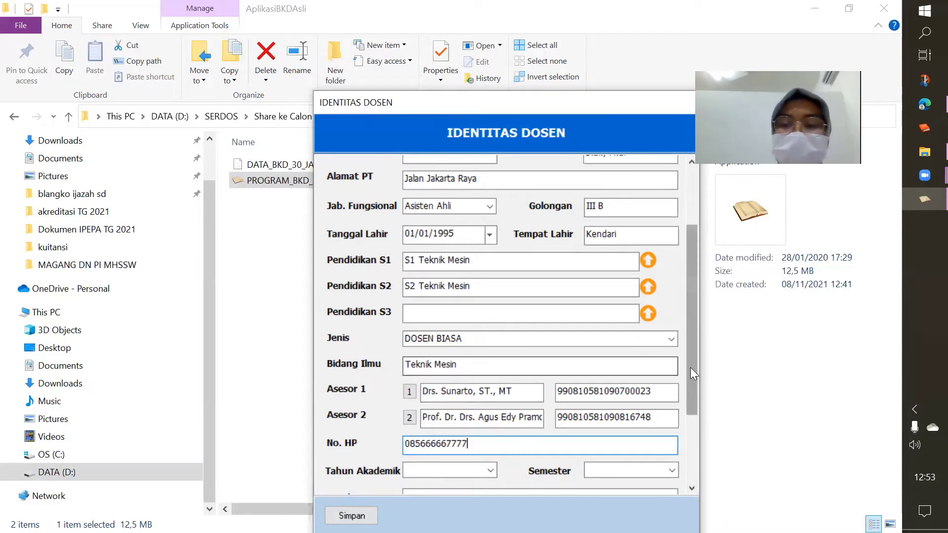
{"action": "left_click_drag", "start_coordinate": [690, 367], "coordinate": [690, 408]}
{"action": "left_click", "coordinate": [490, 398]}
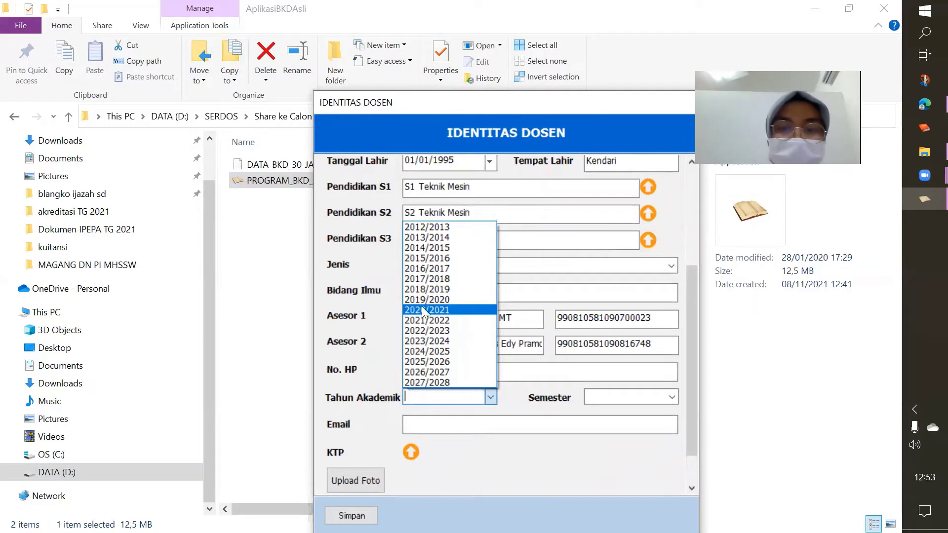
{"action": "left_click", "coordinate": [421, 310]}
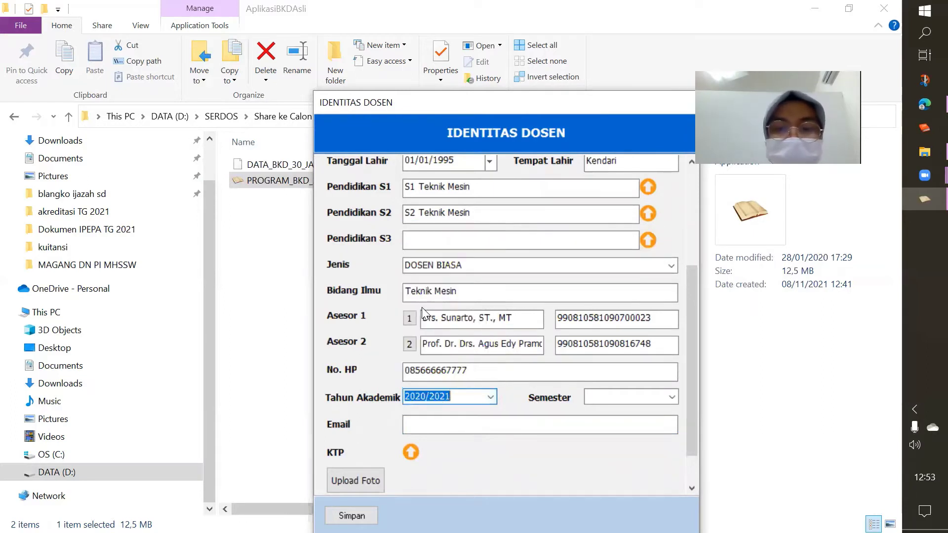
{"action": "left_click", "coordinate": [671, 397]}
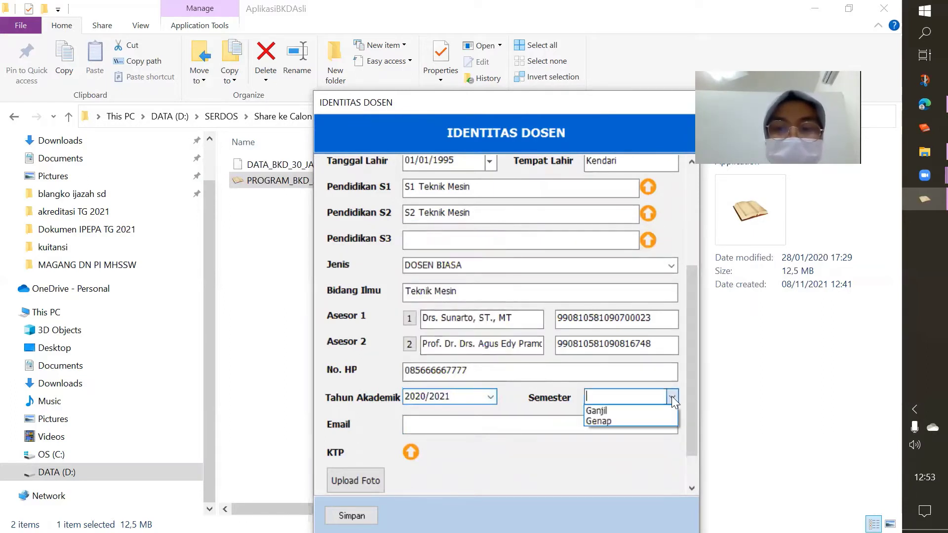
{"action": "left_click", "coordinate": [639, 414]}
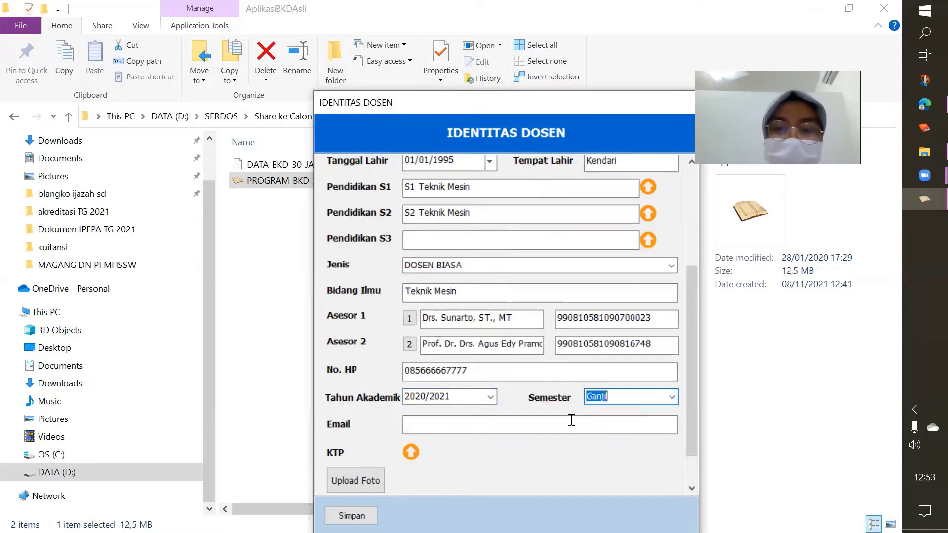
Fill in the lecturer's e-mail address
{"action": "left_click", "coordinate": [416, 429]}
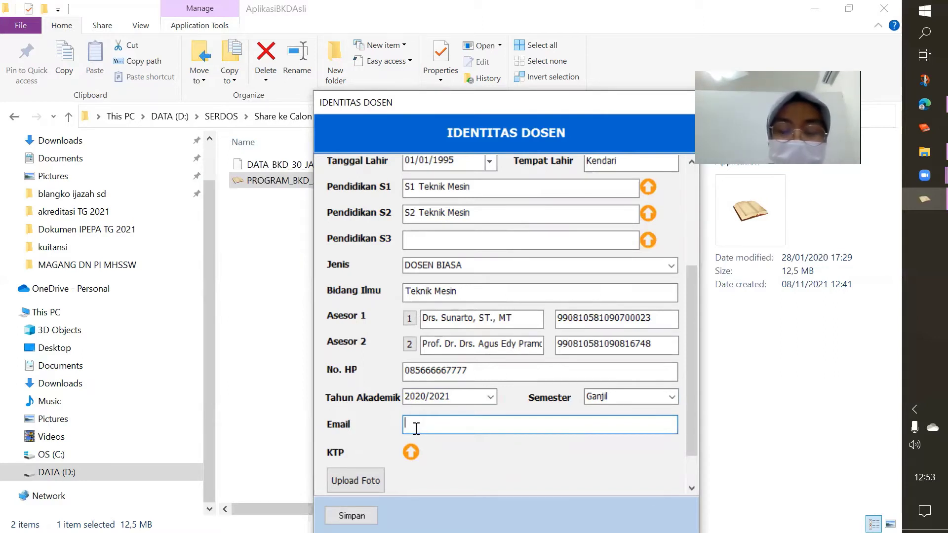
{"action": "type", "text": "mi"}
{"action": "key", "text": "BackSpace"}
{"action": "key", "text": "BackSpace"}
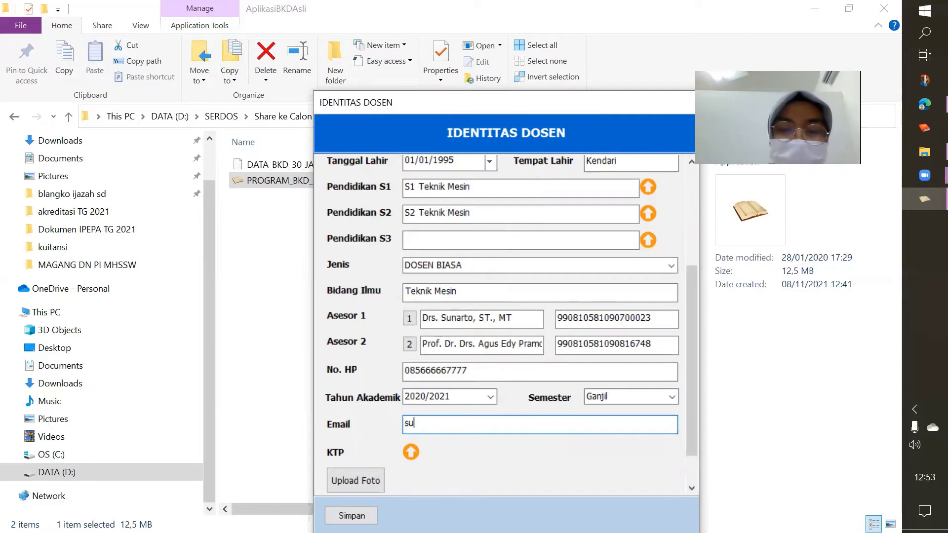
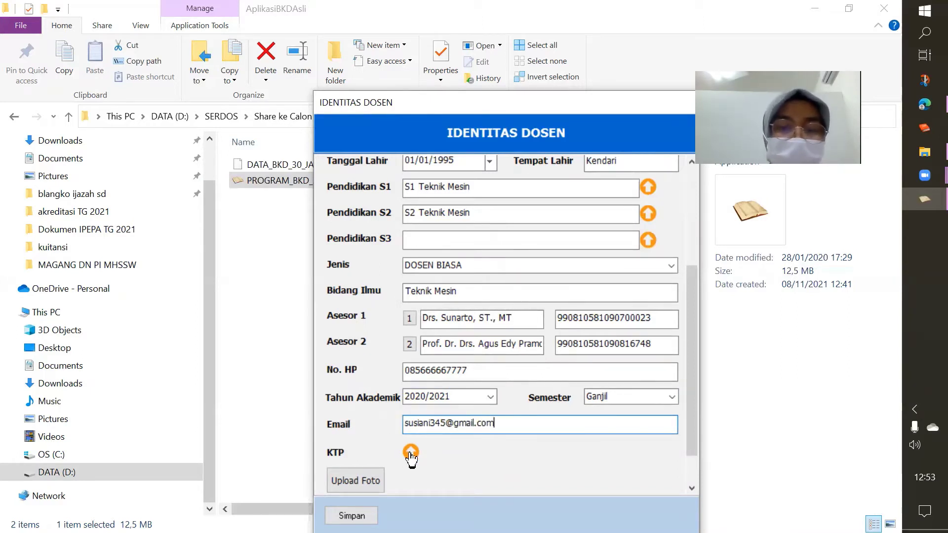
Upload the crumpled paper image as the KTP scan
{"action": "left_click", "coordinate": [409, 452]}
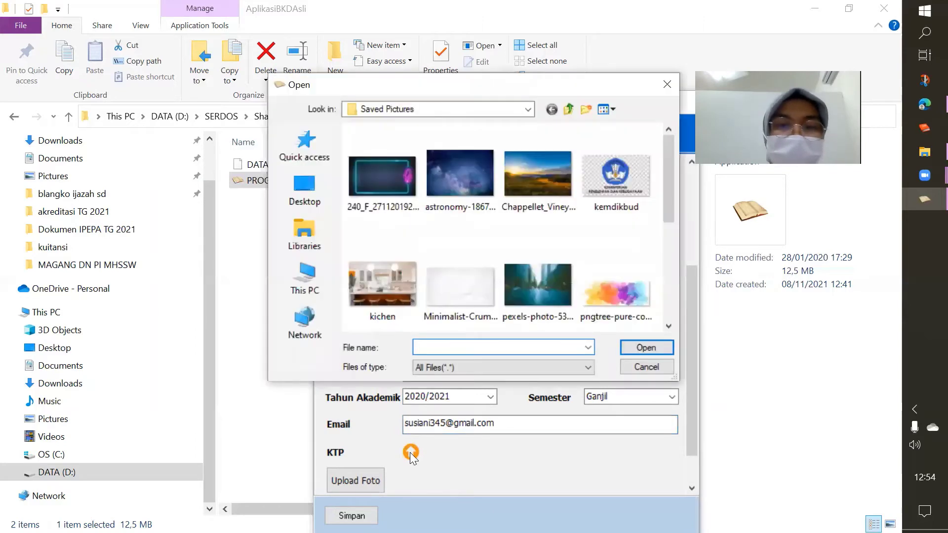
{"action": "left_click", "coordinate": [633, 366]}
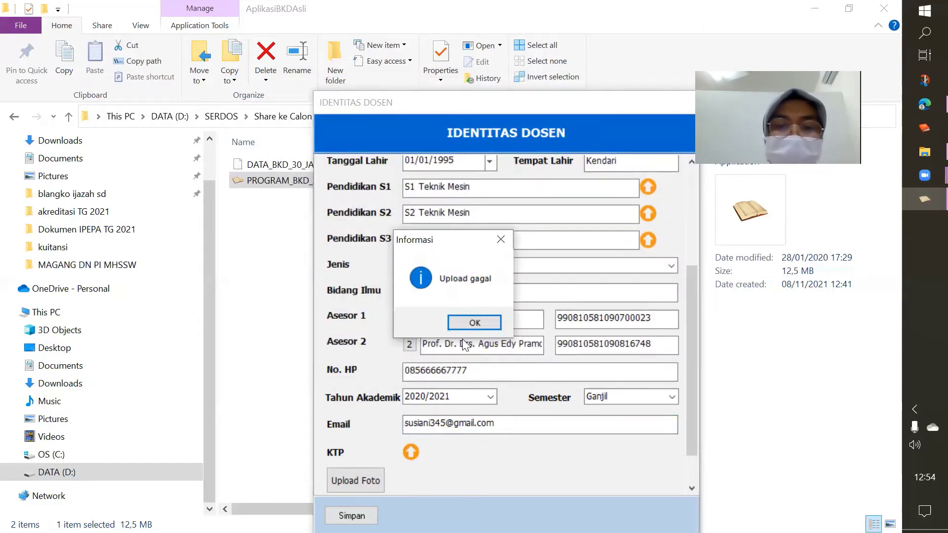
{"action": "left_click", "coordinate": [461, 321]}
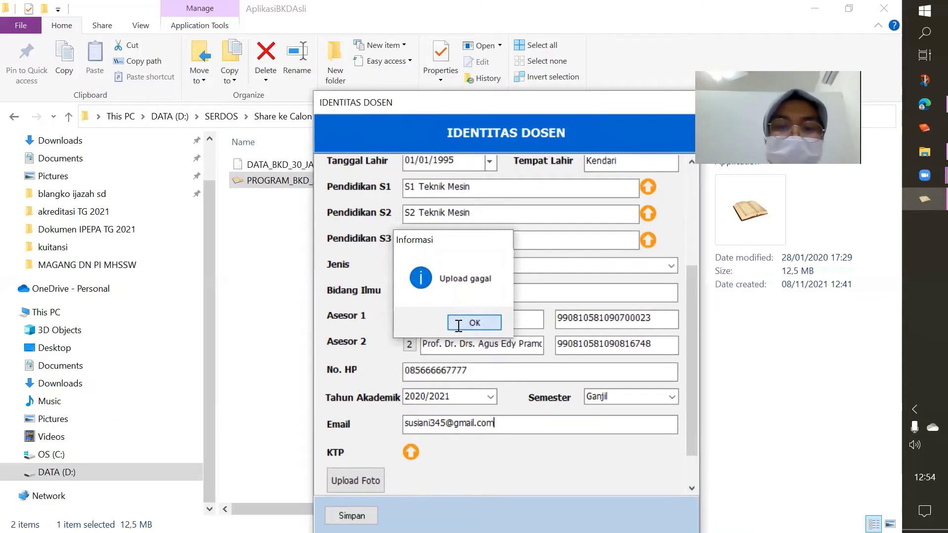
{"action": "left_click", "coordinate": [412, 453]}
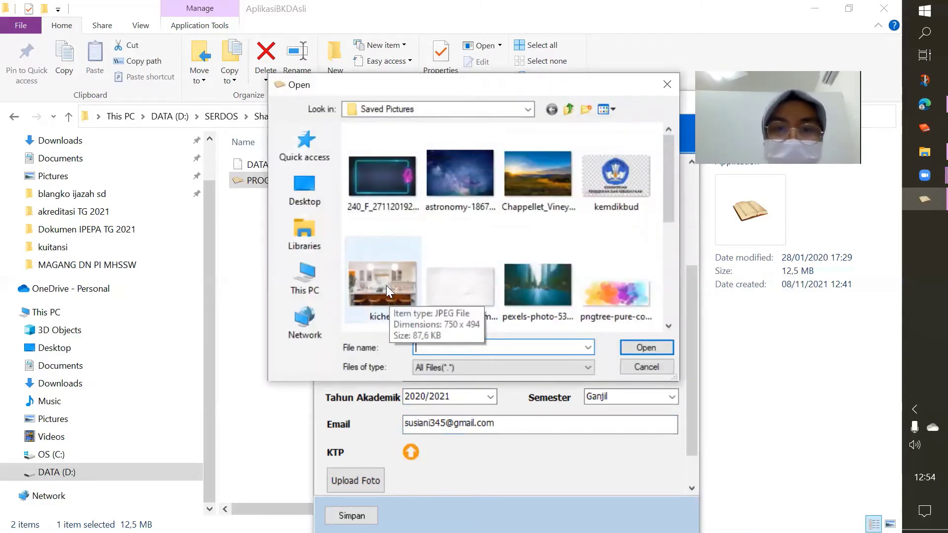
{"action": "left_click", "coordinate": [459, 283]}
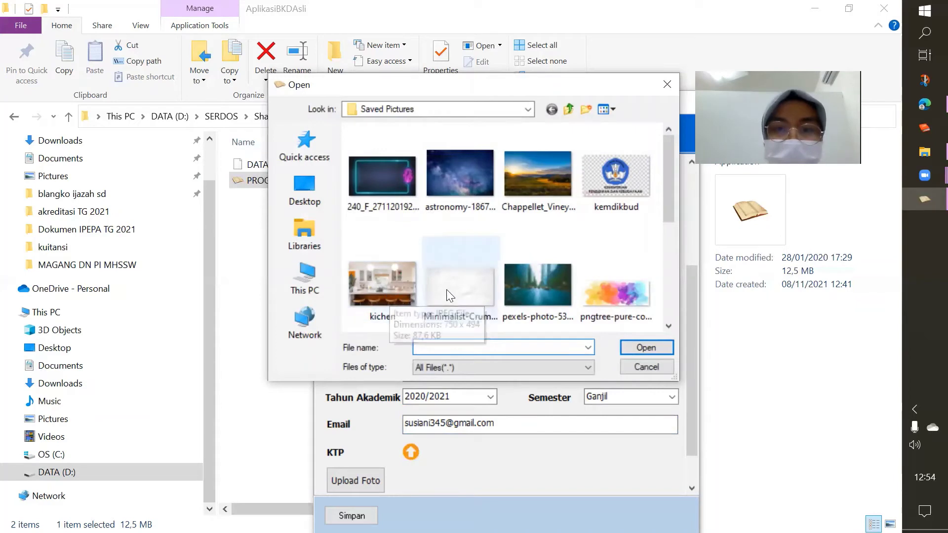
{"action": "left_click", "coordinate": [644, 348]}
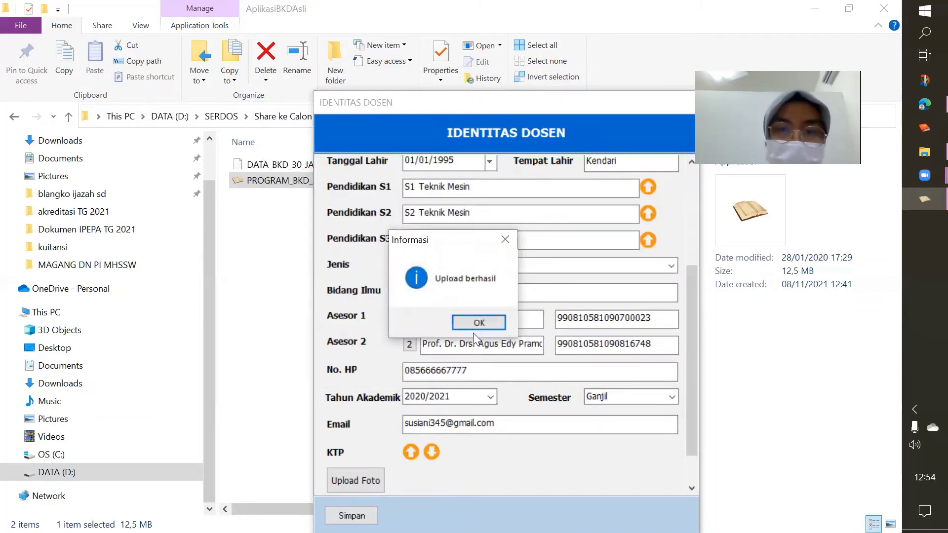
{"action": "left_click", "coordinate": [470, 322]}
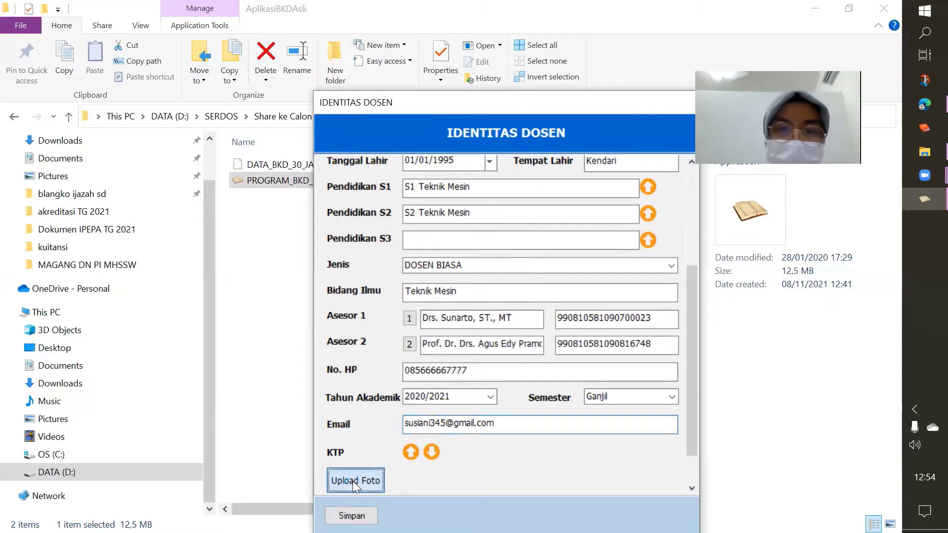
Attach the susi photo from the foto folder on drive D: as the lecturer's photo
{"action": "left_click", "coordinate": [352, 481]}
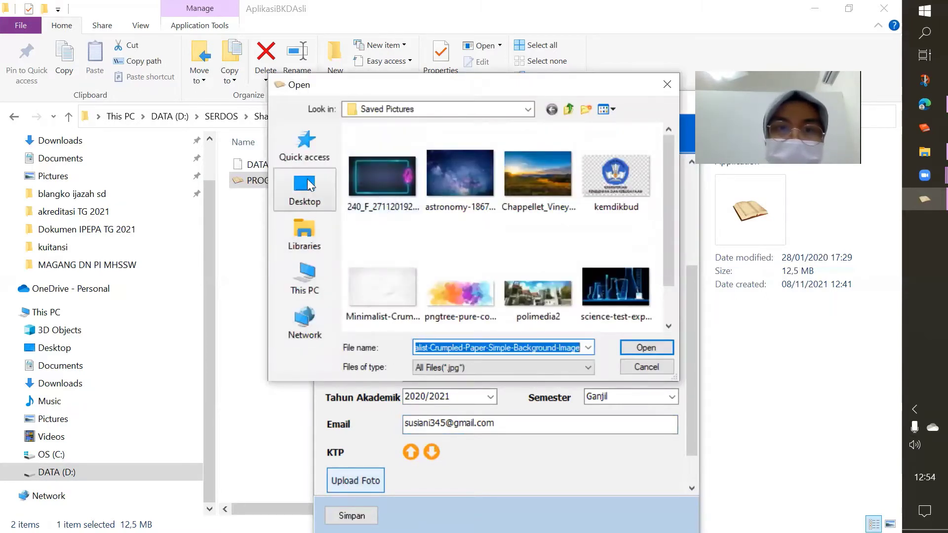
{"action": "left_click", "coordinate": [528, 109]}
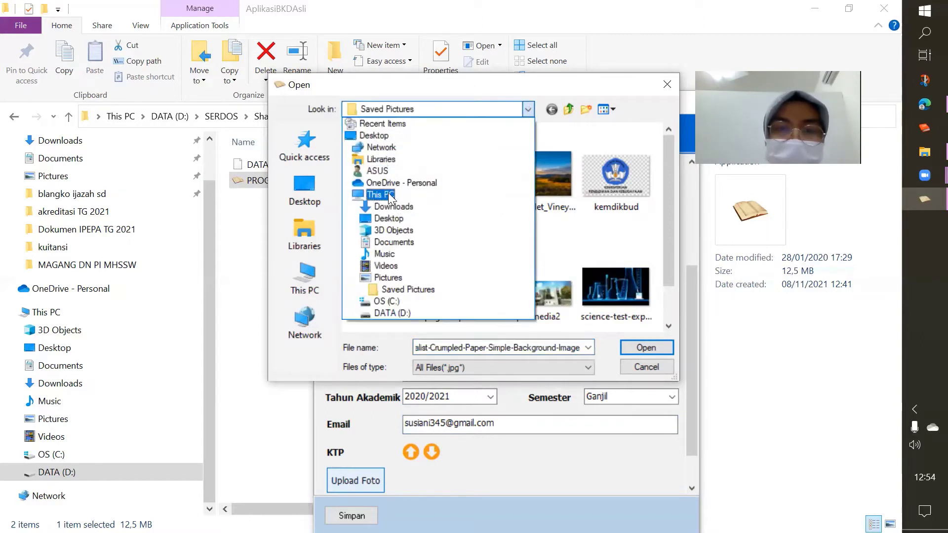
{"action": "left_click", "coordinate": [405, 314]}
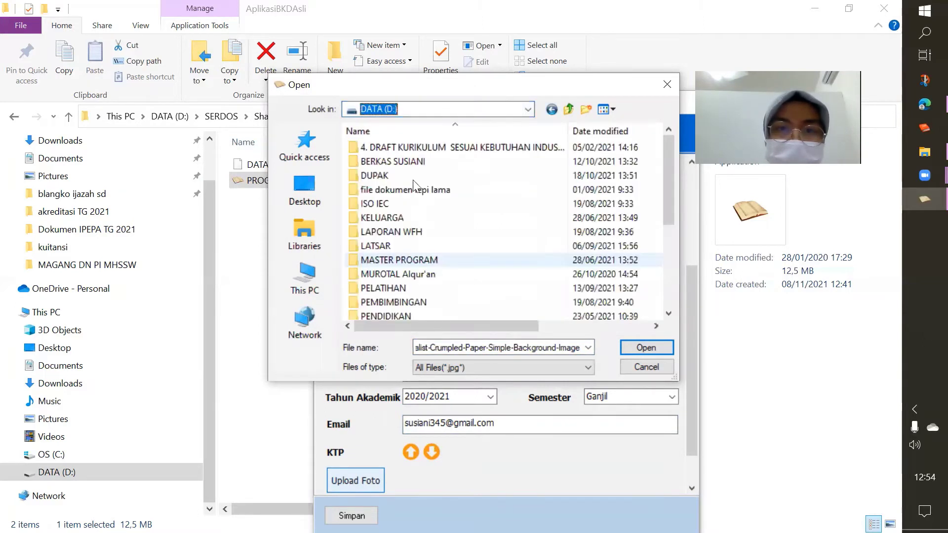
{"action": "left_click", "coordinate": [392, 165]}
{"action": "double_click", "coordinate": [392, 164]}
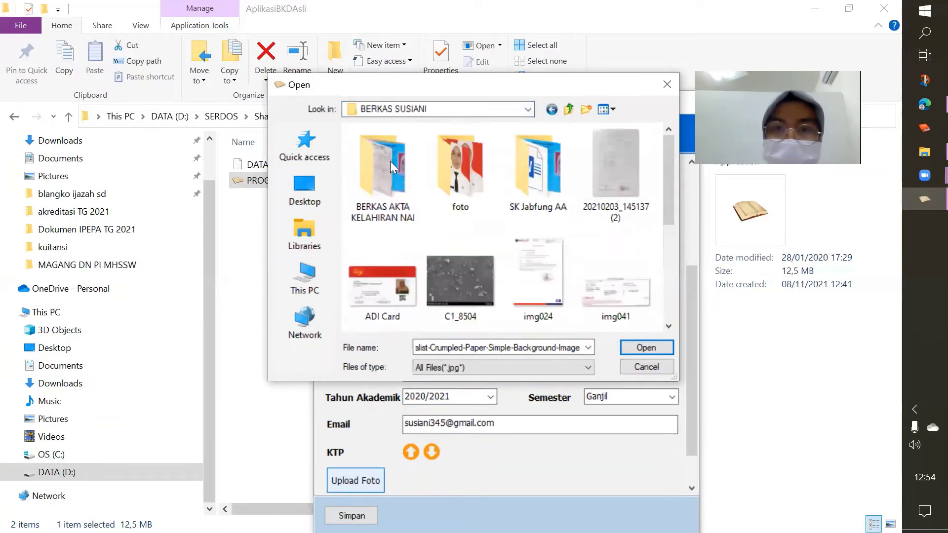
{"action": "double_click", "coordinate": [449, 174]}
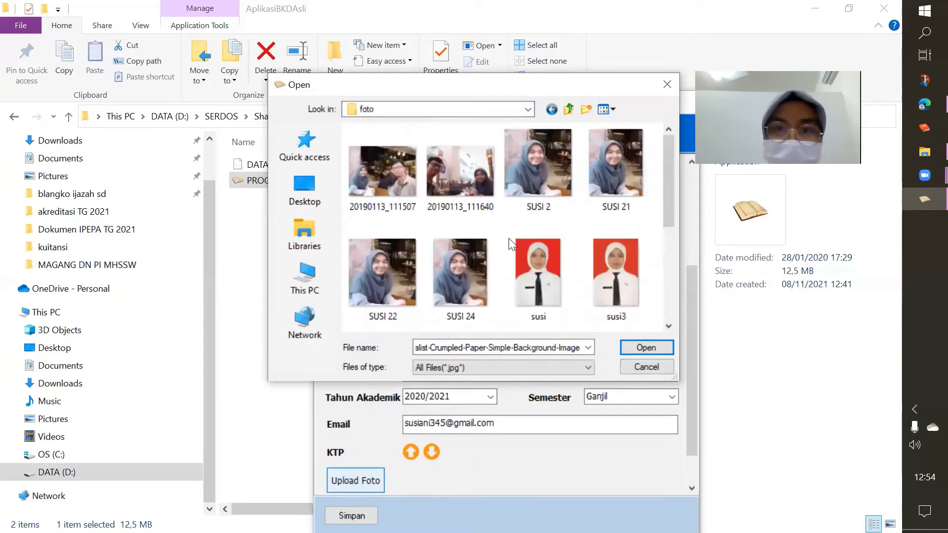
{"action": "left_click", "coordinate": [532, 278]}
{"action": "double_click", "coordinate": [531, 273]}
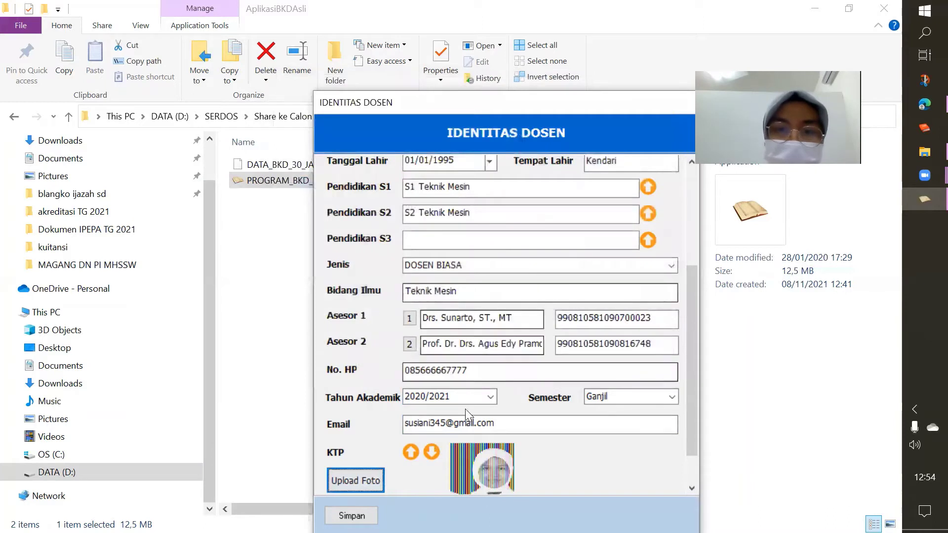
{"action": "left_click_drag", "start_coordinate": [691, 381], "coordinate": [692, 458]}
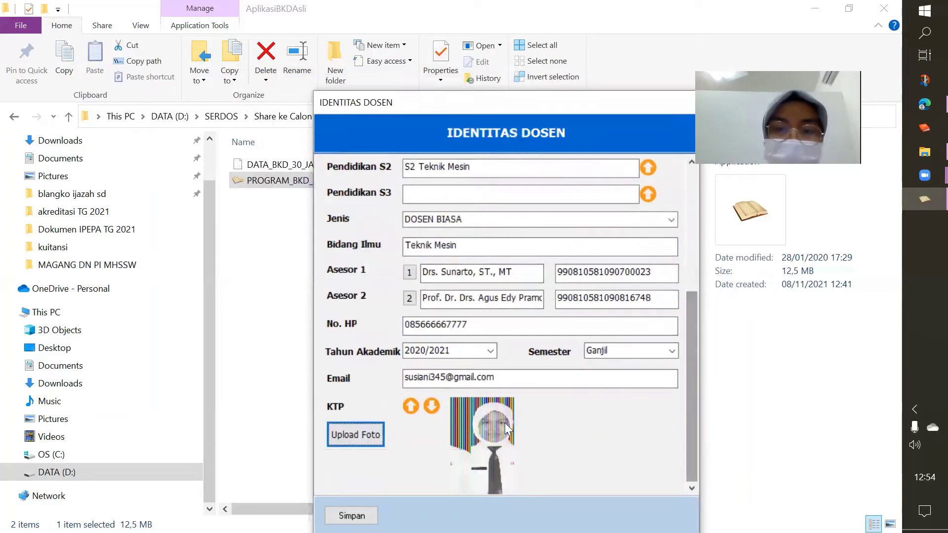
Save the lecturer identity data and open the Kinerja Bidang Pendidikan form
{"action": "left_click", "coordinate": [351, 515]}
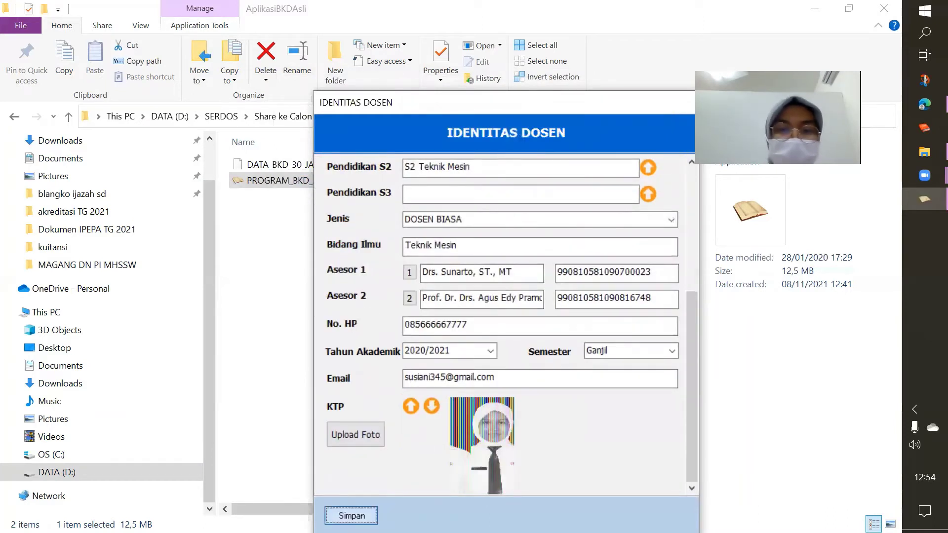
{"action": "key", "text": "Return"}
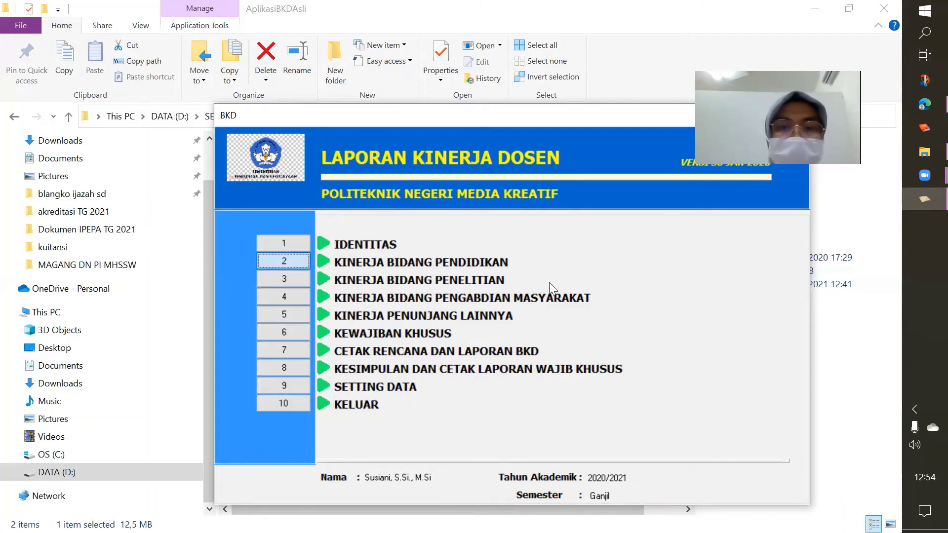
{"action": "left_click", "coordinate": [280, 258]}
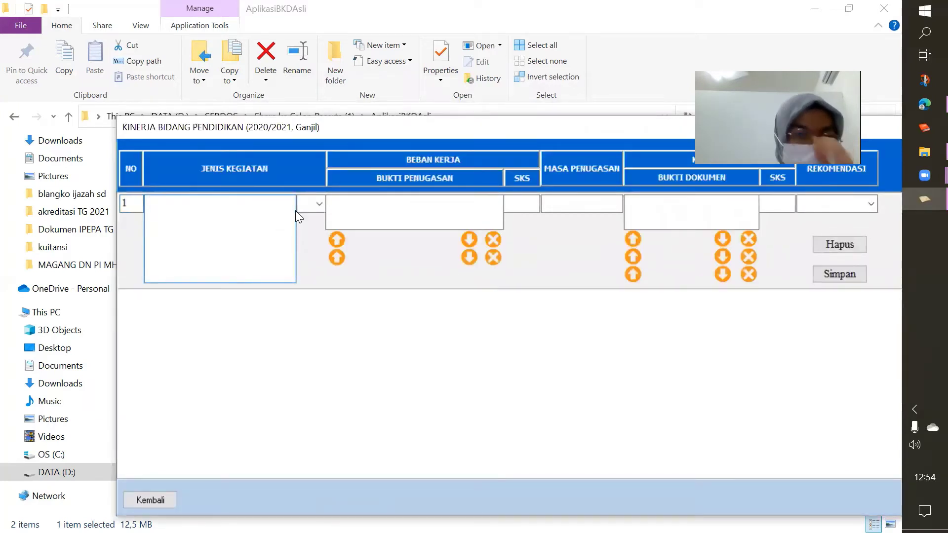
Bring up the activity-type list for the first row
{"action": "left_click", "coordinate": [319, 203]}
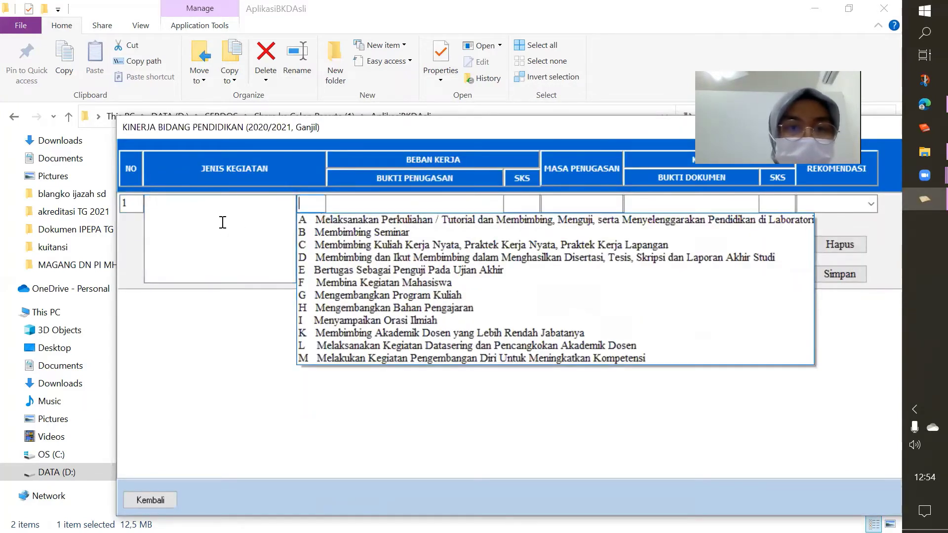
{"action": "left_click", "coordinate": [223, 222]}
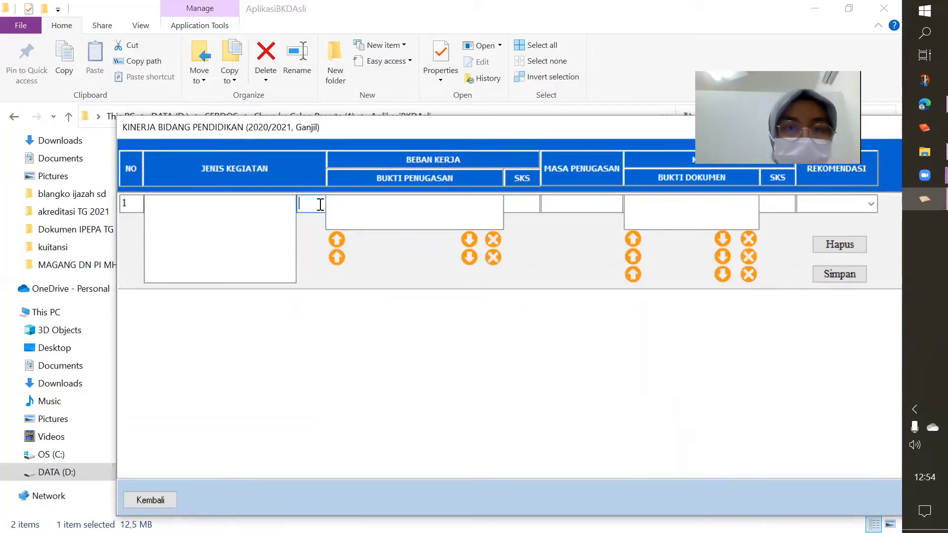
{"action": "left_click", "coordinate": [232, 207]}
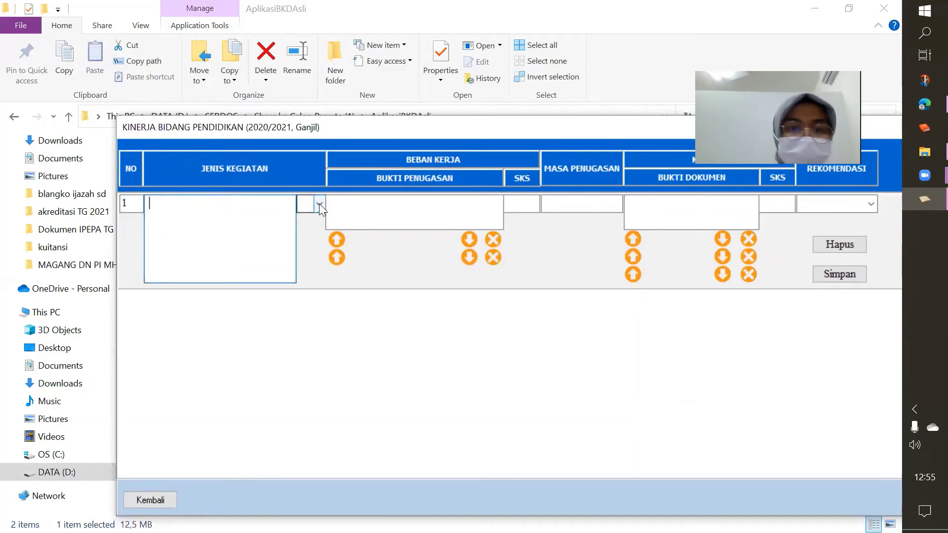
{"action": "left_click", "coordinate": [319, 204]}
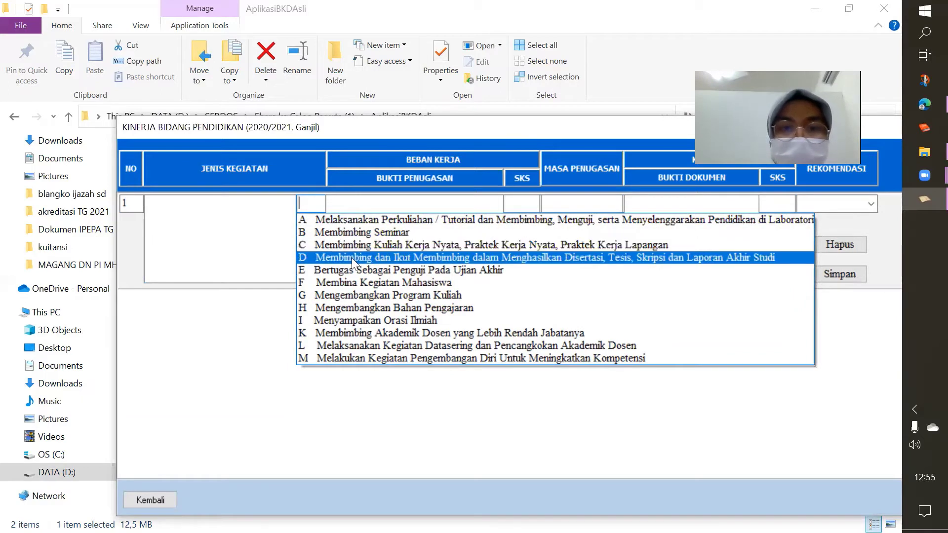
Set row 1 to type A: 'Mengajar Matakuliah Matematika Terapan 2 sks, 3 kelas, Tim Teaching 2 orang dosen'
{"action": "left_click", "coordinate": [328, 219]}
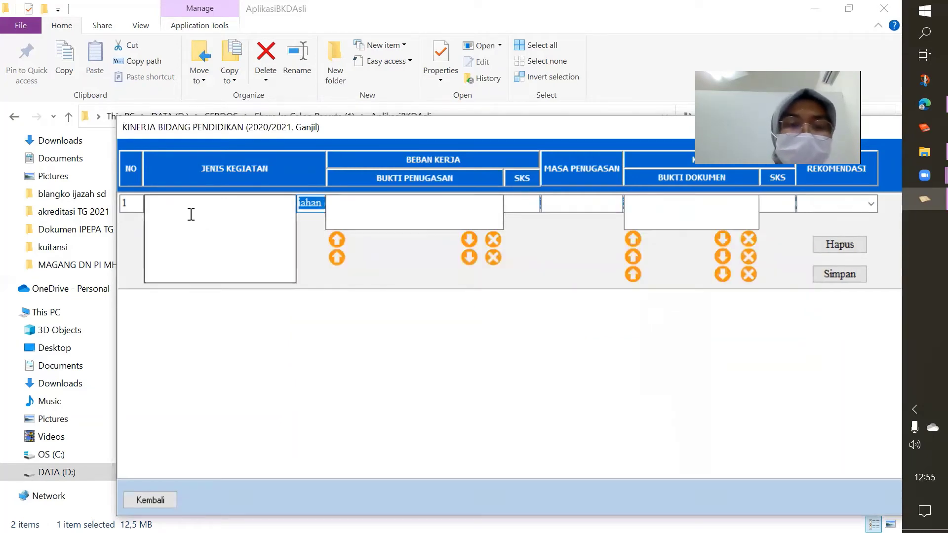
{"action": "type", "text": "Menga"}
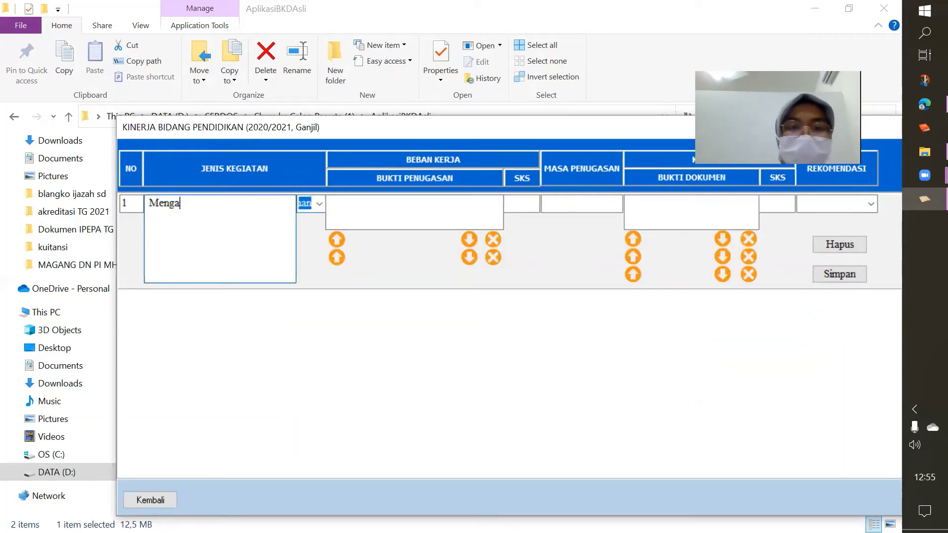
{"action": "type", "text": "jar Mata"}
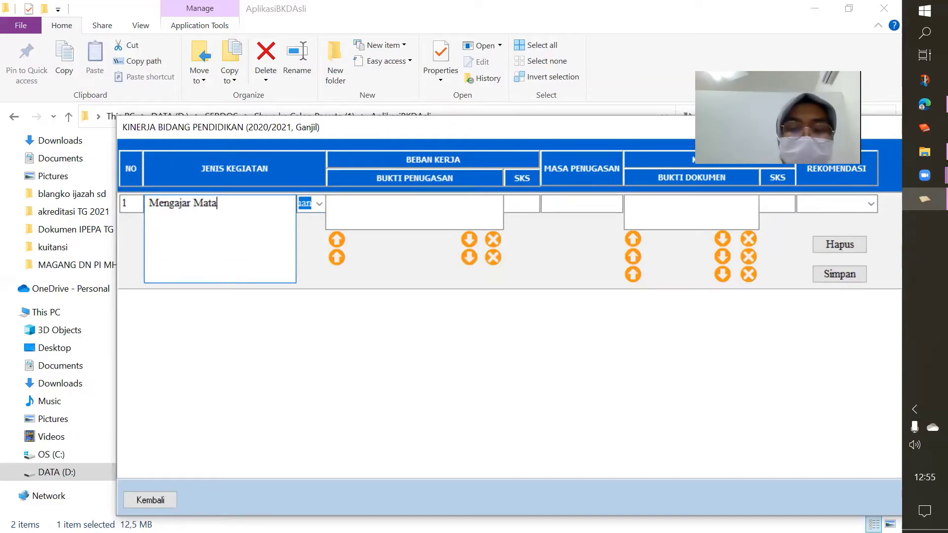
{"action": "type", "text": "kul"}
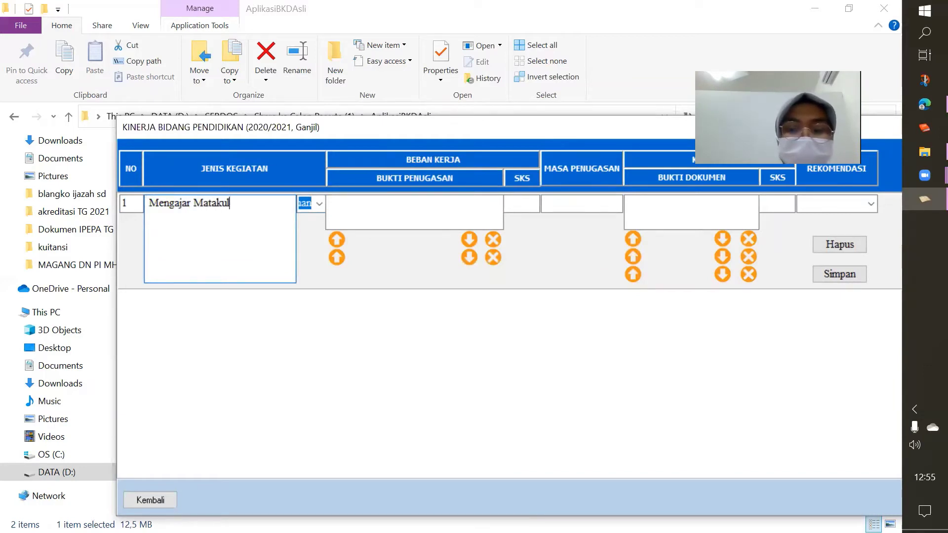
{"action": "type", "text": "iah Mate"}
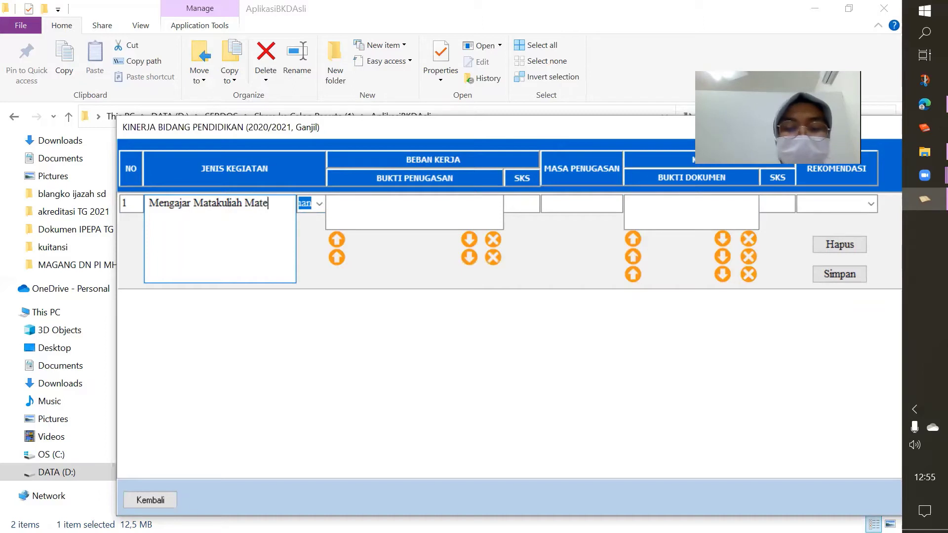
{"action": "type", "text": "matika Ter"}
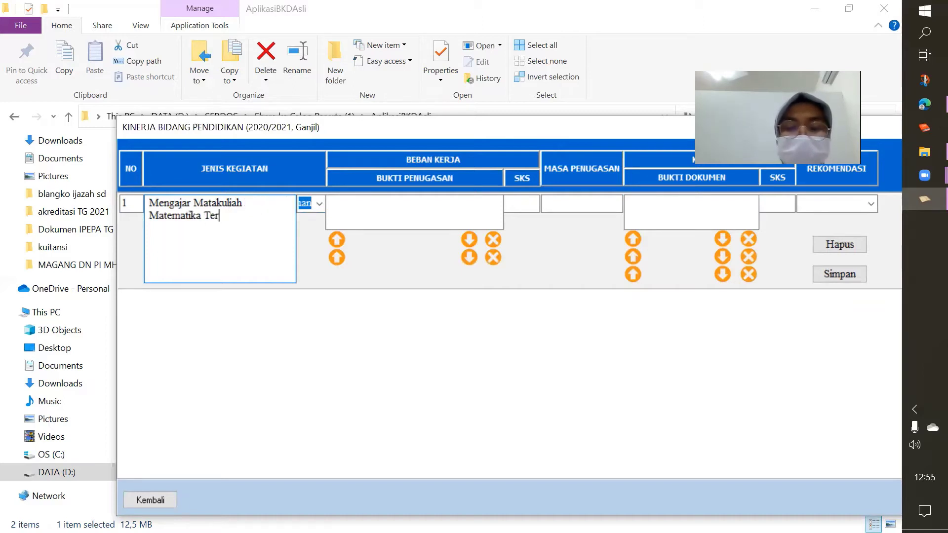
{"action": "type", "text": "apan 2 "}
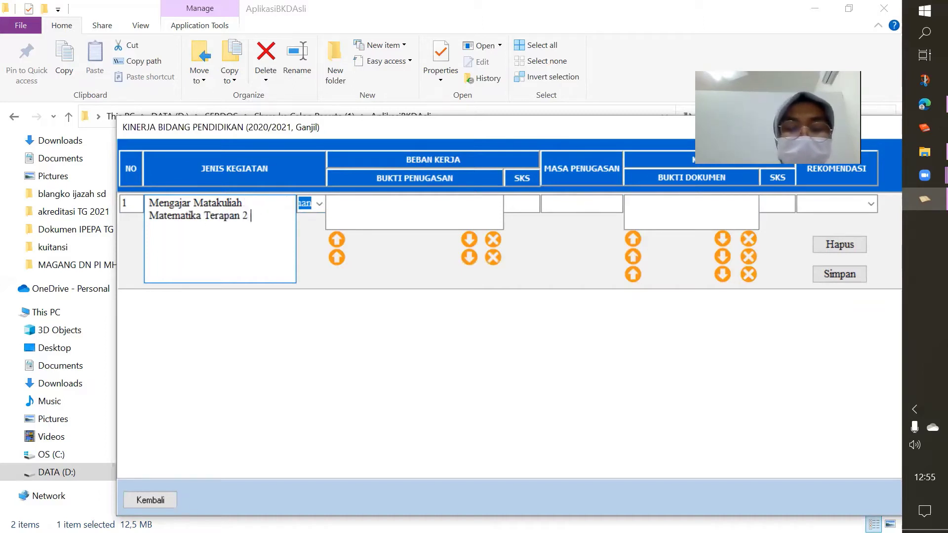
{"action": "type", "text": "sks, "}
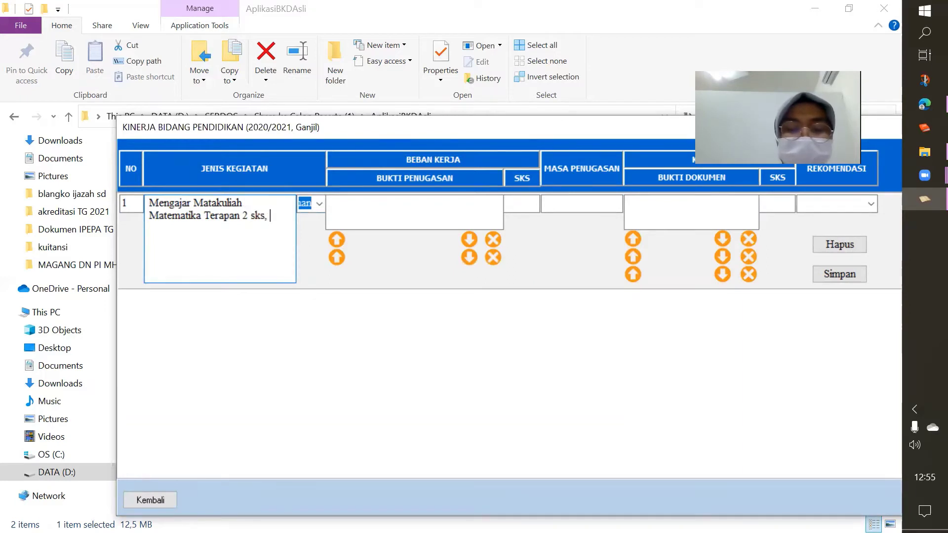
{"action": "type", "text": "3 kelas,"}
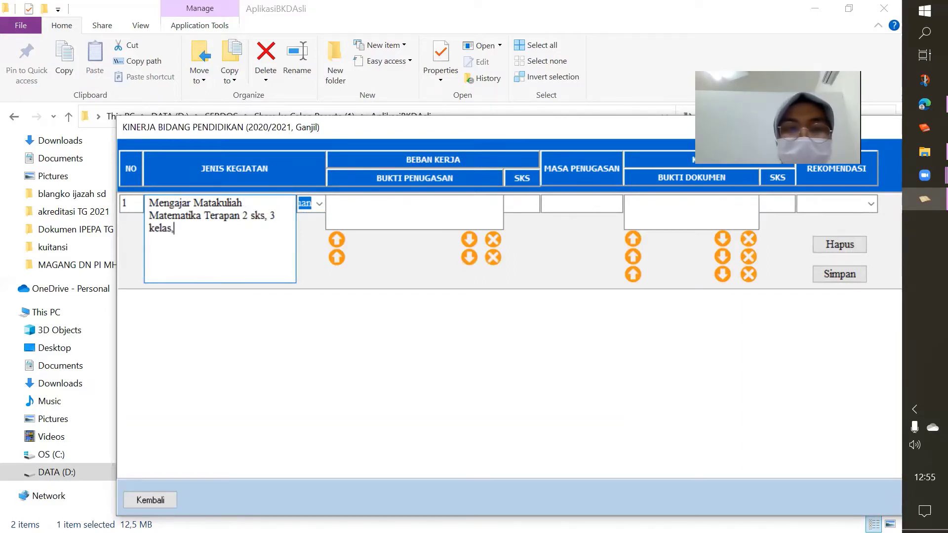
{"action": "type", "text": " Tim "}
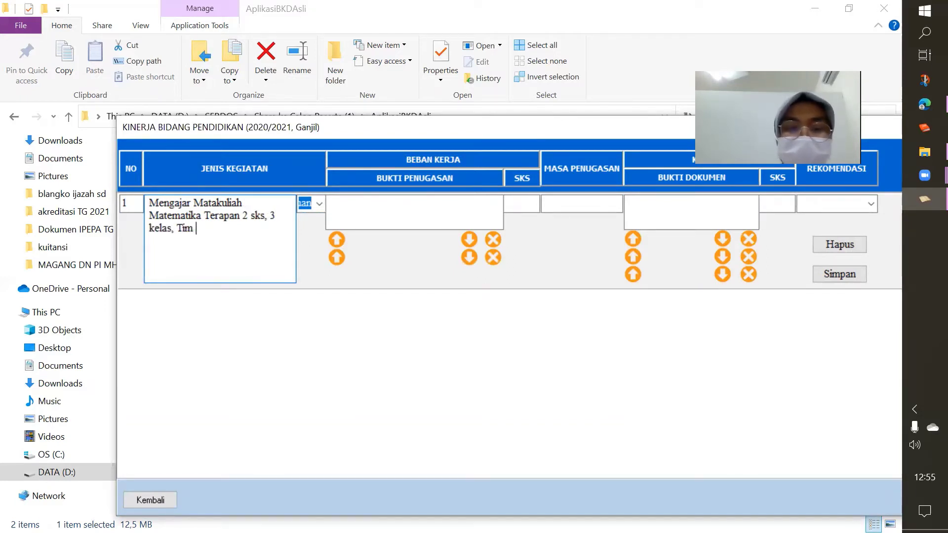
{"action": "type", "text": "T"}
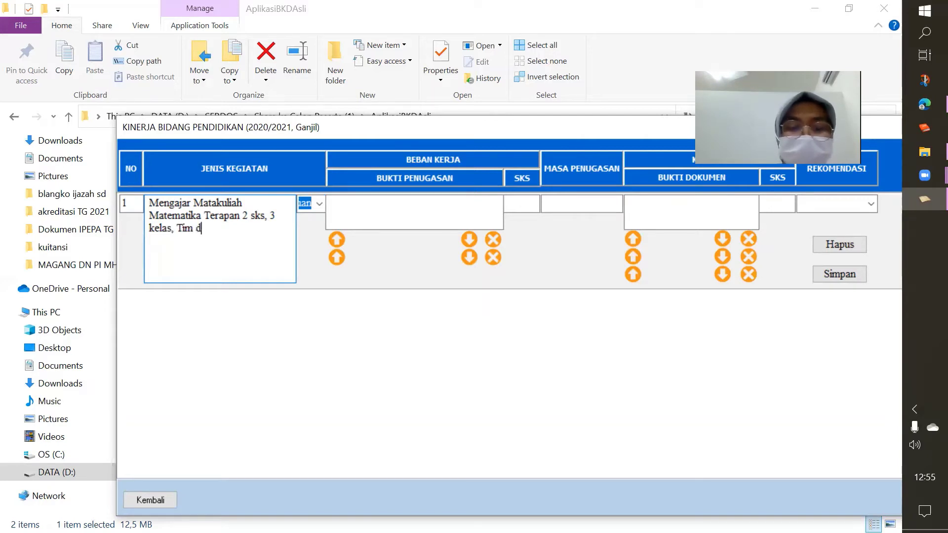
{"action": "type", "text": "engan"}
{"action": "key", "text": "BackSpace"}
{"action": "key", "text": "BackSpace"}
{"action": "key", "text": "BackSpace"}
{"action": "key", "text": "BackSpace"}
{"action": "key", "text": "BackSpace"}
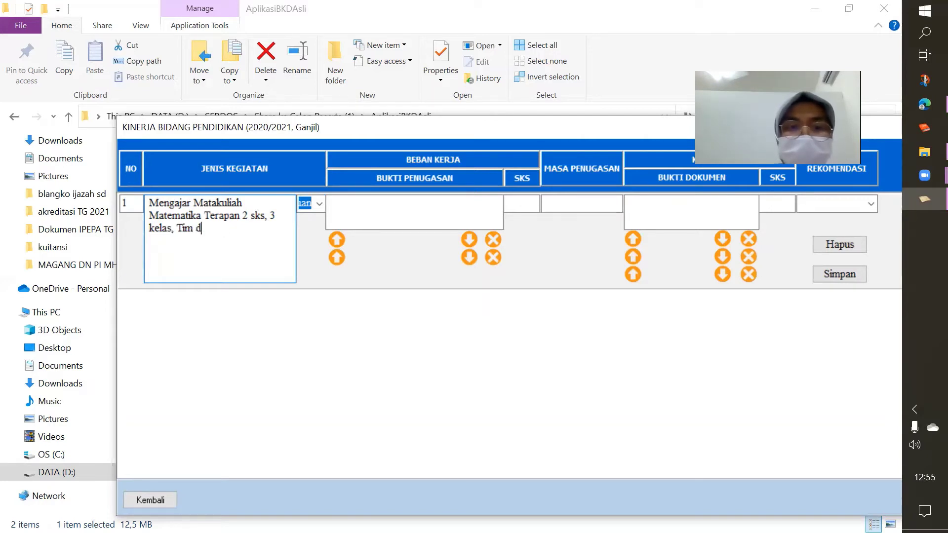
{"action": "key", "text": "BackSpace"}
{"action": "type", "text": "Teachin"}
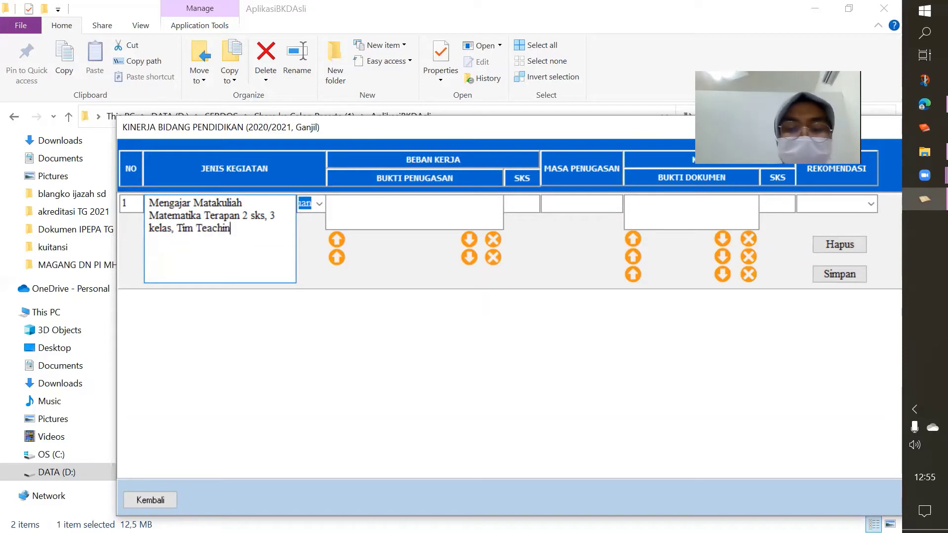
{"action": "type", "text": "g 2 orang dosen"}
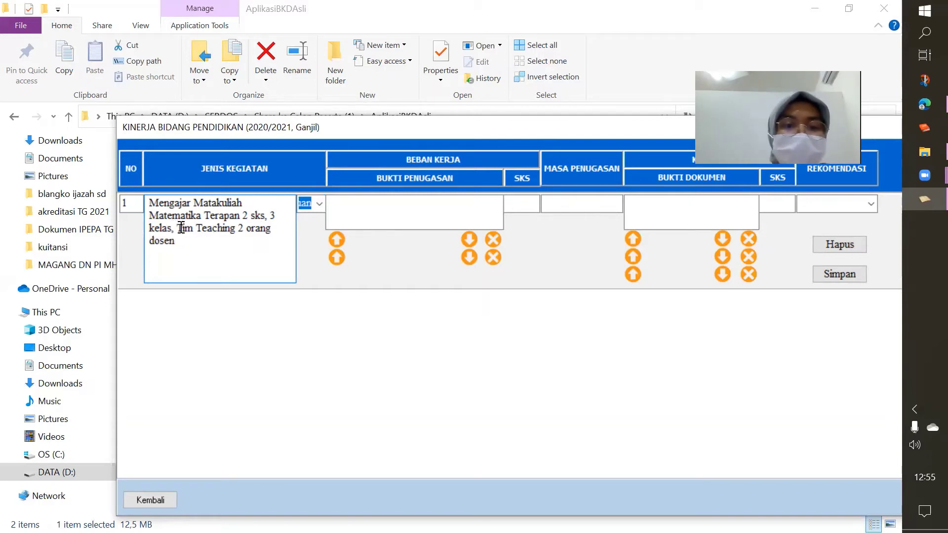
{"action": "left_click", "coordinate": [181, 228]}
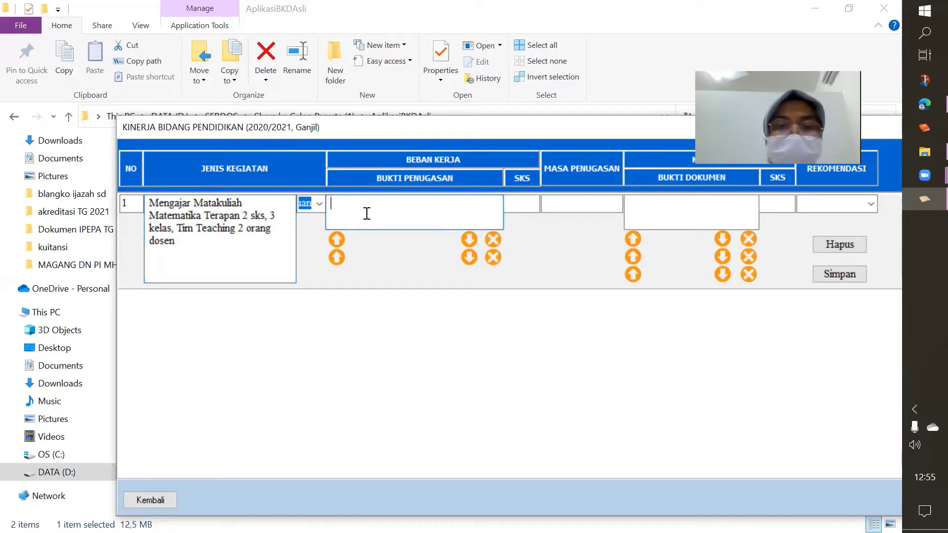
{"action": "type", "text": "SK"}
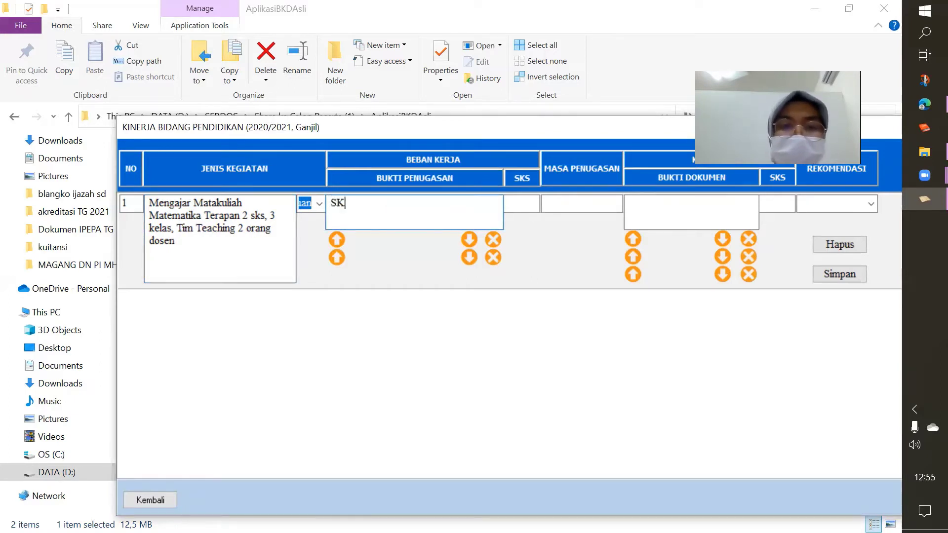
{"action": "type", "text": " DIrektur"}
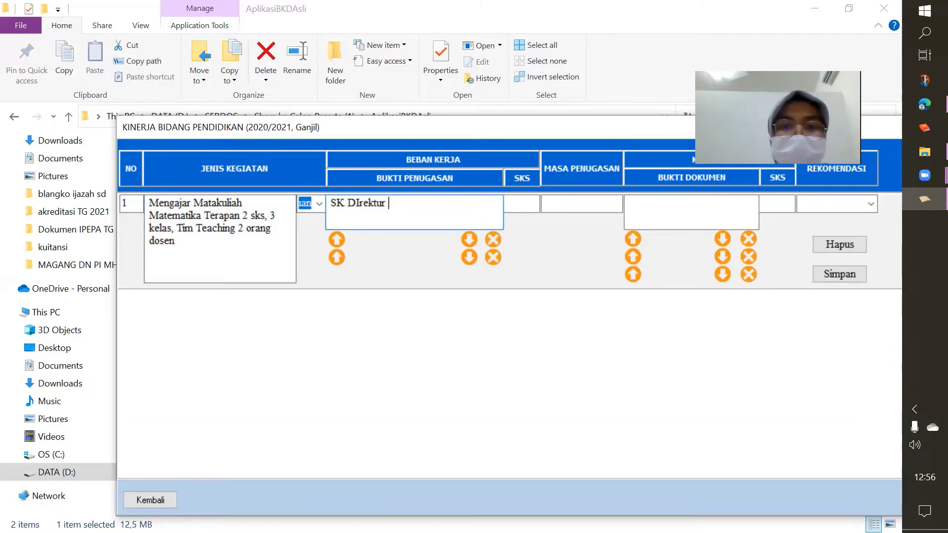
Complete the evidence as 'SK Direktur No 1234/PL27/TU/2020' and enter 3 SKS
{"action": "key", "text": "Left"}
{"action": "key", "text": "BackSpace"}
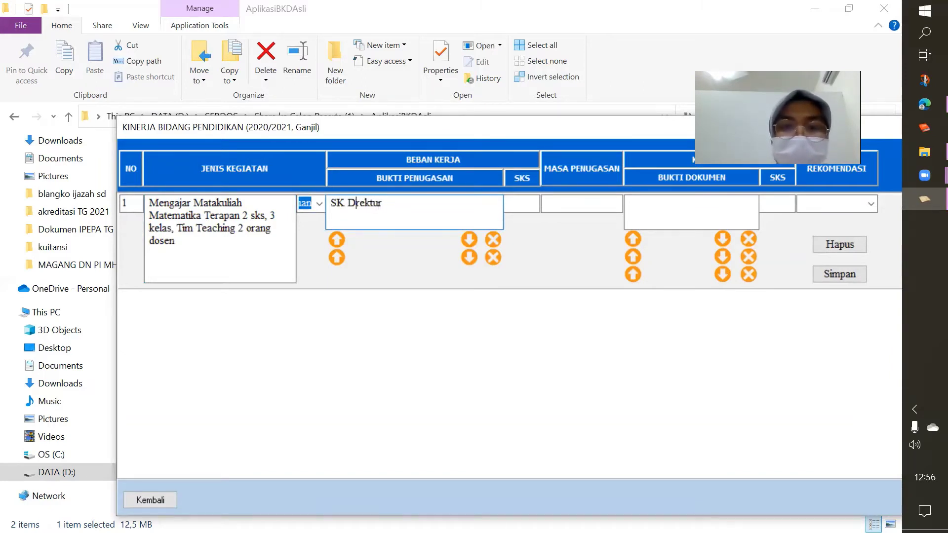
{"action": "type", "text": "irektur"}
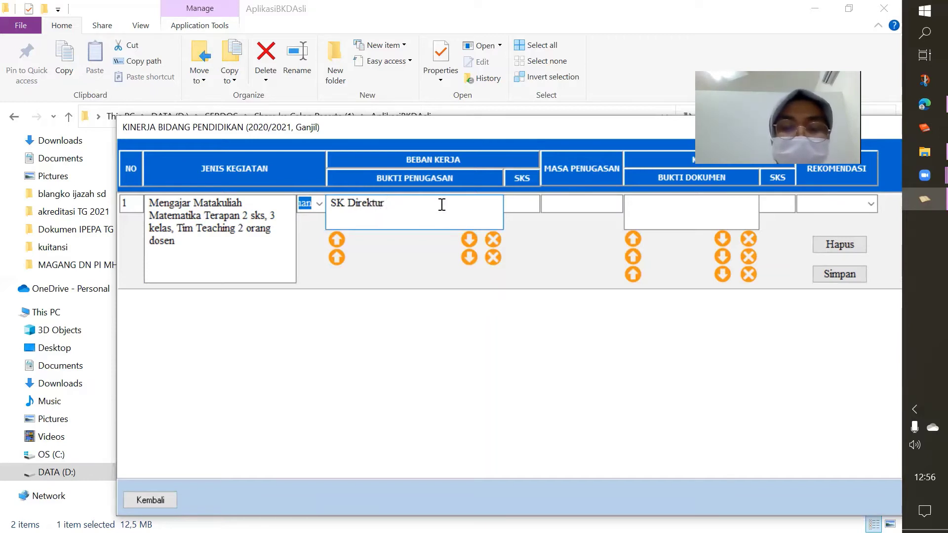
{"action": "type", "text": " No"}
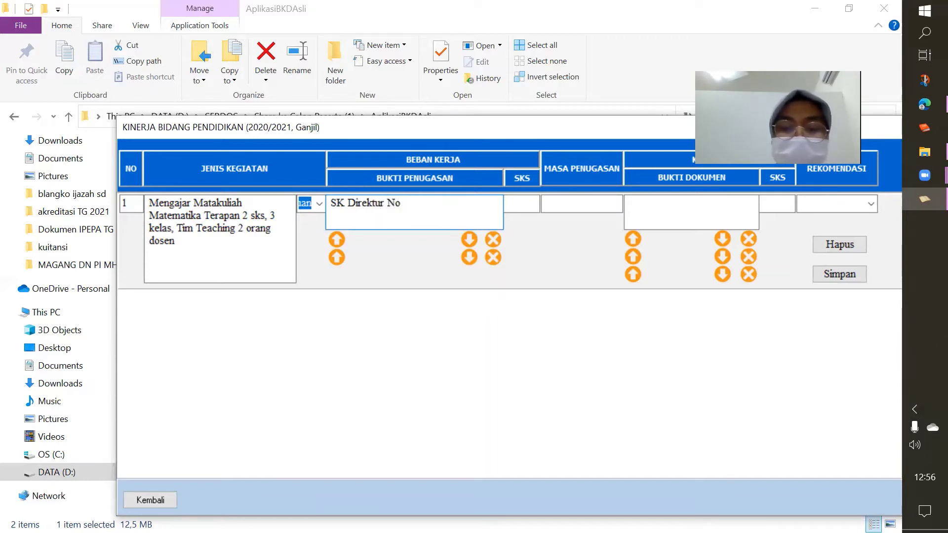
{"action": "type", "text": " 1234/p"}
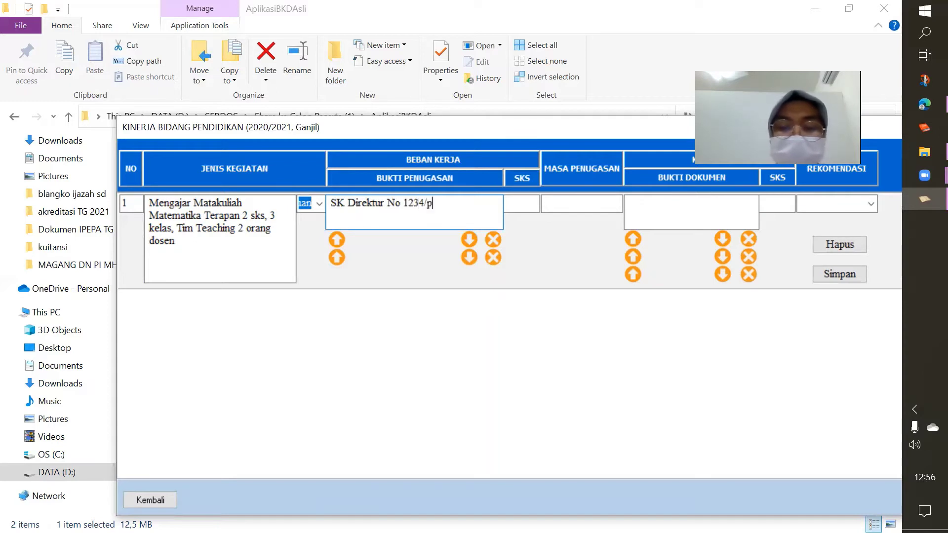
{"action": "type", "text": "l27"}
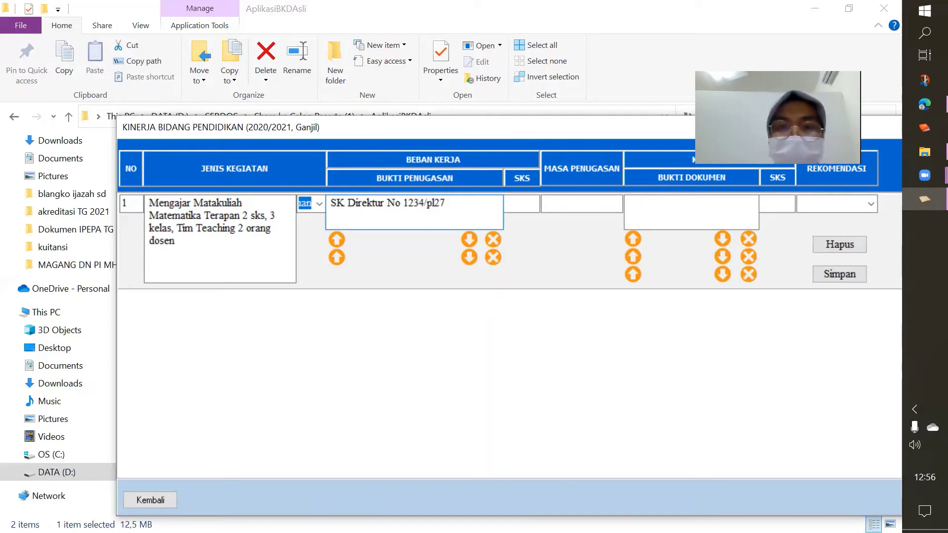
{"action": "key", "text": "BackSpace"}
{"action": "key", "text": "BackSpace"}
{"action": "key", "text": "BackSpace"}
{"action": "key", "text": "BackSpace"}
{"action": "key", "text": "BackSpace"}
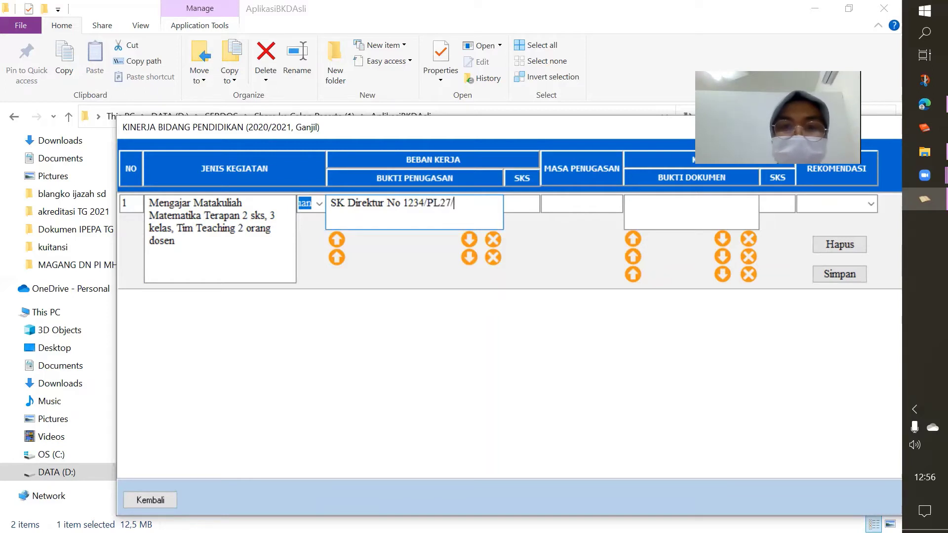
{"action": "type", "text": "PL27/TU/2020"}
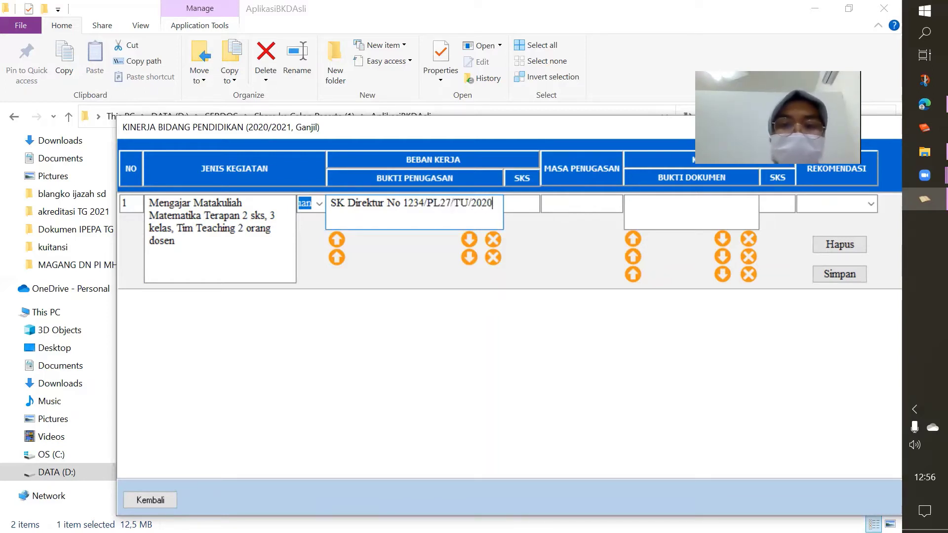
{"action": "left_click", "coordinate": [524, 205]}
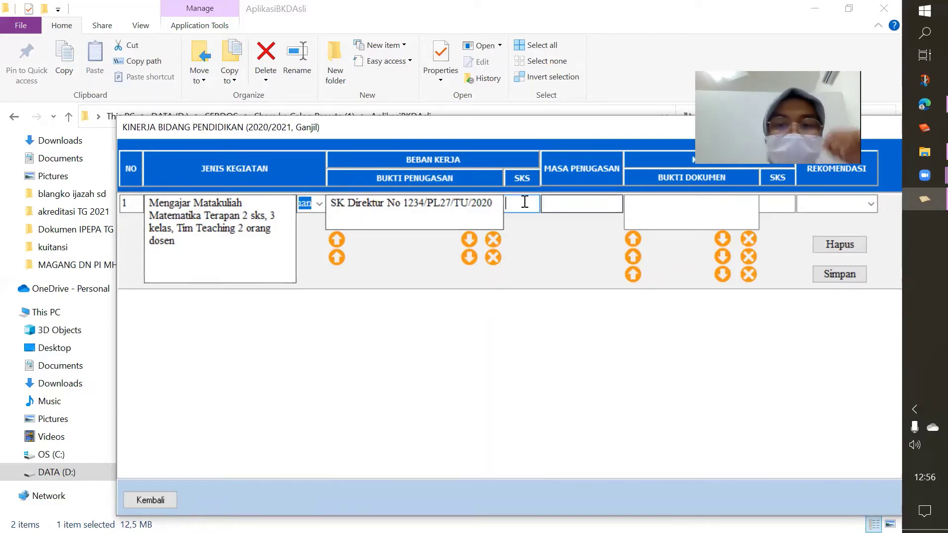
{"action": "type", "text": "3"}
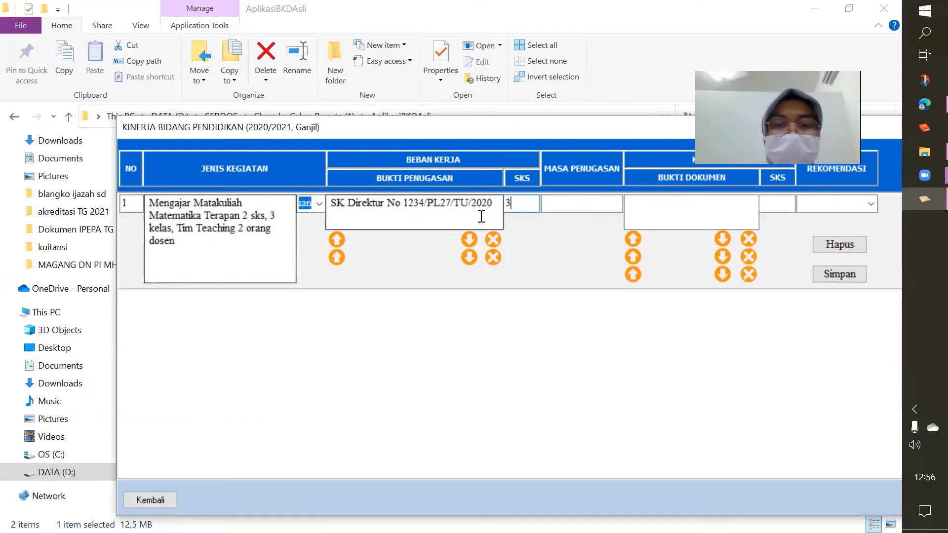
Enter 'Smtr Ganjil TA 2020/2021' as row 1's Masa Penugasan
{"action": "left_click", "coordinate": [565, 203]}
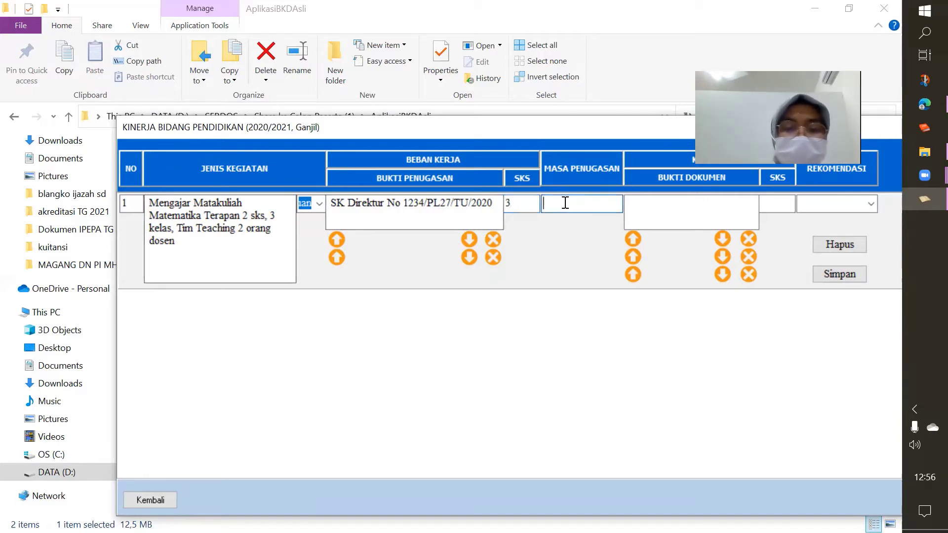
{"action": "type", "text": "Semester"}
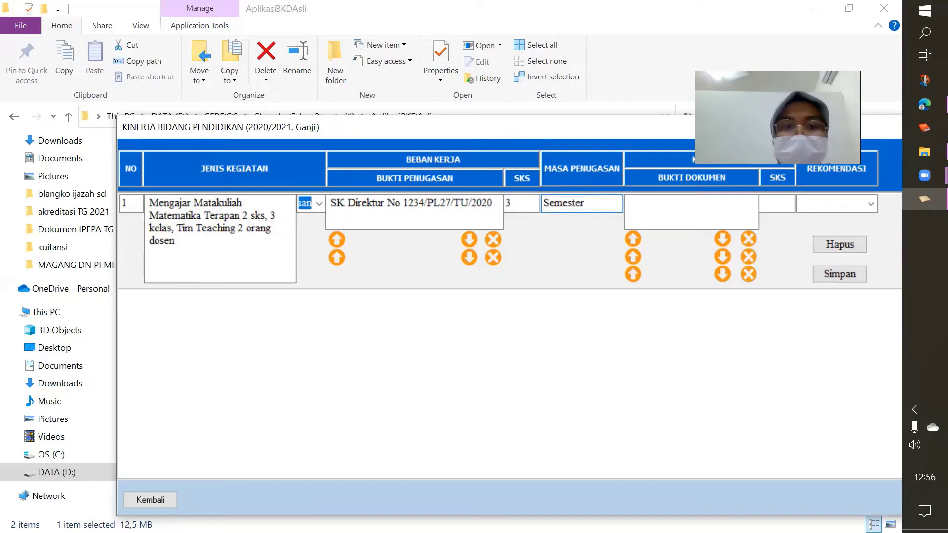
{"action": "type", "text": " Ganjil"}
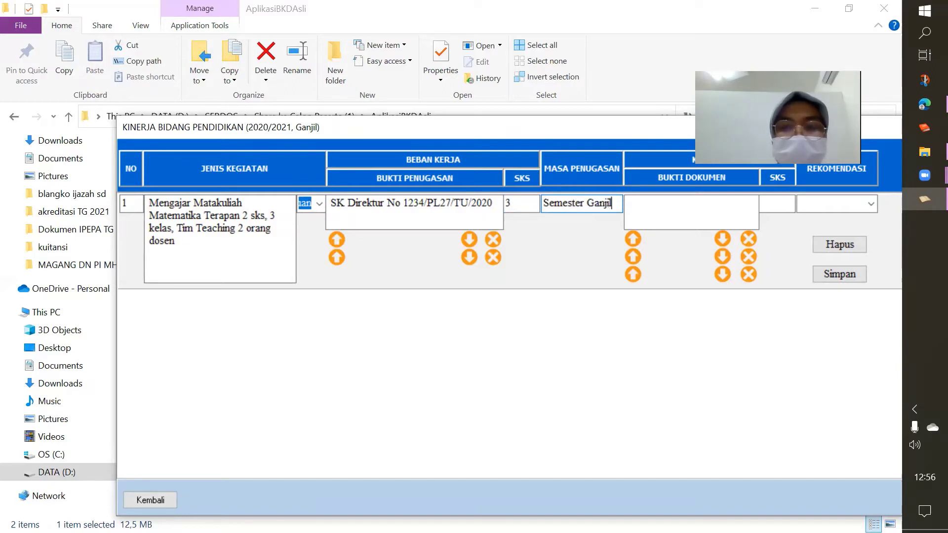
{"action": "left_click", "coordinate": [583, 206]}
{"action": "key", "text": "BackSpace"}
{"action": "key", "text": "BackSpace"}
{"action": "key", "text": "BackSpace"}
{"action": "key", "text": "BackSpace"}
{"action": "key", "text": "BackSpace"}
{"action": "key", "text": "BackSpace"}
{"action": "key", "text": "BackSpace"}
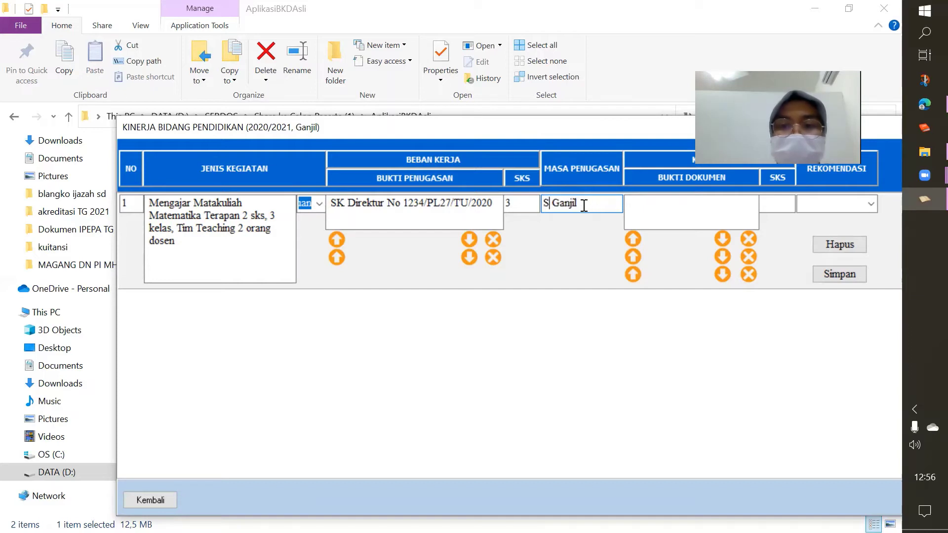
{"action": "type", "text": "mtr"}
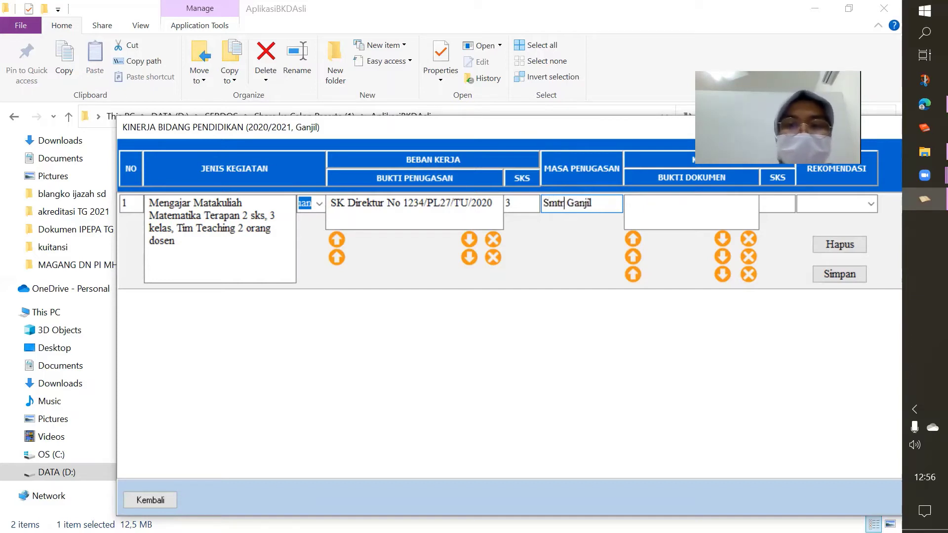
{"action": "left_click", "coordinate": [615, 203]}
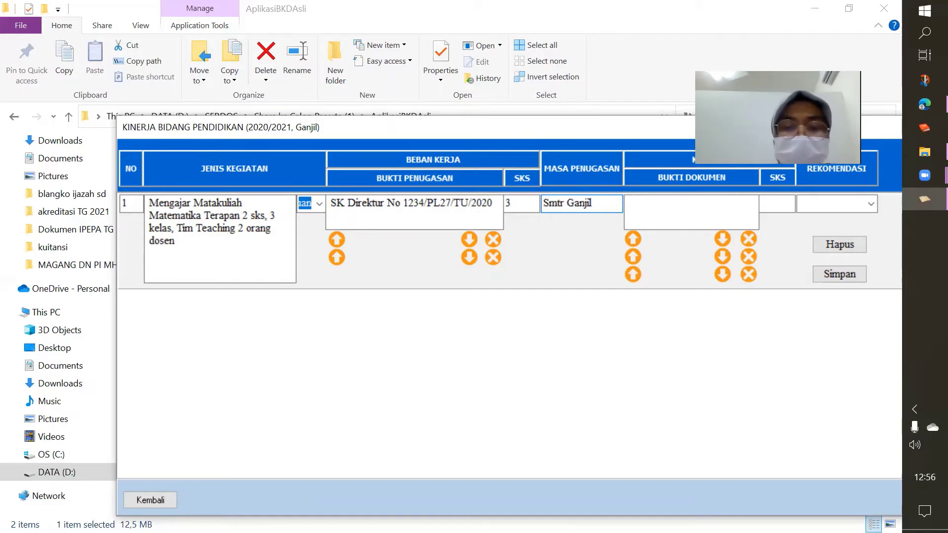
{"action": "type", "text": "TA 2020"}
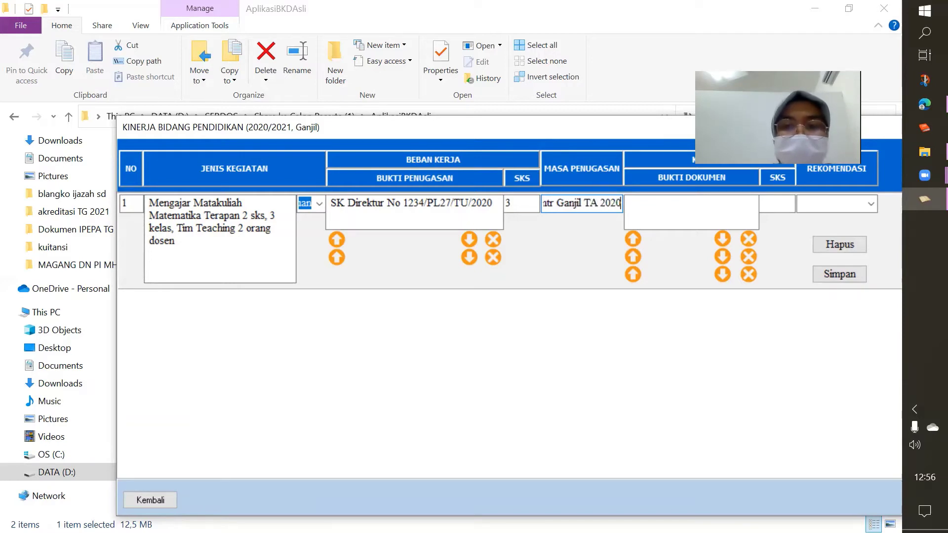
{"action": "type", "text": "/2021"}
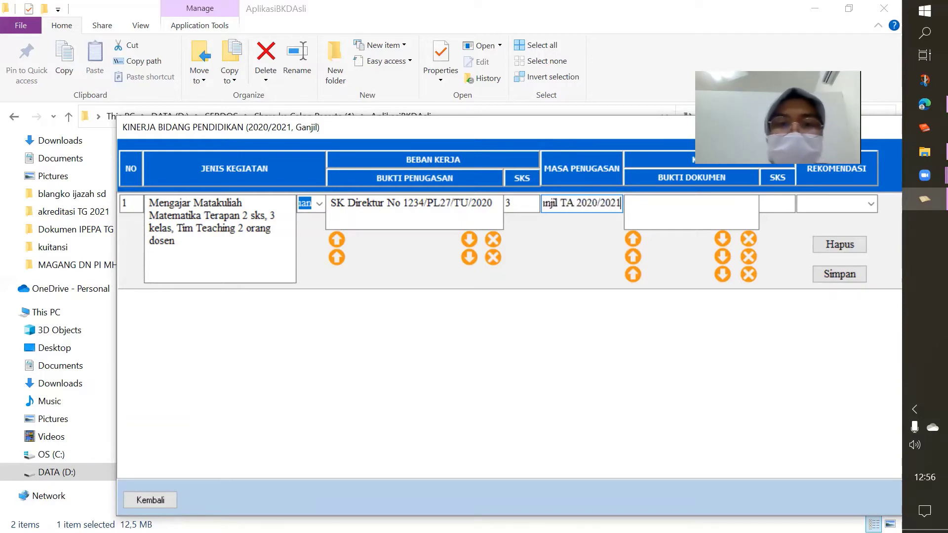
{"action": "left_click", "coordinate": [665, 204]}
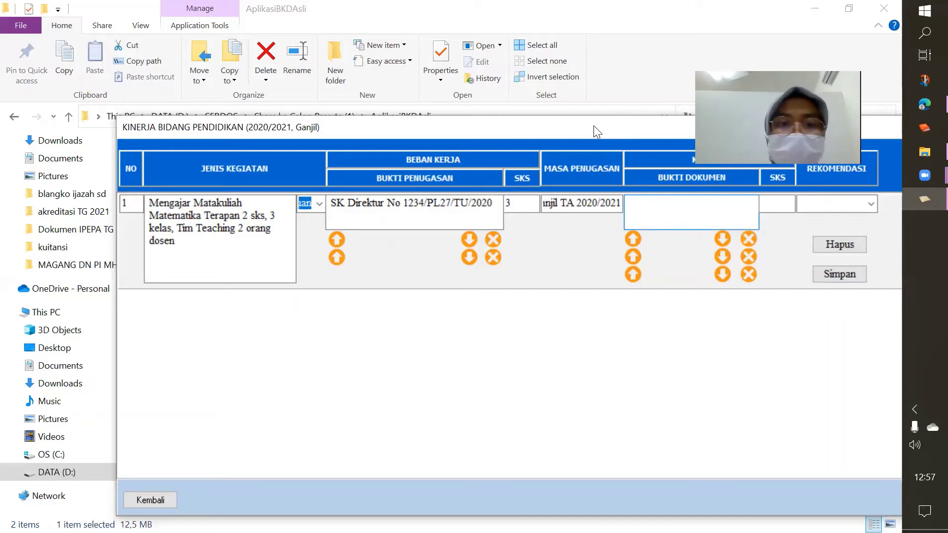
{"action": "left_click_drag", "start_coordinate": [593, 126], "coordinate": [531, 183]}
Open Rubrik BKD 2020.pdf from the Share ke Calon Peserta (1) archive in SERDOS
{"action": "left_click", "coordinate": [300, 119]}
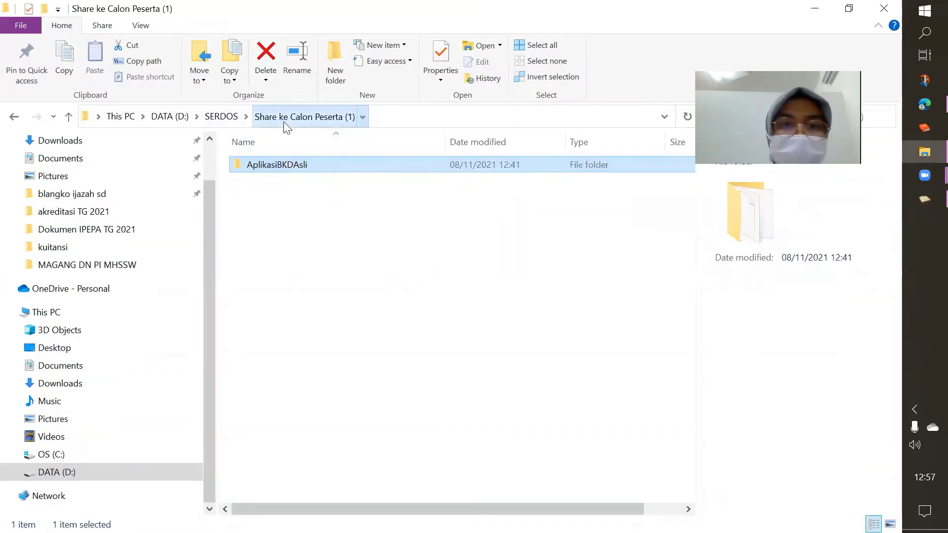
{"action": "left_click", "coordinate": [285, 129]}
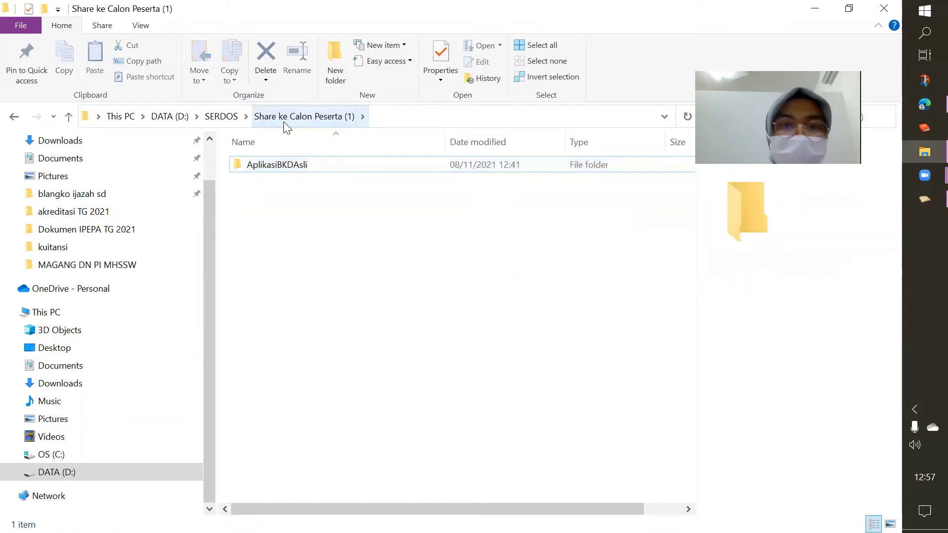
{"action": "left_click", "coordinate": [221, 116]}
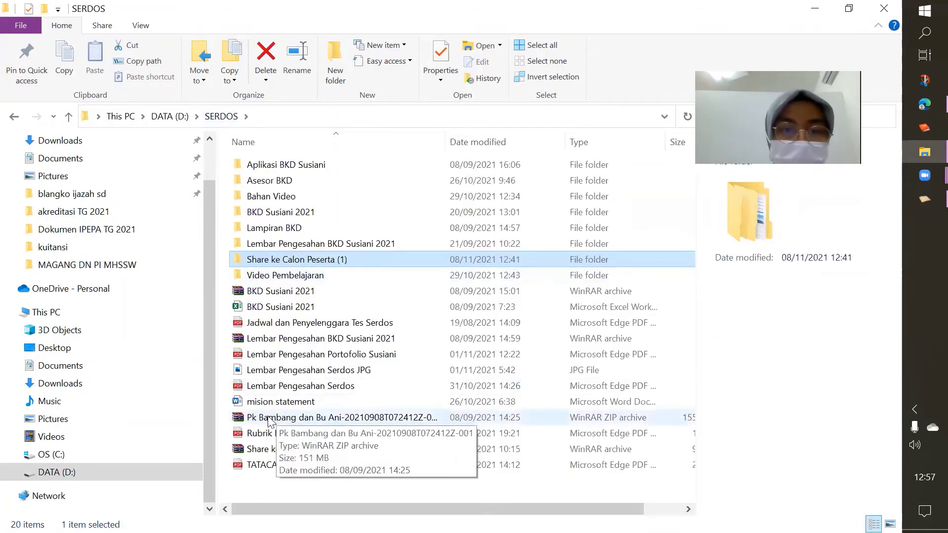
{"action": "left_click", "coordinate": [263, 450]}
{"action": "double_click", "coordinate": [263, 450]}
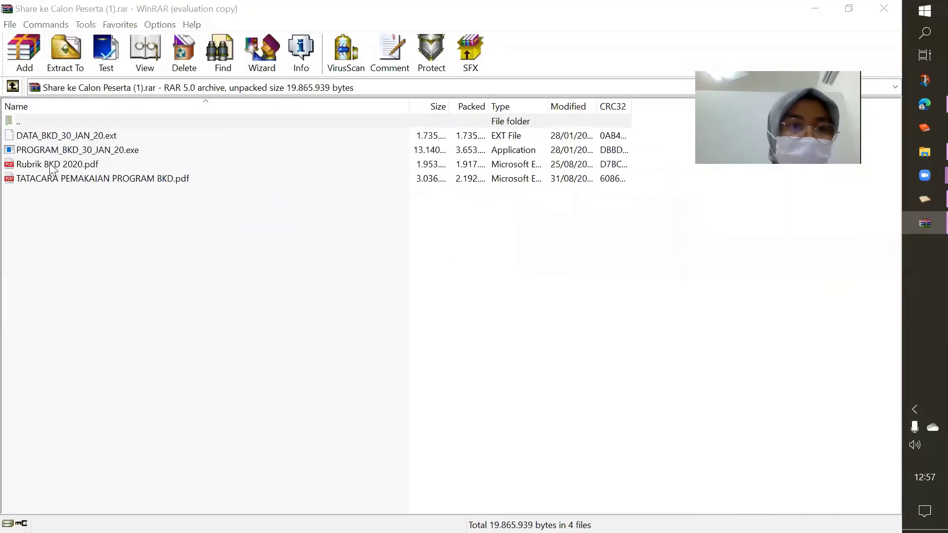
{"action": "left_click", "coordinate": [51, 164]}
{"action": "double_click", "coordinate": [50, 164]}
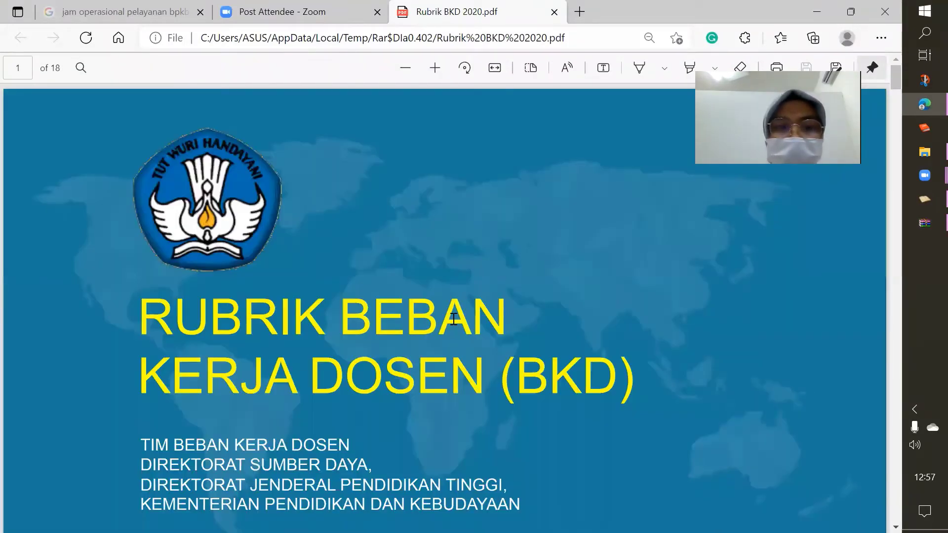
Scroll the rubric PDF to page 3, showing the Melaksanakan Pendidikan items and their Bukti evidence
{"action": "scroll", "coordinate": [453, 319], "scroll_direction": "down", "scroll_amount": 12}
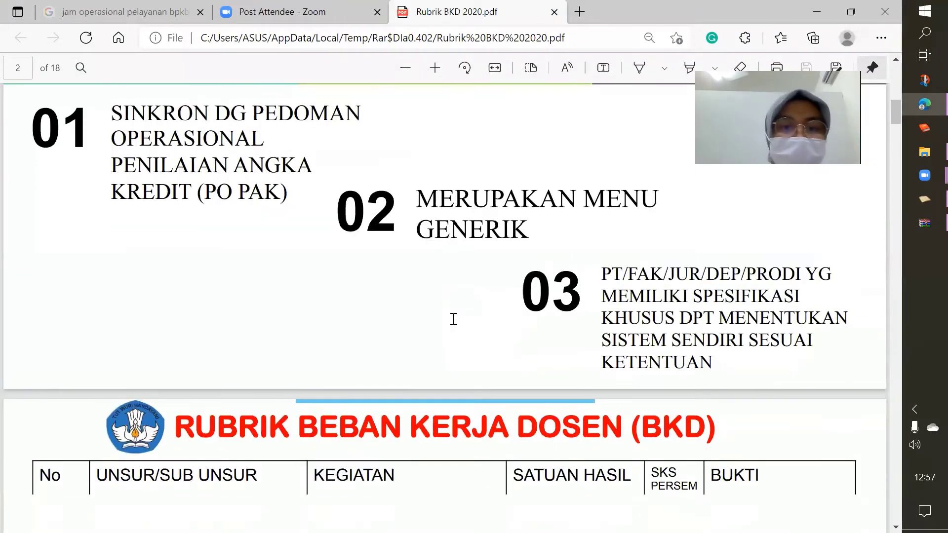
{"action": "scroll", "coordinate": [453, 318], "scroll_direction": "down", "scroll_amount": 6}
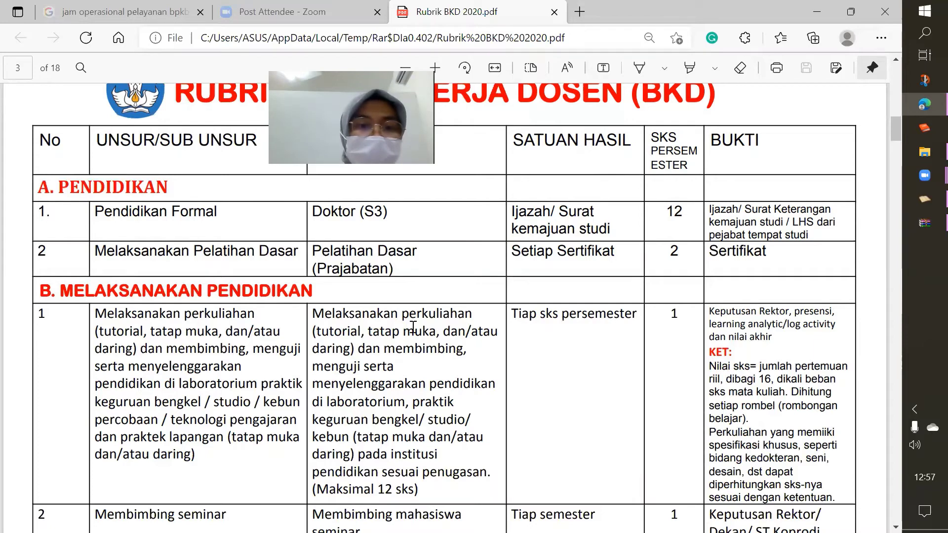
{"action": "scroll", "coordinate": [412, 327], "scroll_direction": "down", "scroll_amount": 2}
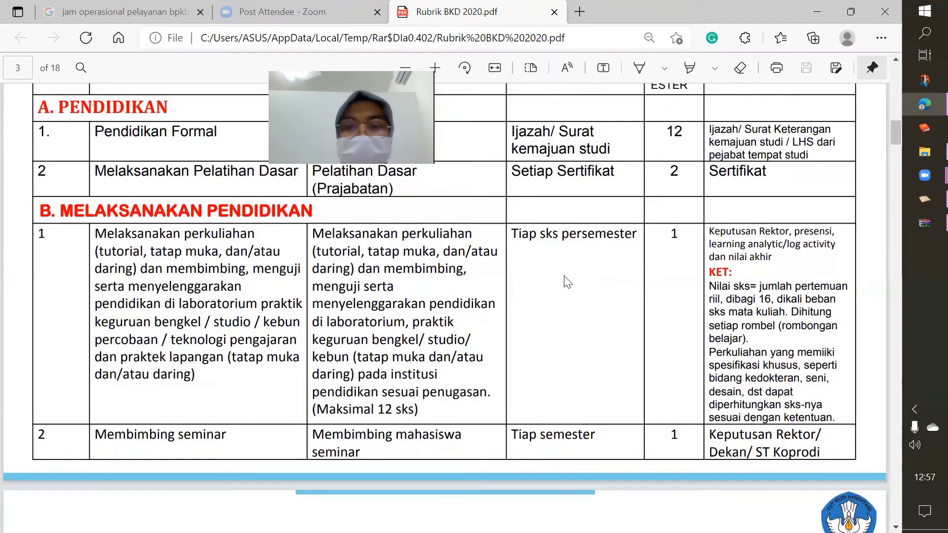
{"action": "scroll", "coordinate": [680, 208], "scroll_direction": "up", "scroll_amount": 1}
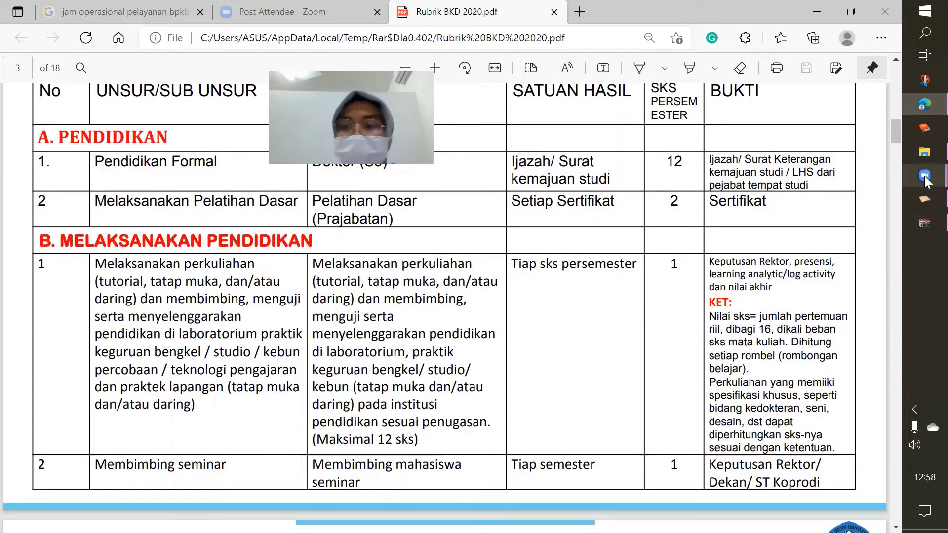
Rewrite row 1's Bukti Dokumen as 'Daftar Nilai, Presensi dan Log Aktifitas', dropping 'SK Mengajar, '
{"action": "left_click", "coordinate": [924, 198]}
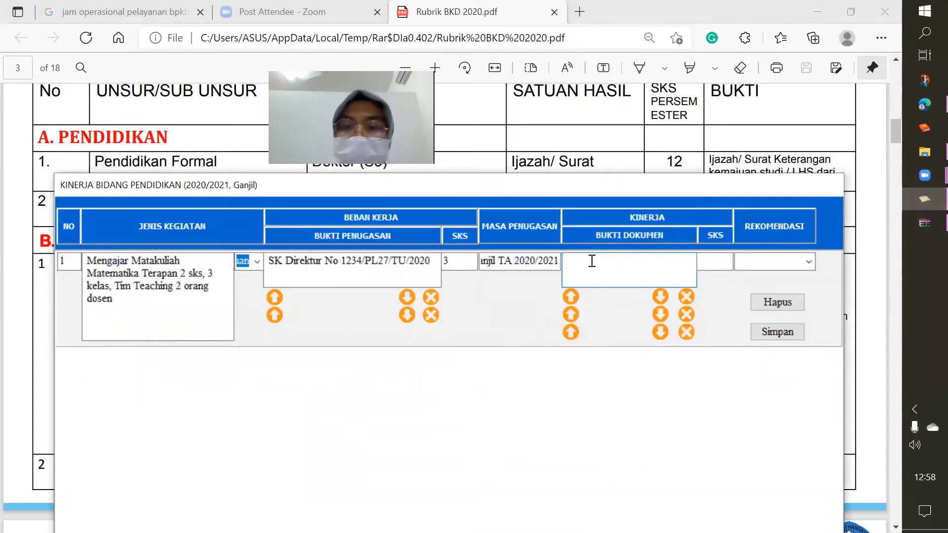
{"action": "type", "text": "SK"}
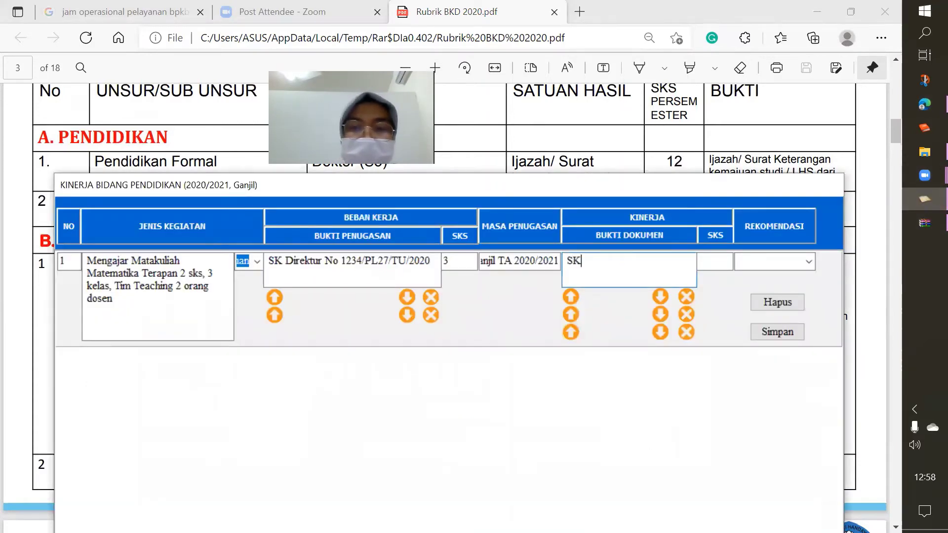
{"action": "type", "text": " M"}
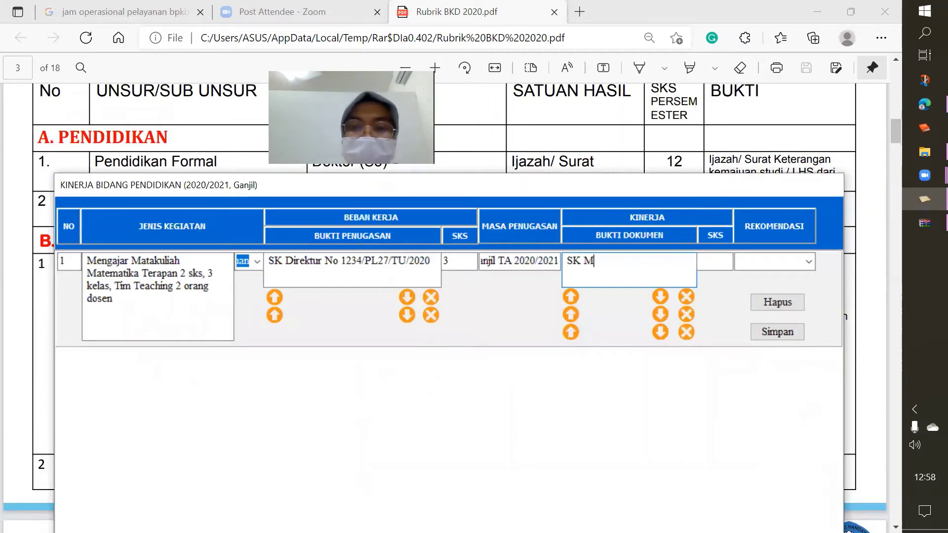
{"action": "type", "text": "engaj"}
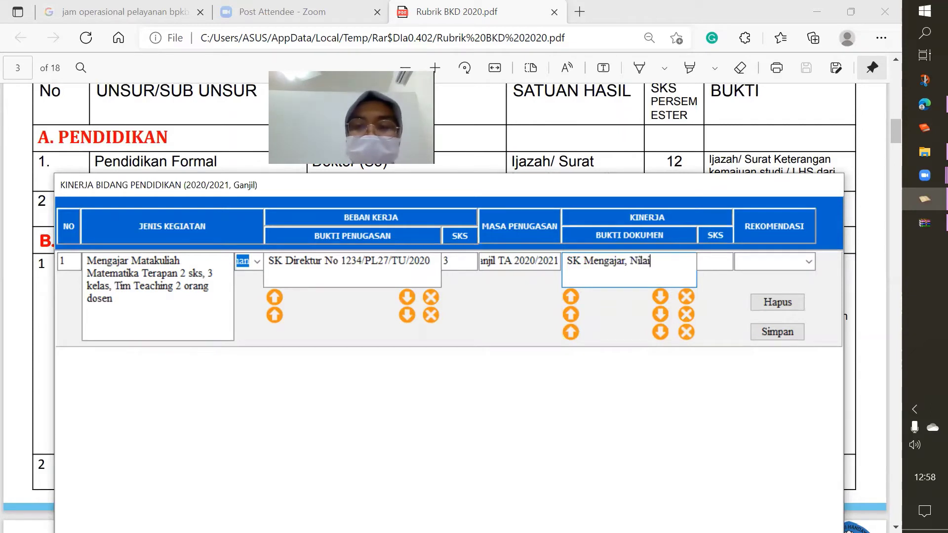
{"action": "type", "text": "ar, Nilai"}
{"action": "key", "text": "BackSpace"}
{"action": "key", "text": "BackSpace"}
{"action": "key", "text": "BackSpace"}
{"action": "key", "text": "BackSpace"}
{"action": "key", "text": "BackSpace"}
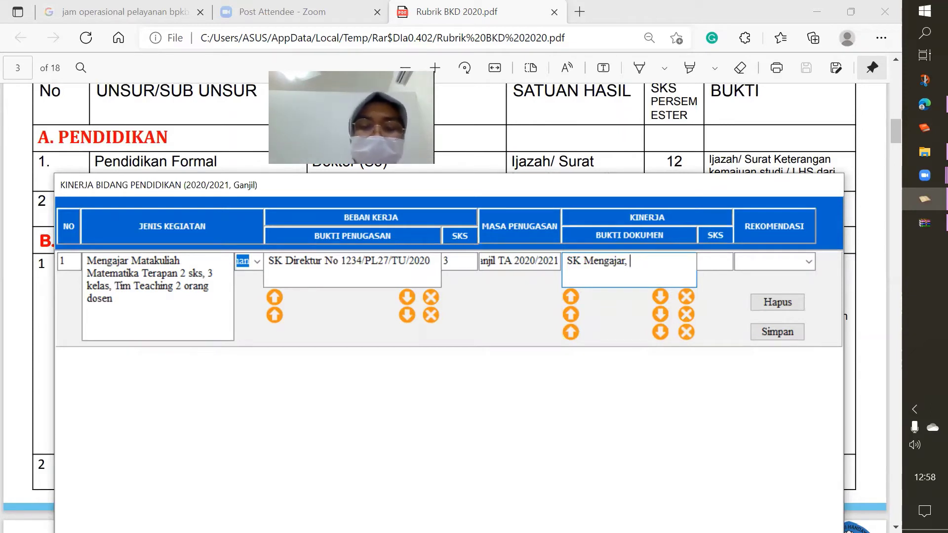
{"action": "type", "text": "Dafatar"}
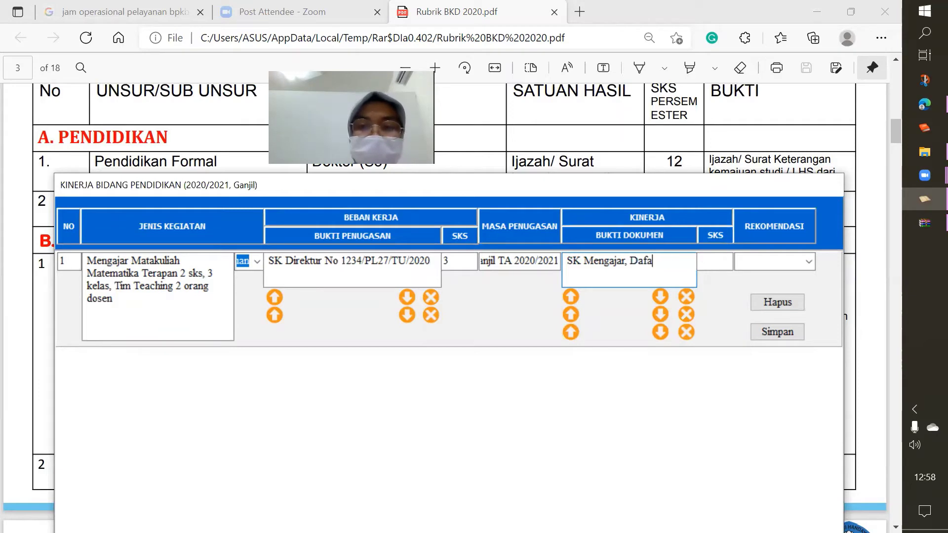
{"action": "key", "text": "BackSpace"}
{"action": "type", "text": "tar Nilai"}
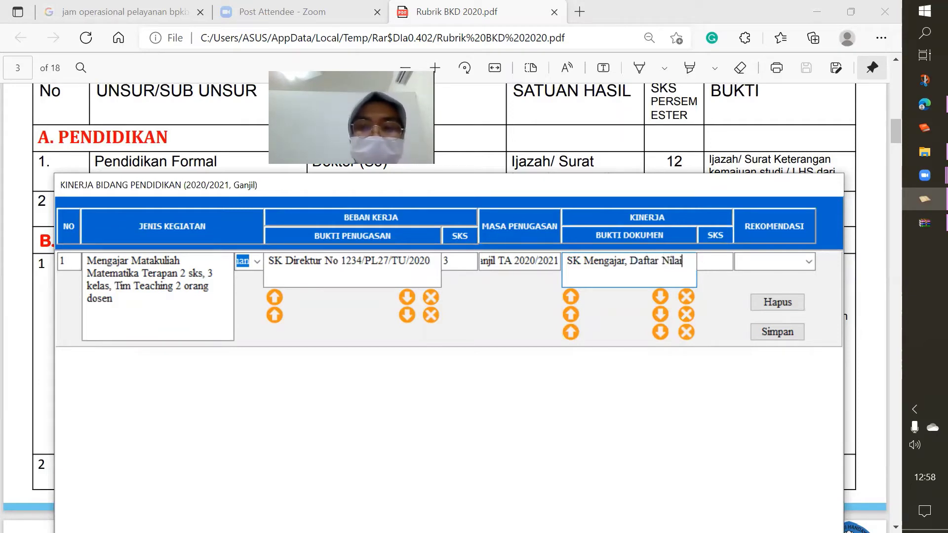
{"action": "type", "text": ", Pres"}
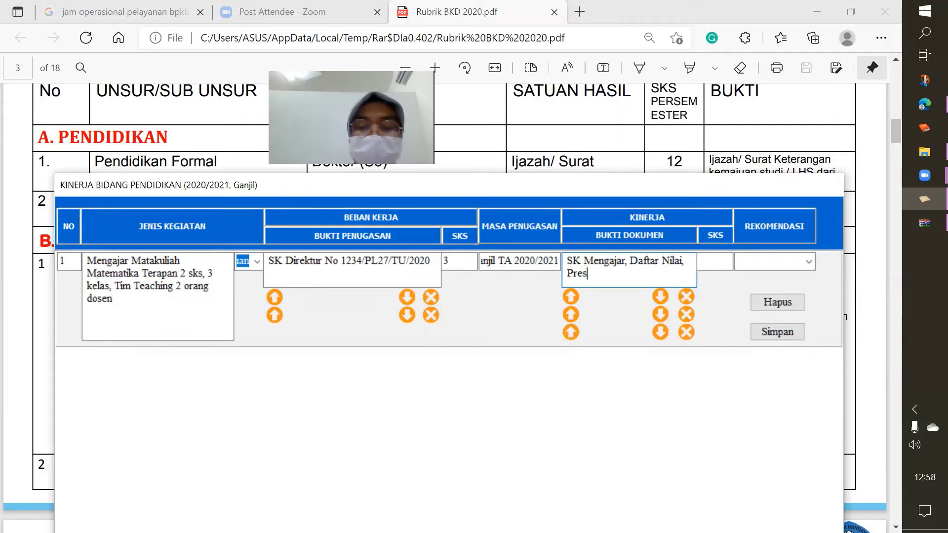
{"action": "type", "text": "ensi dan"}
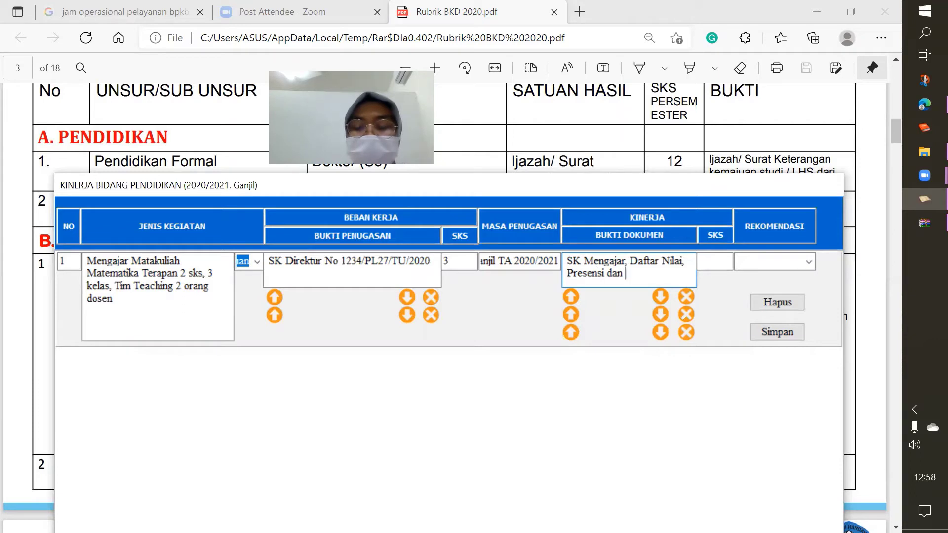
{"action": "type", "text": " LOG"}
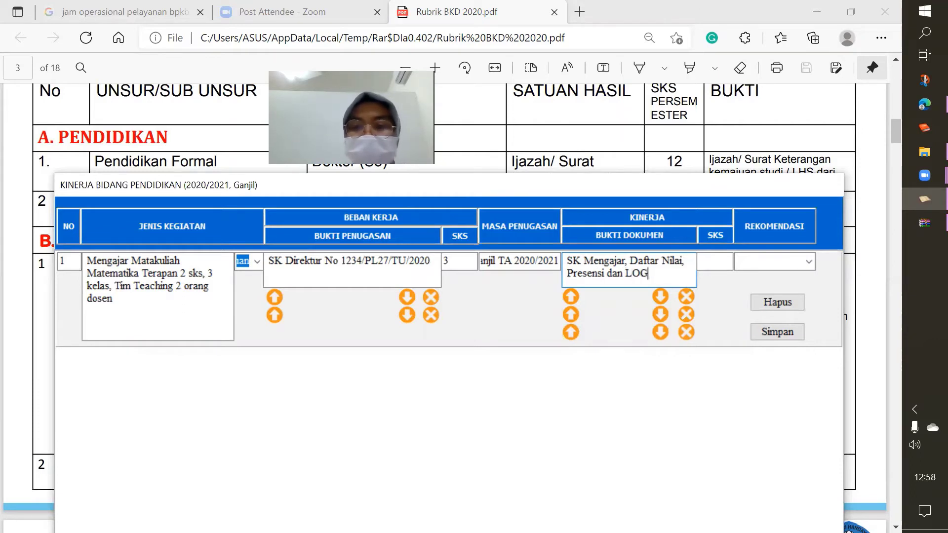
{"action": "key", "text": "BackSpace"}
{"action": "key", "text": "BackSpace"}
{"action": "type", "text": "og "}
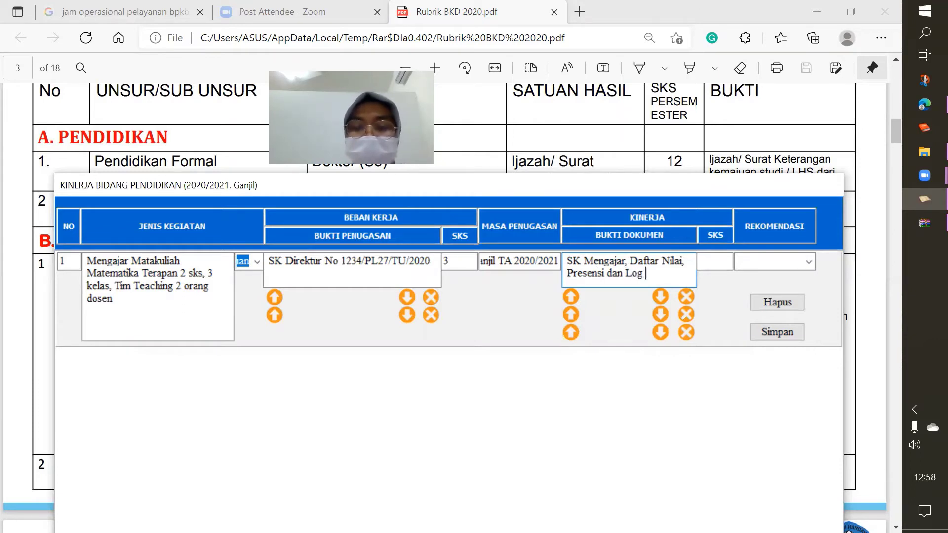
{"action": "type", "text": "Akti"}
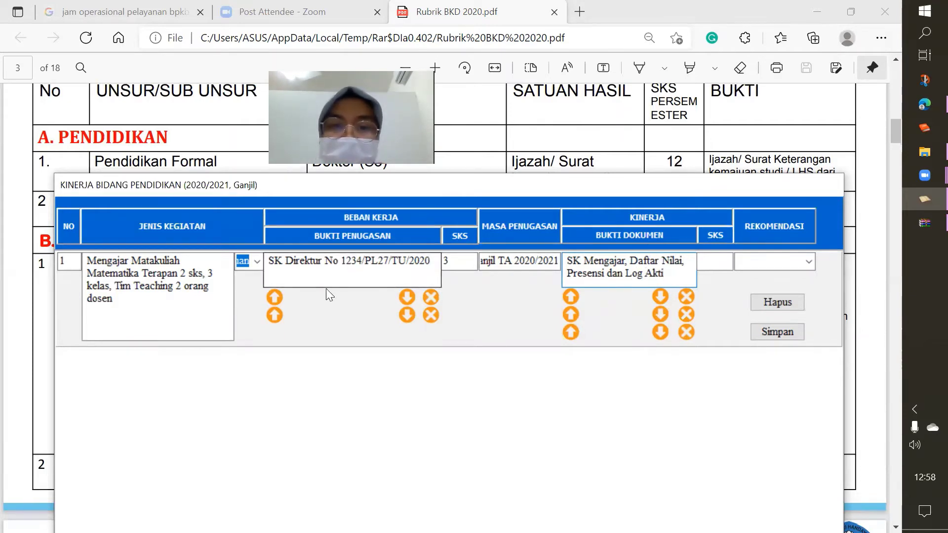
{"action": "left_click_drag", "start_coordinate": [631, 262], "coordinate": [549, 259]}
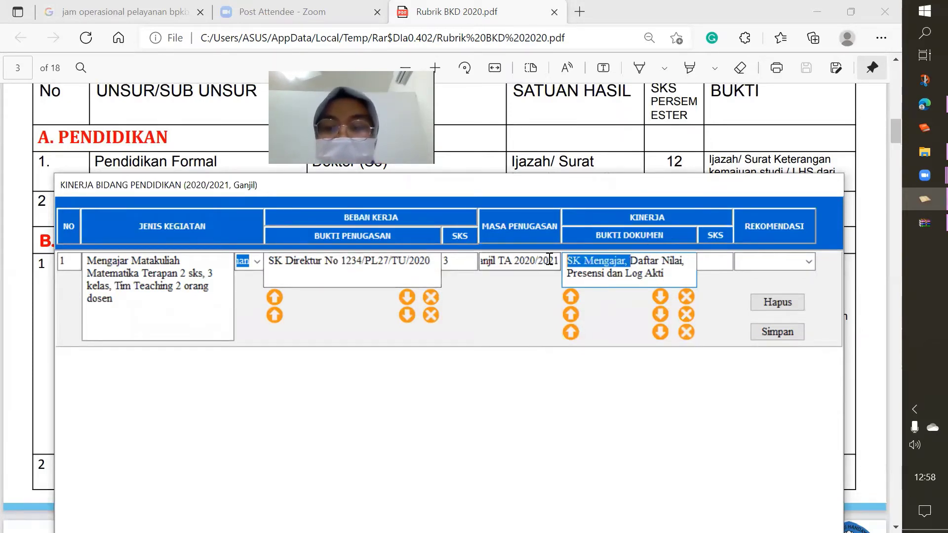
{"action": "key", "text": "BackSpace"}
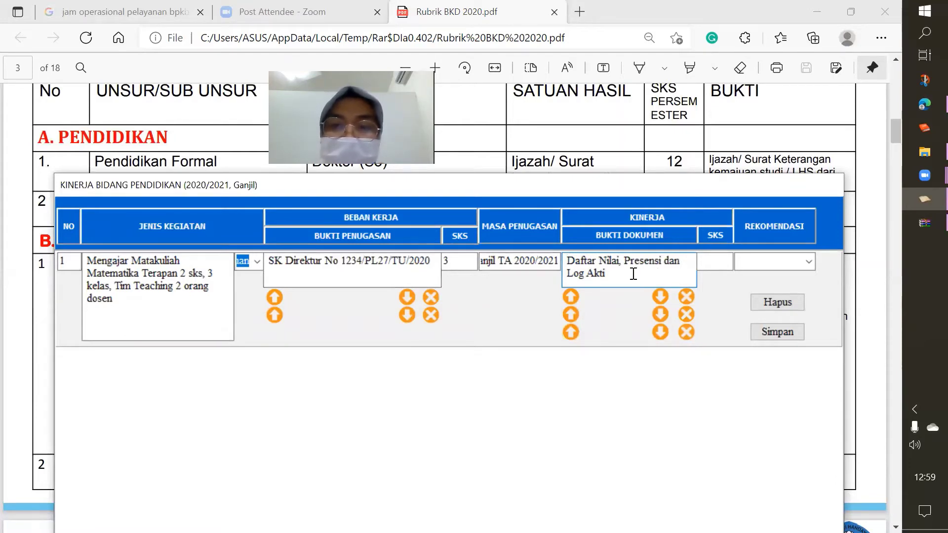
{"action": "type", "text": "fa"}
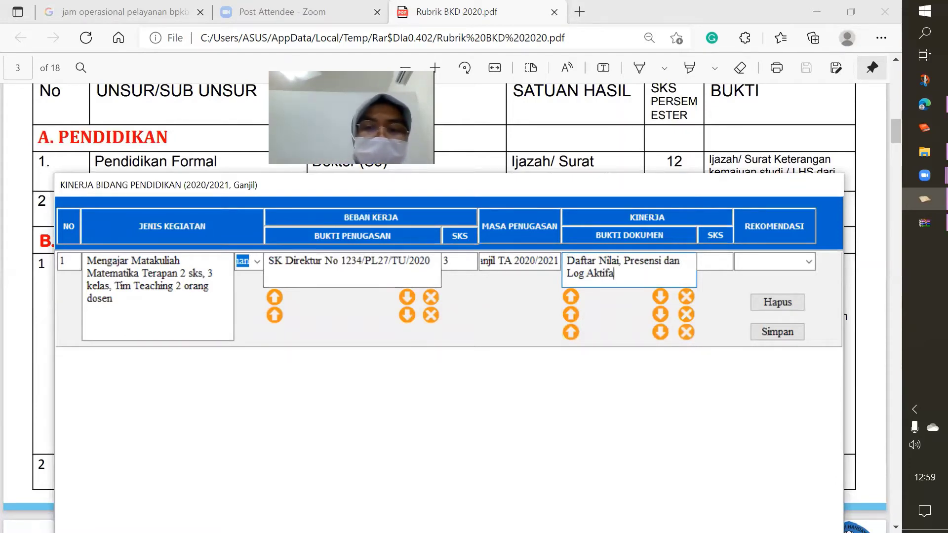
{"action": "key", "text": "BackSpace"}
{"action": "key", "text": "BackSpace"}
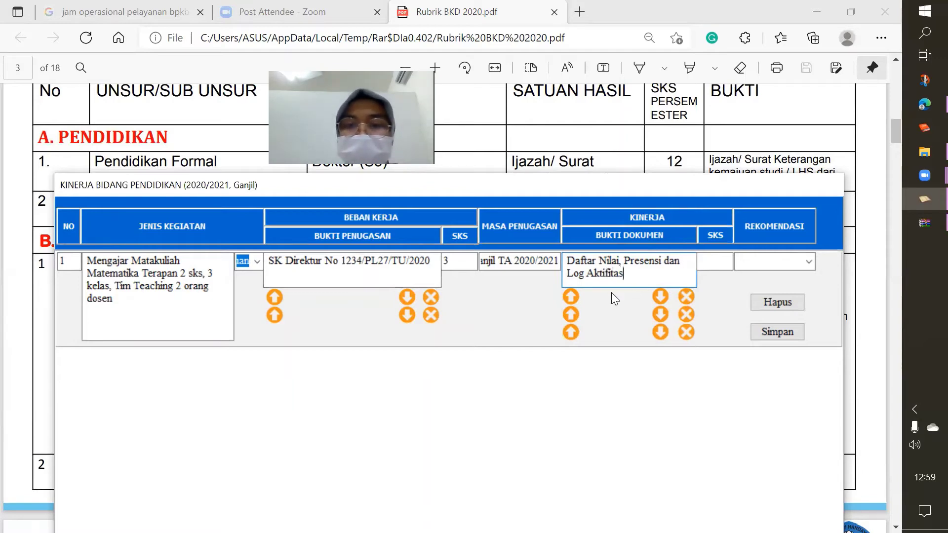
Upload NILAI PIM 2021 GENAP from DATA (D:) > PENGAJARAN > NILAI NILAI as row 1's Bukti Dokumen
{"action": "left_click", "coordinate": [573, 295]}
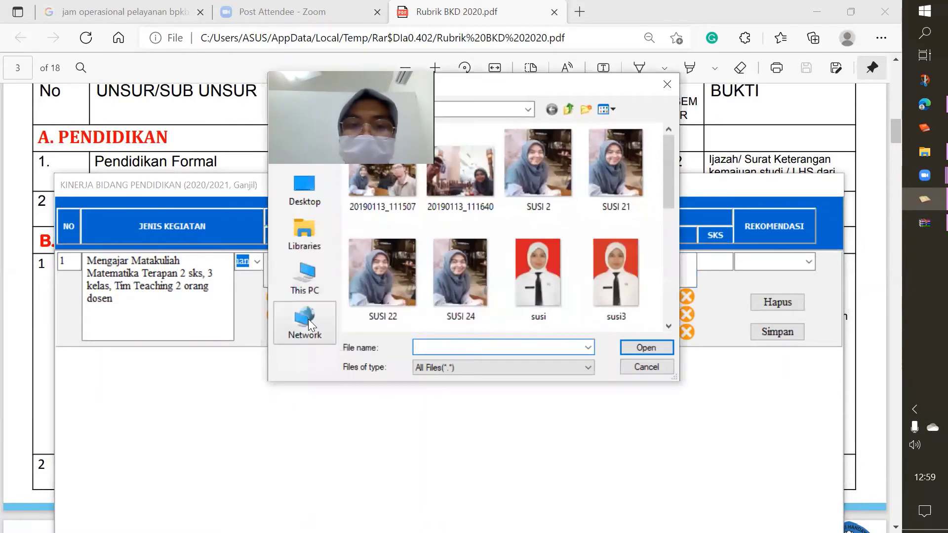
{"action": "left_click", "coordinate": [315, 282]}
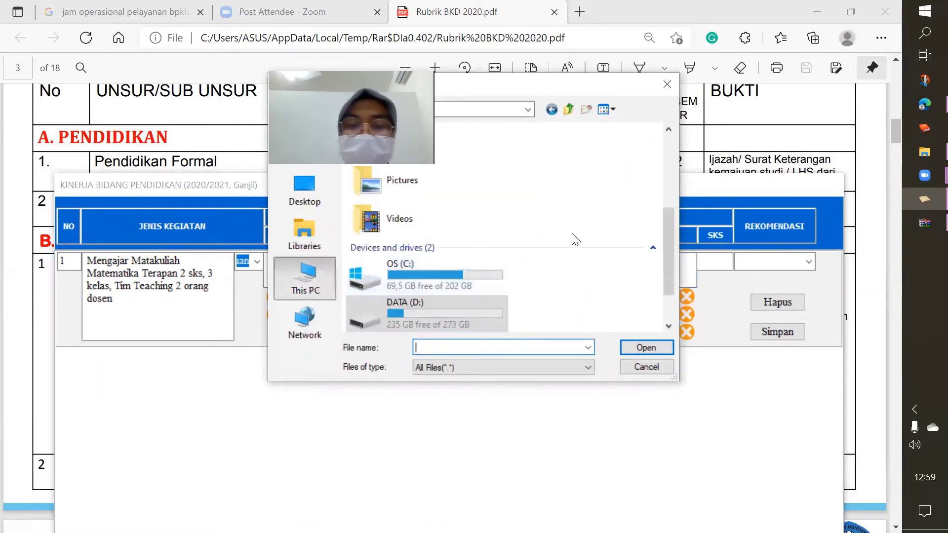
{"action": "double_click", "coordinate": [388, 304]}
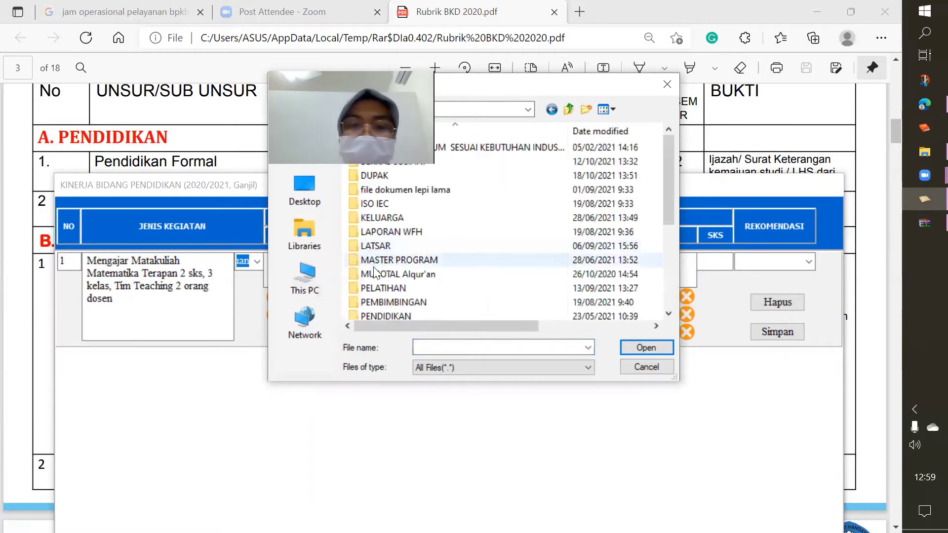
{"action": "left_click", "coordinate": [373, 268]}
{"action": "key", "text": "Down"}
{"action": "key", "text": "Down"}
{"action": "key", "text": "Down"}
{"action": "key", "text": "Down"}
{"action": "key", "text": "Down"}
{"action": "key", "text": "Down"}
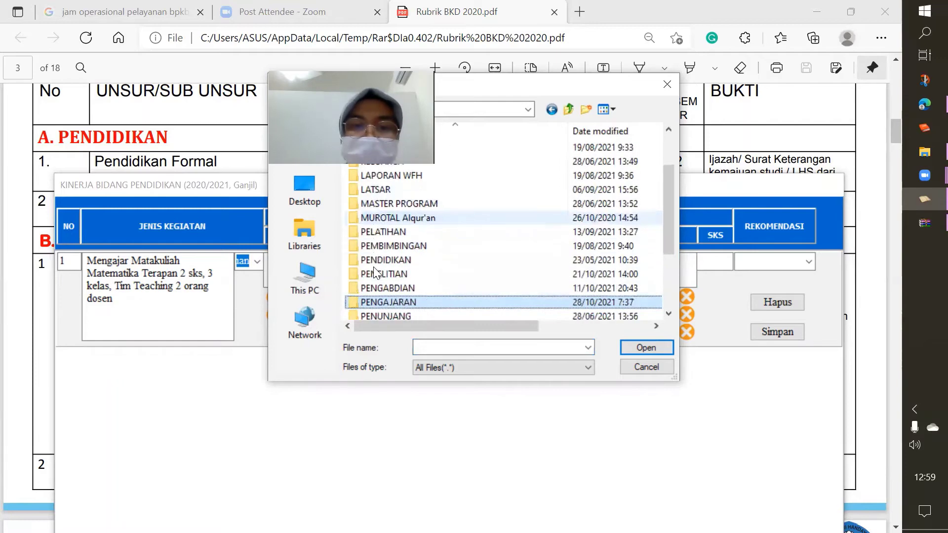
{"action": "key", "text": "Return"}
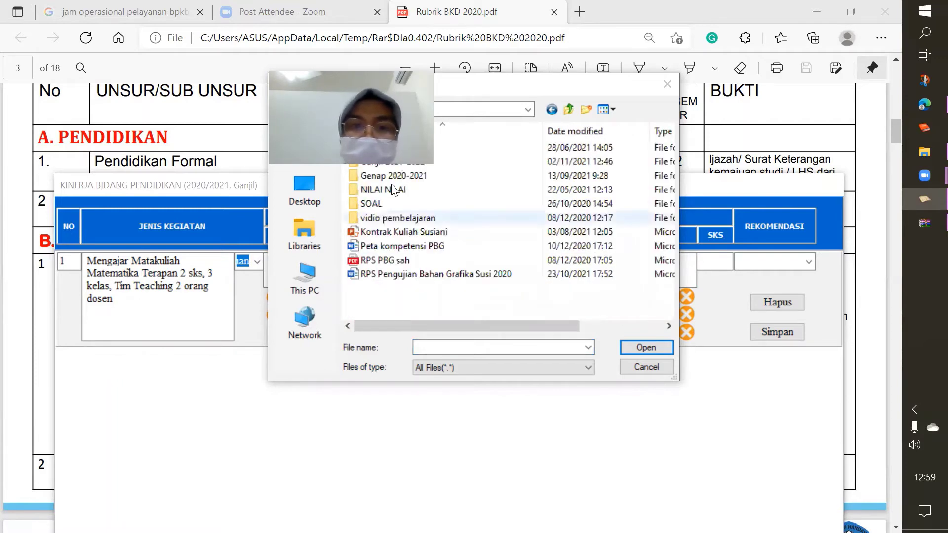
{"action": "double_click", "coordinate": [393, 191]}
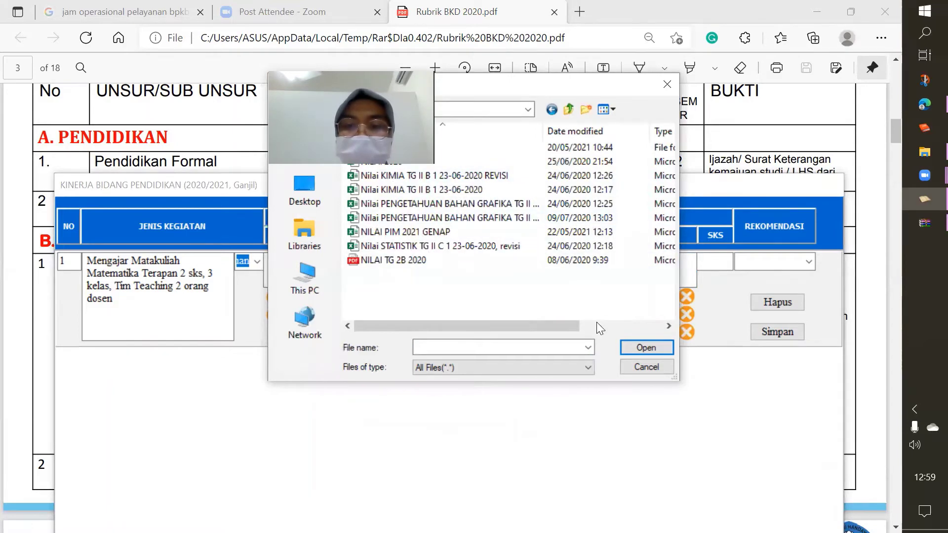
{"action": "double_click", "coordinate": [403, 232]}
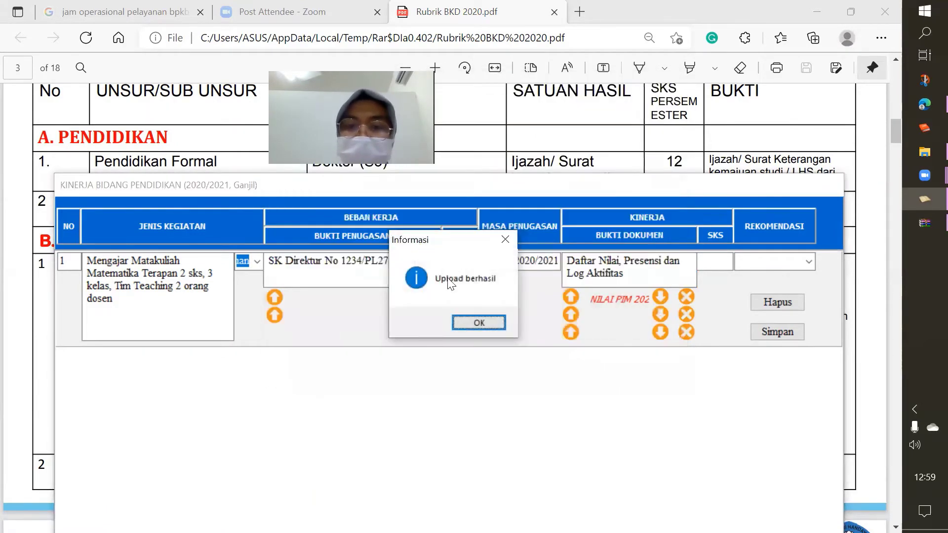
Start a Bukti Penugasan upload and browse to the DUPAK folder on DATA (D:)
{"action": "left_click", "coordinate": [479, 323]}
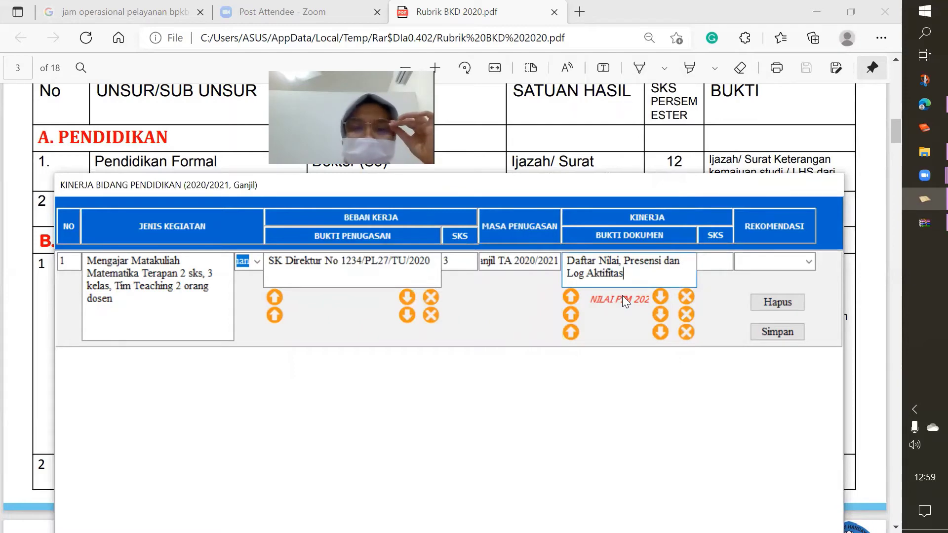
{"action": "left_click", "coordinate": [275, 297]}
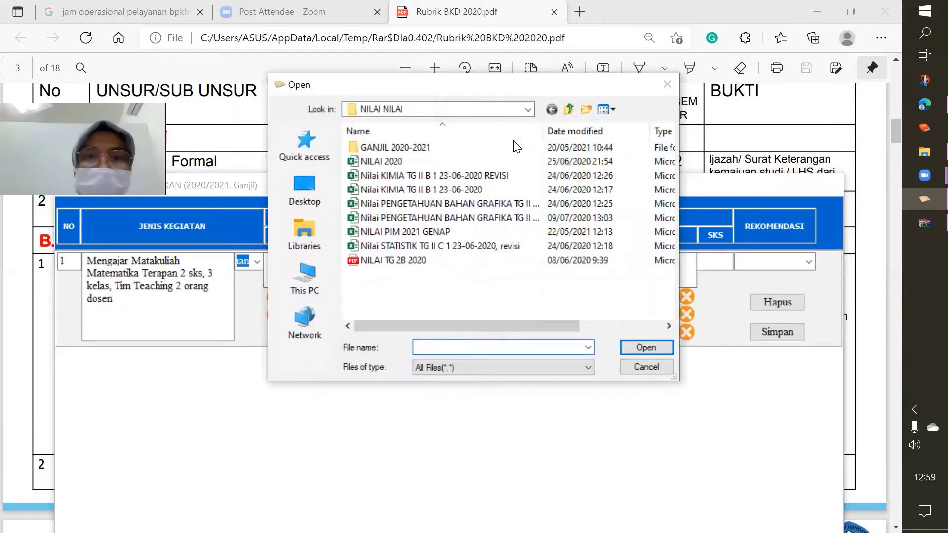
{"action": "left_click", "coordinate": [569, 108]}
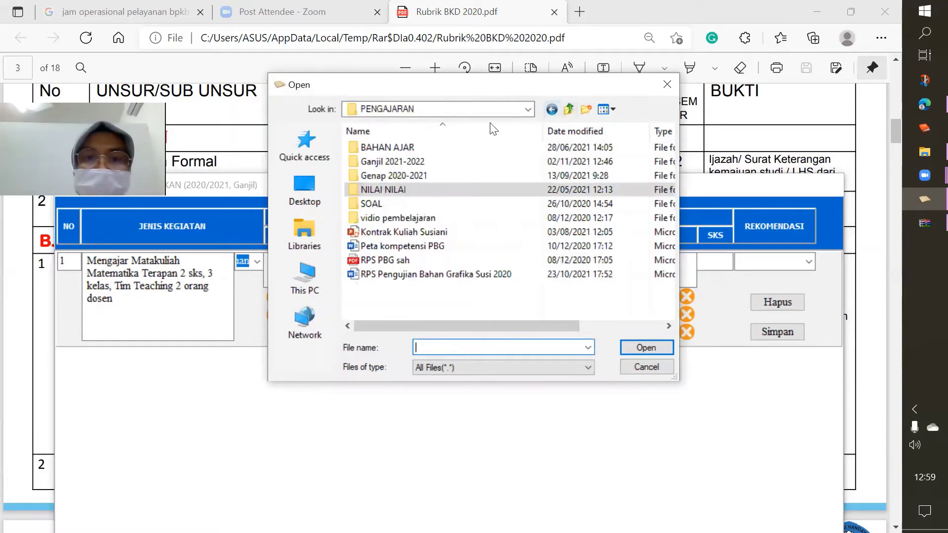
{"action": "left_click", "coordinate": [572, 108]}
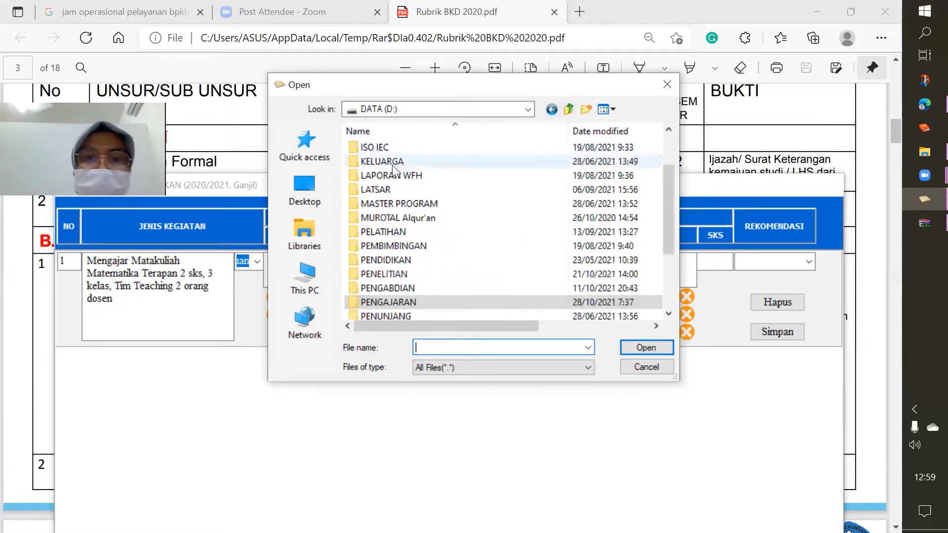
{"action": "left_click", "coordinate": [381, 202]}
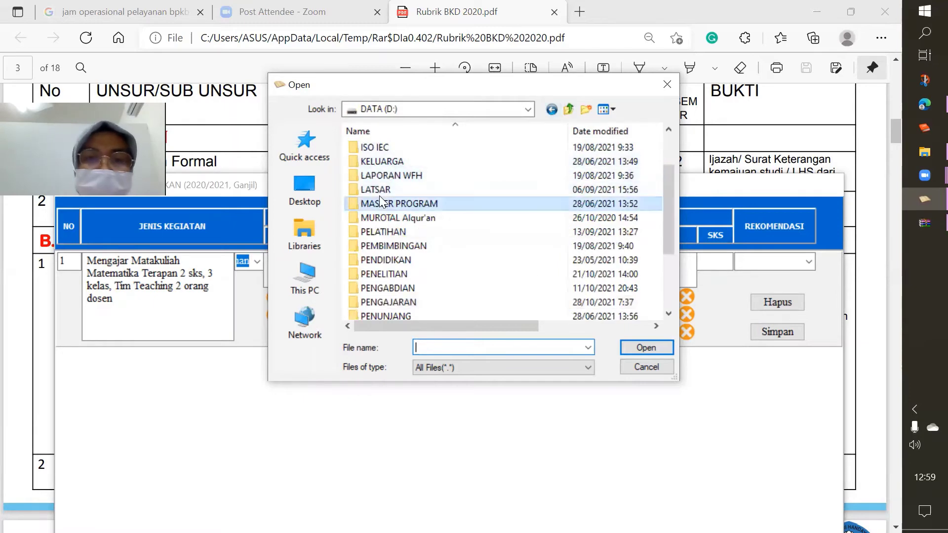
{"action": "key", "text": "Up"}
{"action": "key", "text": "Up"}
{"action": "key", "text": "Up"}
{"action": "key", "text": "Up"}
{"action": "key", "text": "Up"}
{"action": "key", "text": "Up"}
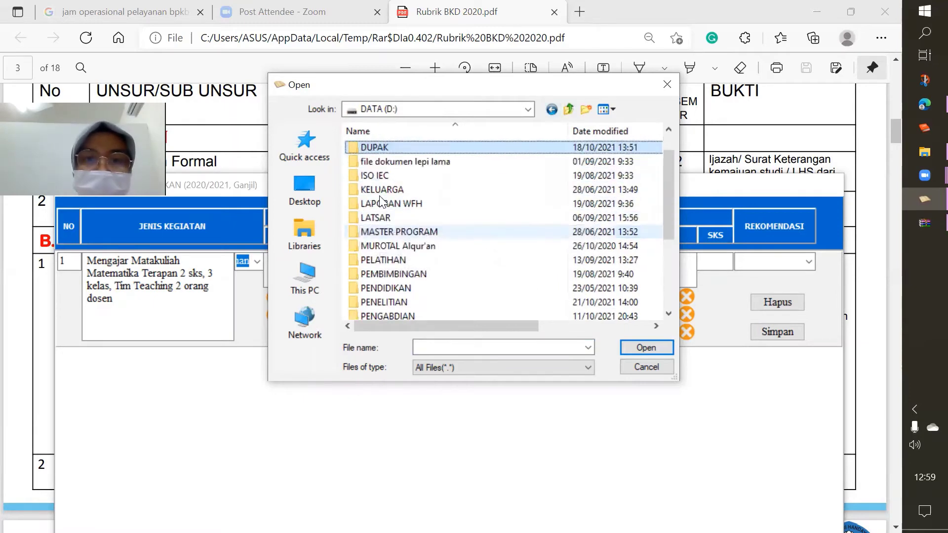
{"action": "key", "text": "Return"}
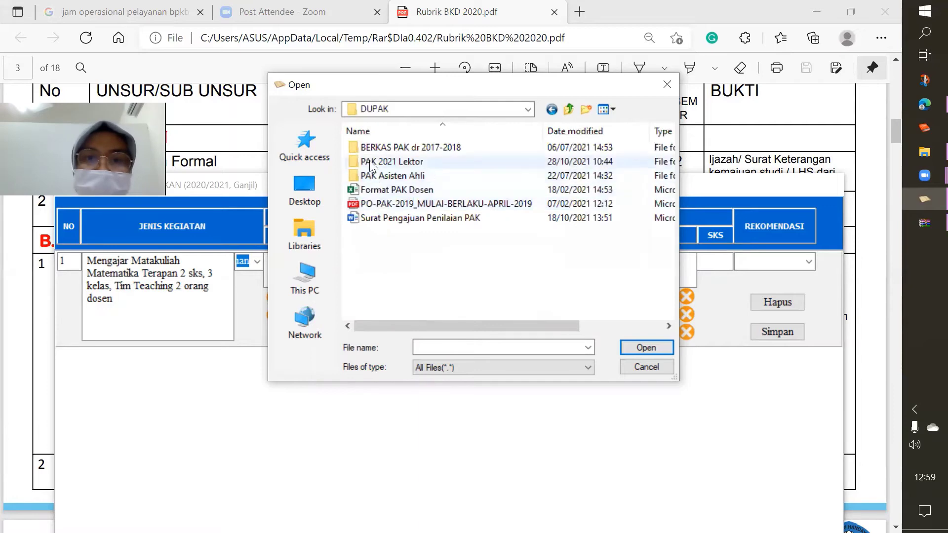
Upload SK Mengajar Gasal 2020-2021 from PAK 2021 Lektor > lampiran bukti PAK > Pengajaran > Gasal 2020-2021
{"action": "left_click", "coordinate": [370, 162]}
{"action": "key", "text": "Return"}
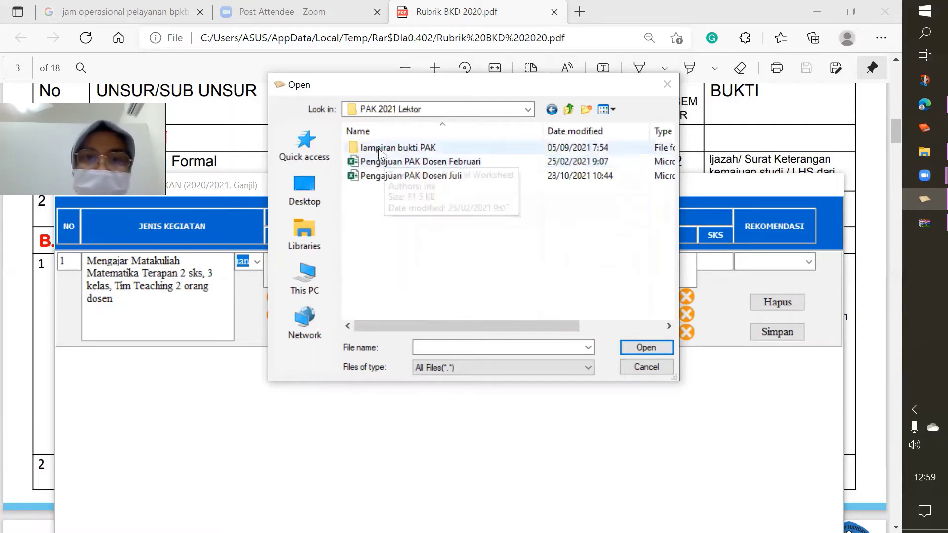
{"action": "left_click", "coordinate": [377, 146]}
{"action": "key", "text": "Return"}
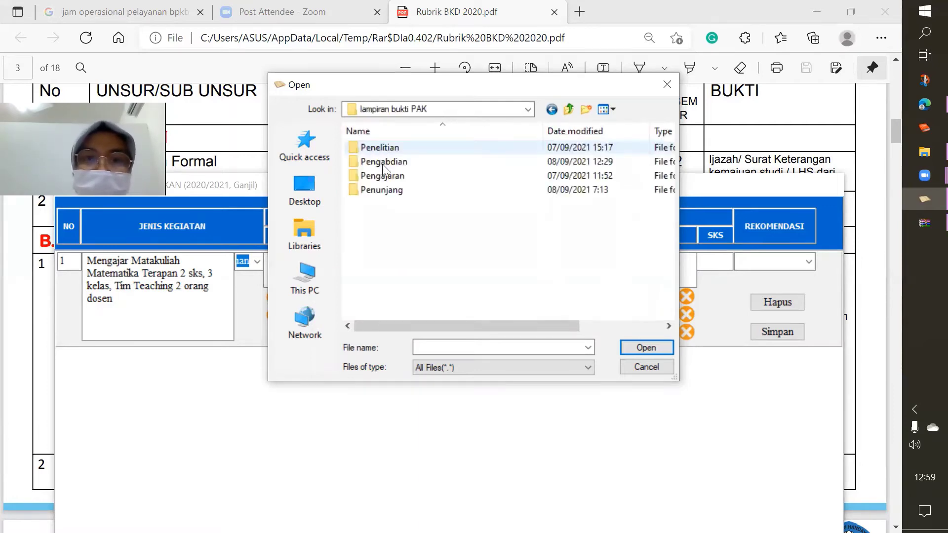
{"action": "left_click", "coordinate": [386, 172]}
{"action": "key", "text": "Return"}
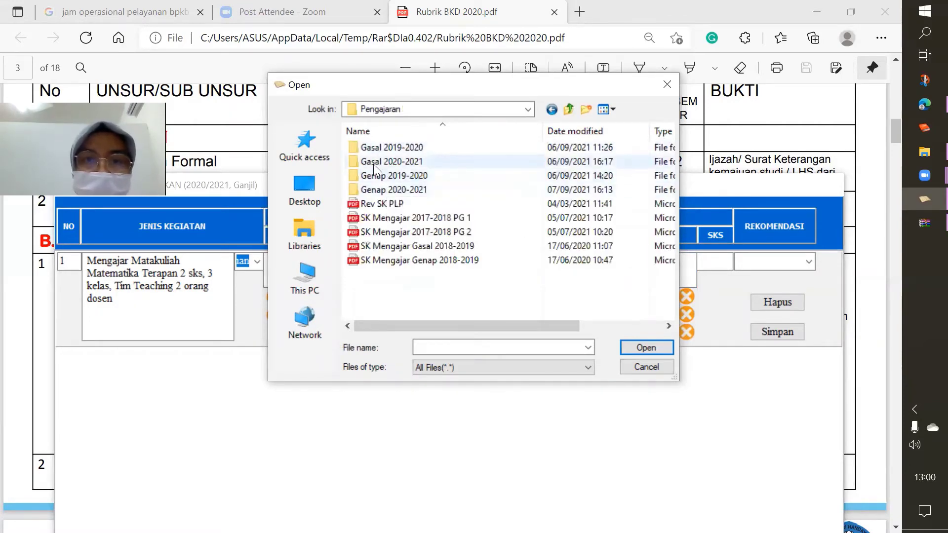
{"action": "left_click", "coordinate": [373, 163]}
{"action": "key", "text": "Return"}
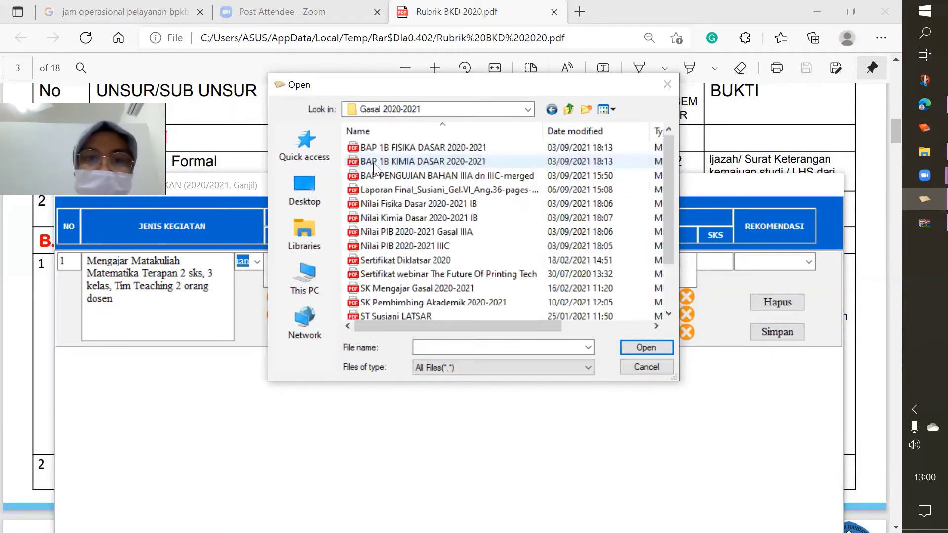
{"action": "left_click", "coordinate": [373, 273]}
{"action": "key", "text": "Down"}
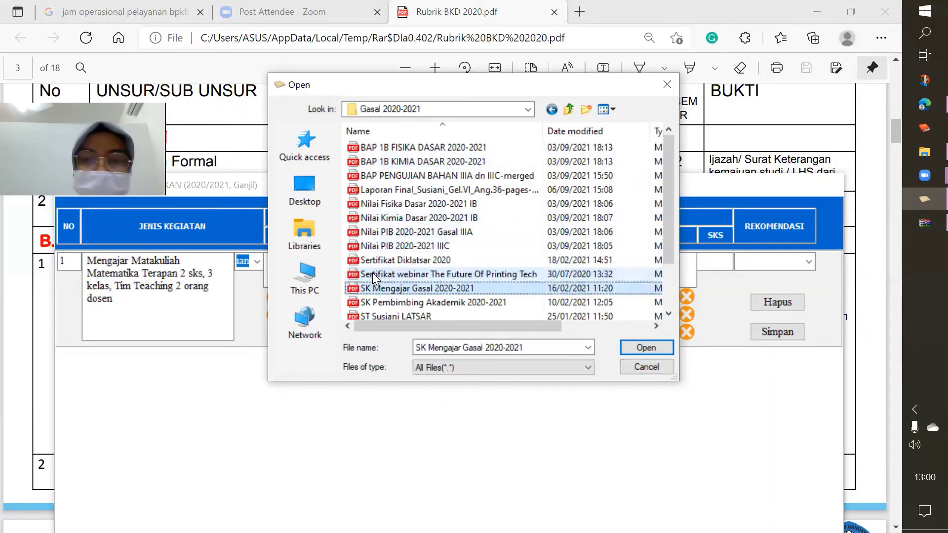
{"action": "key", "text": "Return"}
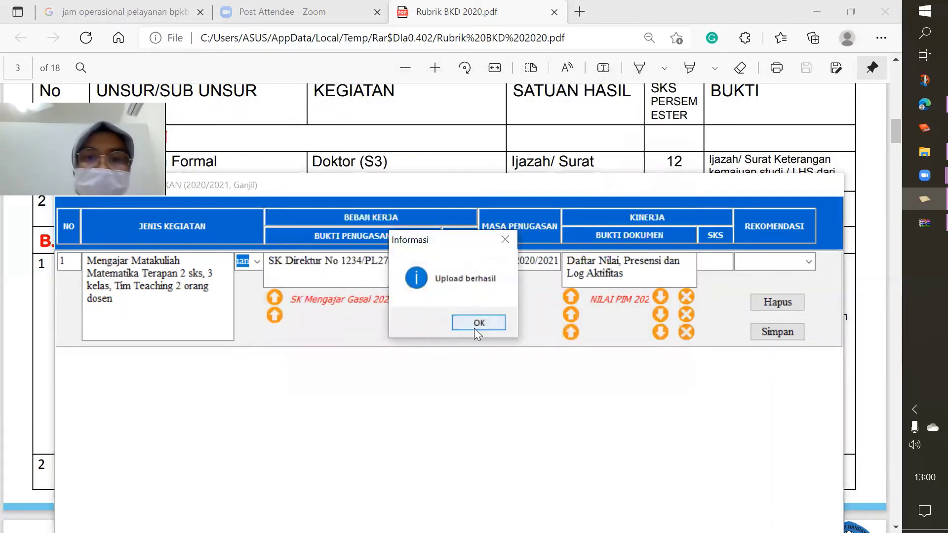
{"action": "left_click", "coordinate": [473, 328]}
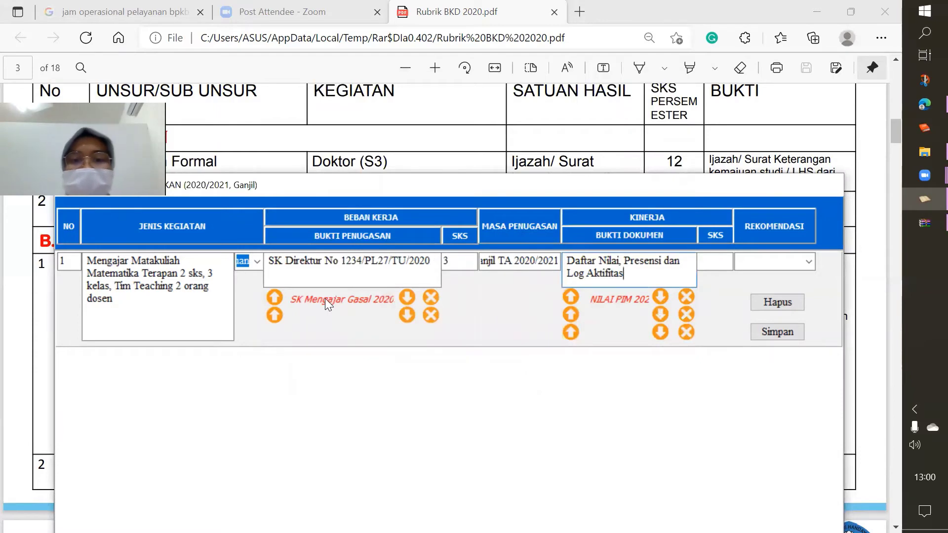
Delete the assignment evidence file and re-upload SK Mengajar Gasal 2020-2021 in its place
{"action": "left_click", "coordinate": [431, 297]}
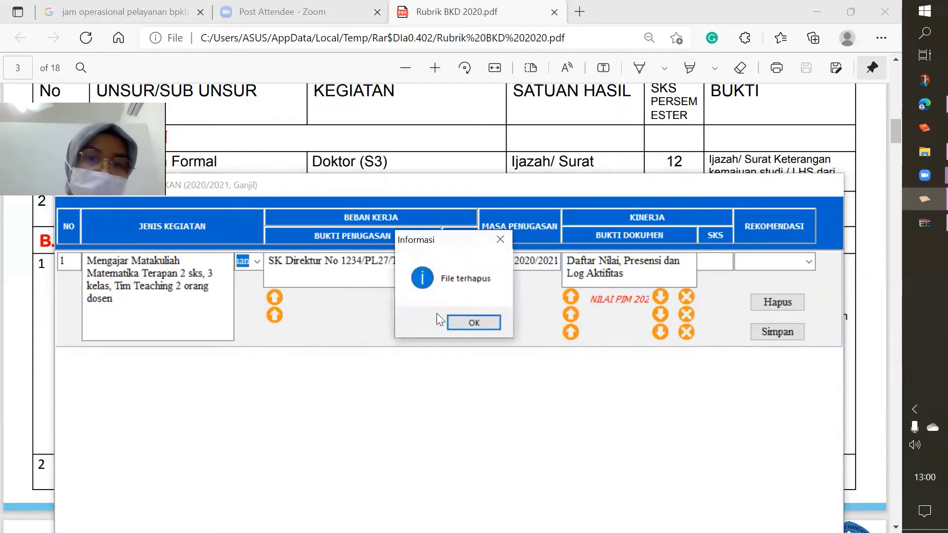
{"action": "left_click", "coordinate": [463, 320]}
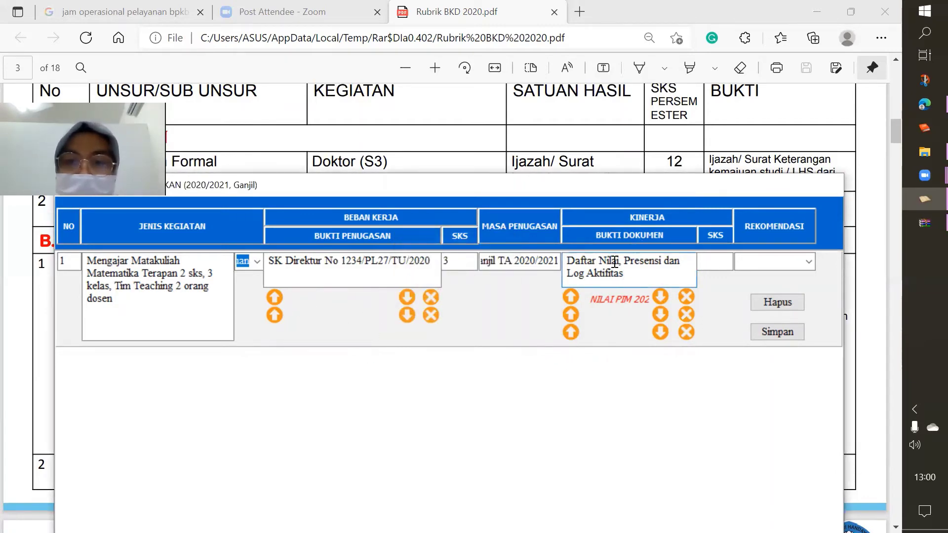
{"action": "left_click", "coordinate": [272, 295]}
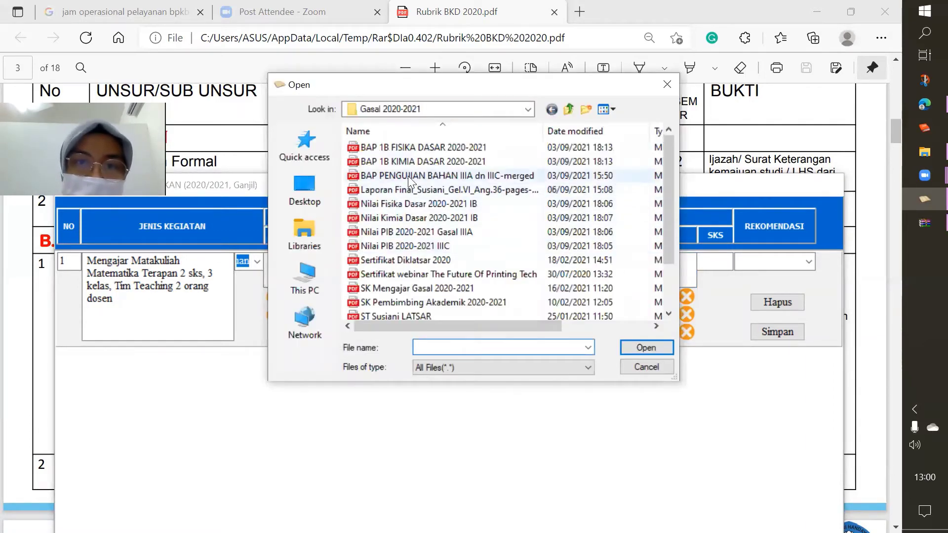
{"action": "left_click", "coordinate": [407, 288]}
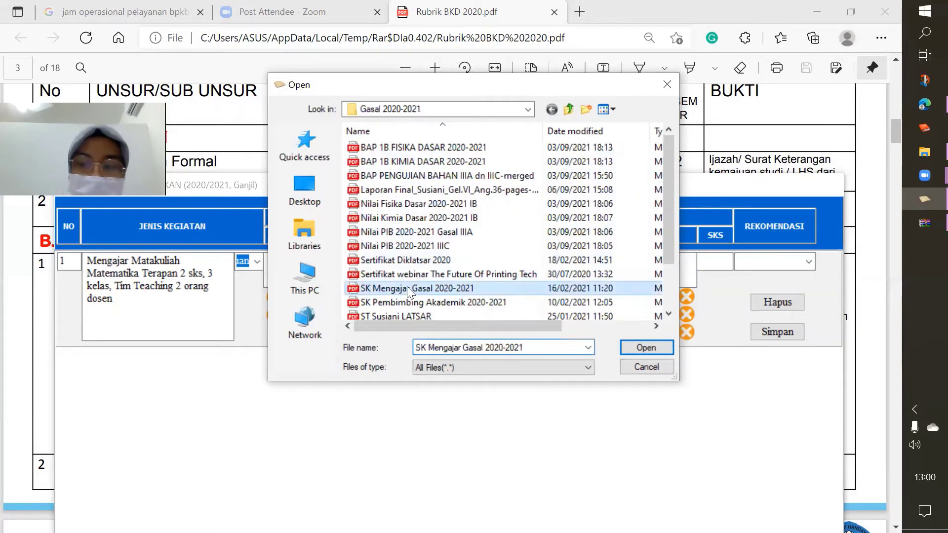
{"action": "double_click", "coordinate": [406, 288]}
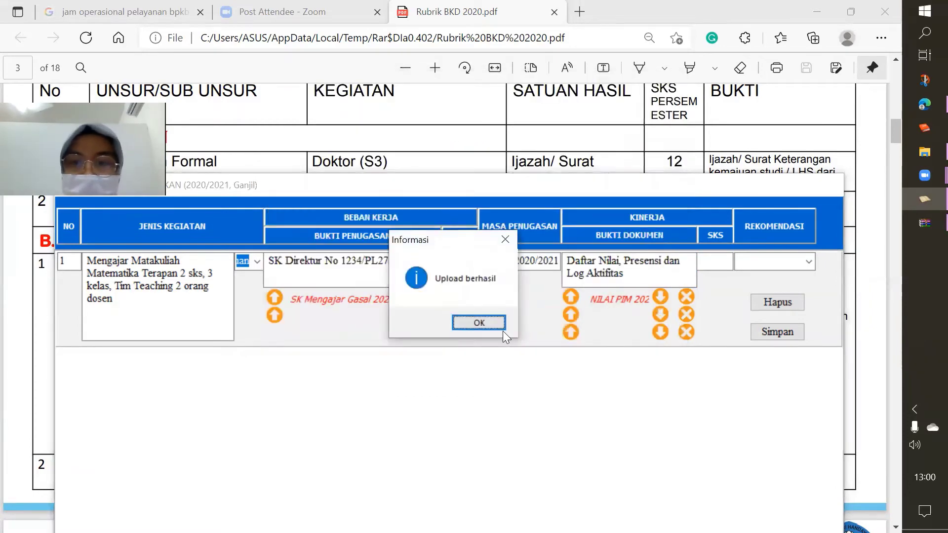
{"action": "left_click", "coordinate": [478, 323]}
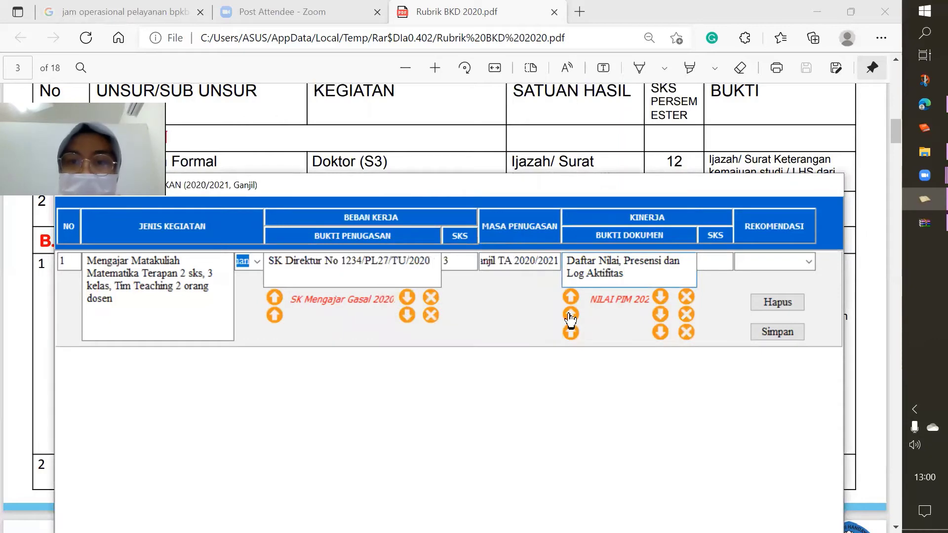
Upload BAP 1B FISIKA DASAR 2020-2021 as a second Kinerja evidence document
{"action": "left_click", "coordinate": [570, 314]}
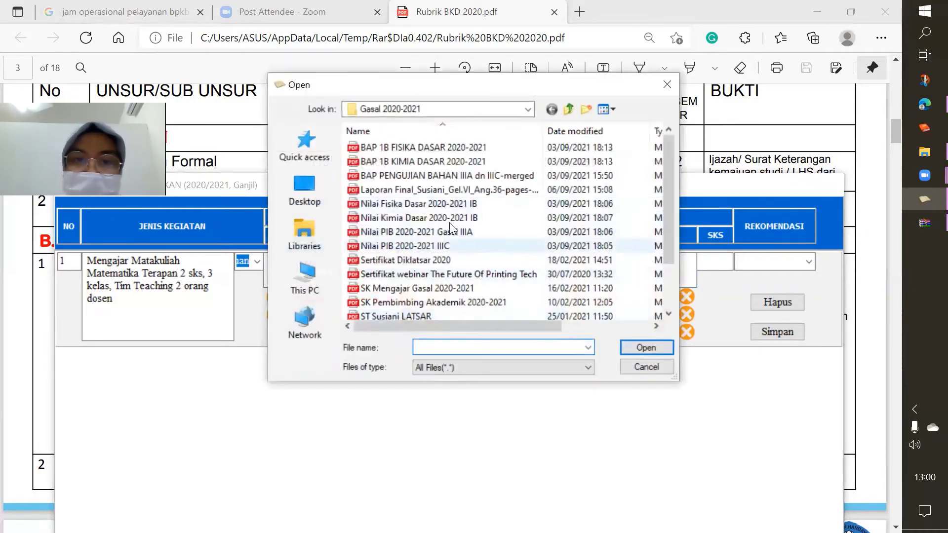
{"action": "left_click", "coordinate": [408, 232]}
{"action": "key", "text": "Down"}
{"action": "key", "text": "Up"}
{"action": "key", "text": "Up"}
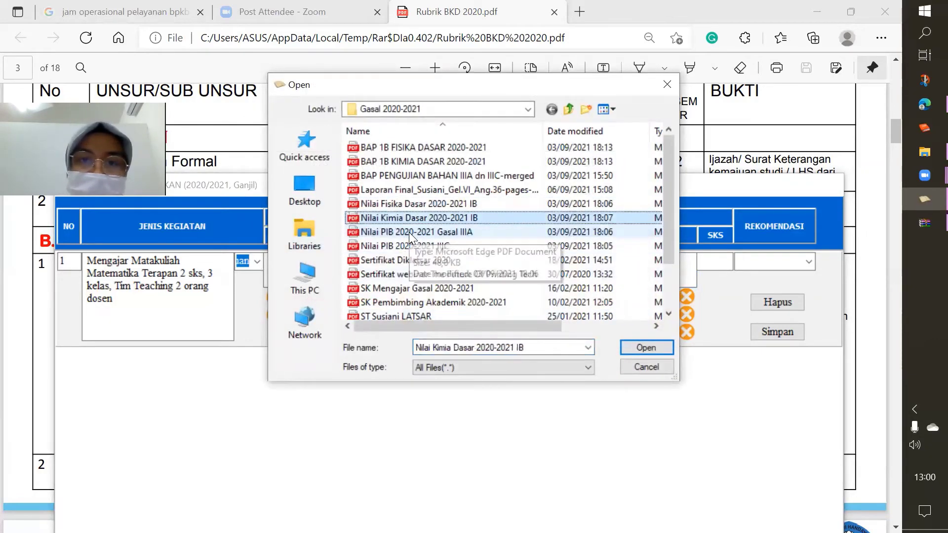
{"action": "key", "text": "Down"}
{"action": "key", "text": "Down"}
{"action": "key", "text": "Down"}
{"action": "key", "text": "Down"}
{"action": "key", "text": "Down"}
{"action": "key", "text": "Down"}
{"action": "key", "text": "Down"}
{"action": "key", "text": "Down"}
{"action": "key", "text": "Down"}
{"action": "key", "text": "Down"}
{"action": "key", "text": "Up"}
{"action": "key", "text": "Up"}
{"action": "key", "text": "Up"}
{"action": "key", "text": "Up"}
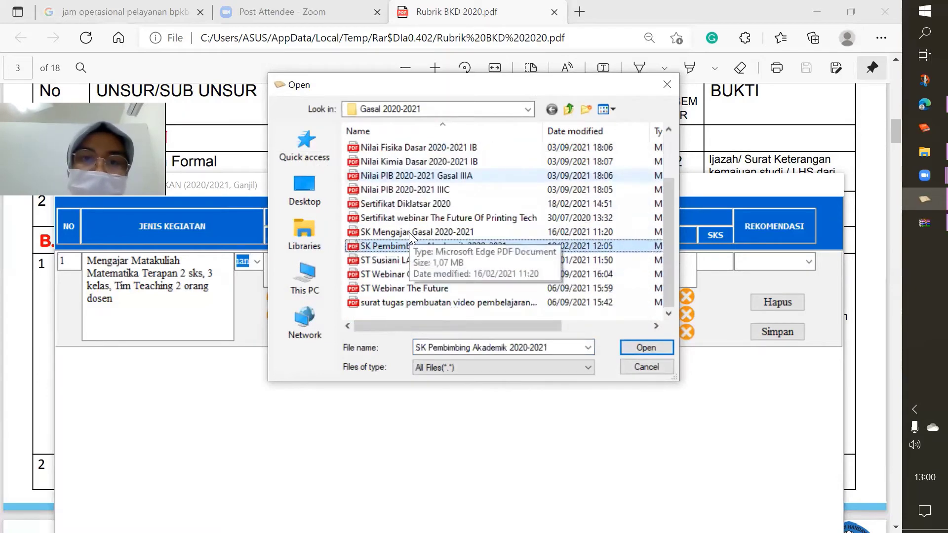
{"action": "key", "text": "Up"}
{"action": "key", "text": "Up"}
{"action": "key", "text": "Up"}
{"action": "key", "text": "Up"}
{"action": "key", "text": "Up"}
{"action": "key", "text": "Up"}
{"action": "key", "text": "Up"}
{"action": "key", "text": "Up"}
{"action": "key", "text": "Up"}
{"action": "key", "text": "Up"}
{"action": "key", "text": "Up"}
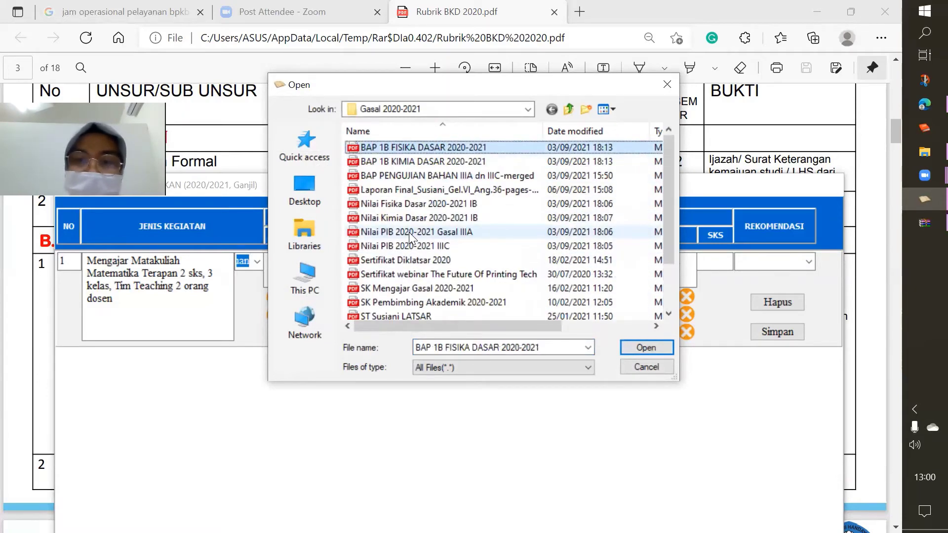
{"action": "key", "text": "Return"}
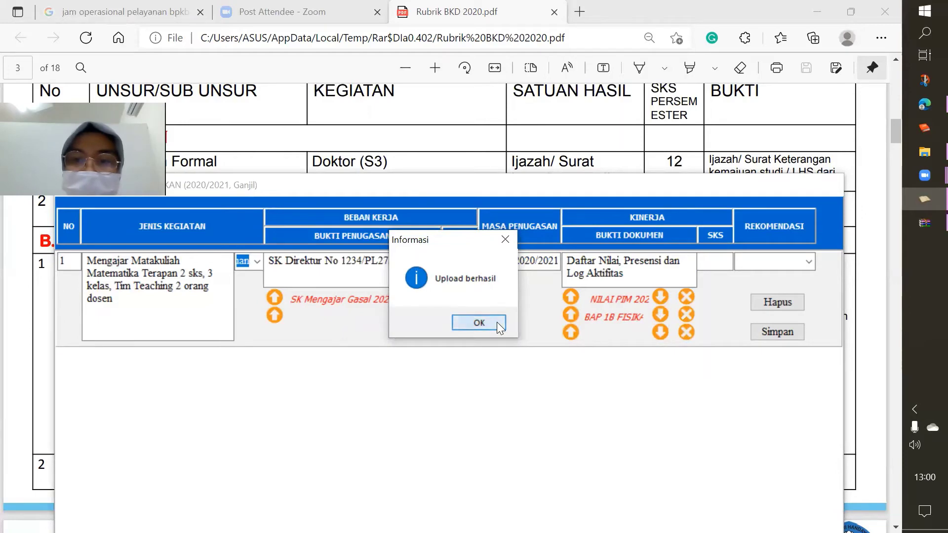
{"action": "left_click", "coordinate": [494, 321]}
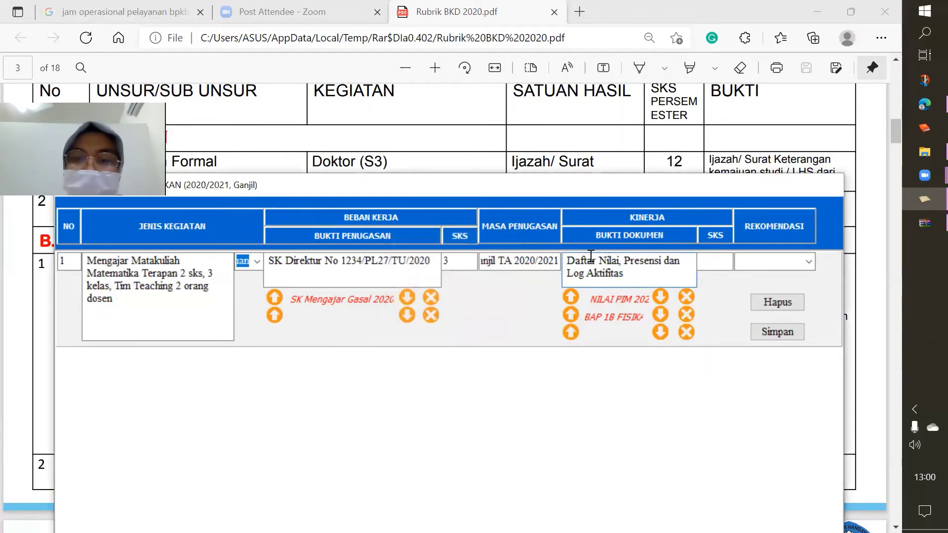
Enter Kinerja SKS 3, set REKOMENDASI to Selesai, and save row 1 with Simpan
{"action": "left_click", "coordinate": [719, 265]}
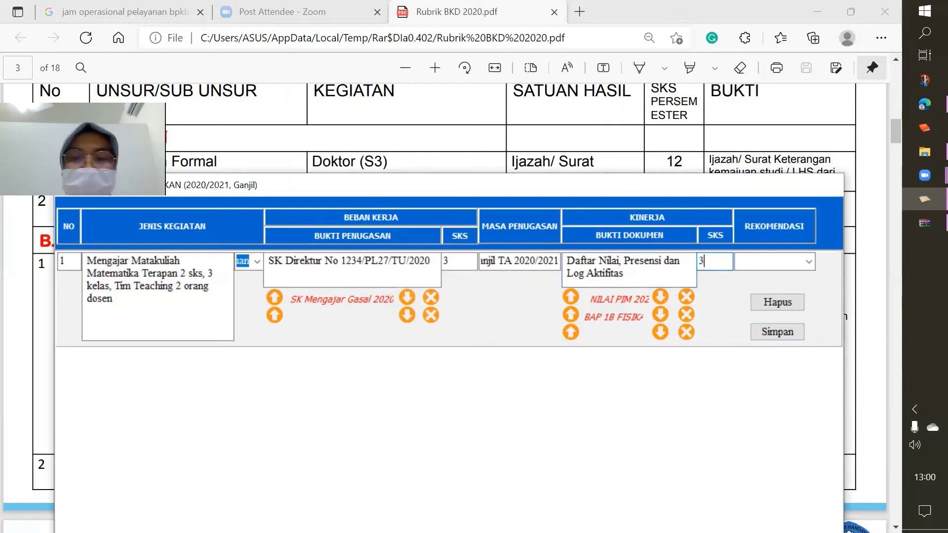
{"action": "left_click", "coordinate": [812, 260]}
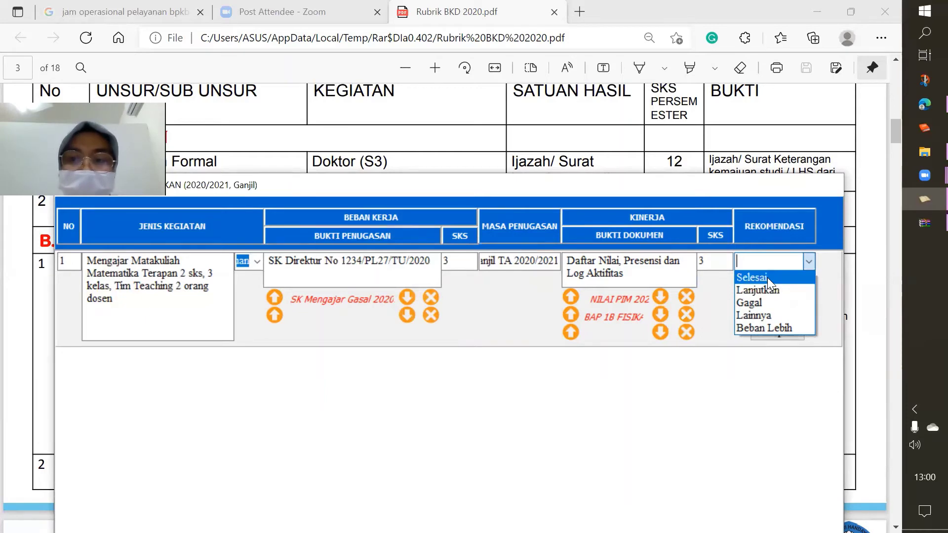
{"action": "left_click", "coordinate": [766, 277]}
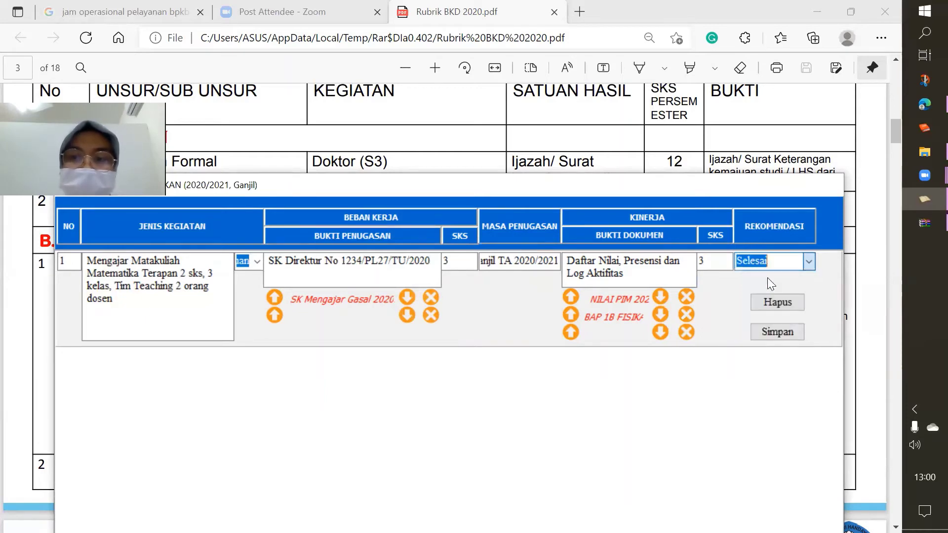
{"action": "left_click", "coordinate": [769, 333]}
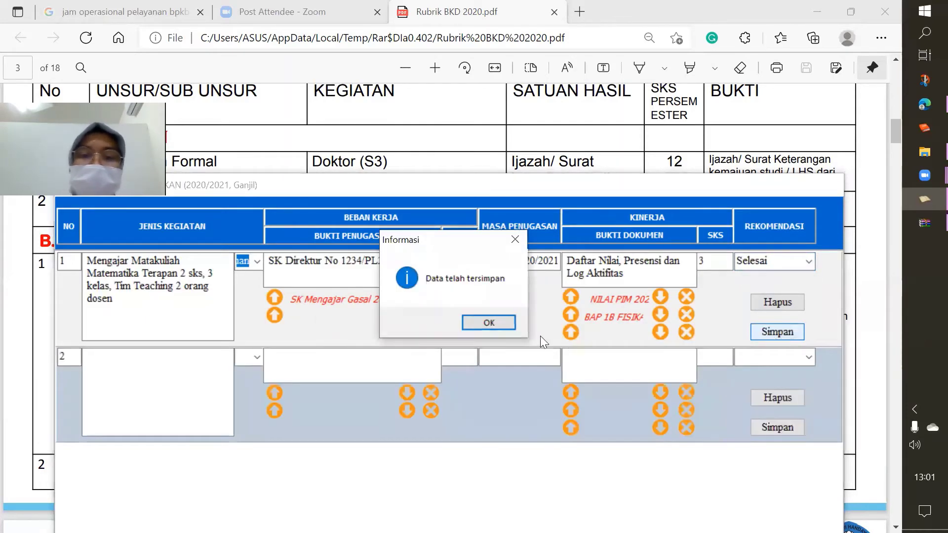
{"action": "left_click", "coordinate": [488, 324]}
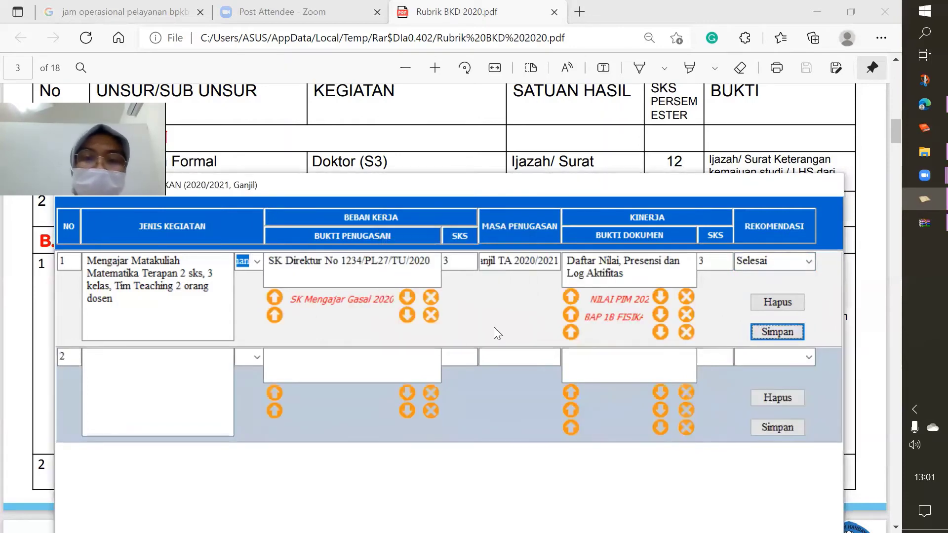
Copy row 1's activity description into row 2, replacing Matematika with Fisika
{"action": "left_click", "coordinate": [143, 371]}
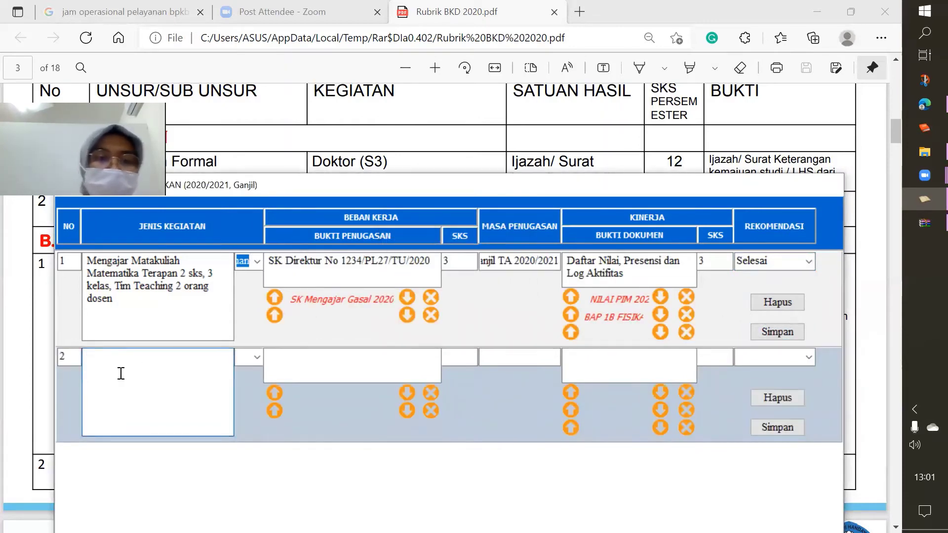
{"action": "left_click_drag", "start_coordinate": [113, 300], "coordinate": [88, 255]}
{"action": "key", "text": "ctrl+c"}
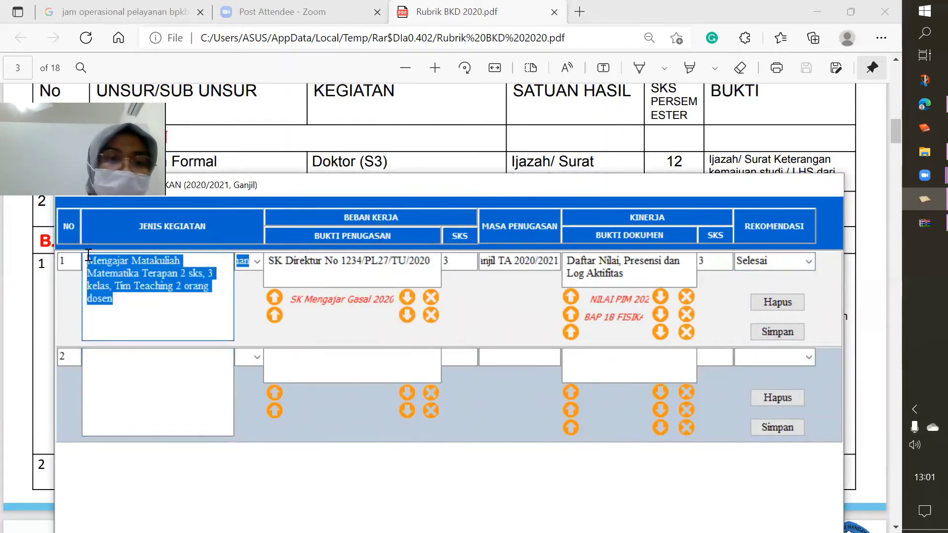
{"action": "left_click", "coordinate": [132, 362]}
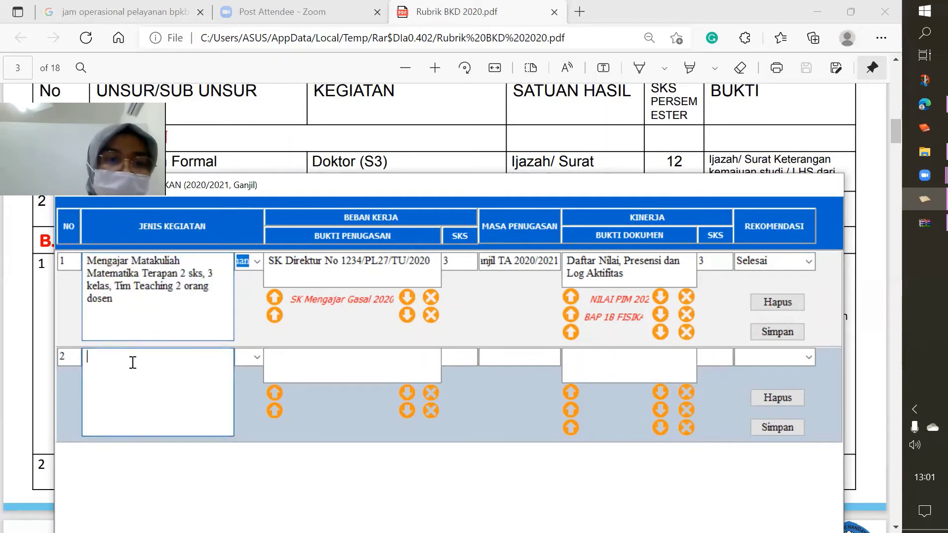
{"action": "key", "text": "ctrl+v"}
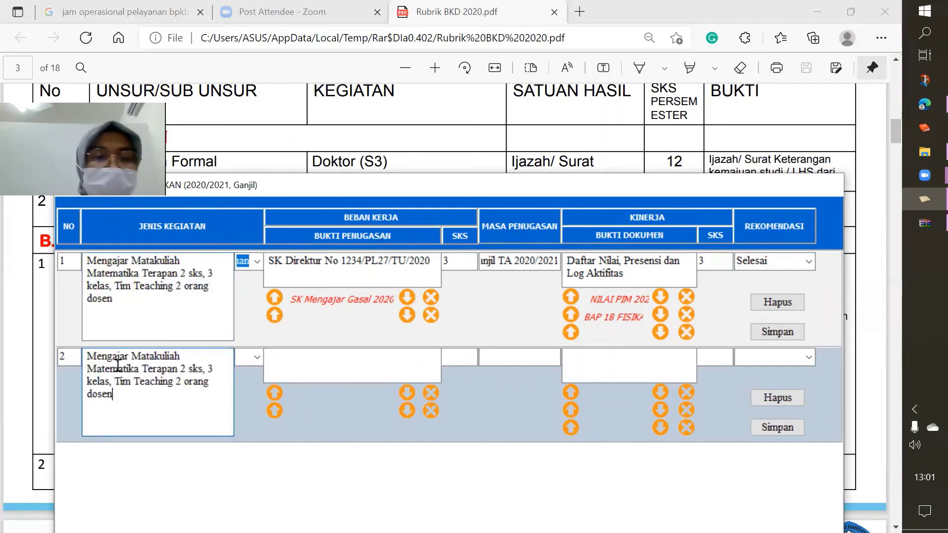
{"action": "double_click", "coordinate": [117, 367]}
{"action": "type", "text": "Fisika"}
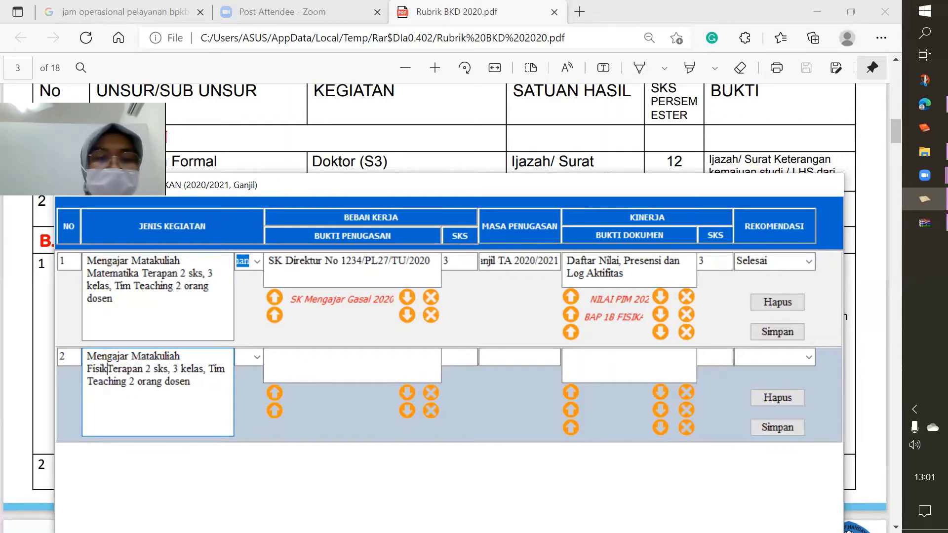
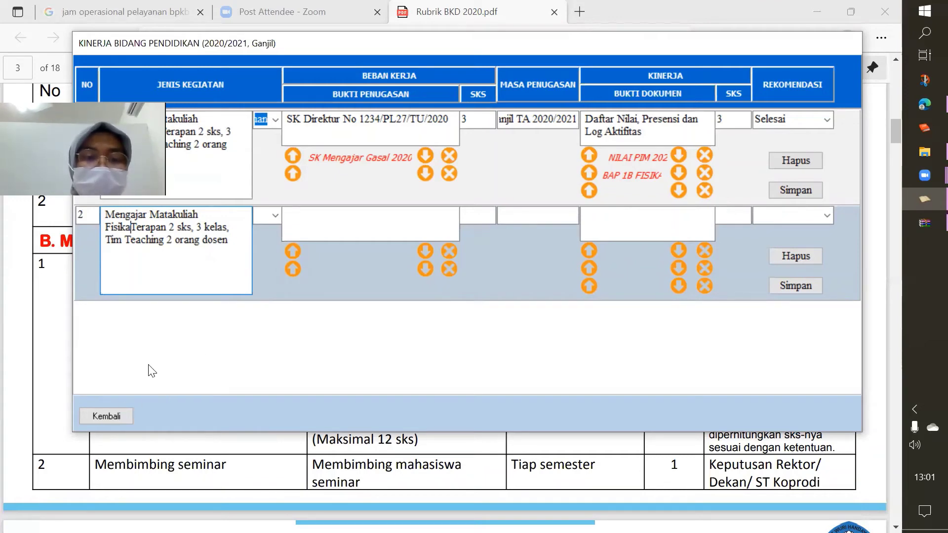
Leave the education form and open the 3 Kinerja Bidang Penelitian form
{"action": "left_click", "coordinate": [92, 416]}
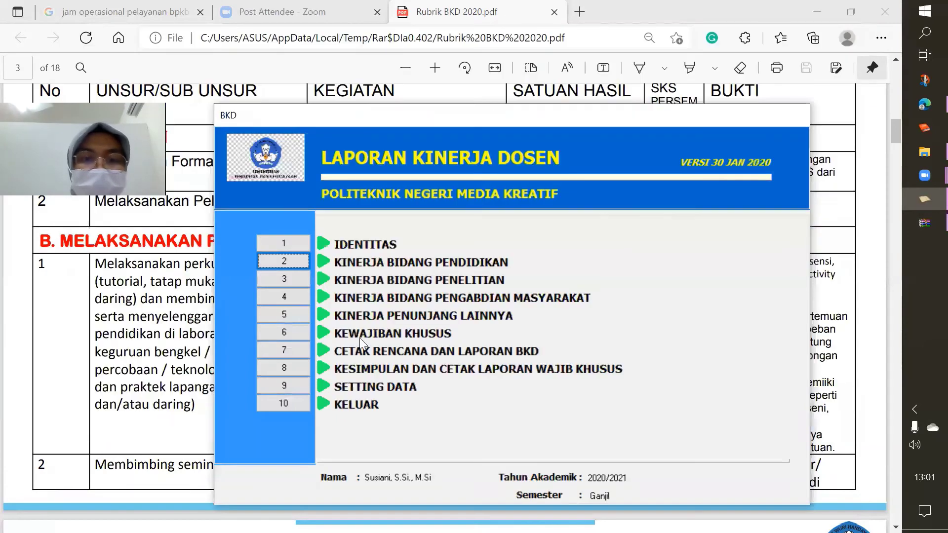
{"action": "left_click", "coordinate": [285, 278]}
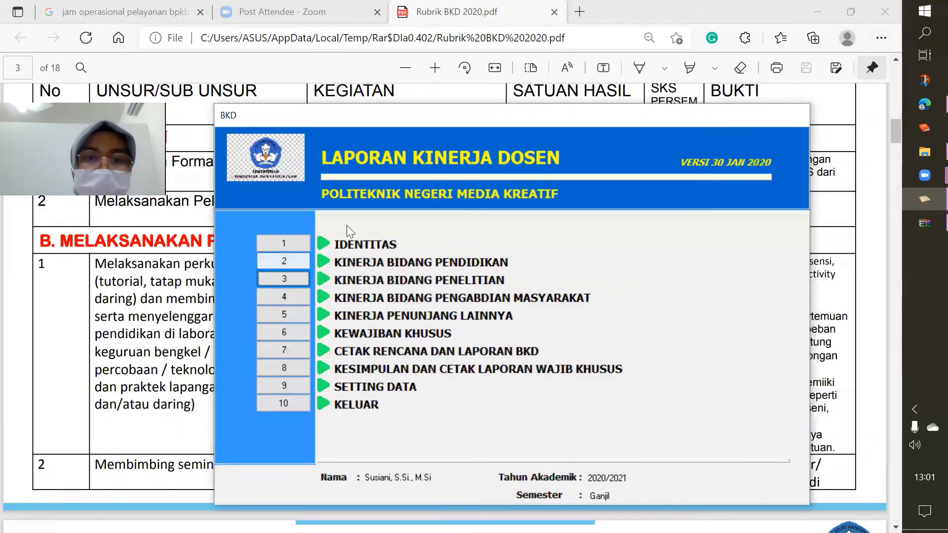
{"action": "left_click", "coordinate": [295, 276]}
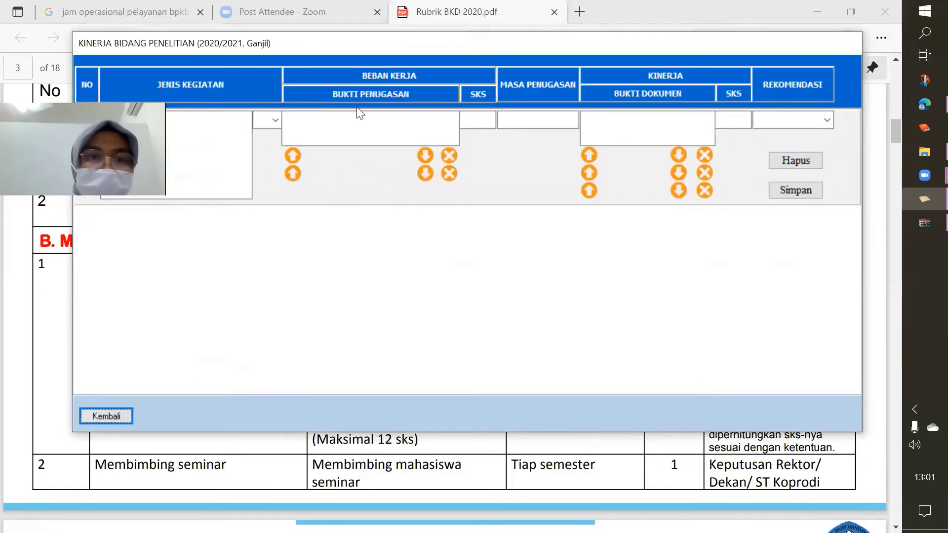
Enter 'Melakukan penelitian dengan' as the research activity under category D, then bring up the rubric PDF
{"action": "left_click", "coordinate": [202, 154]}
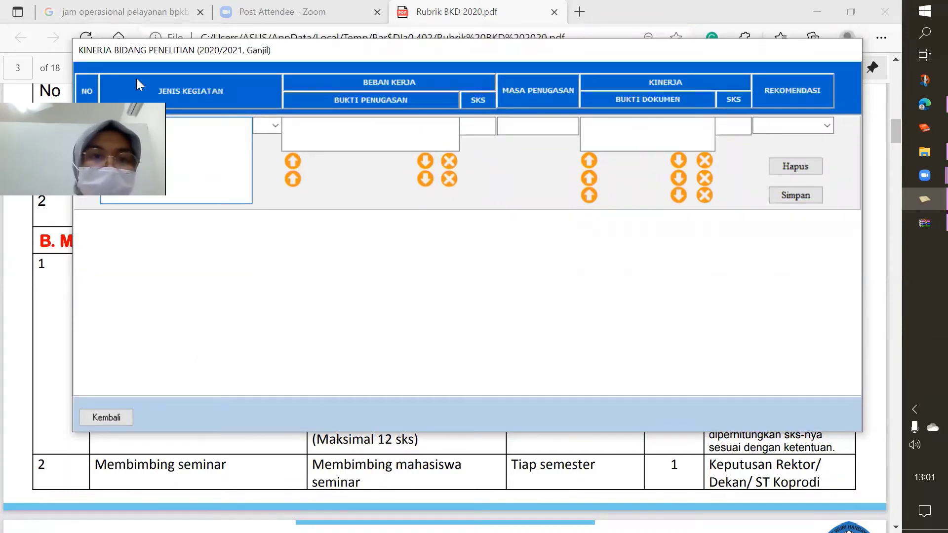
{"action": "type", "text": "M"}
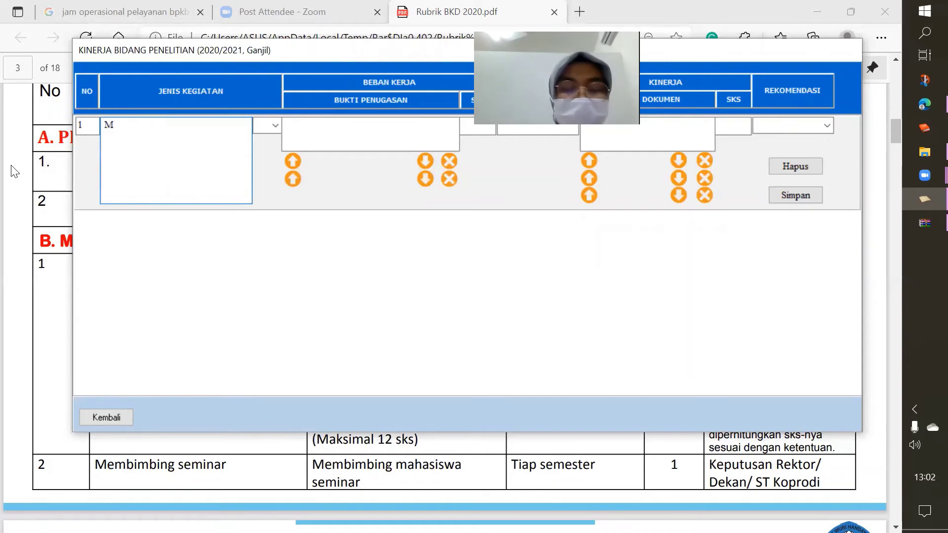
{"action": "type", "text": "elakukan pene"}
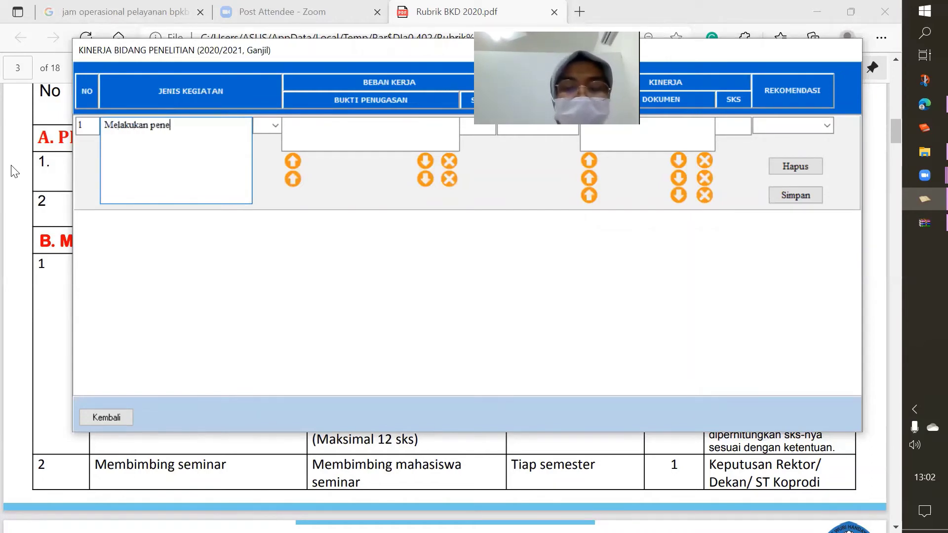
{"action": "type", "text": "litian dengan judul ..."}
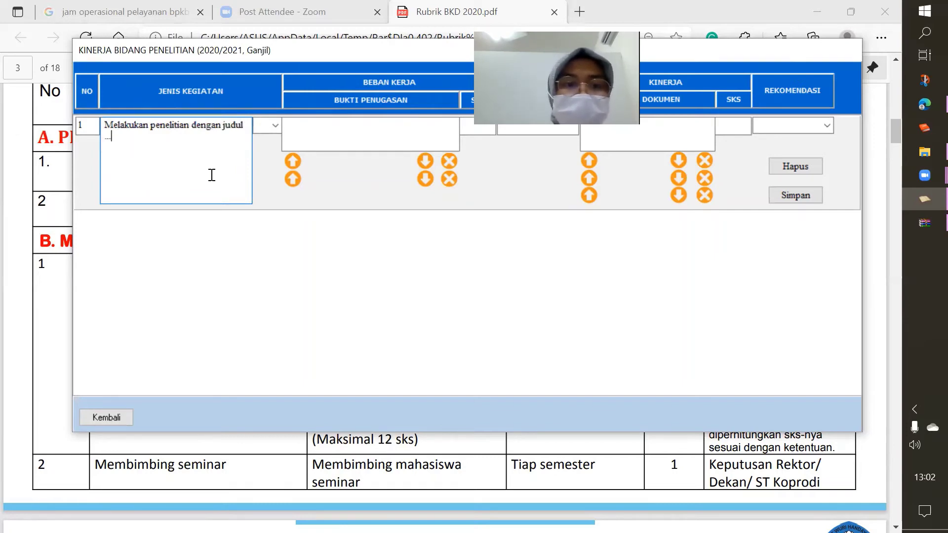
{"action": "left_click", "coordinate": [275, 125]}
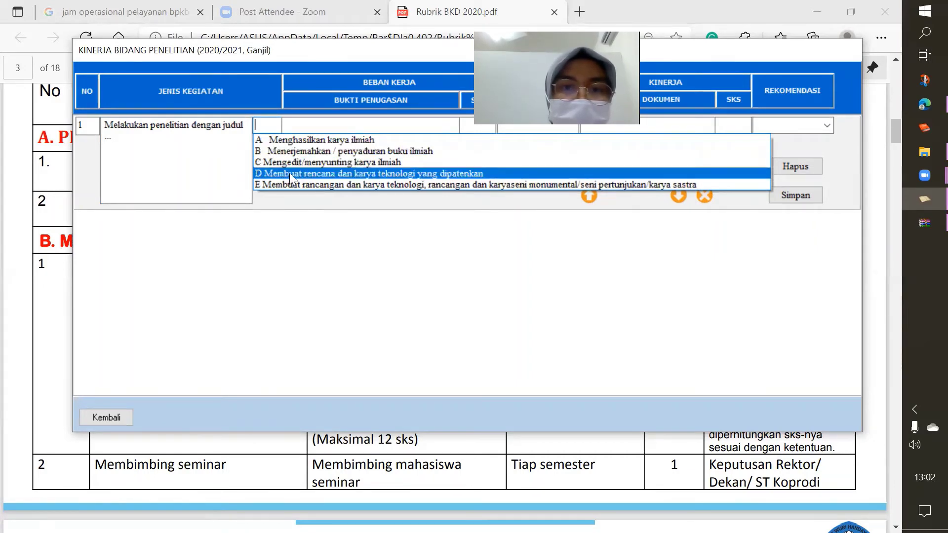
{"action": "left_click", "coordinate": [289, 173]}
{"action": "left_click", "coordinate": [329, 130]}
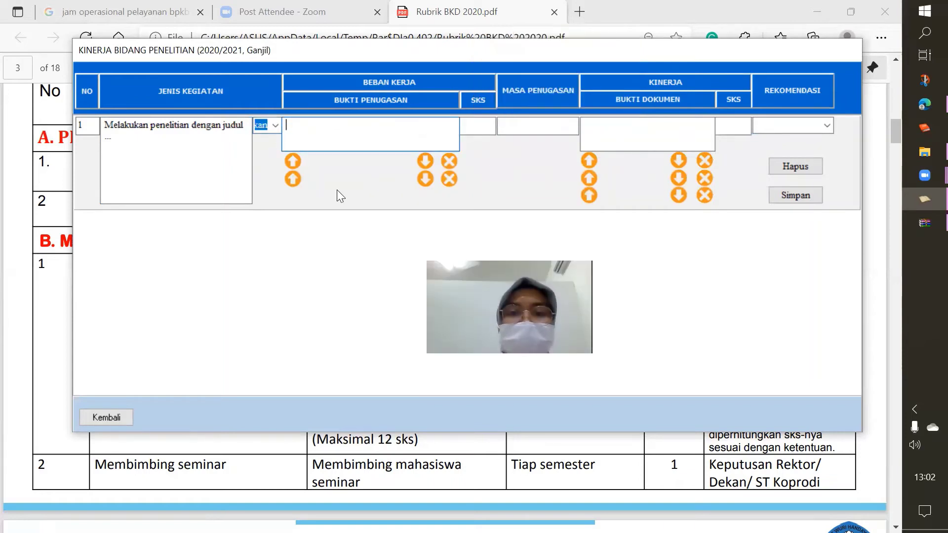
{"action": "left_click", "coordinate": [58, 271]}
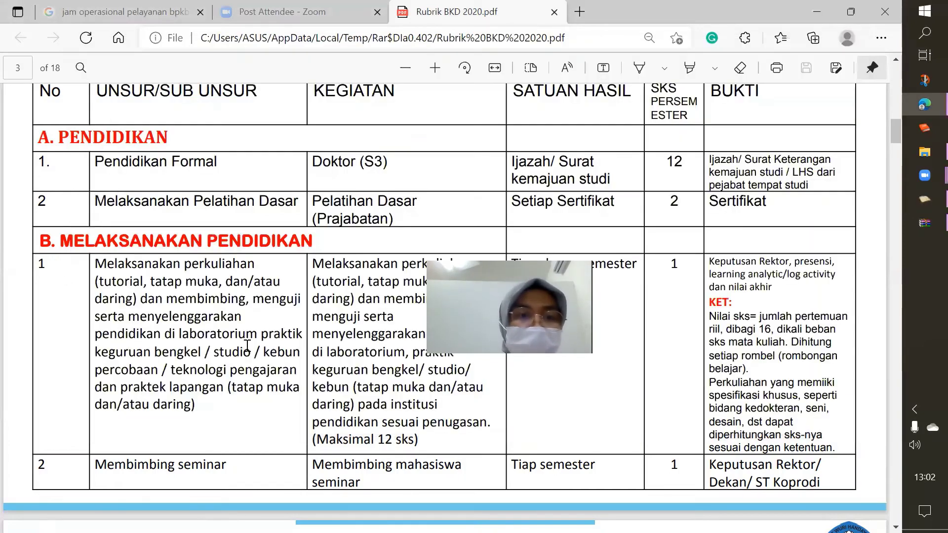
Scroll the Rubrik BKD 2020 PDF from page 3 down to page 7, toward the research section
{"action": "scroll", "coordinate": [247, 345], "scroll_direction": "down", "scroll_amount": 10}
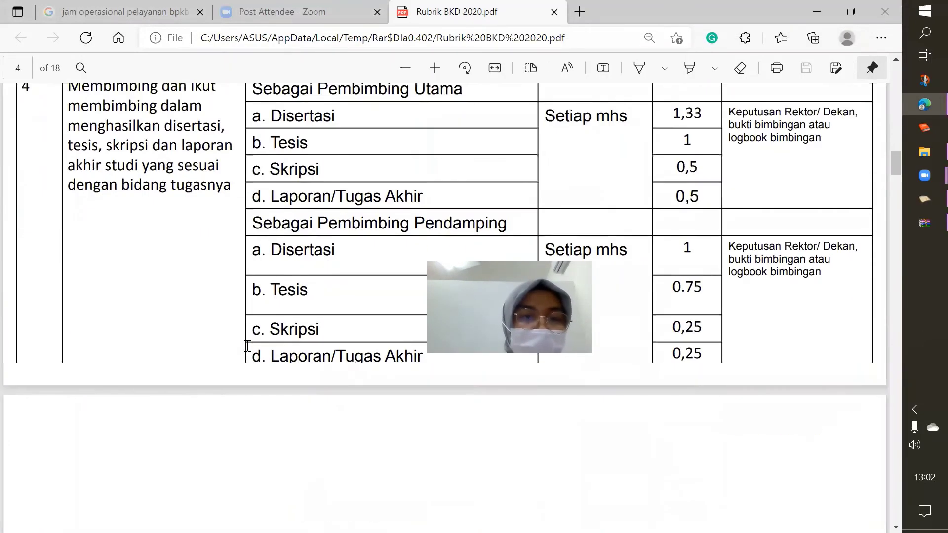
{"action": "scroll", "coordinate": [247, 345], "scroll_direction": "down", "scroll_amount": 15}
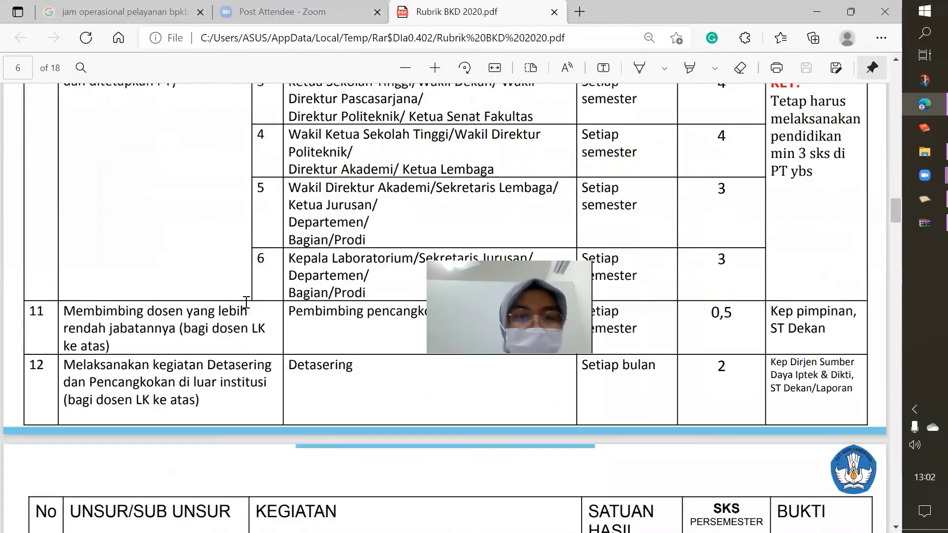
{"action": "scroll", "coordinate": [246, 302], "scroll_direction": "down", "scroll_amount": 10}
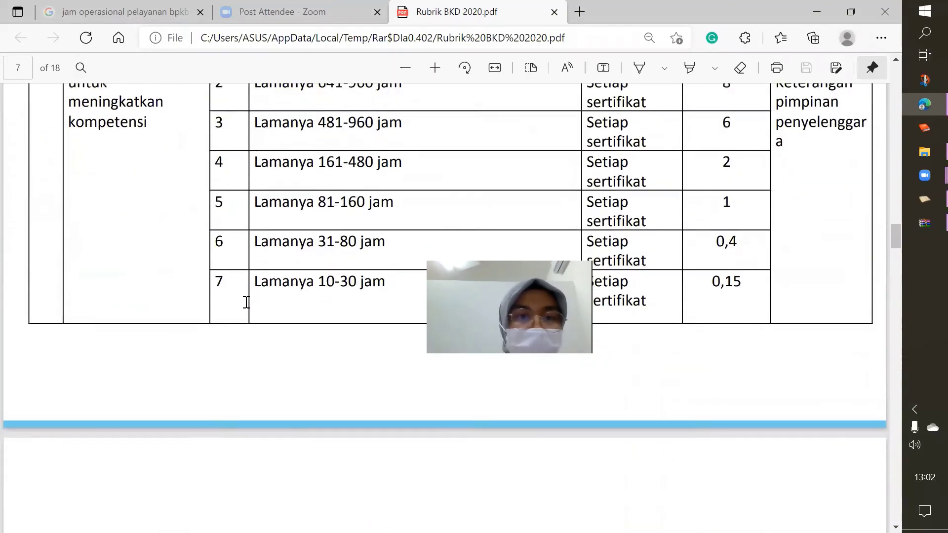
{"action": "scroll", "coordinate": [246, 302], "scroll_direction": "down", "scroll_amount": 7}
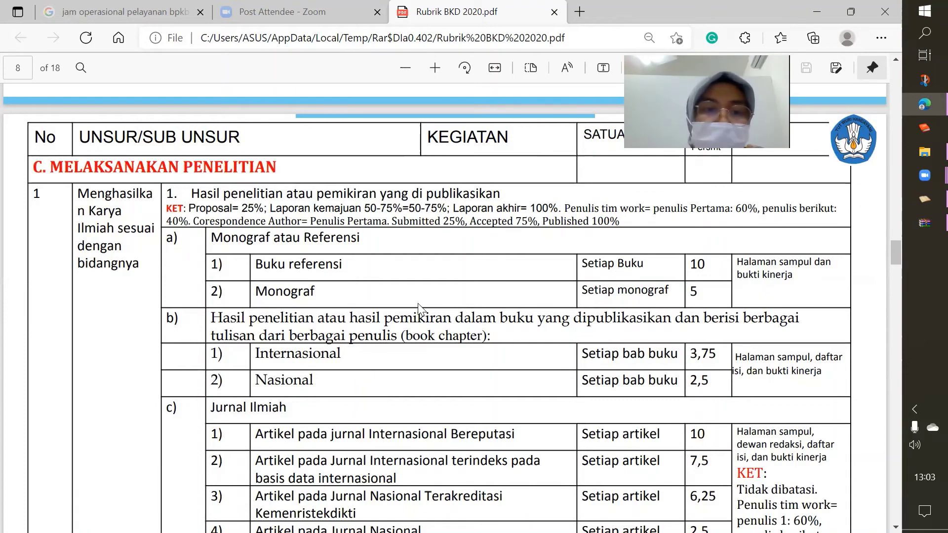
Scroll through rubric pages 8–10 to review credits for patented and unpatented technology designs
{"action": "scroll", "coordinate": [419, 308], "scroll_direction": "down", "scroll_amount": 3}
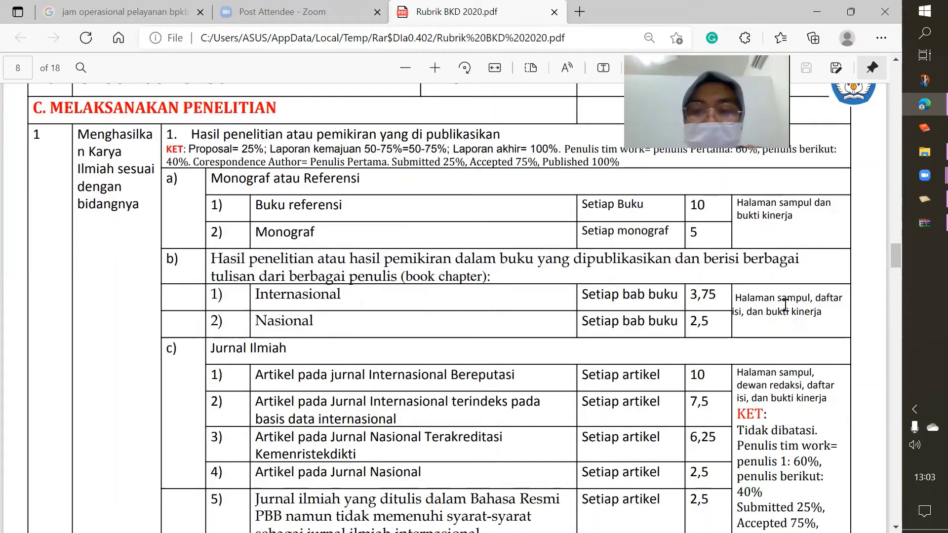
{"action": "scroll", "coordinate": [293, 222], "scroll_direction": "down", "scroll_amount": 4}
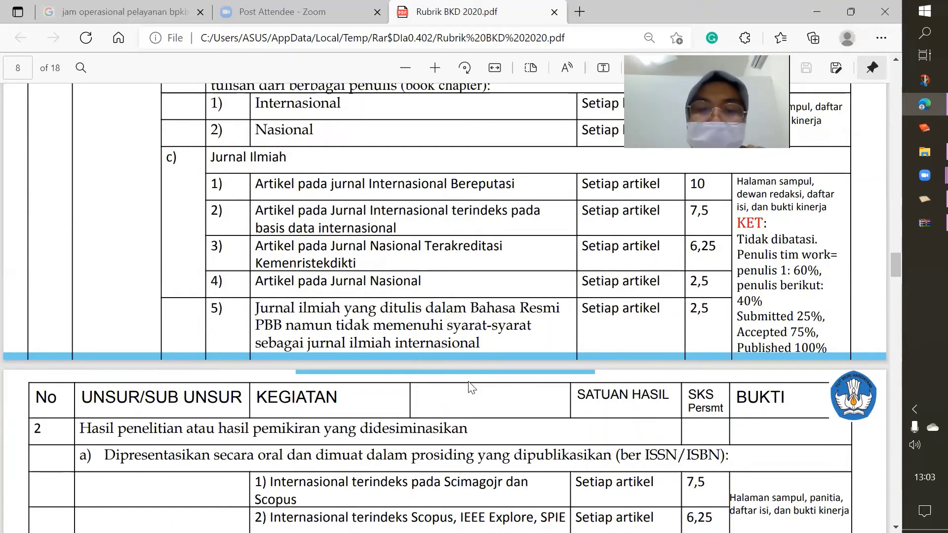
{"action": "scroll", "coordinate": [472, 387], "scroll_direction": "down", "scroll_amount": 2}
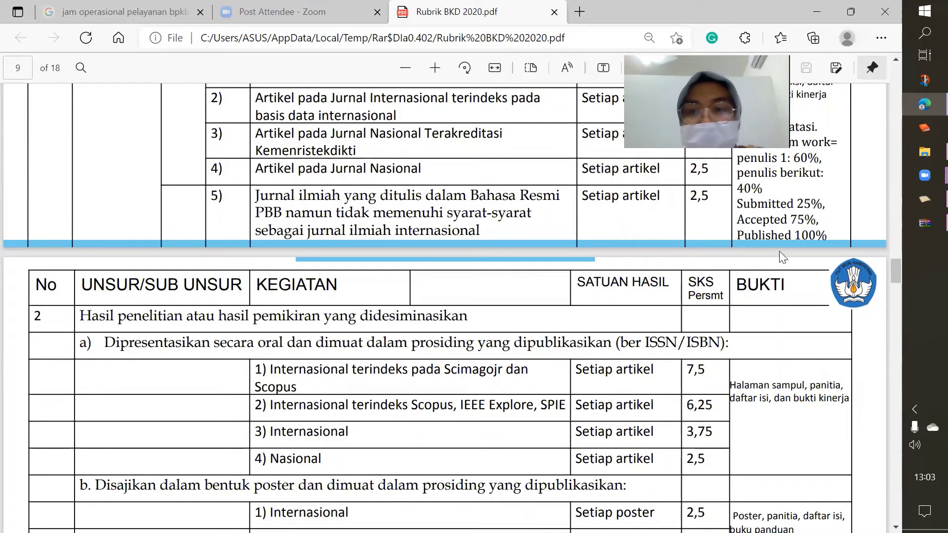
{"action": "scroll", "coordinate": [799, 196], "scroll_direction": "up", "scroll_amount": 2}
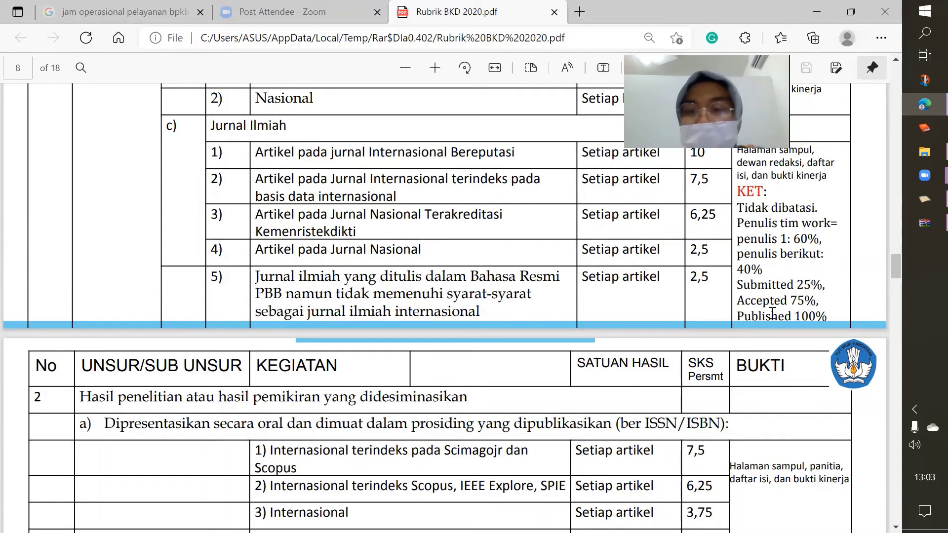
{"action": "scroll", "coordinate": [742, 291], "scroll_direction": "down", "scroll_amount": 3}
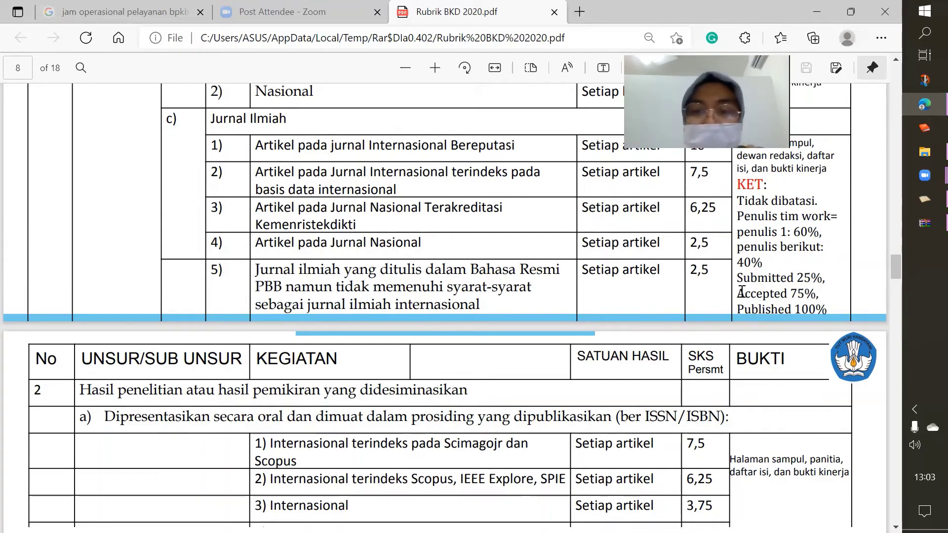
{"action": "scroll", "coordinate": [742, 290], "scroll_direction": "up", "scroll_amount": 2}
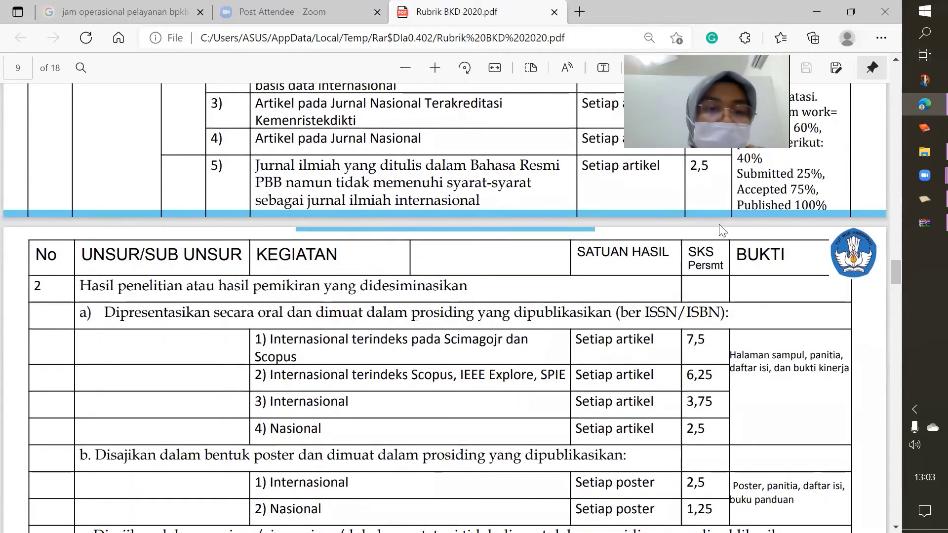
{"action": "scroll", "coordinate": [722, 231], "scroll_direction": "down", "scroll_amount": 8}
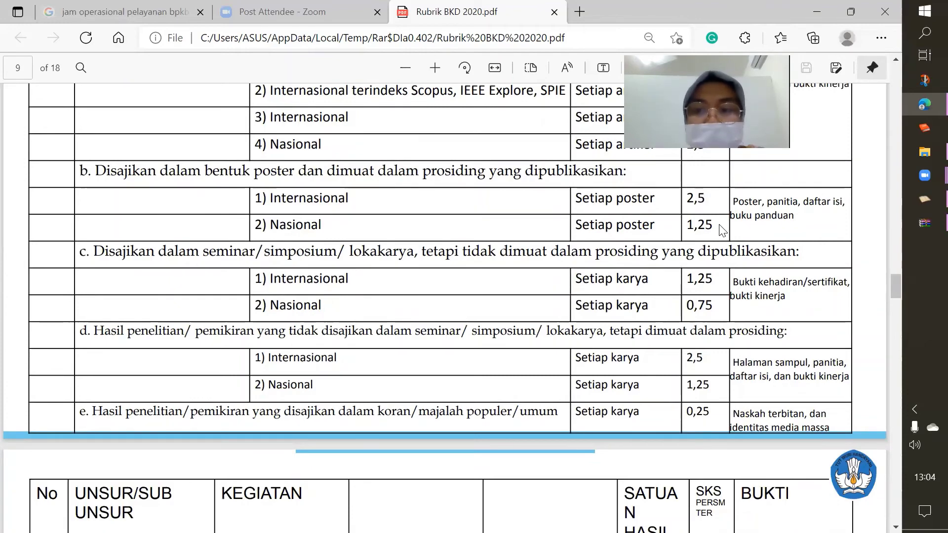
{"action": "scroll", "coordinate": [722, 231], "scroll_direction": "down", "scroll_amount": 10}
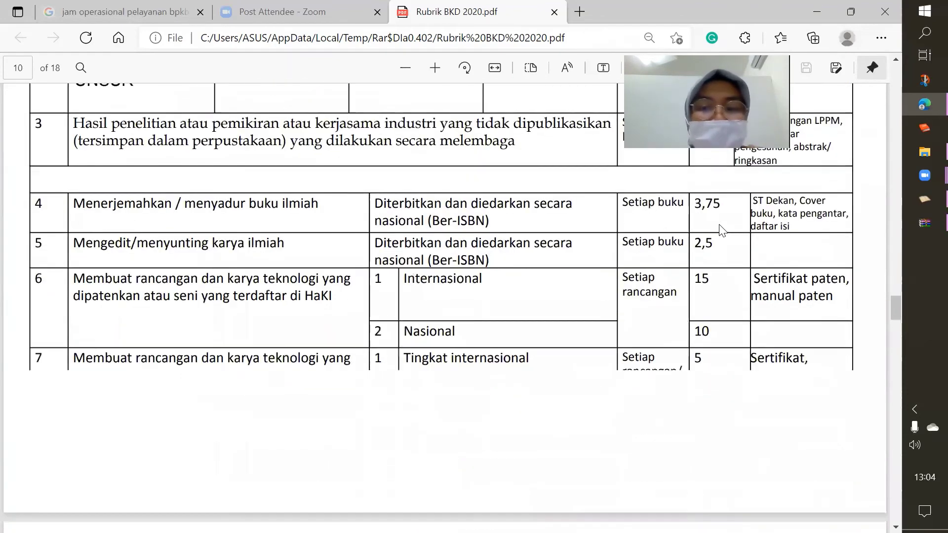
Save research row 1 with Simpan, confirm the Informasi notice, and return to the main menu
{"action": "left_click", "coordinate": [914, 196]}
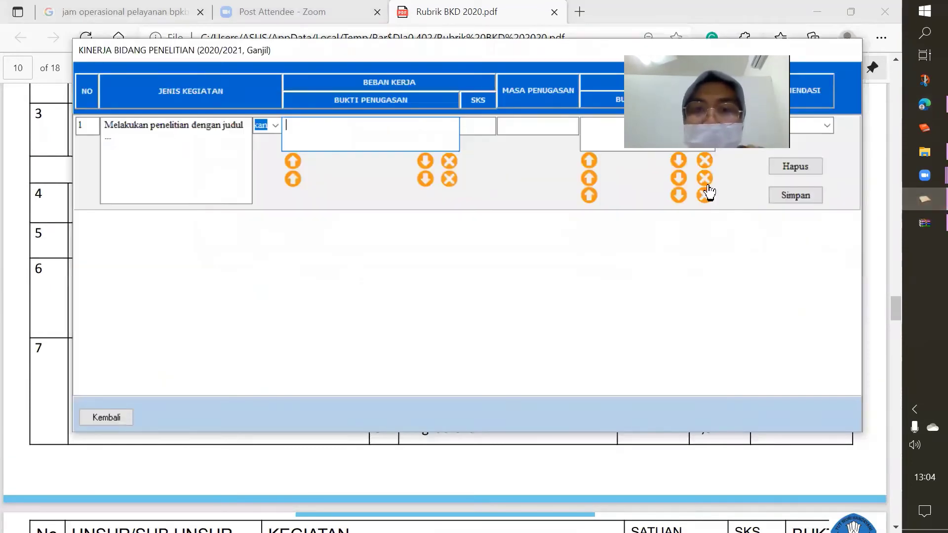
{"action": "left_click", "coordinate": [782, 195]}
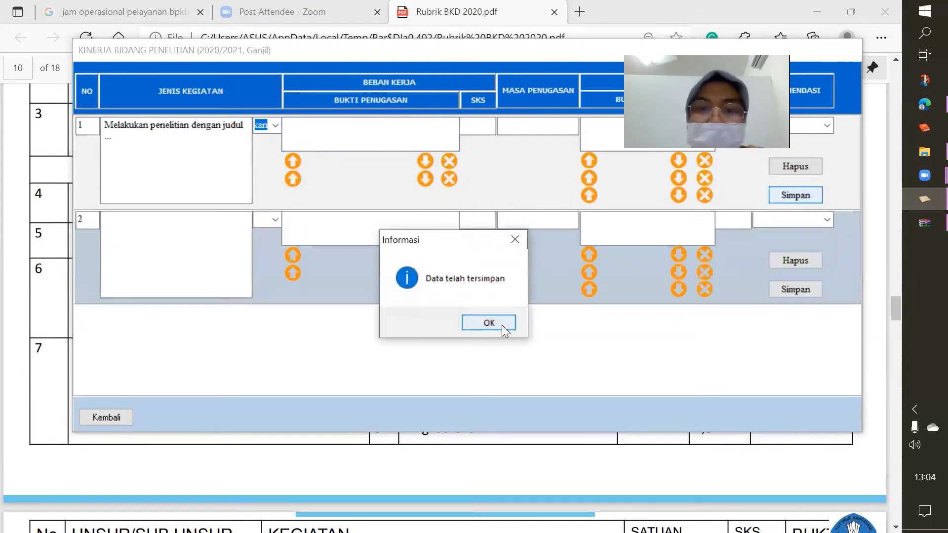
{"action": "left_click", "coordinate": [501, 324]}
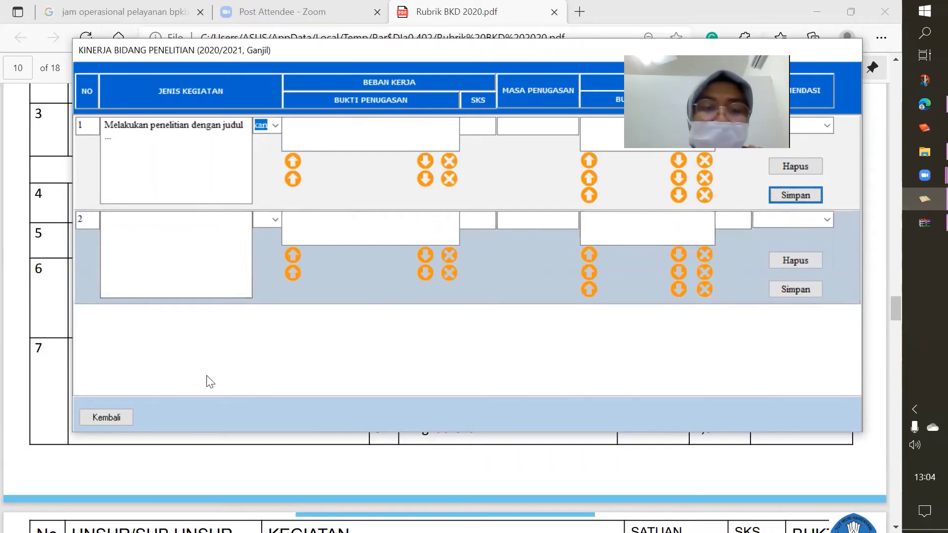
{"action": "left_click", "coordinate": [106, 418]}
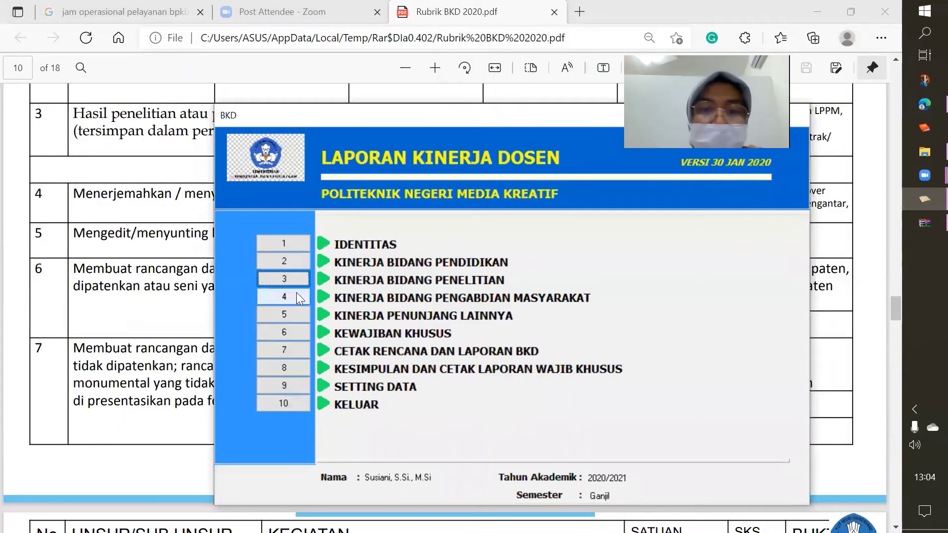
Open the Pengabdian Masyarakat form, draft an activity, and choose category A, Menduduki jabatan pimpinan
{"action": "left_click", "coordinate": [275, 297]}
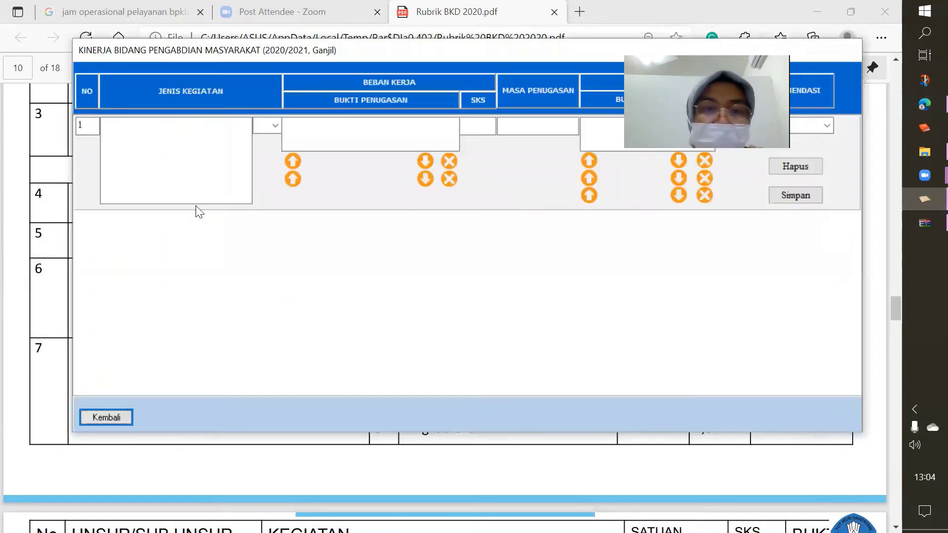
{"action": "left_click", "coordinate": [138, 140]}
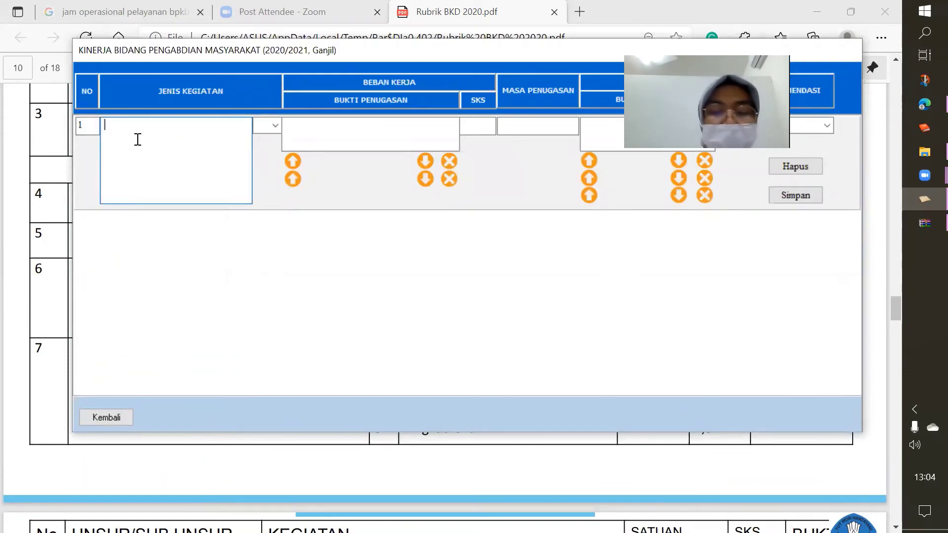
{"action": "type", "text": "Melaku"}
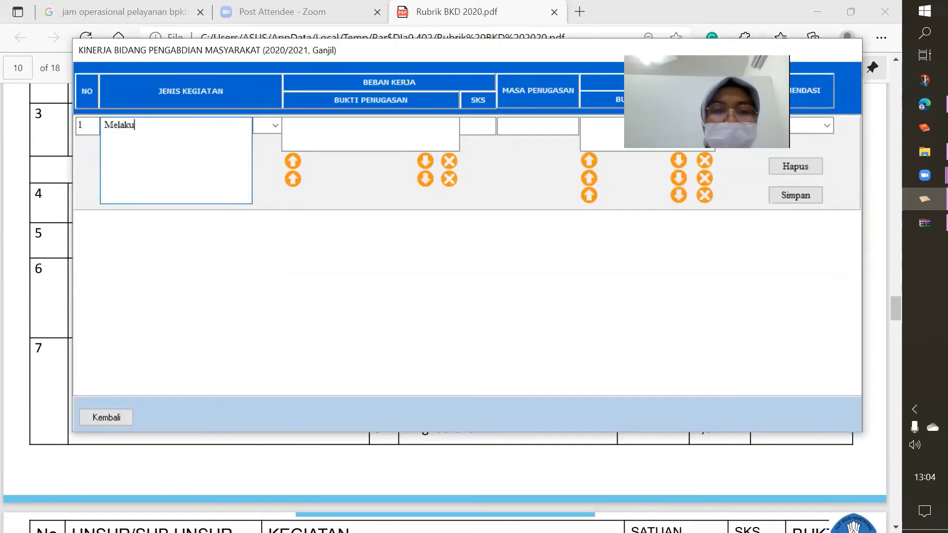
{"action": "type", "text": "kan penga"}
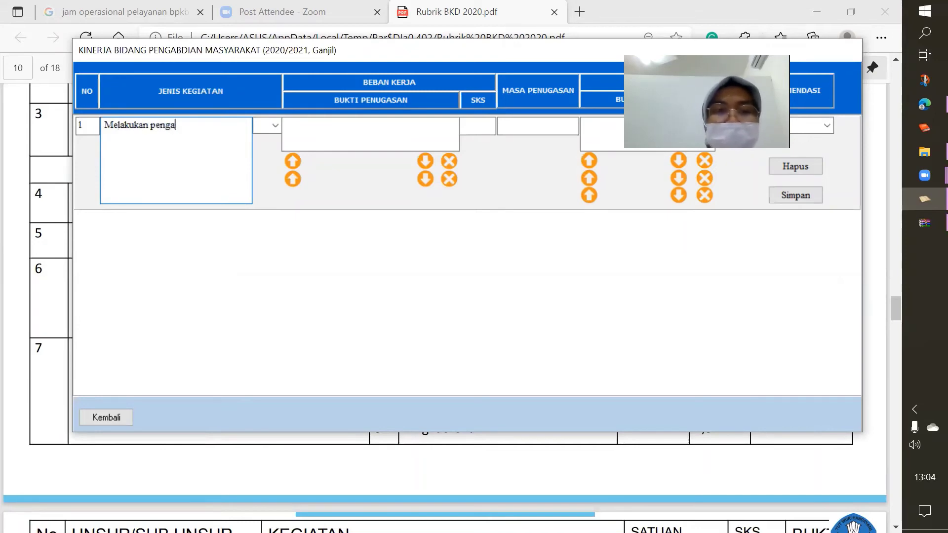
{"action": "left_click", "coordinate": [275, 125]}
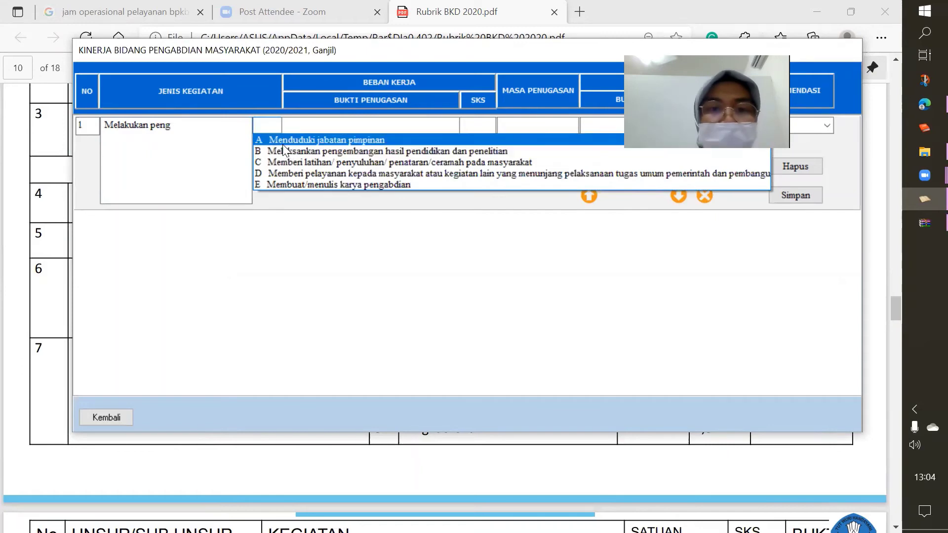
{"action": "left_click", "coordinate": [283, 143]}
Replace row 1's activity text with 'Menjabat sebagai direktur'
{"action": "left_click", "coordinate": [186, 134]}
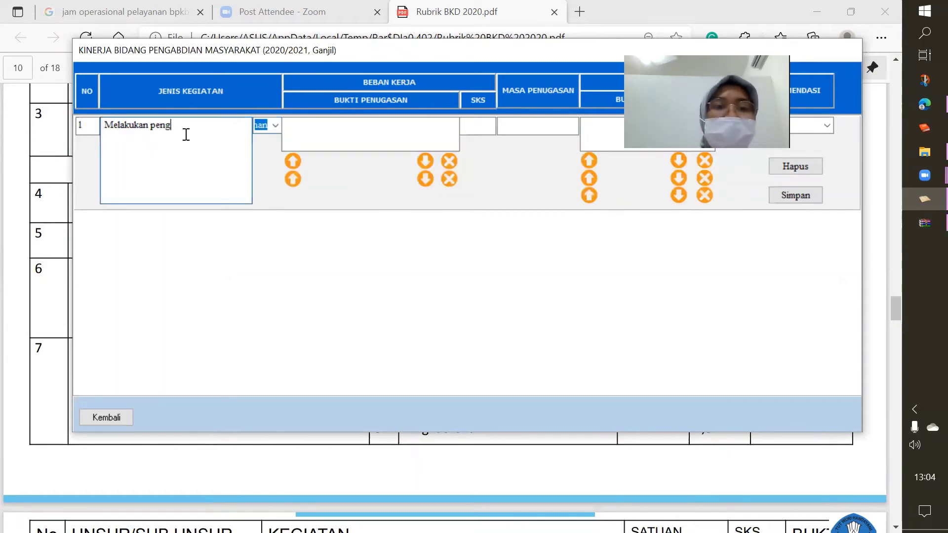
{"action": "key", "text": "BackSpace"}
{"action": "key", "text": "BackSpace"}
{"action": "key", "text": "BackSpace"}
{"action": "key", "text": "BackSpace"}
{"action": "key", "text": "BackSpace"}
{"action": "key", "text": "BackSpace"}
{"action": "key", "text": "BackSpace"}
{"action": "key", "text": "BackSpace"}
{"action": "key", "text": "BackSpace"}
{"action": "key", "text": "BackSpace"}
{"action": "key", "text": "BackSpace"}
{"action": "key", "text": "BackSpace"}
{"action": "key", "text": "BackSpace"}
{"action": "key", "text": "BackSpace"}
{"action": "type", "text": "M"}
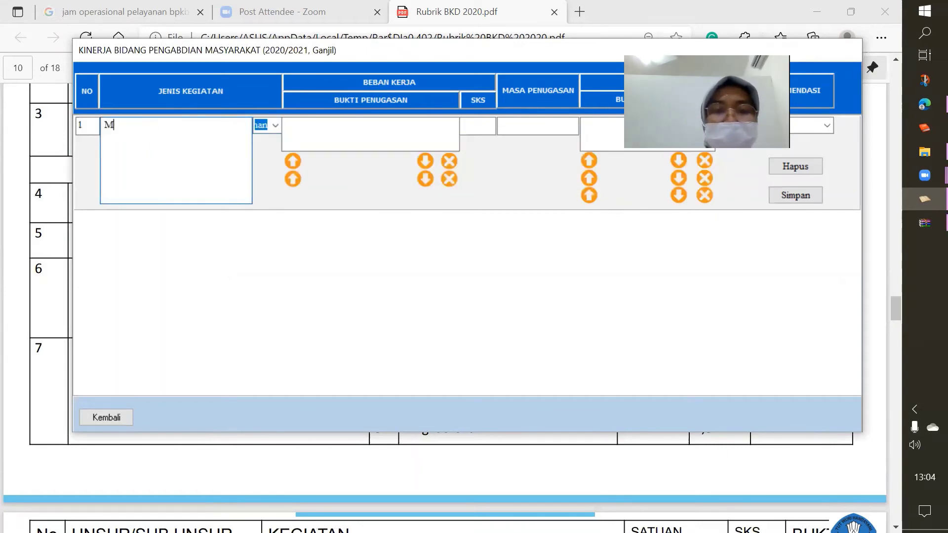
{"action": "type", "text": "enjabar"}
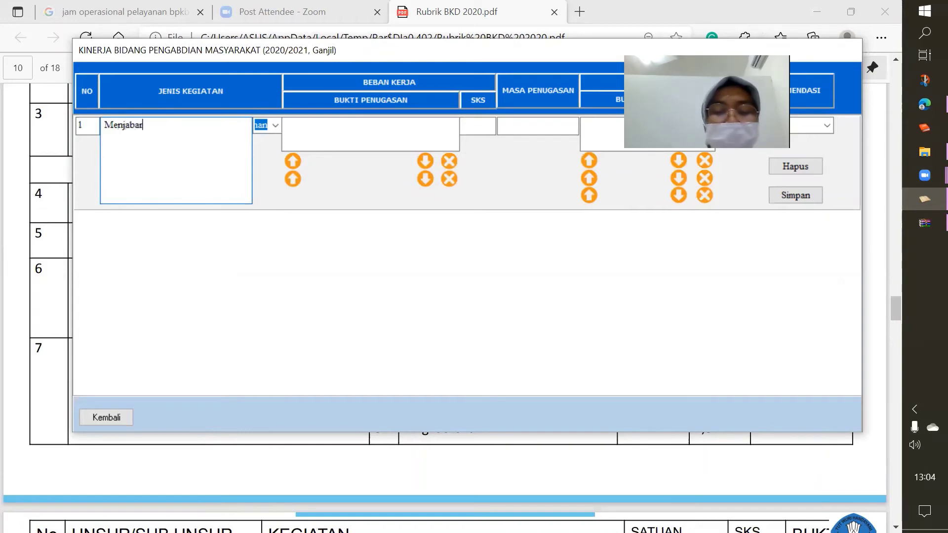
{"action": "key", "text": "BackSpace"}
{"action": "type", "text": "t sebagai"}
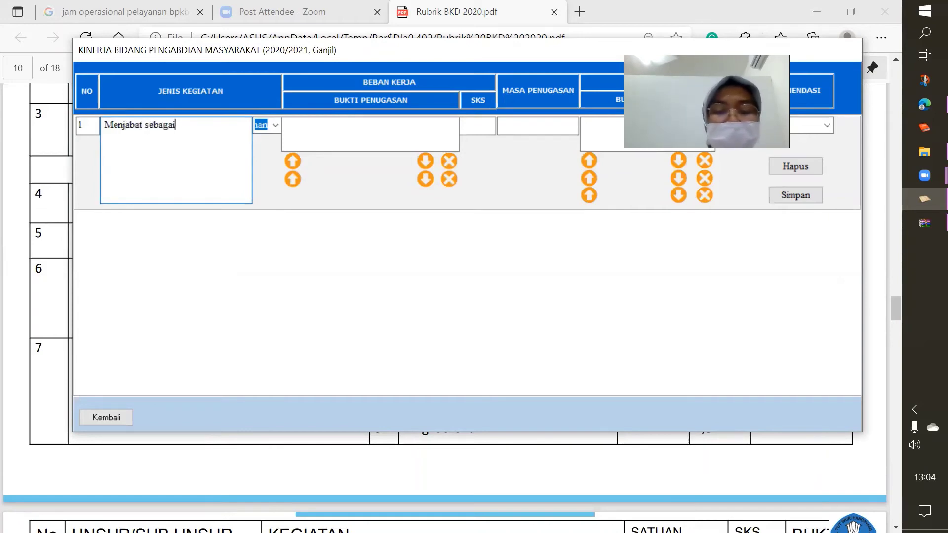
{"action": "type", "text": " diekan"}
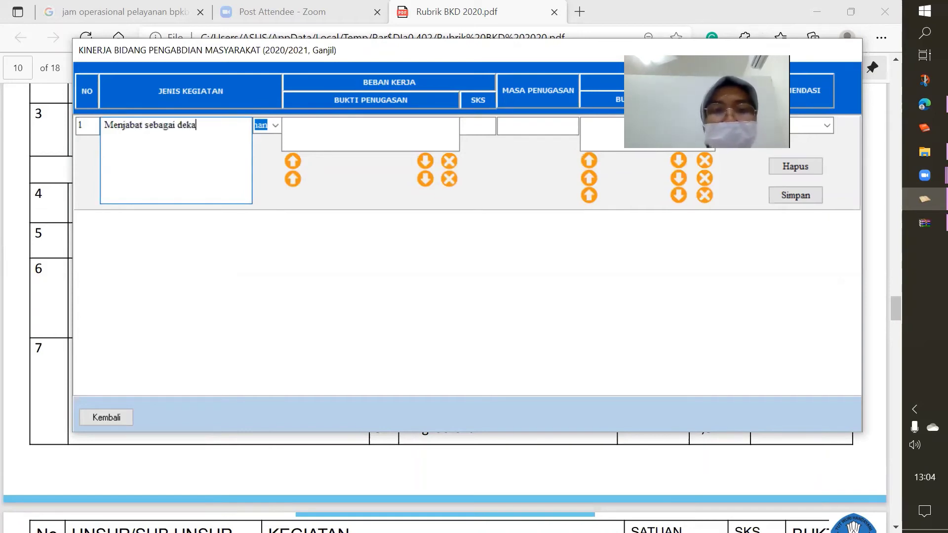
{"action": "key", "text": "BackSpace"}
{"action": "key", "text": "BackSpace"}
{"action": "key", "text": "BackSpace"}
{"action": "type", "text": "irektur"}
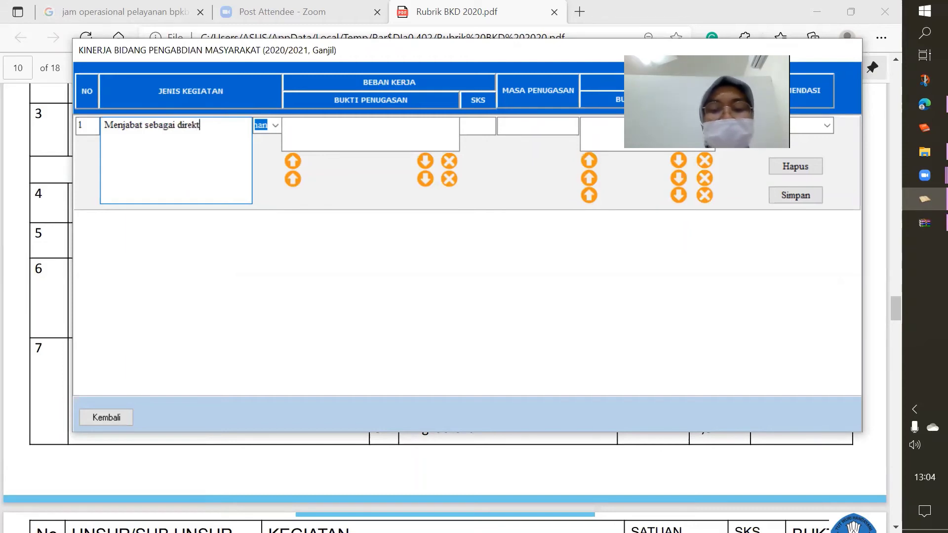
{"action": "left_click", "coordinate": [294, 145]}
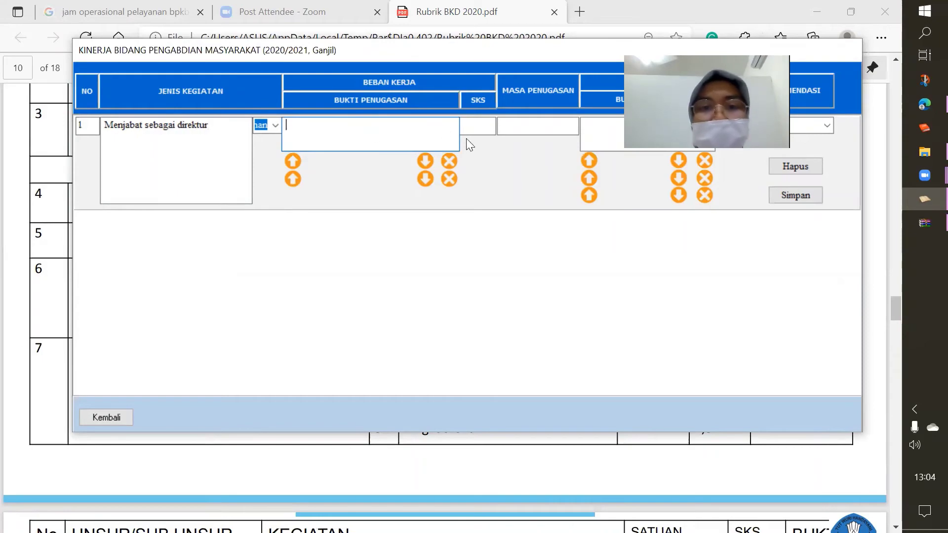
Review the rubric's community-service section D on page 11, then return to the BKD form
{"action": "left_click", "coordinate": [126, 479]}
{"action": "scroll", "coordinate": [126, 478], "scroll_direction": "down", "scroll_amount": 10}
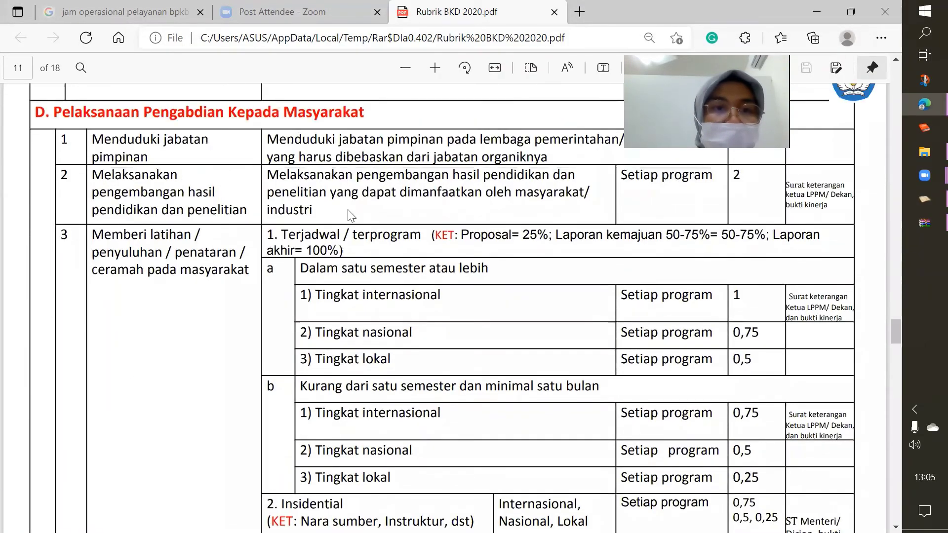
{"action": "scroll", "coordinate": [350, 216], "scroll_direction": "down", "scroll_amount": 2}
{"action": "scroll", "coordinate": [351, 215], "scroll_direction": "up", "scroll_amount": 4}
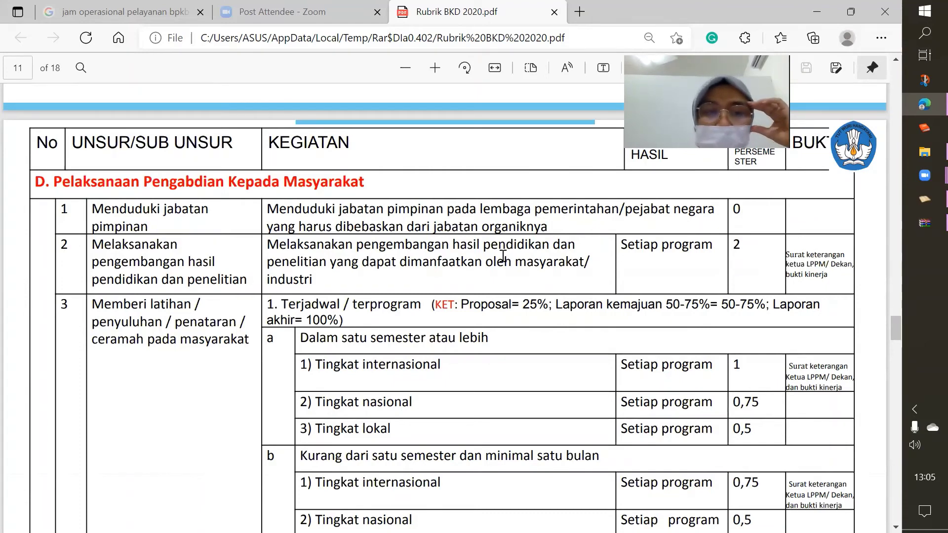
{"action": "scroll", "coordinate": [386, 255], "scroll_direction": "down", "scroll_amount": 3}
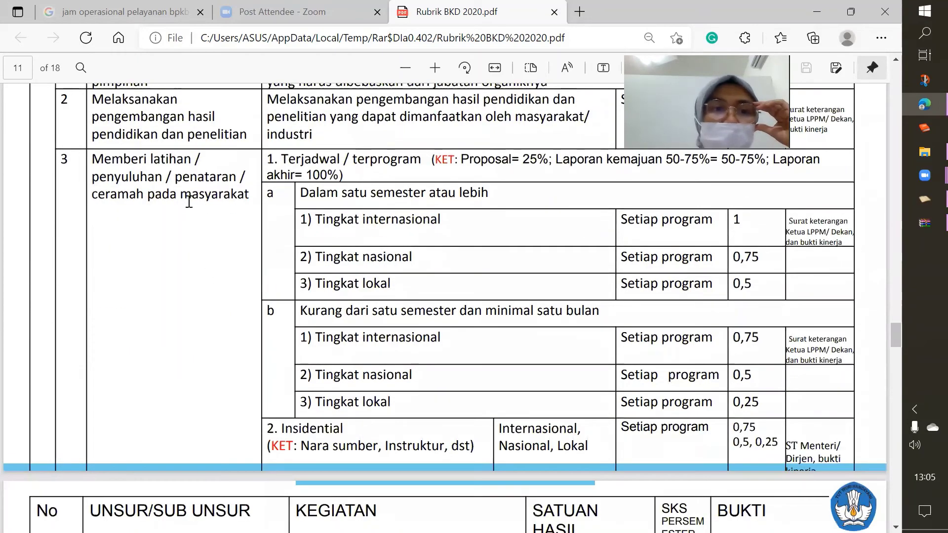
{"action": "left_click", "coordinate": [924, 198]}
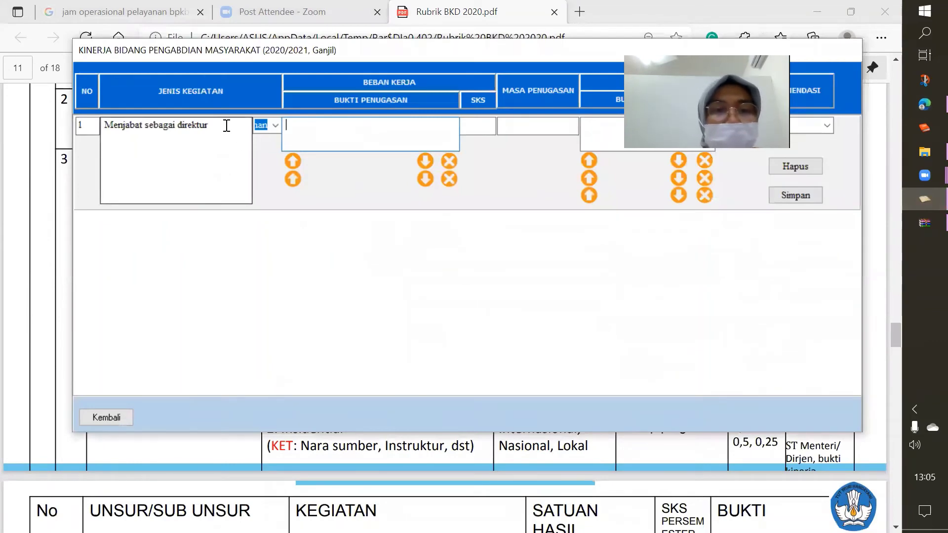
Switch row 1 to category C, activity 'Memberi pelatihan pada pelaku umkm', evidence 'SK Direktur No'
{"action": "left_click", "coordinate": [275, 125]}
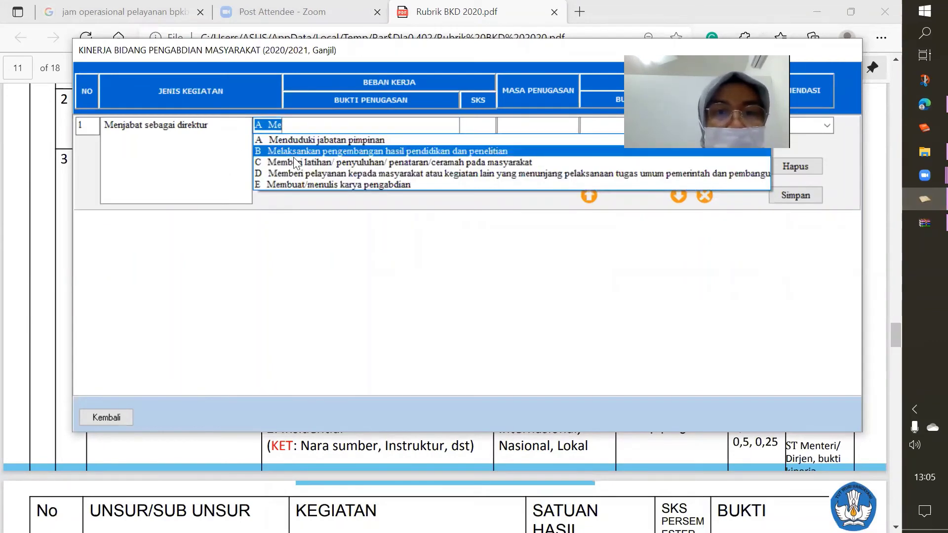
{"action": "left_click", "coordinate": [294, 163]}
{"action": "left_click", "coordinate": [213, 129]}
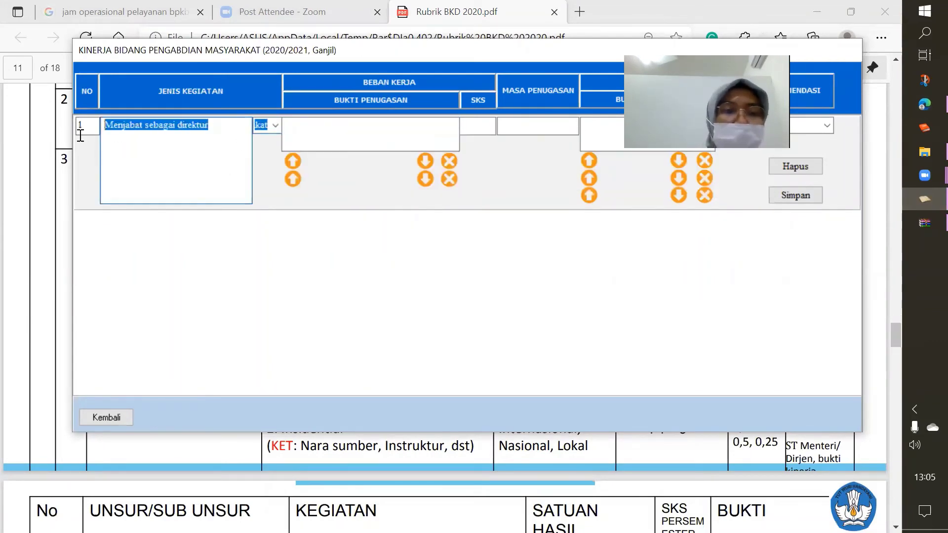
{"action": "type", "text": "Membe"}
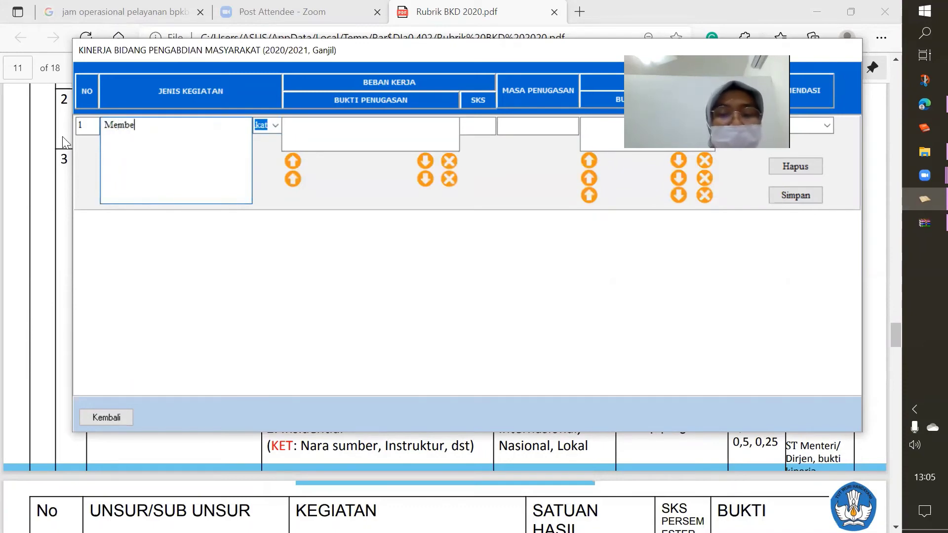
{"action": "type", "text": "ri pelatihan pada "}
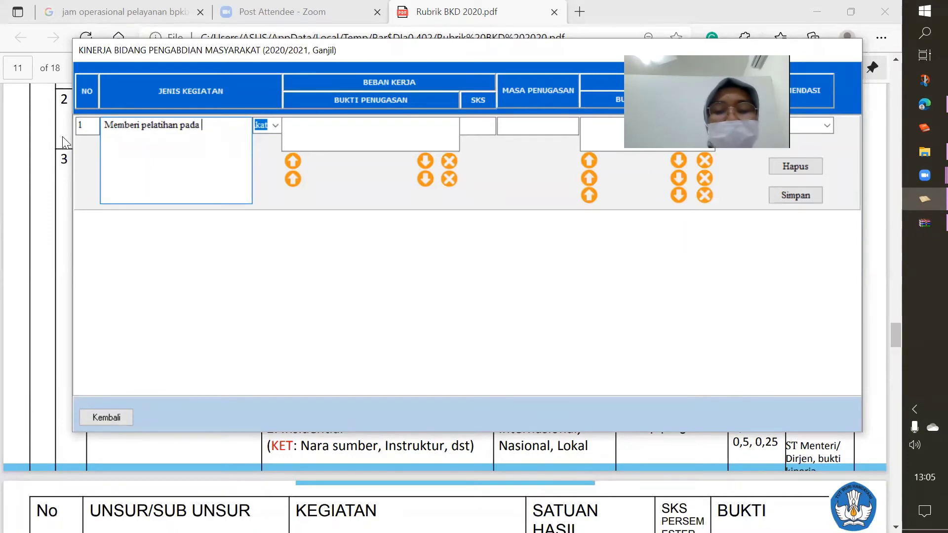
{"action": "type", "text": "..."}
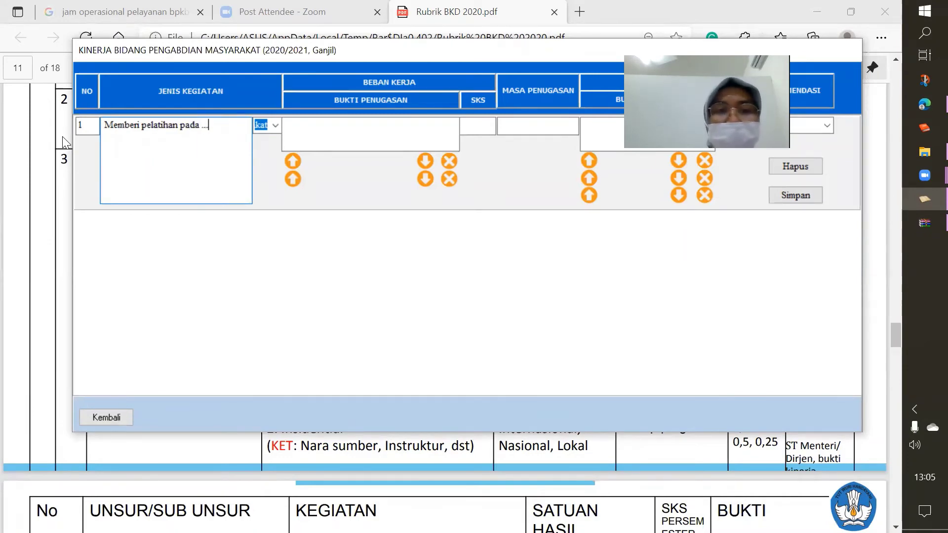
{"action": "key", "text": "BackSpace"}
{"action": "key", "text": "BackSpace"}
{"action": "key", "text": "BackSpace"}
{"action": "type", "text": "sma"}
{"action": "key", "text": "BackSpace"}
{"action": "key", "text": "BackSpace"}
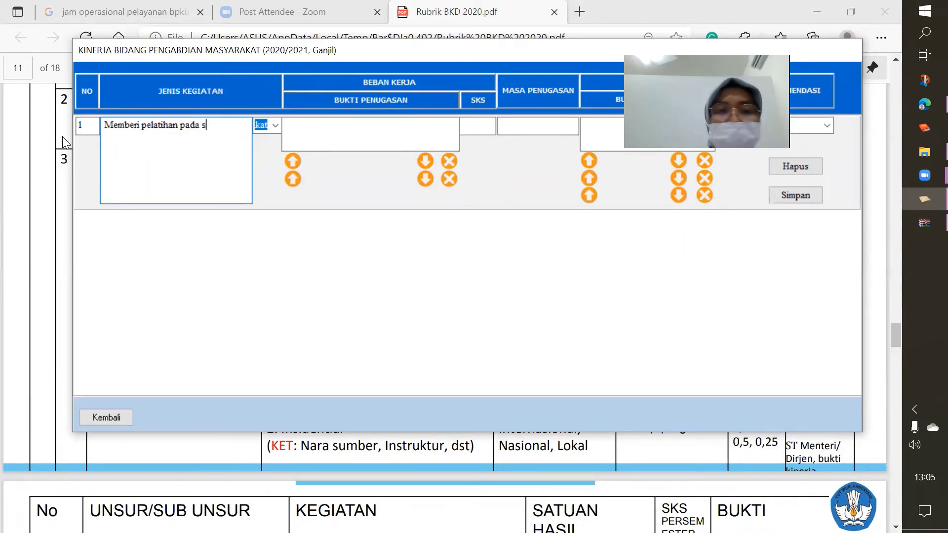
{"action": "type", "text": "pa"}
{"action": "type", "text": "lk"}
{"action": "key", "text": "BackSpace"}
{"action": "key", "text": "BackSpace"}
{"action": "key", "text": "BackSpace"}
{"action": "type", "text": "ela"}
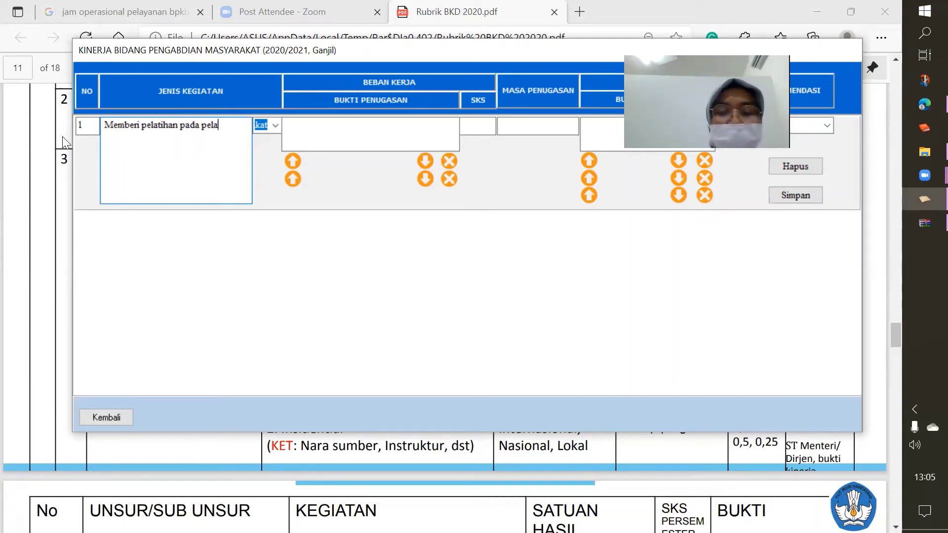
{"action": "type", "text": "ku umkm"}
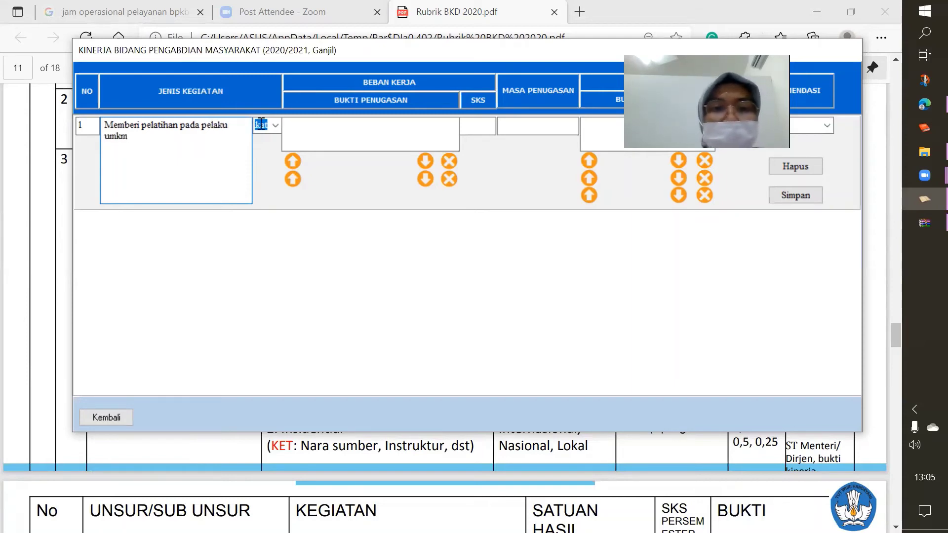
{"action": "left_click", "coordinate": [336, 133]}
{"action": "type", "text": "SK "}
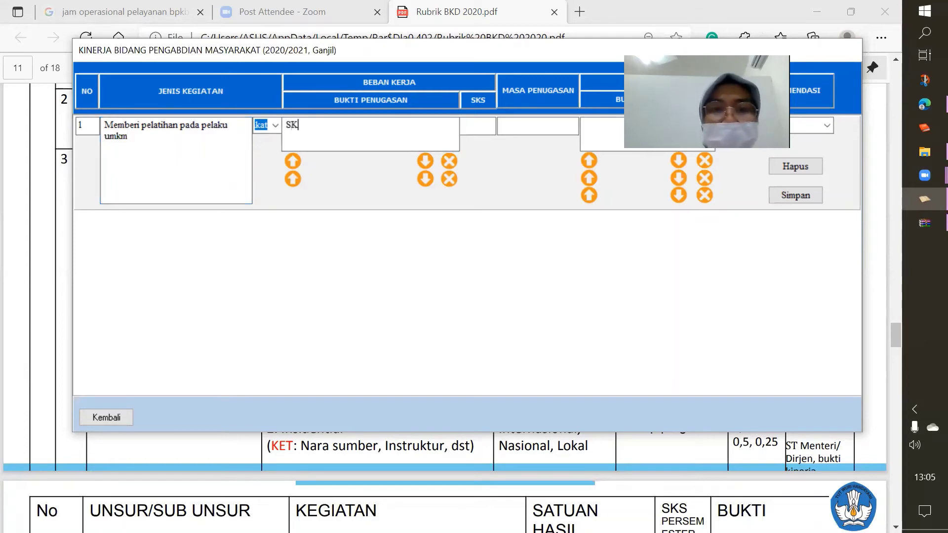
{"action": "type", "text": "D"}
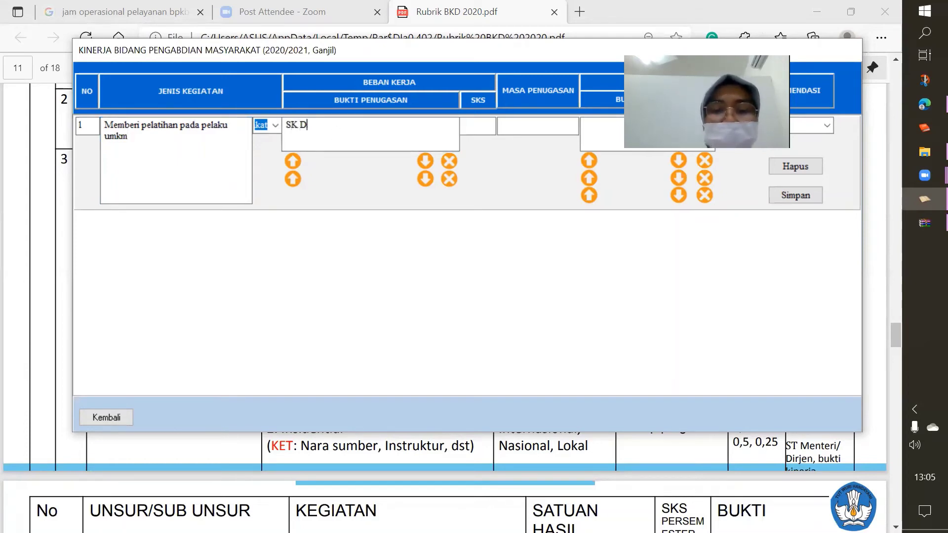
{"action": "type", "text": "irektur"}
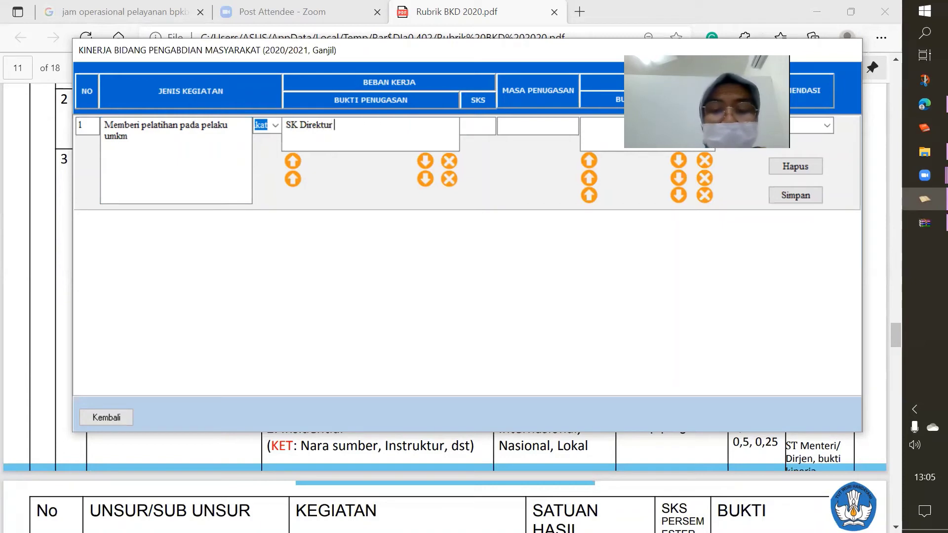
{"action": "type", "text": " No ..."}
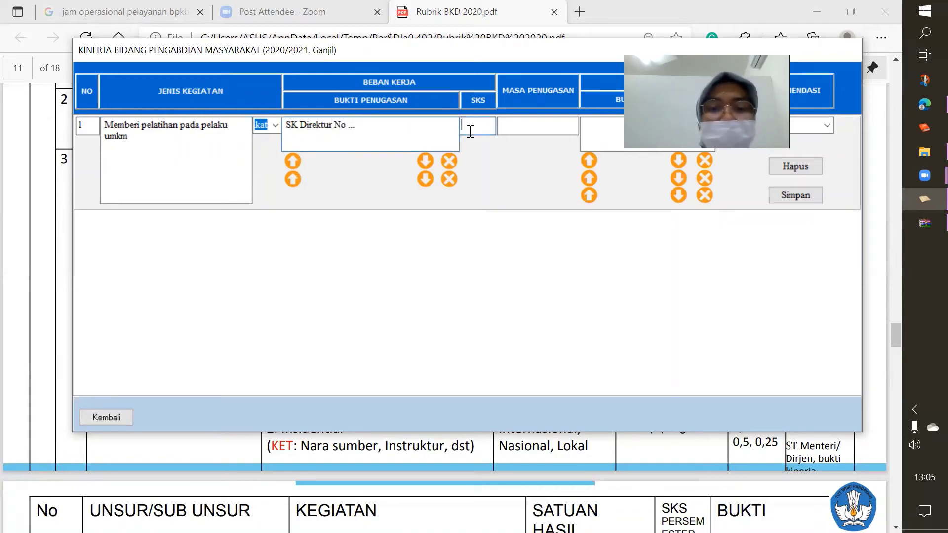
Check the community training credits on rubric page 11, then return to the BKD form
{"action": "left_click", "coordinate": [170, 462]}
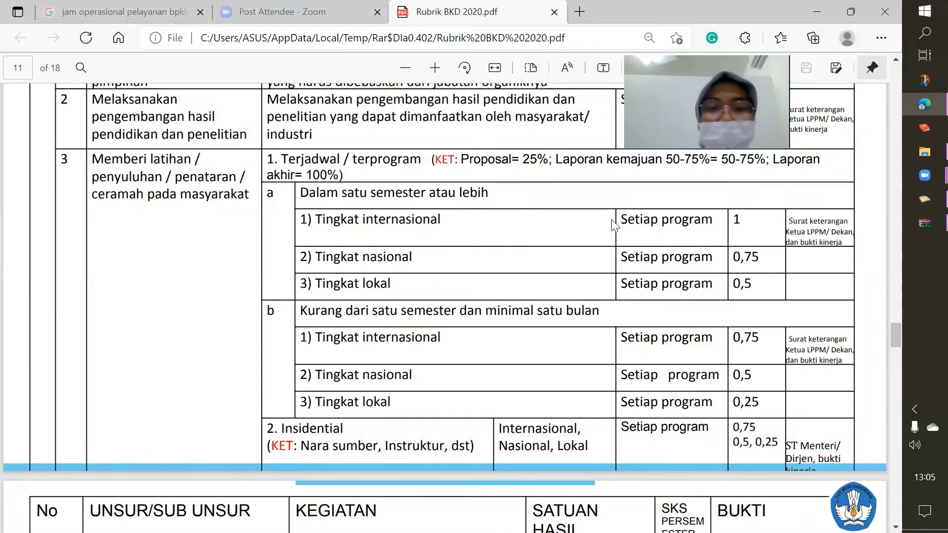
{"action": "scroll", "coordinate": [613, 223], "scroll_direction": "down", "scroll_amount": 1}
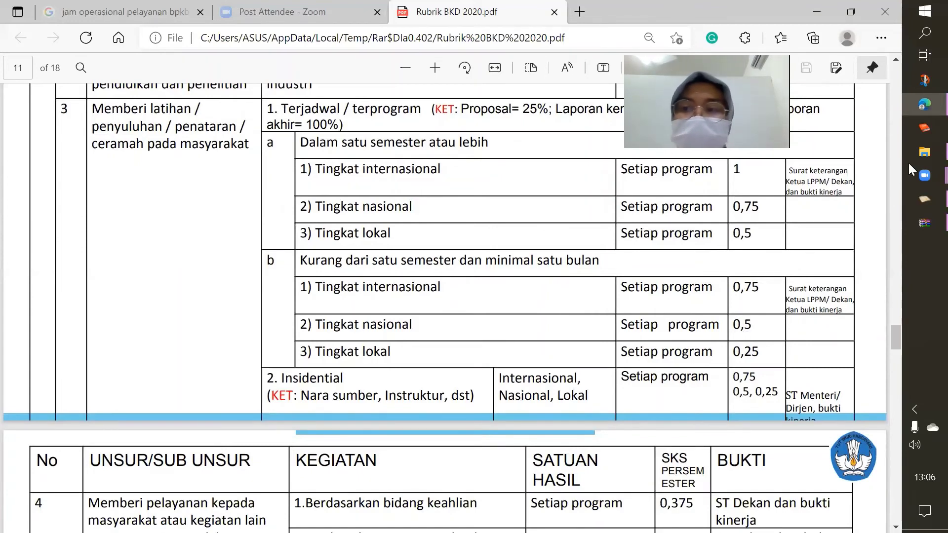
{"action": "left_click", "coordinate": [924, 199]}
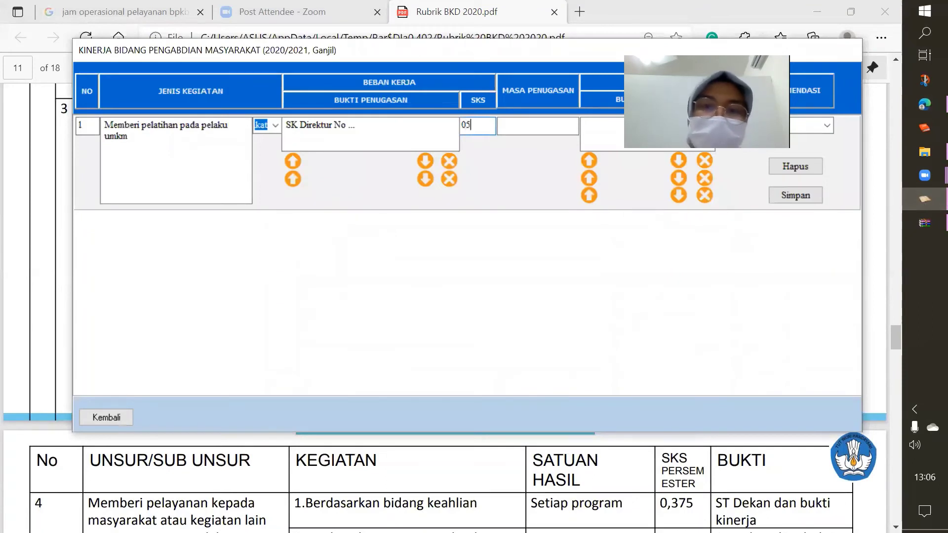
Set row 1's workload to 0.5 SKS and assignment period to 'Smtr Ganjil TA 2020/2021'
{"action": "key", "text": "BackSpace"}
{"action": "key", "text": "BackSpace"}
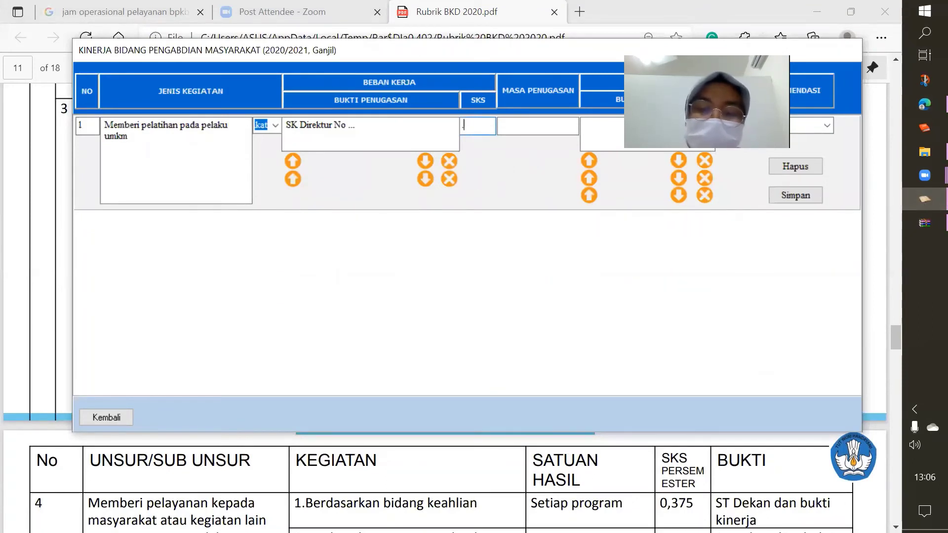
{"action": "type", "text": ".5"}
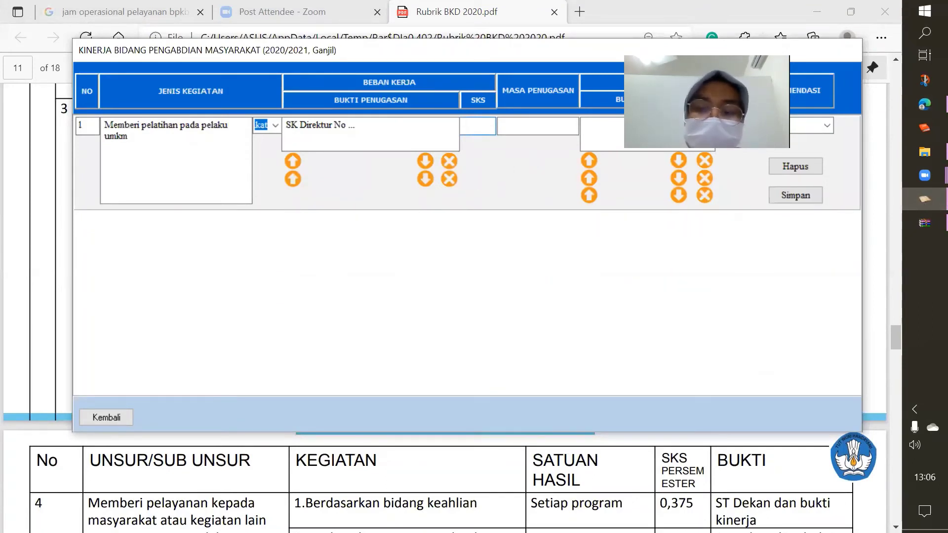
{"action": "type", "text": "5"}
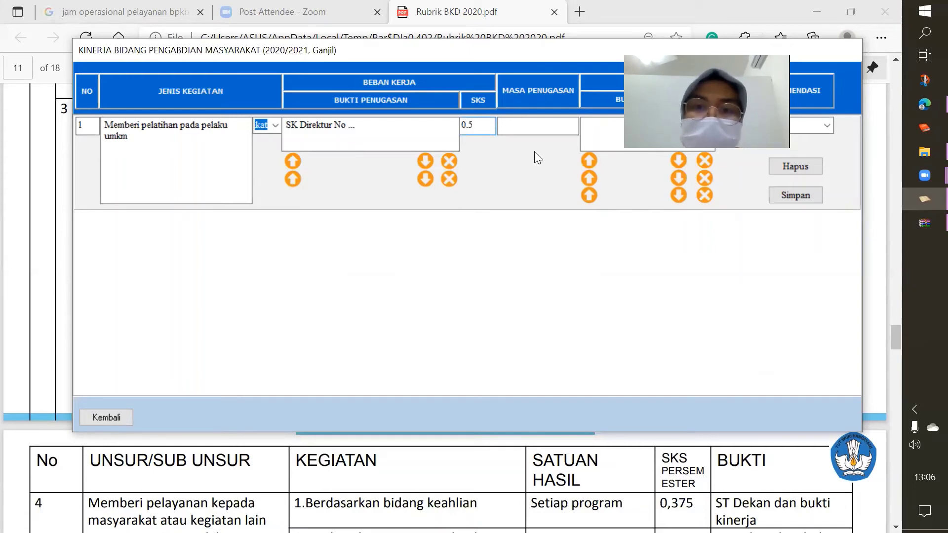
{"action": "left_click", "coordinate": [517, 127]}
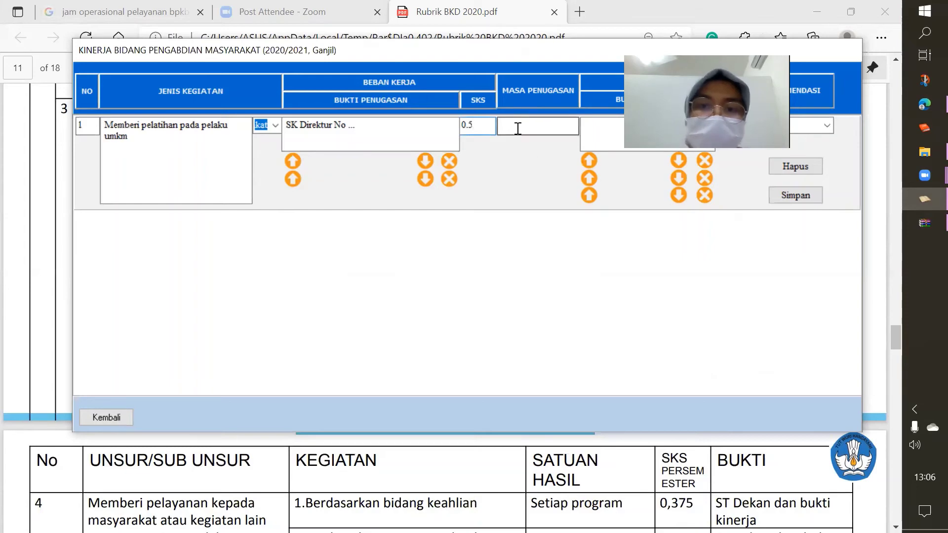
{"action": "type", "text": "G"}
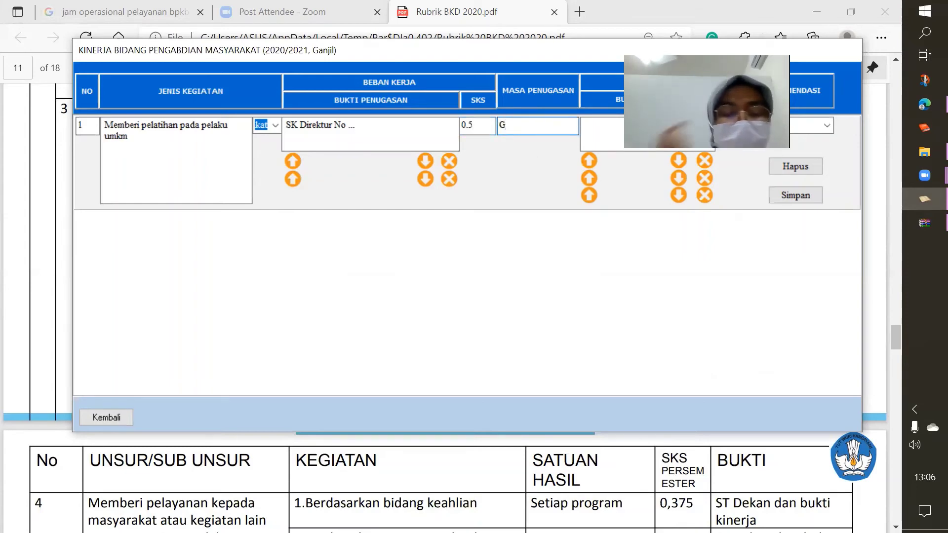
{"action": "type", "text": "a"}
{"action": "key", "text": "BackSpace"}
{"action": "key", "text": "BackSpace"}
{"action": "type", "text": "S"}
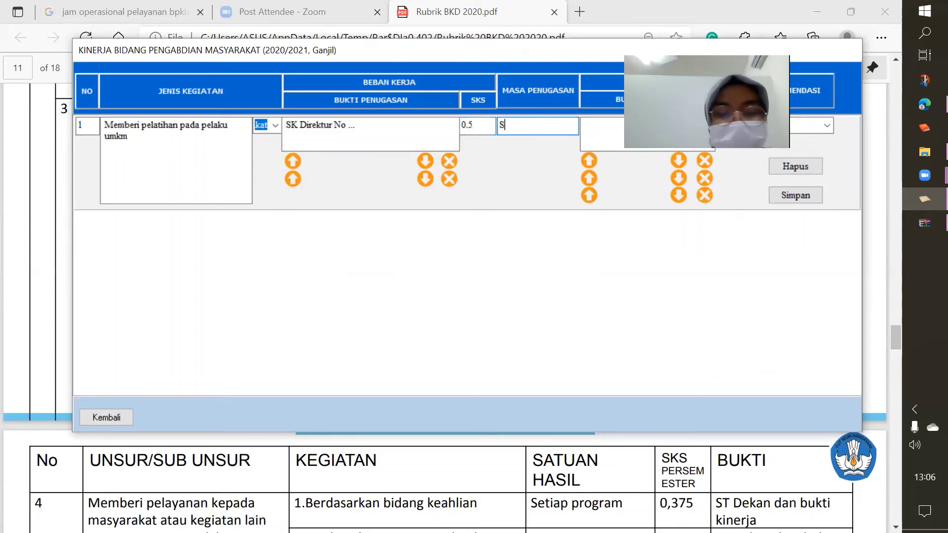
{"action": "type", "text": "mtr Gan"}
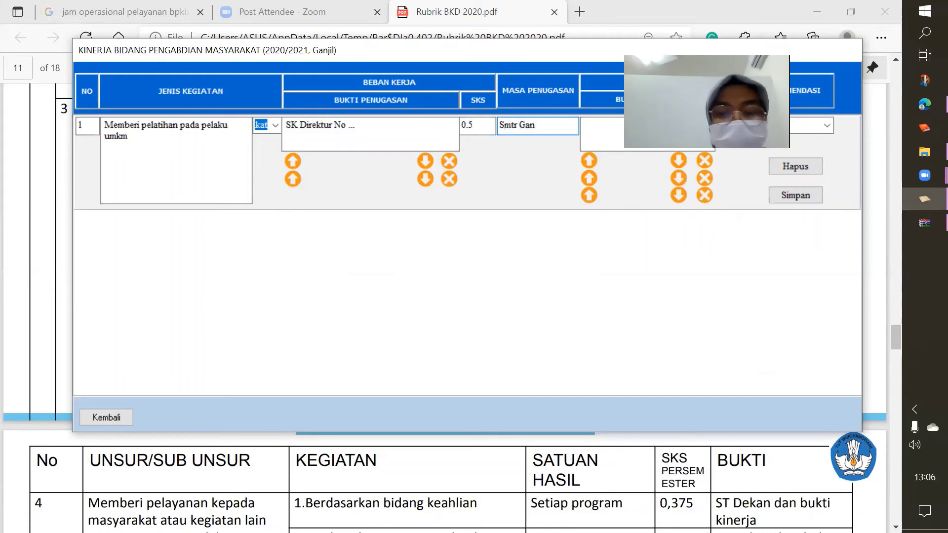
{"action": "type", "text": "jil TA"}
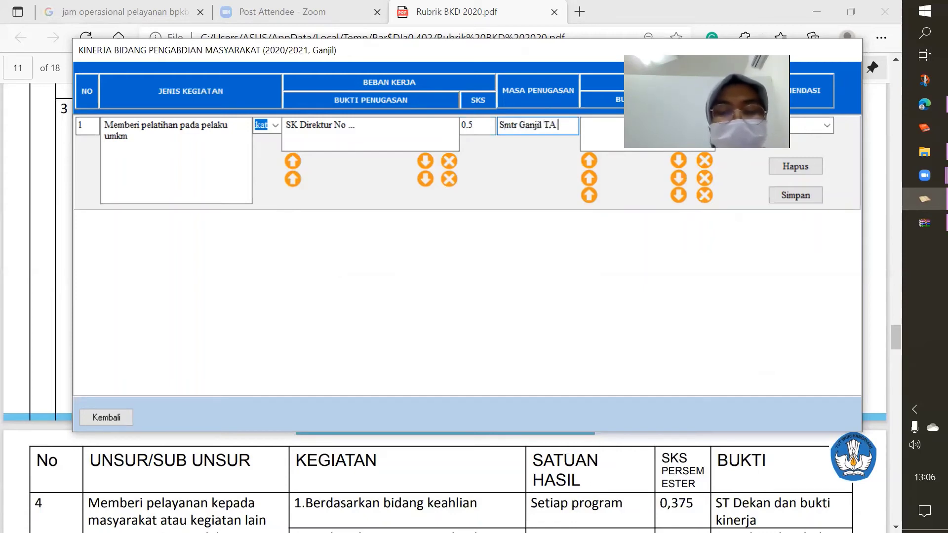
{"action": "type", "text": " 2020"}
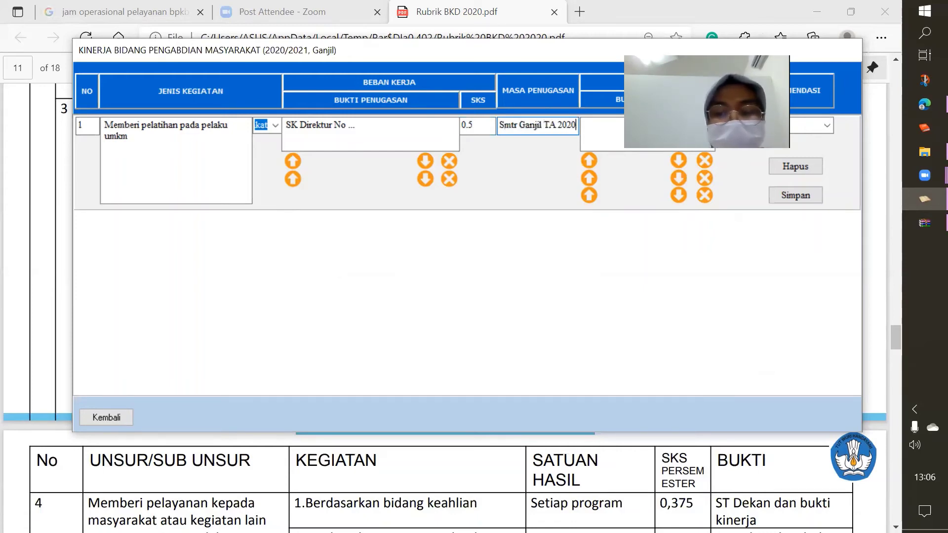
{"action": "type", "text": "/2021"}
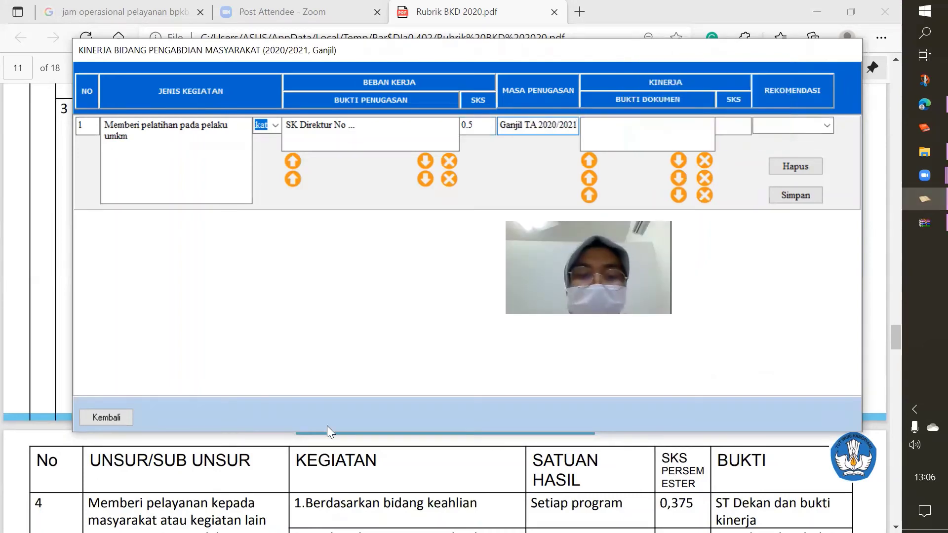
{"action": "left_click", "coordinate": [301, 472]}
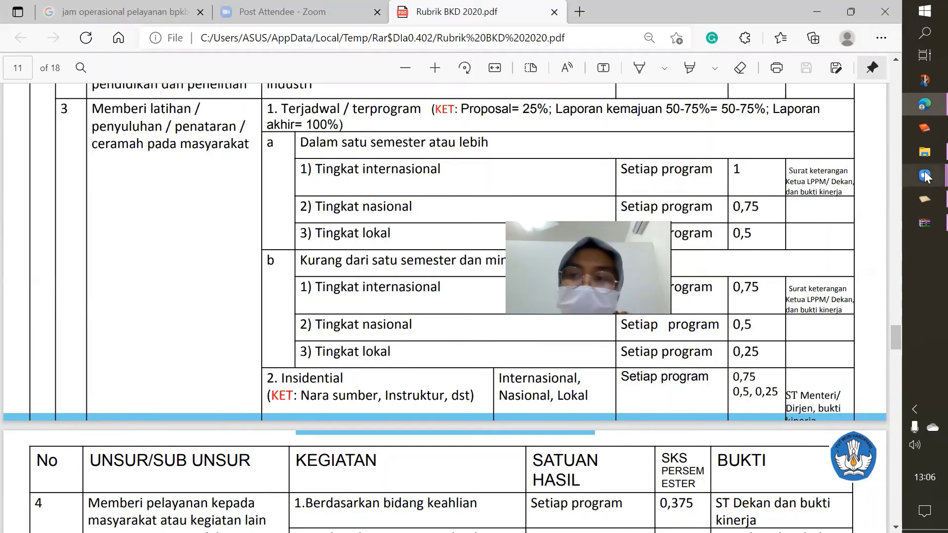
Enter 'Laporan Kegiatan, ST LPPM No ..' as row 1's evidence document
{"action": "left_click", "coordinate": [924, 203]}
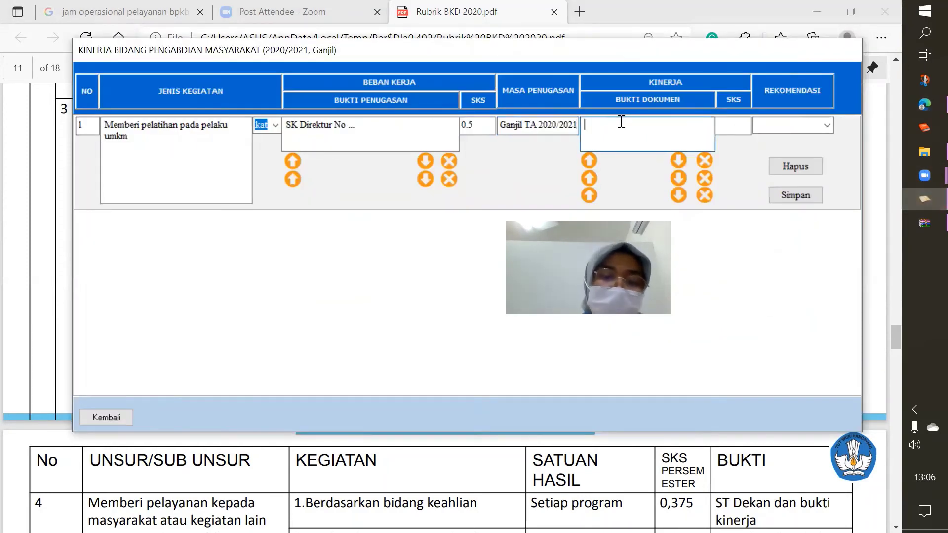
{"action": "type", "text": "Lpao"}
{"action": "key", "text": "BackSpace"}
{"action": "key", "text": "BackSpace"}
{"action": "type", "text": "a"}
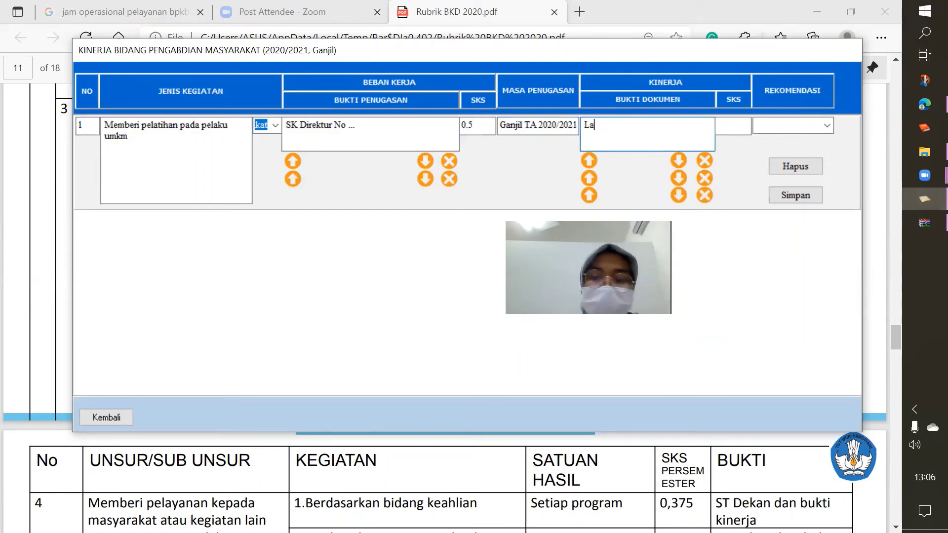
{"action": "type", "text": "poan Keg"}
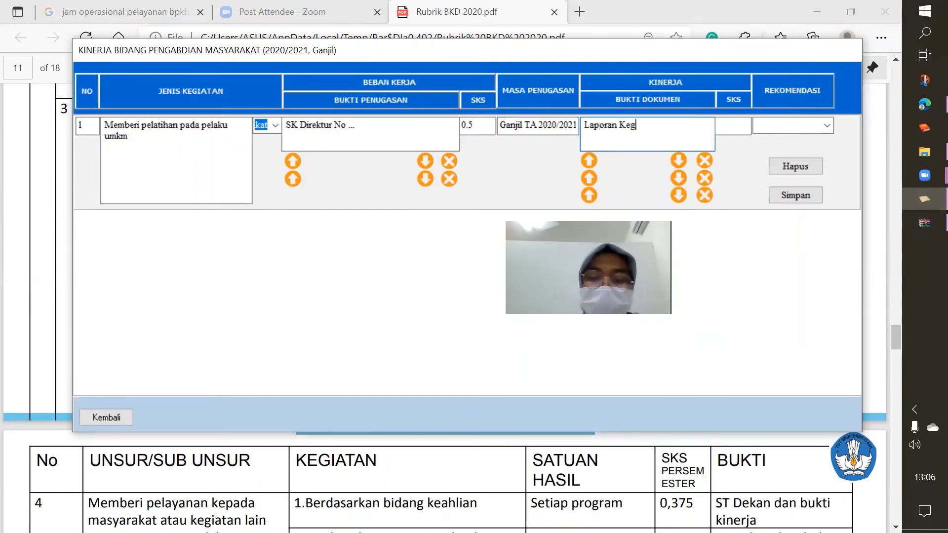
{"action": "type", "text": "ittan"}
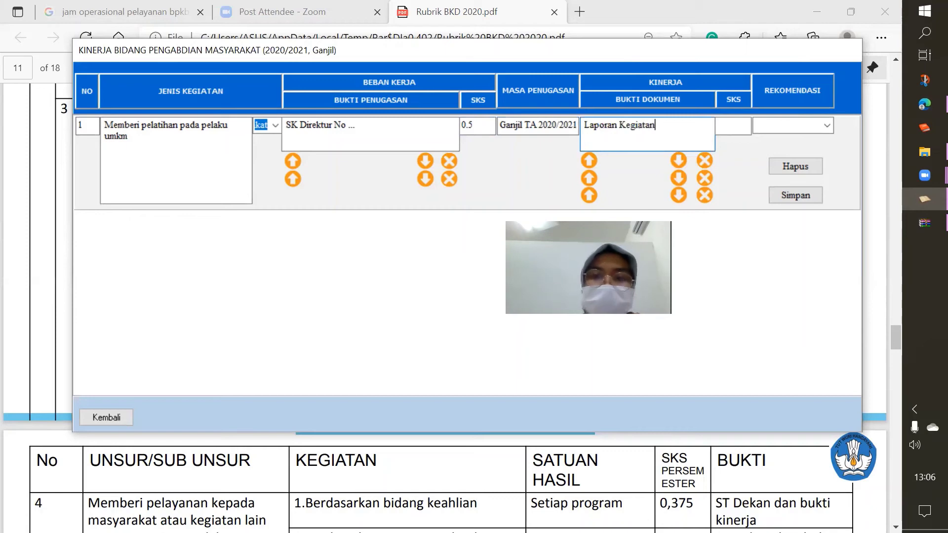
{"action": "type", "text": ", SK"}
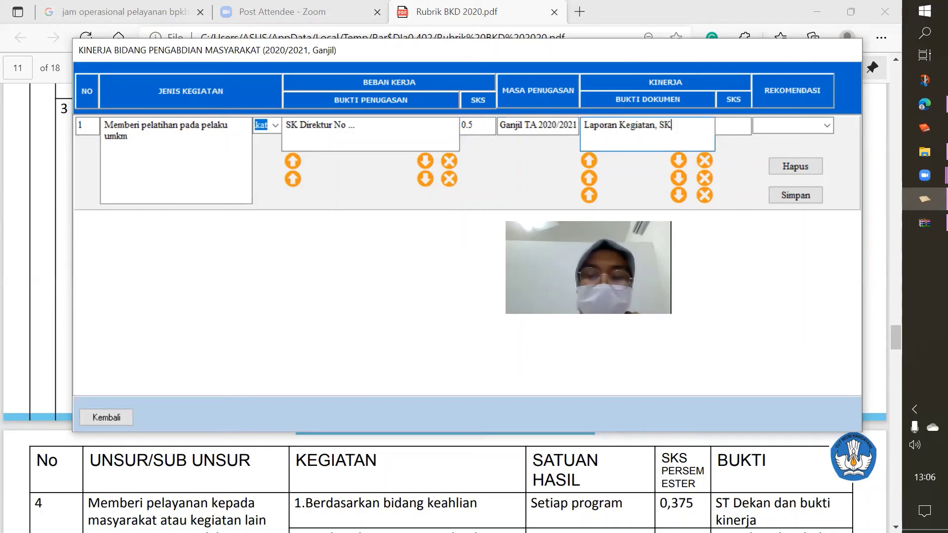
{"action": "type", "text": " LPPM"}
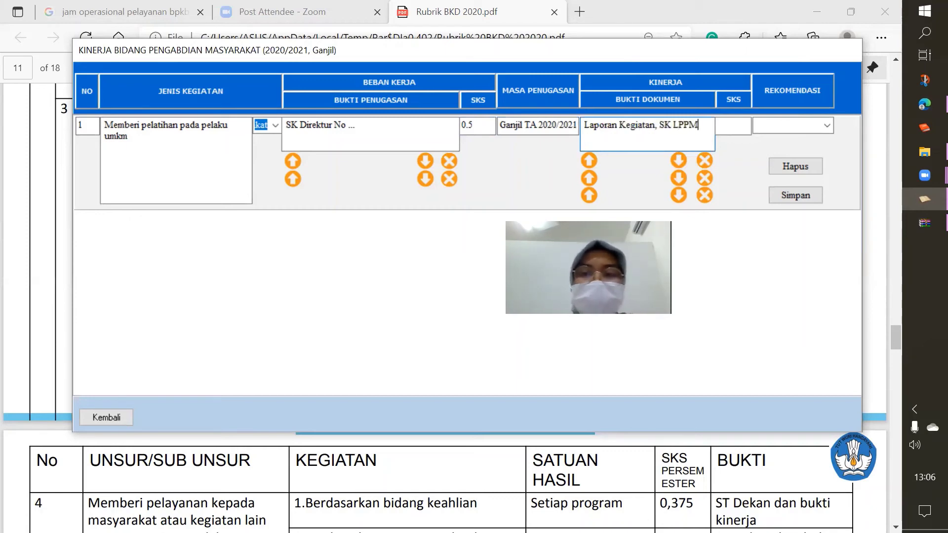
{"action": "key", "text": "BackSpace"}
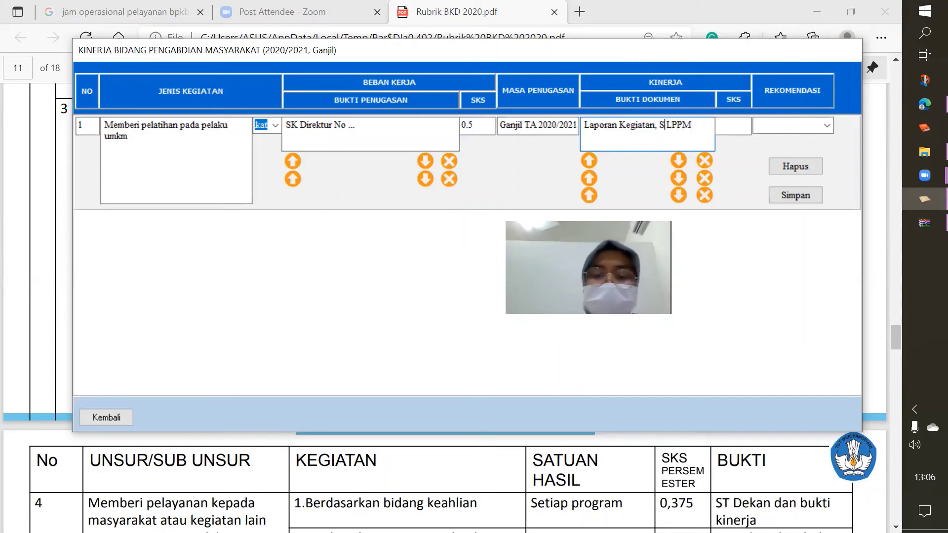
{"action": "type", "text": "T"}
{"action": "left_click", "coordinate": [719, 126]}
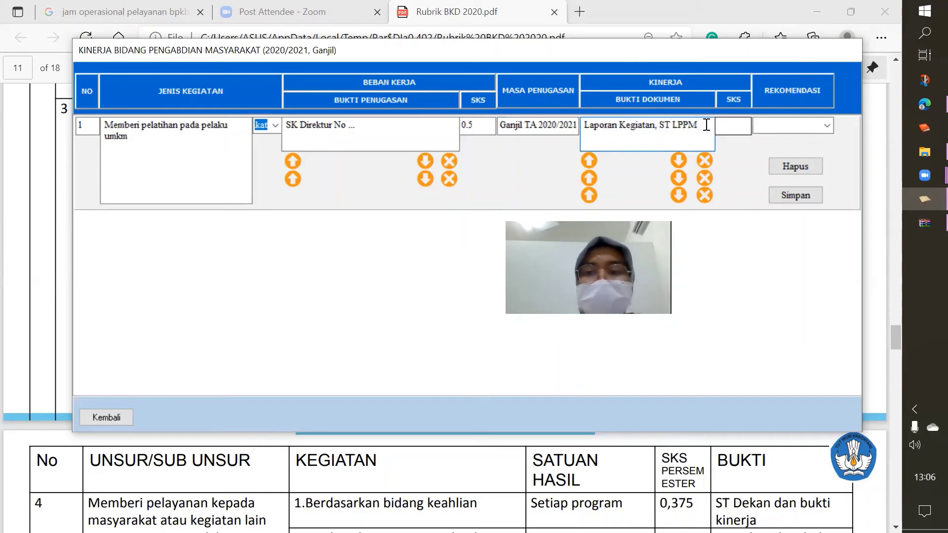
{"action": "type", "text": "no"}
{"action": "key", "text": "BackSpace"}
{"action": "key", "text": "BackSpace"}
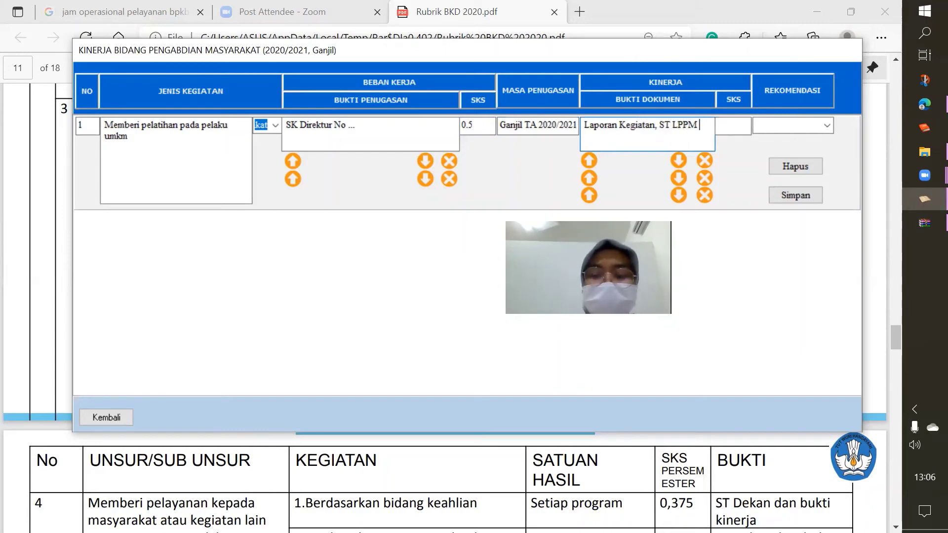
{"action": "type", "text": "No .."}
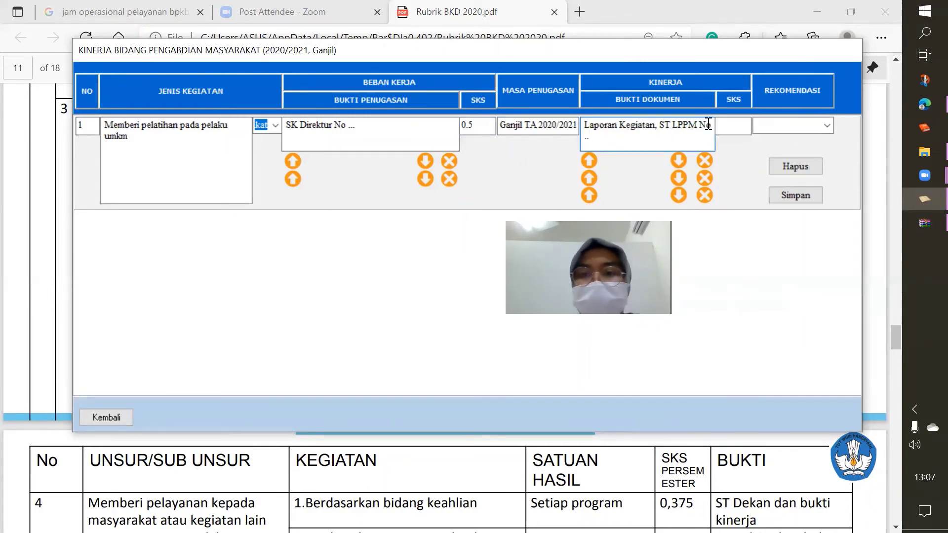
Set Kinerja SKS to 0.5 and recommendation to Selesai, then save row 1
{"action": "left_click", "coordinate": [736, 123]}
{"action": "type", "text": "0"}
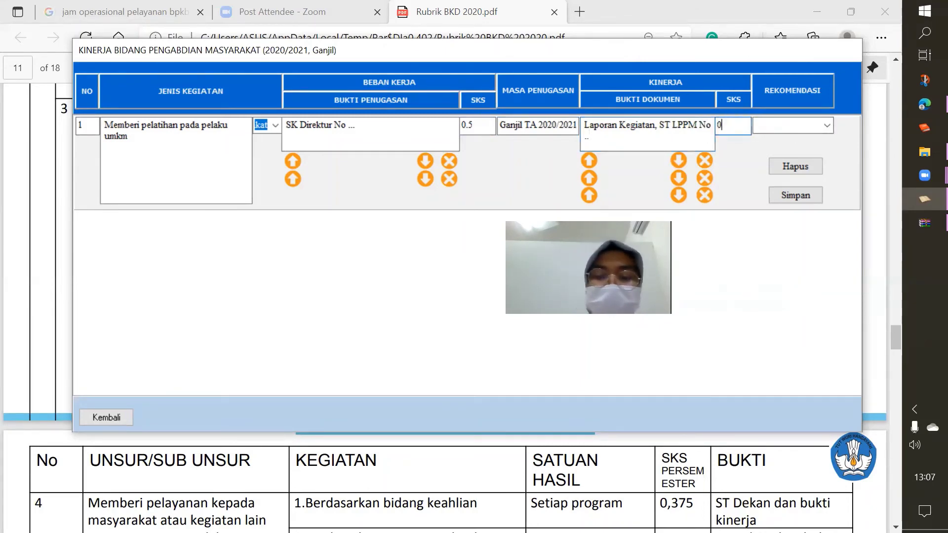
{"action": "type", "text": "5"}
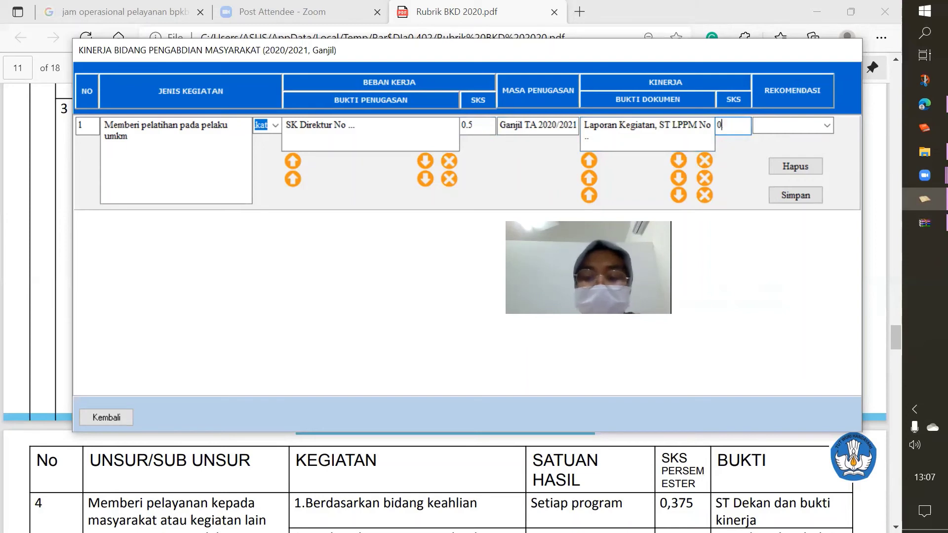
{"action": "type", "text": "5"}
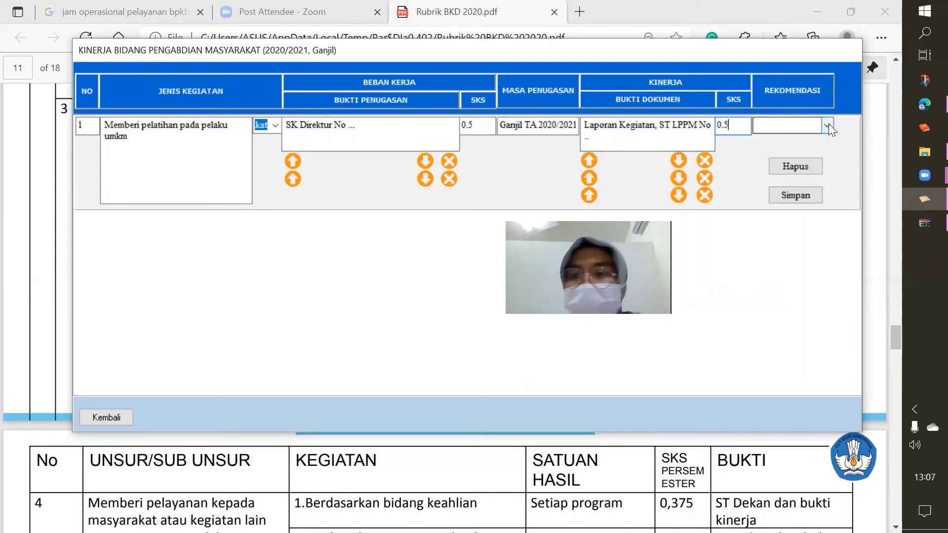
{"action": "left_click", "coordinate": [828, 123]}
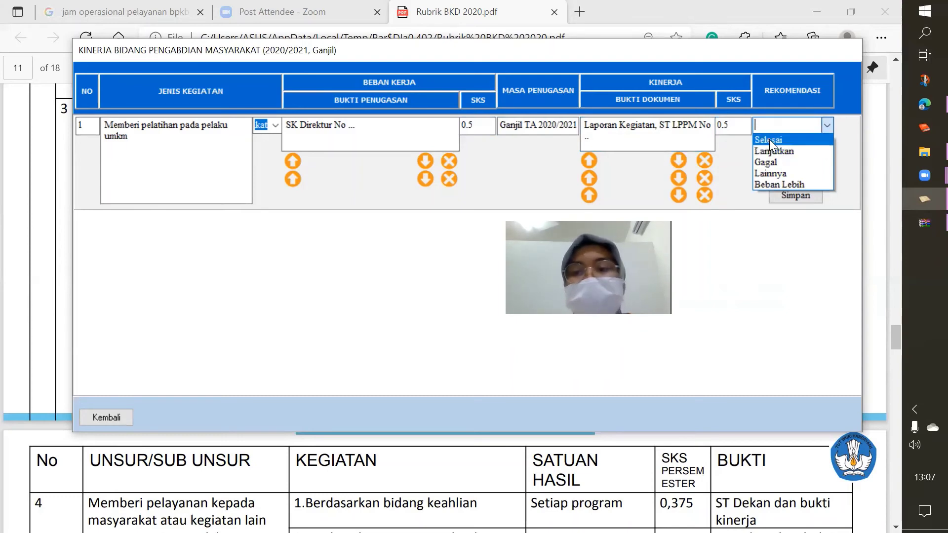
{"action": "left_click", "coordinate": [769, 139]}
{"action": "left_click", "coordinate": [791, 194]}
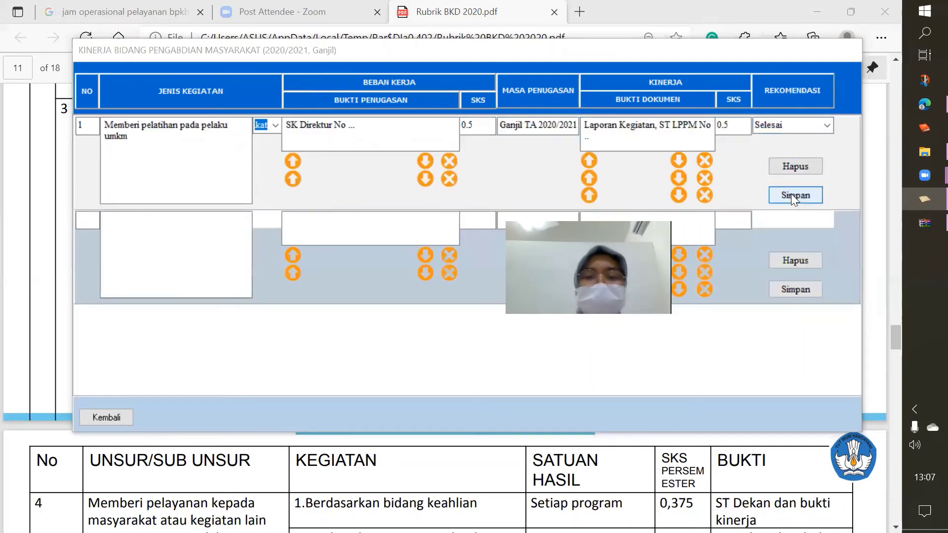
{"action": "left_click", "coordinate": [487, 323]}
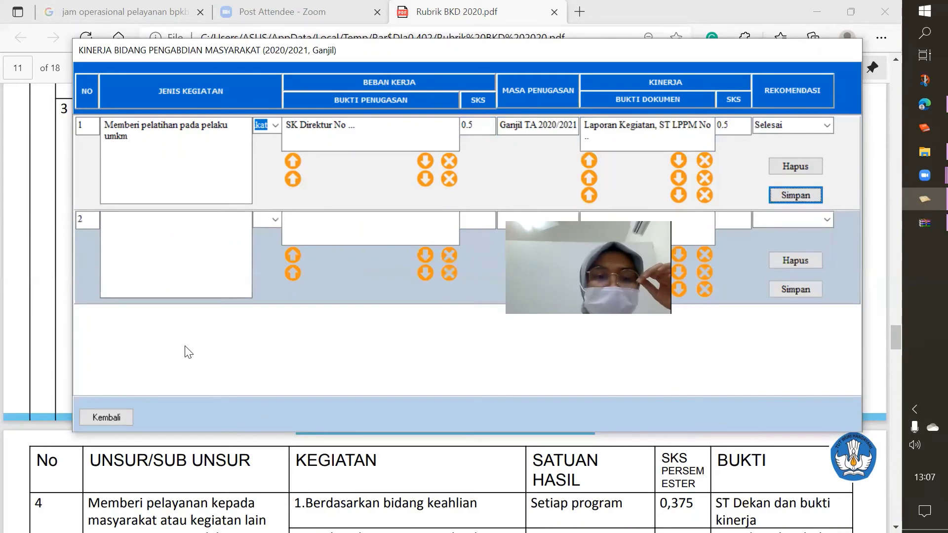
Leave the Pengabdian form and preview the Rencana Beban Kerja Dosen report for Ganjil 2020/2021
{"action": "left_click", "coordinate": [105, 417]}
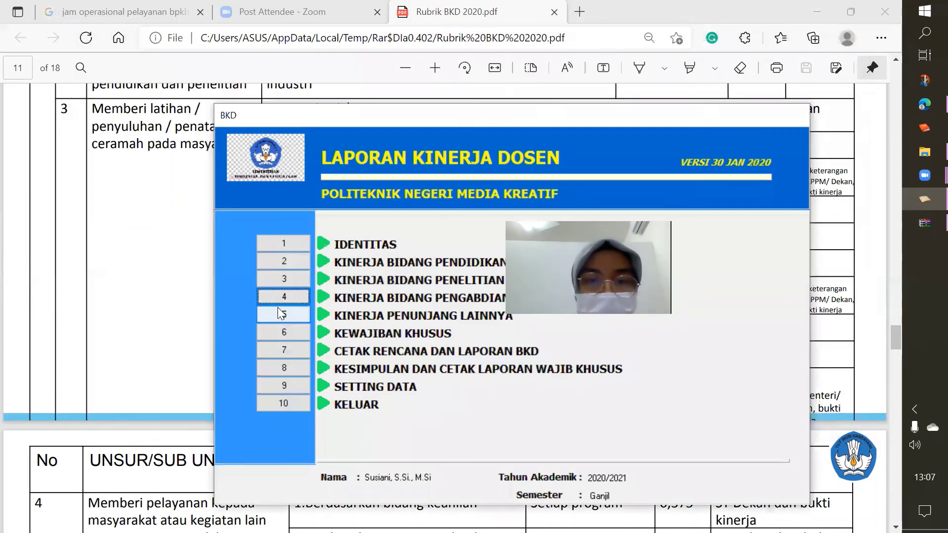
{"action": "left_click", "coordinate": [289, 350]}
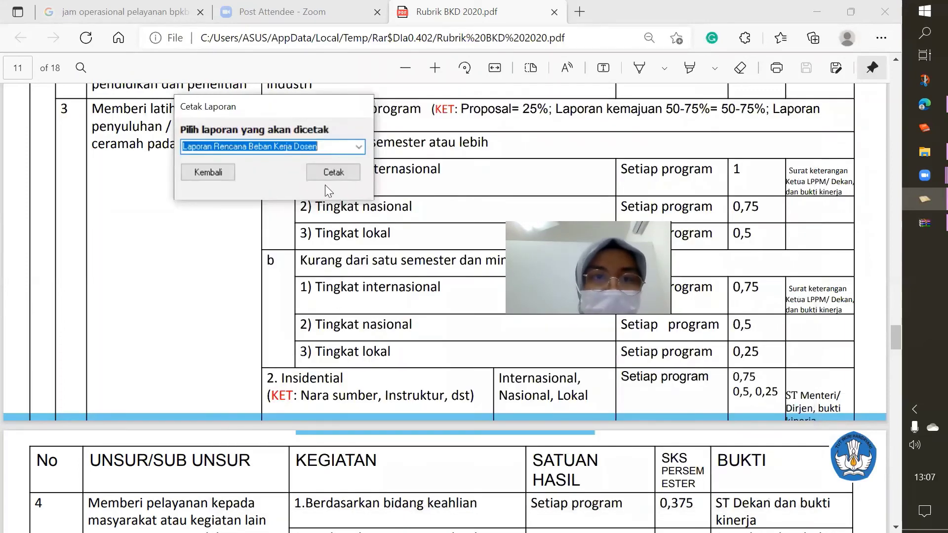
{"action": "left_click", "coordinate": [316, 173]}
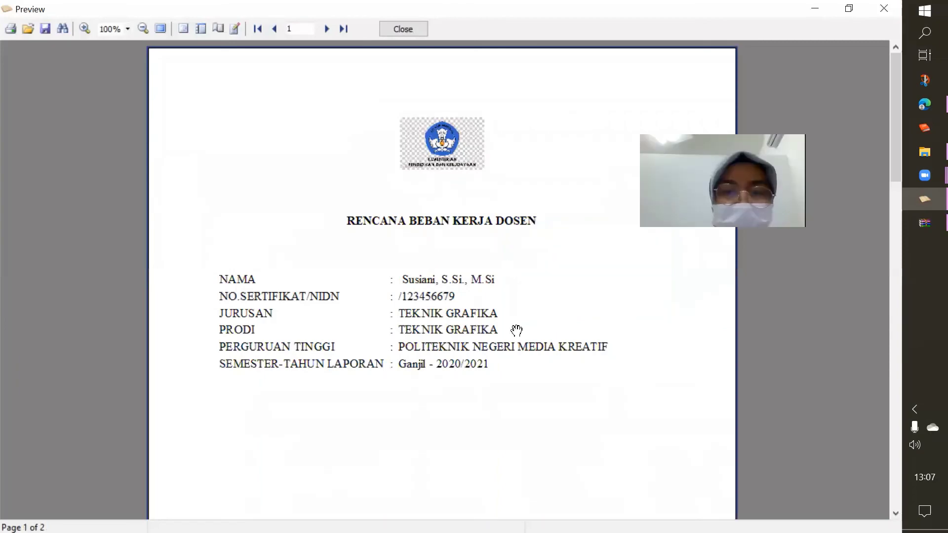
Scroll through both pages of the workload plan preview, checking identity details, activities and signatures
{"action": "scroll", "coordinate": [516, 330], "scroll_direction": "down", "scroll_amount": 5}
{"action": "scroll", "coordinate": [517, 330], "scroll_direction": "down", "scroll_amount": 3}
{"action": "scroll", "coordinate": [516, 331], "scroll_direction": "up", "scroll_amount": 6}
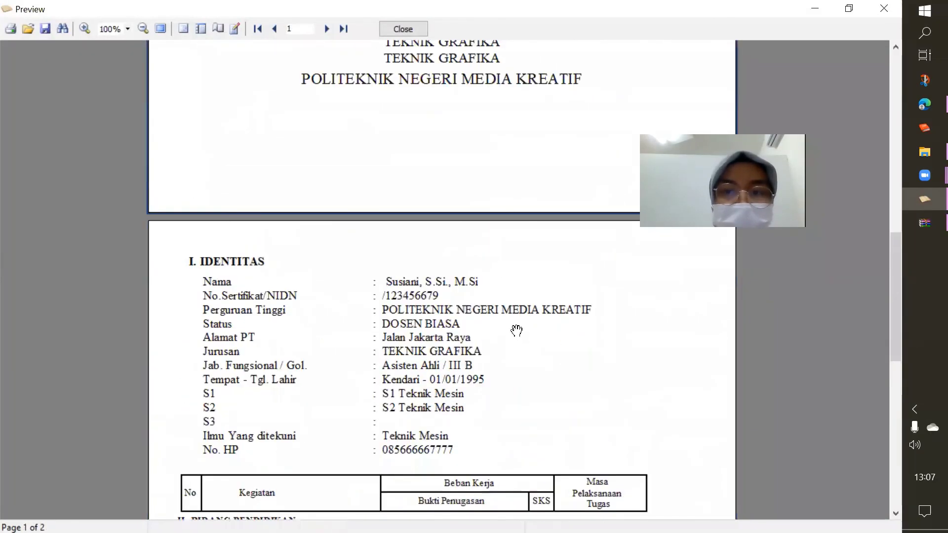
{"action": "scroll", "coordinate": [516, 330], "scroll_direction": "down", "scroll_amount": 7}
{"action": "scroll", "coordinate": [516, 330], "scroll_direction": "up", "scroll_amount": 8}
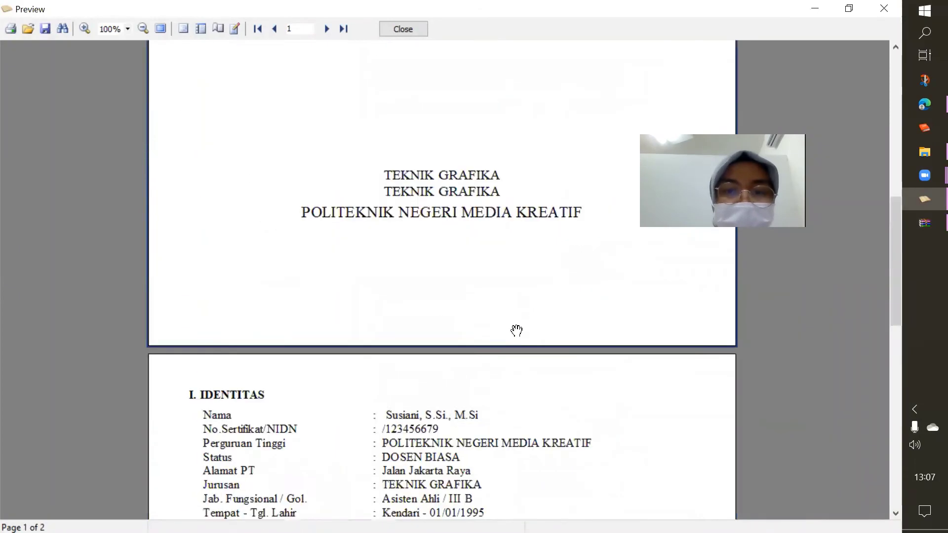
{"action": "scroll", "coordinate": [517, 331], "scroll_direction": "down", "scroll_amount": 7}
{"action": "scroll", "coordinate": [516, 330], "scroll_direction": "down", "scroll_amount": 2}
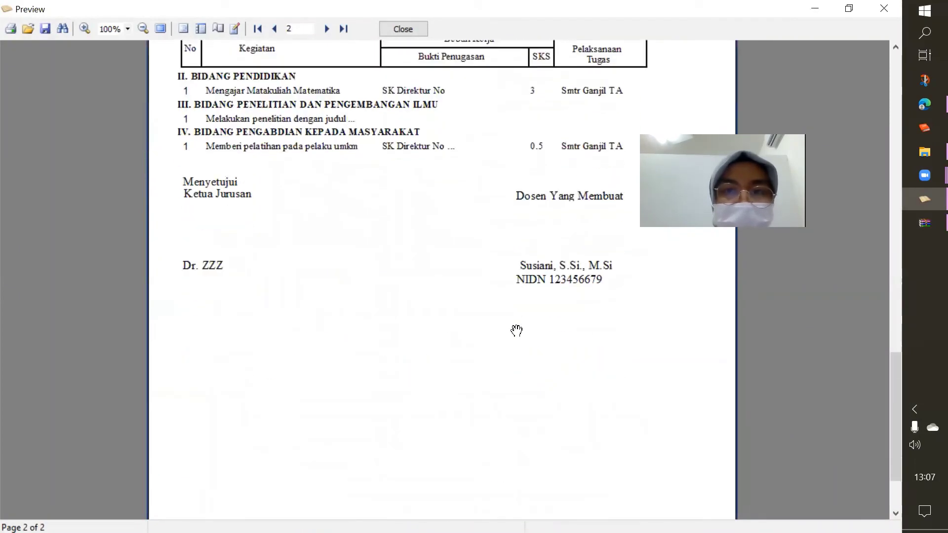
{"action": "scroll", "coordinate": [516, 330], "scroll_direction": "up", "scroll_amount": 20}
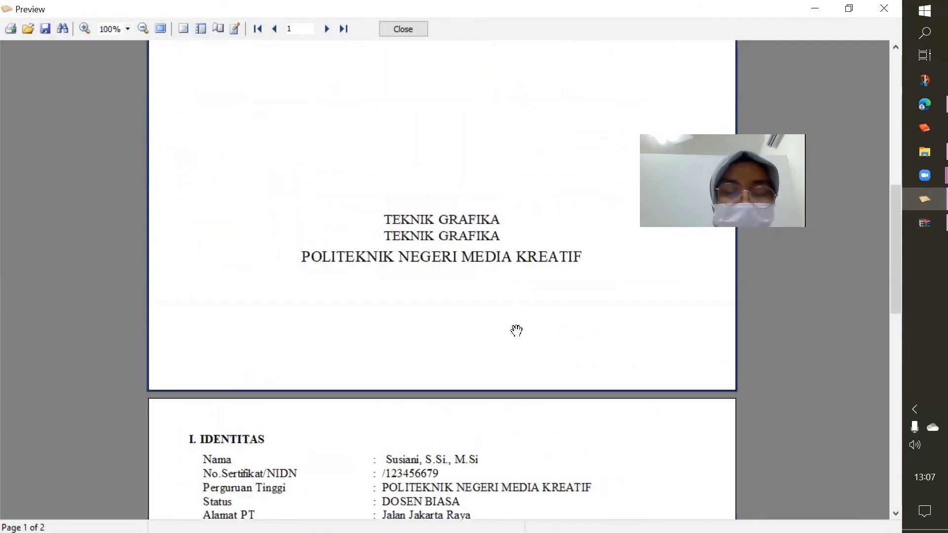
{"action": "scroll", "coordinate": [520, 283], "scroll_direction": "down", "scroll_amount": 18}
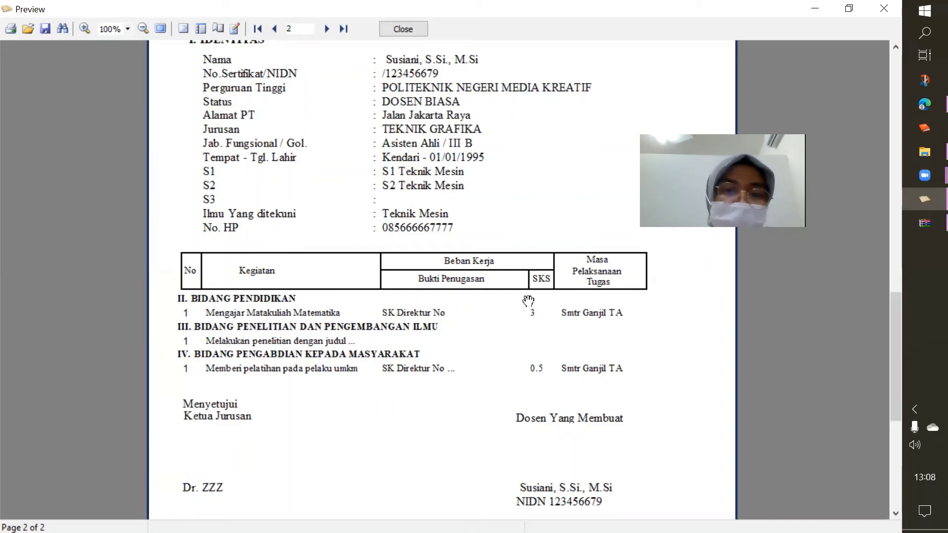
{"action": "scroll", "coordinate": [490, 407], "scroll_direction": "down", "scroll_amount": 5}
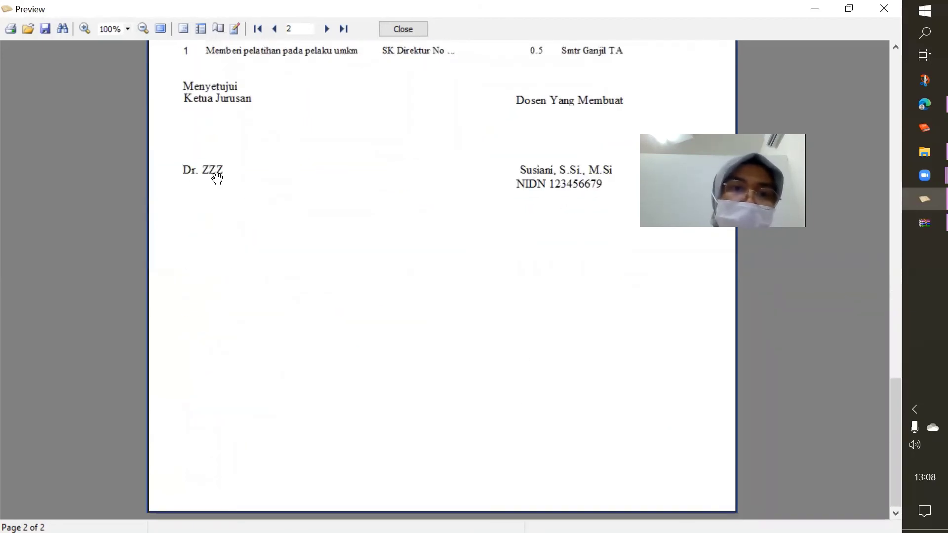
{"action": "scroll", "coordinate": [287, 170], "scroll_direction": "up", "scroll_amount": 8}
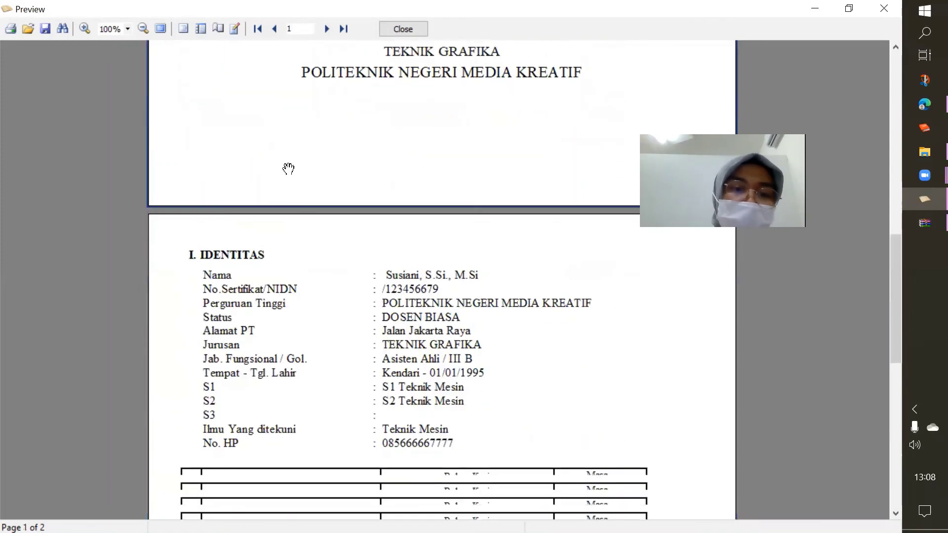
{"action": "scroll", "coordinate": [288, 169], "scroll_direction": "down", "scroll_amount": 5}
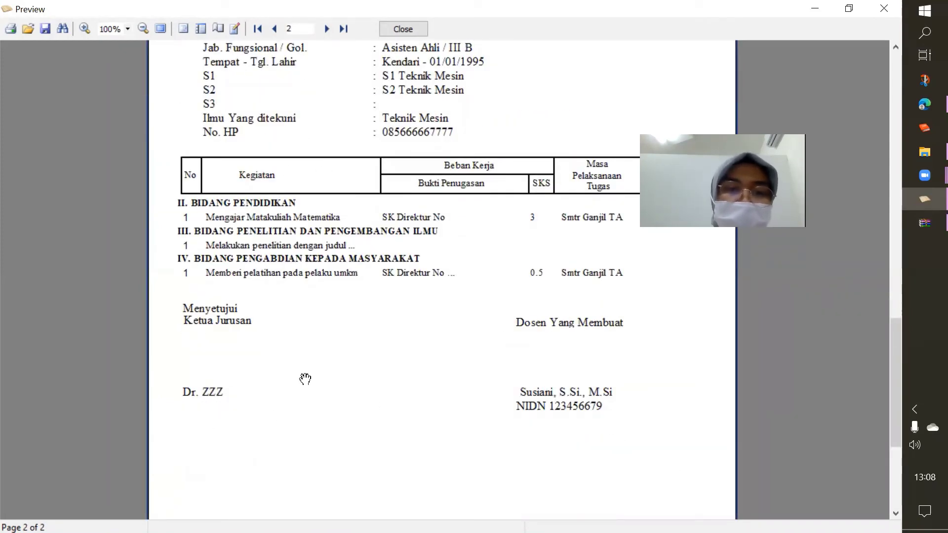
{"action": "scroll", "coordinate": [304, 380], "scroll_direction": "down", "scroll_amount": 4}
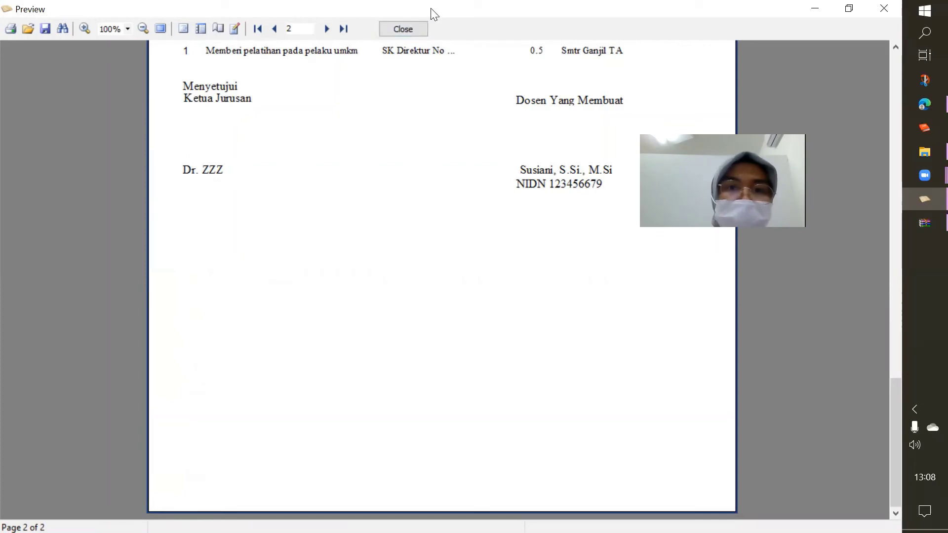
Close the preview and generate the saved Kesimpulan Kinerja Dosen summary showing 3,5 SKS
{"action": "left_click", "coordinate": [410, 29]}
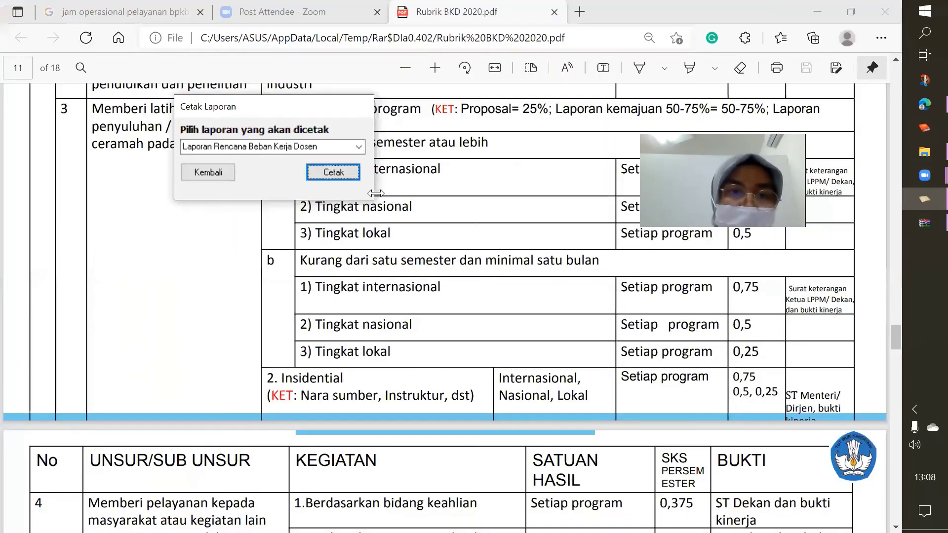
{"action": "left_click", "coordinate": [207, 173]}
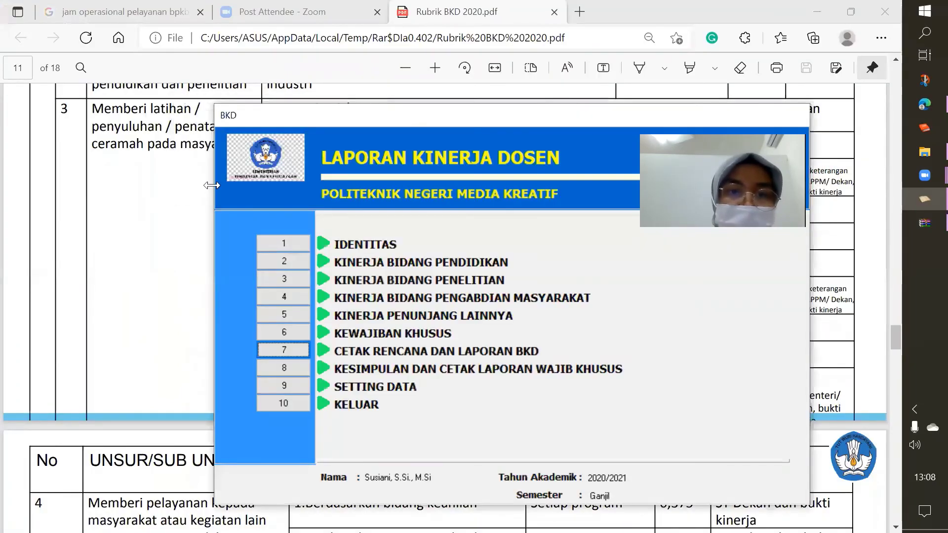
{"action": "left_click", "coordinate": [281, 368]}
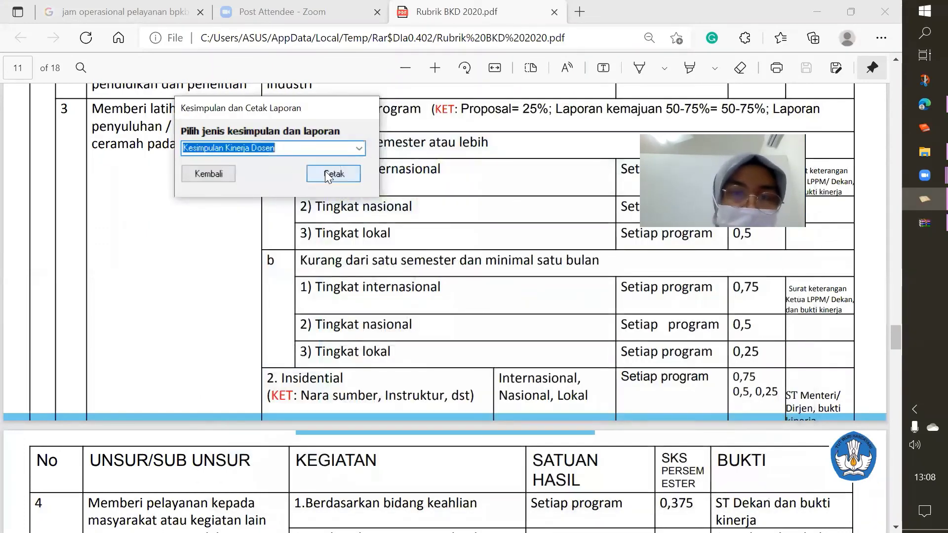
{"action": "left_click", "coordinate": [325, 171]}
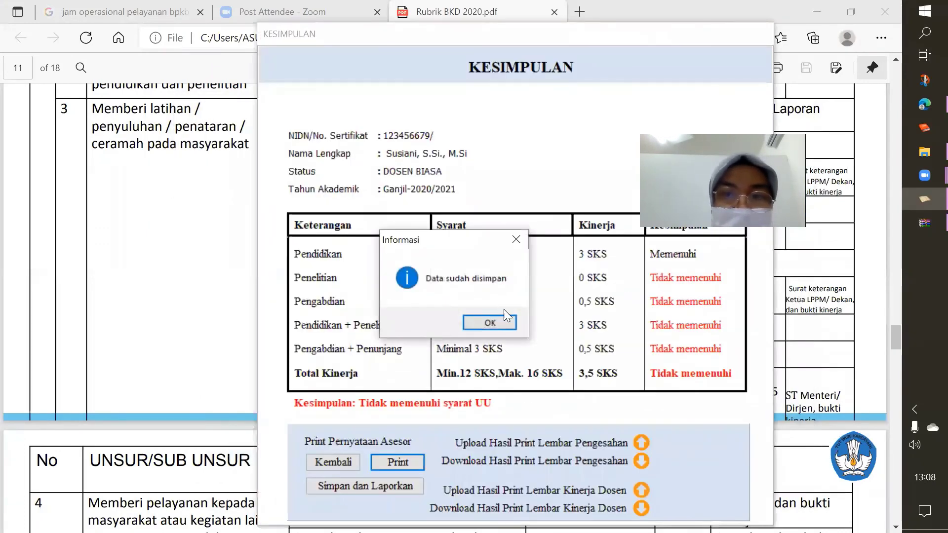
{"action": "left_click", "coordinate": [507, 318]}
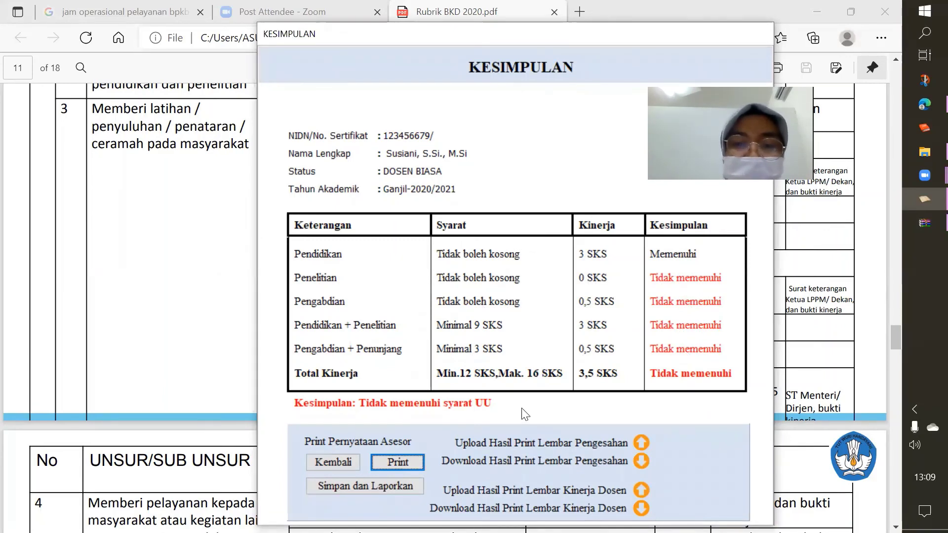
{"action": "left_click", "coordinate": [394, 461]}
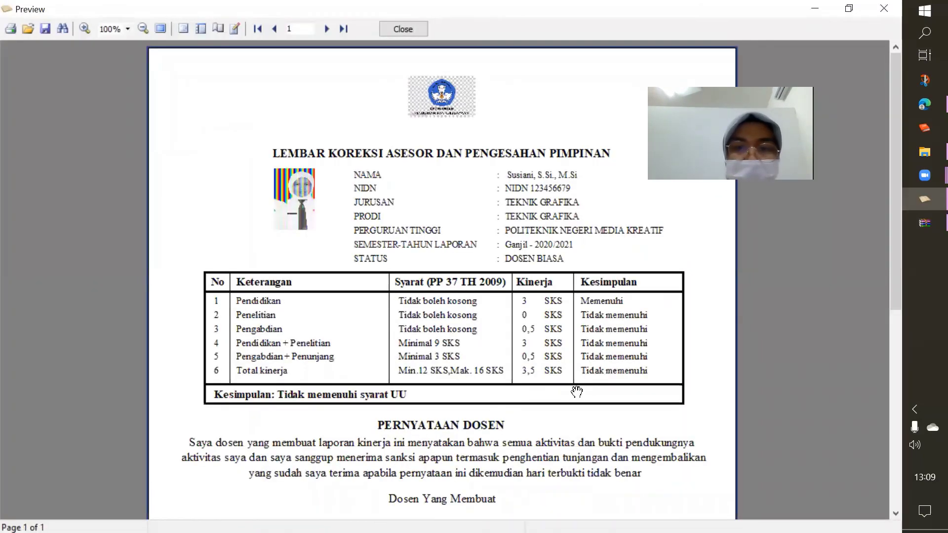
{"action": "scroll", "coordinate": [576, 391], "scroll_direction": "down", "scroll_amount": 6}
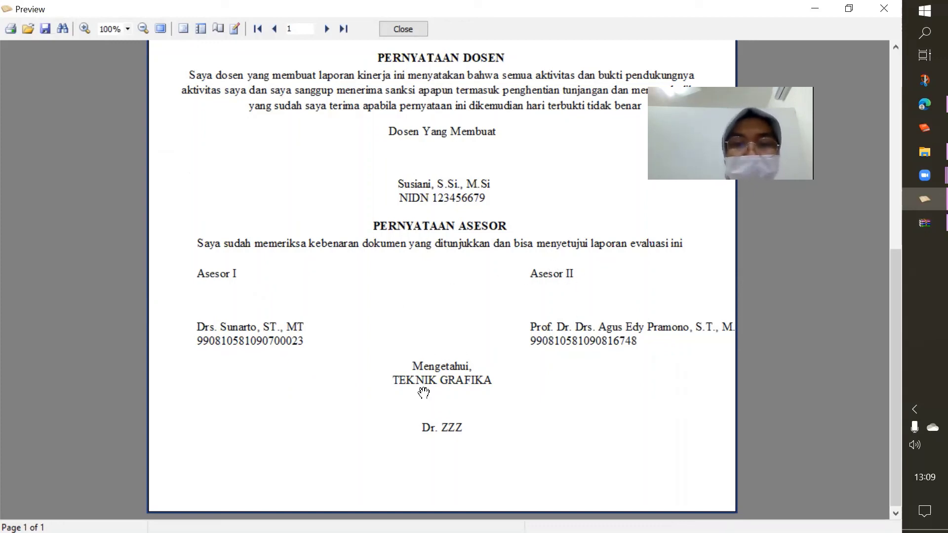
{"action": "left_click", "coordinate": [404, 27]}
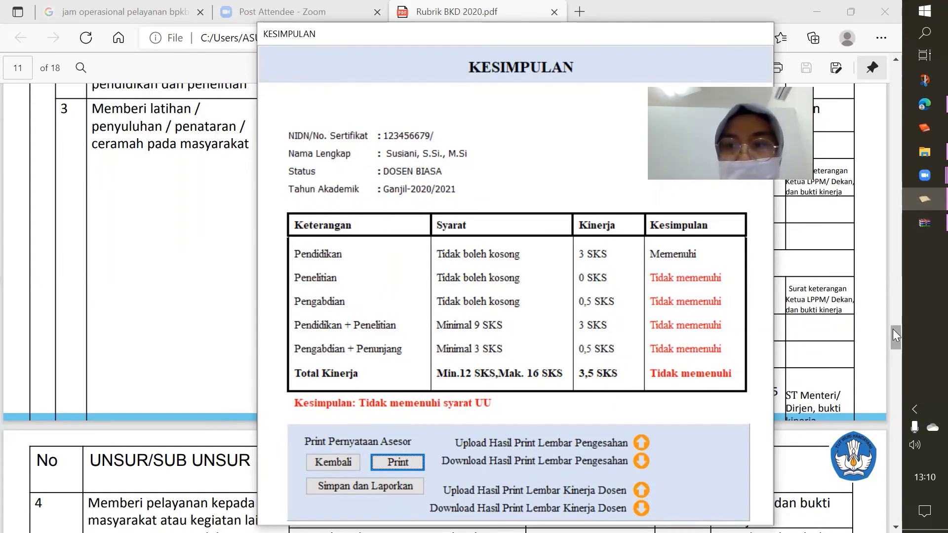
Bring the performance summary to the front and go back from it to the main menu
{"action": "left_click_drag", "start_coordinate": [897, 331], "coordinate": [900, 337]}
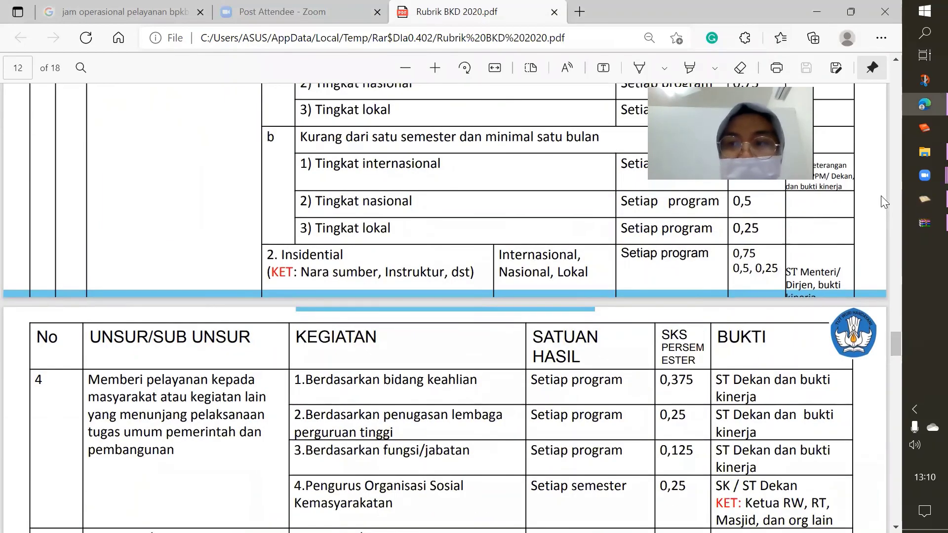
{"action": "left_click", "coordinate": [916, 198]}
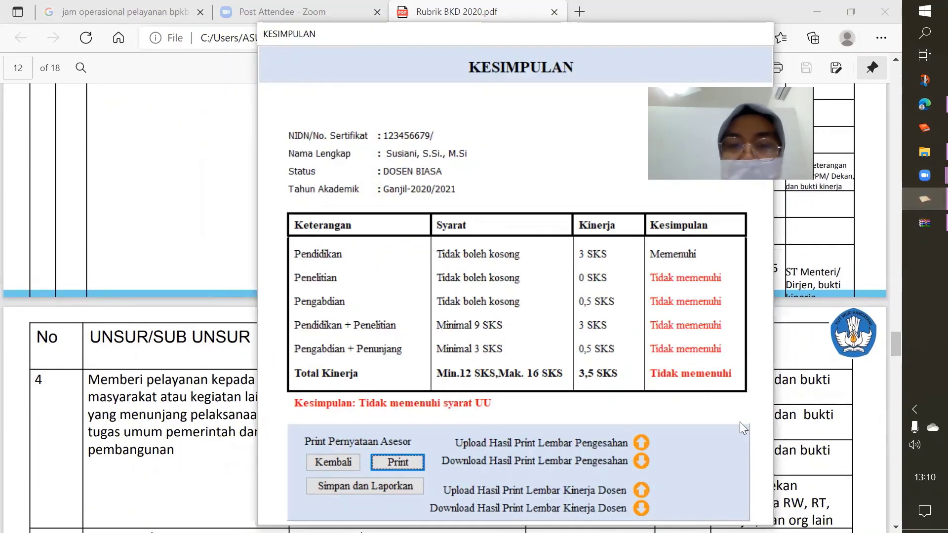
{"action": "left_click", "coordinate": [337, 464]}
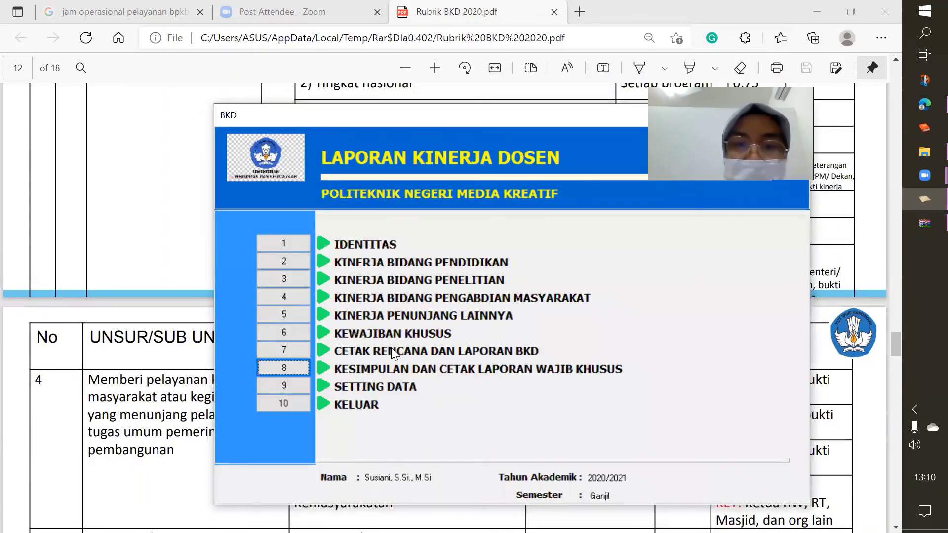
Re-preview the two-page Rencana Beban Kerja Dosen report, then close it and return to the menu
{"action": "left_click", "coordinate": [281, 350]}
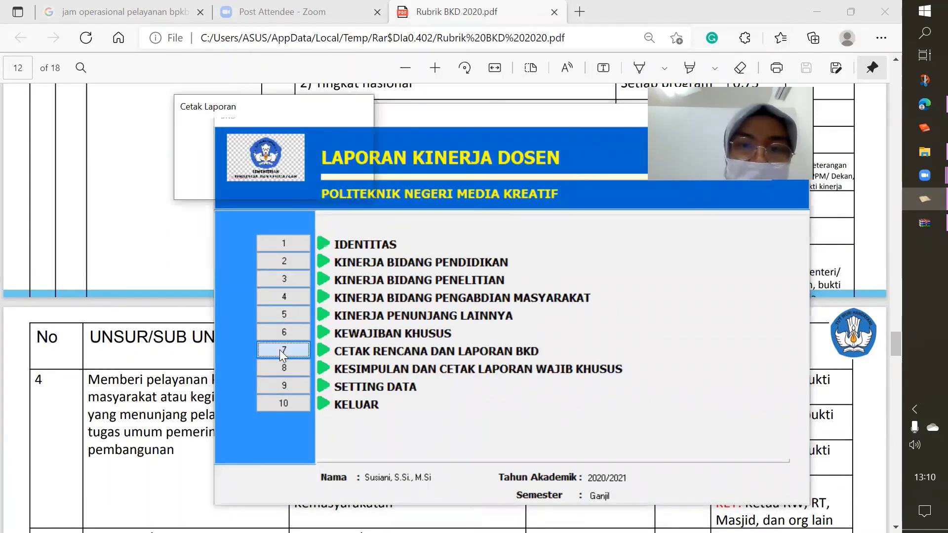
{"action": "left_click", "coordinate": [322, 172]}
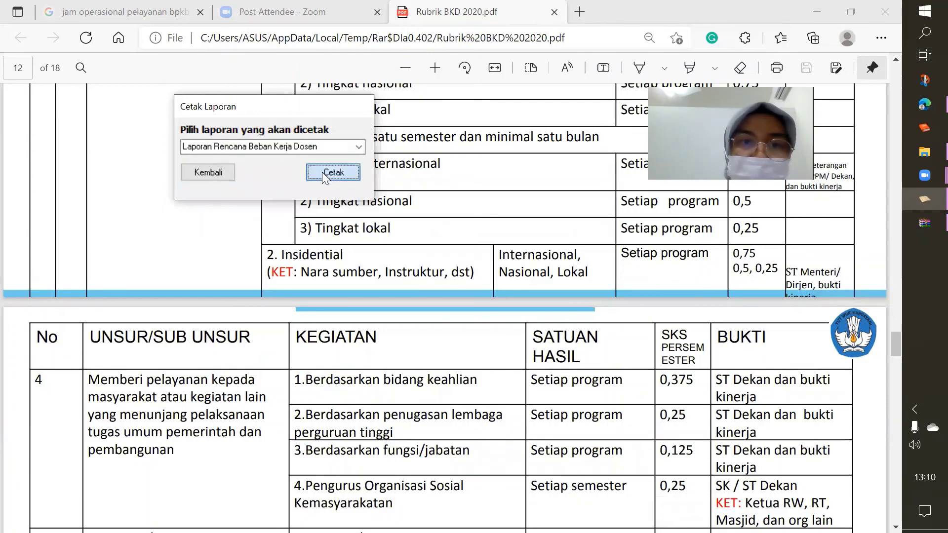
{"action": "scroll", "coordinate": [481, 322], "scroll_direction": "down", "scroll_amount": 15}
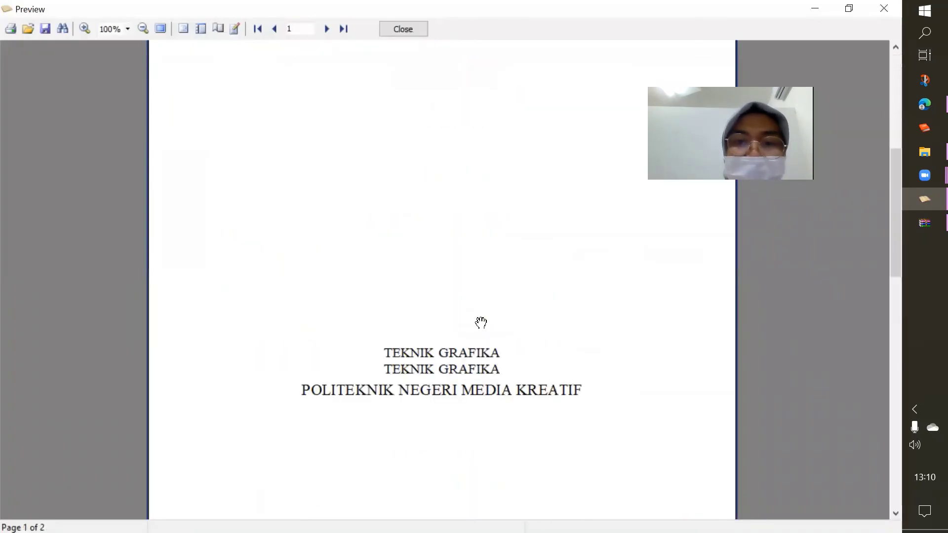
{"action": "scroll", "coordinate": [481, 322], "scroll_direction": "down", "scroll_amount": 1}
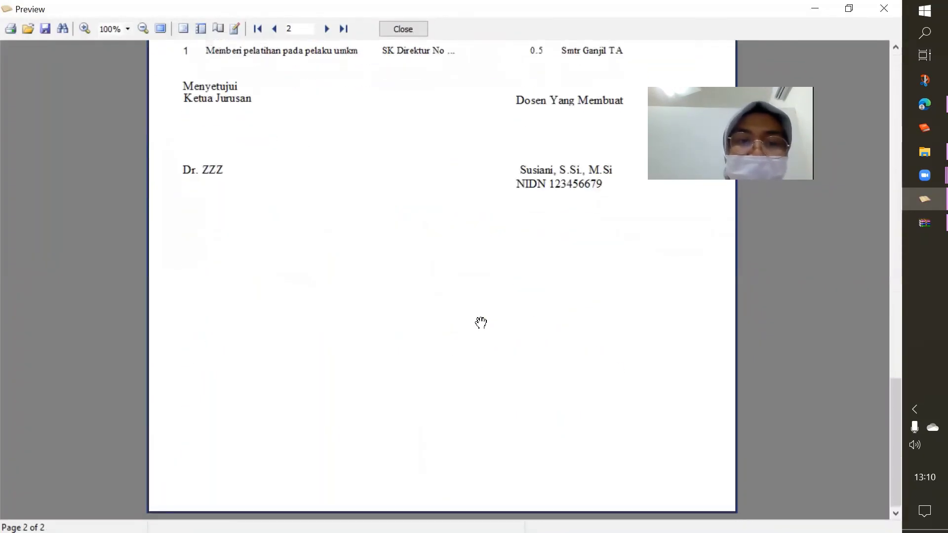
{"action": "left_click", "coordinate": [410, 29]}
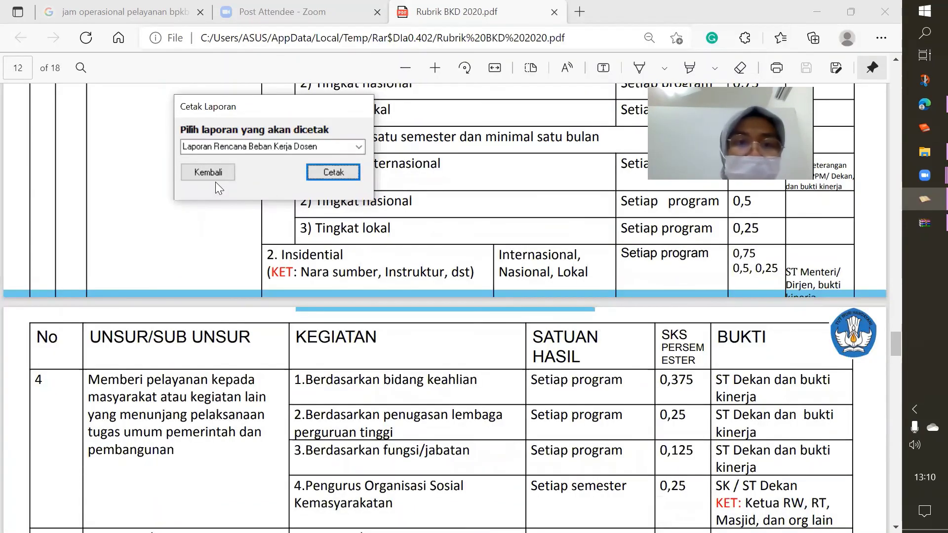
{"action": "left_click", "coordinate": [215, 177]}
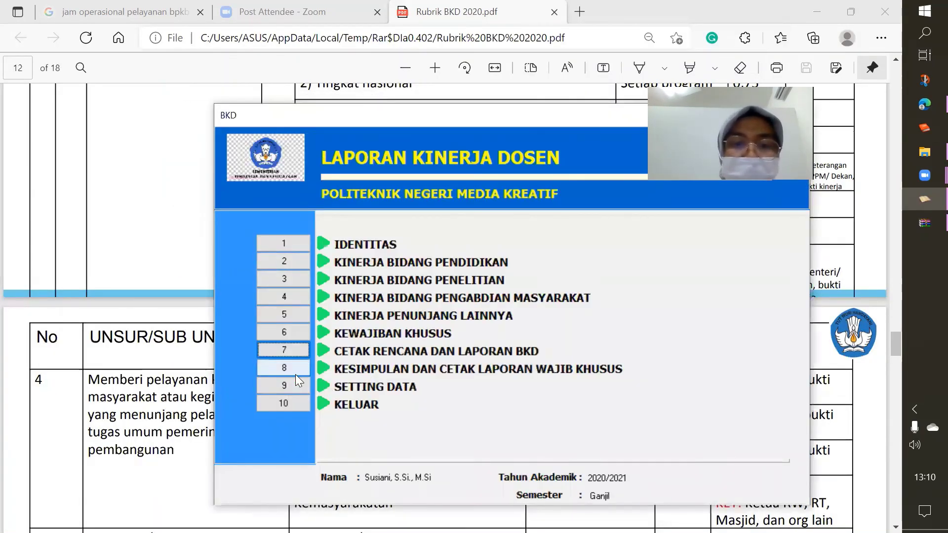
Generate the Kesimpulan Kinerja Dosen summary and dismiss the data saved notice
{"action": "left_click", "coordinate": [291, 368]}
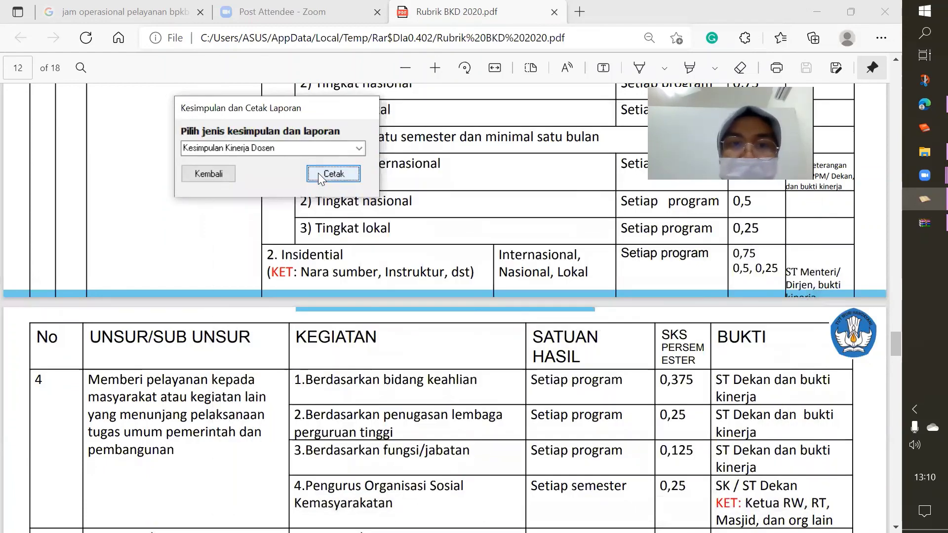
{"action": "left_click", "coordinate": [317, 173]}
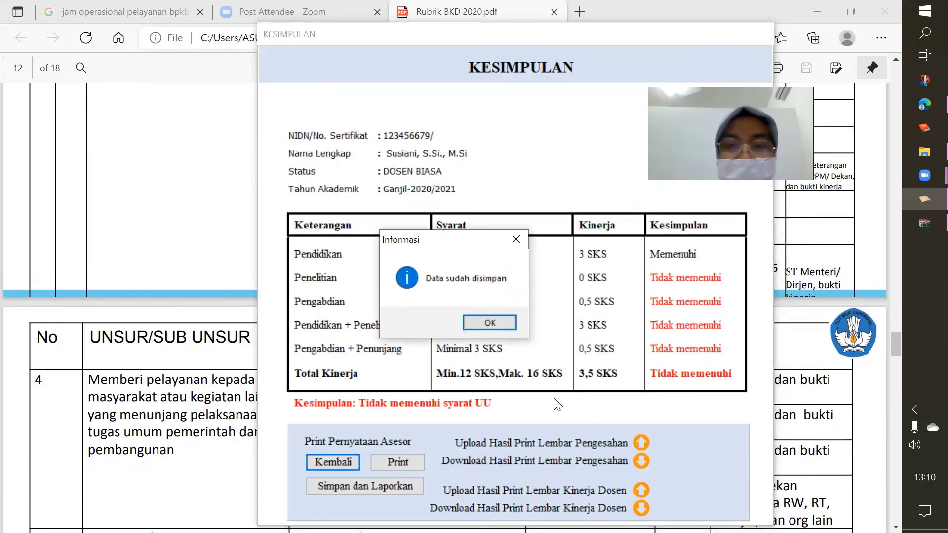
{"action": "left_click", "coordinate": [496, 323]}
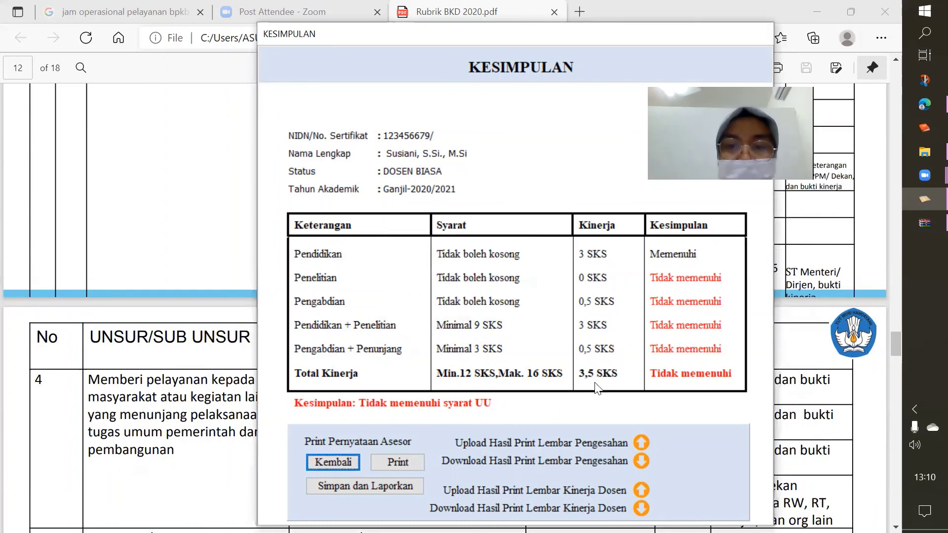
Cancel the sheet upload, save and report the summary with Simpan dan Laporkan, then return
{"action": "left_click", "coordinate": [640, 491]}
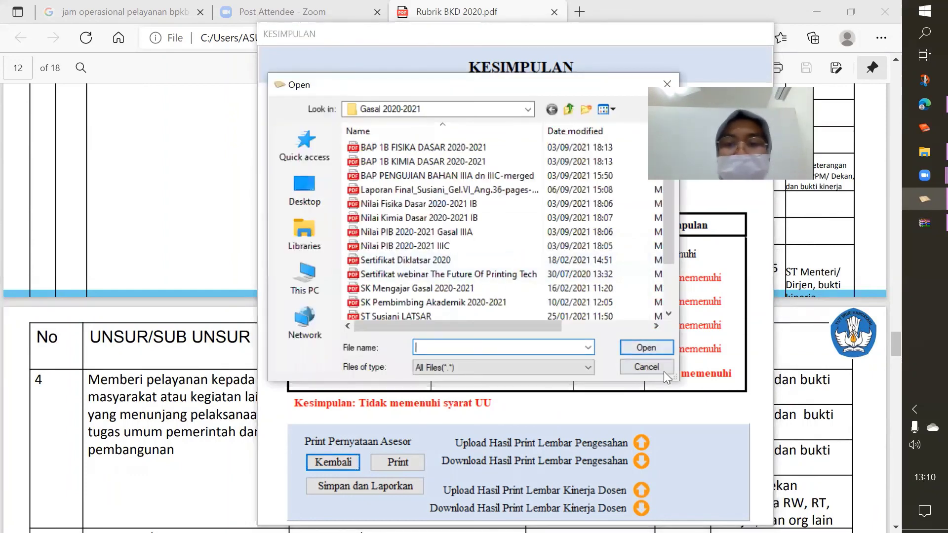
{"action": "left_click", "coordinate": [652, 366]}
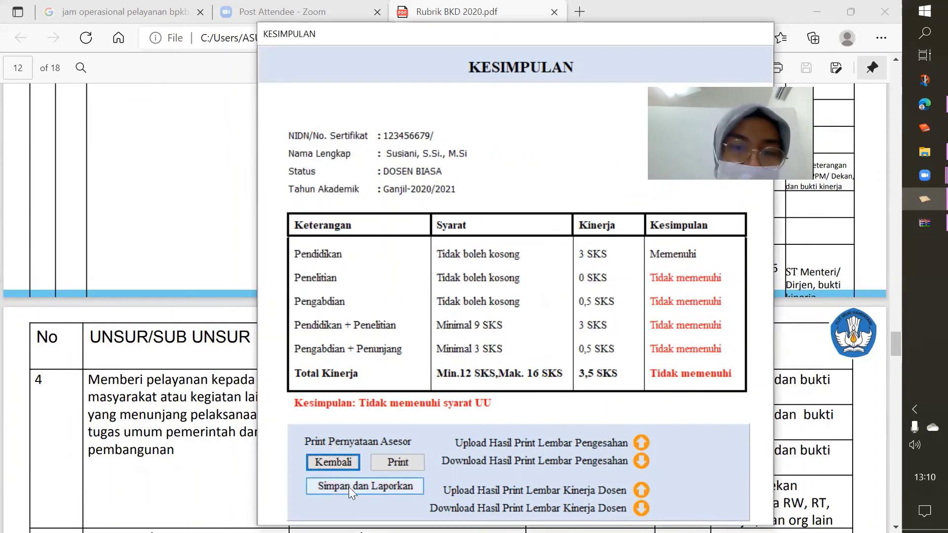
{"action": "left_click", "coordinate": [349, 486]}
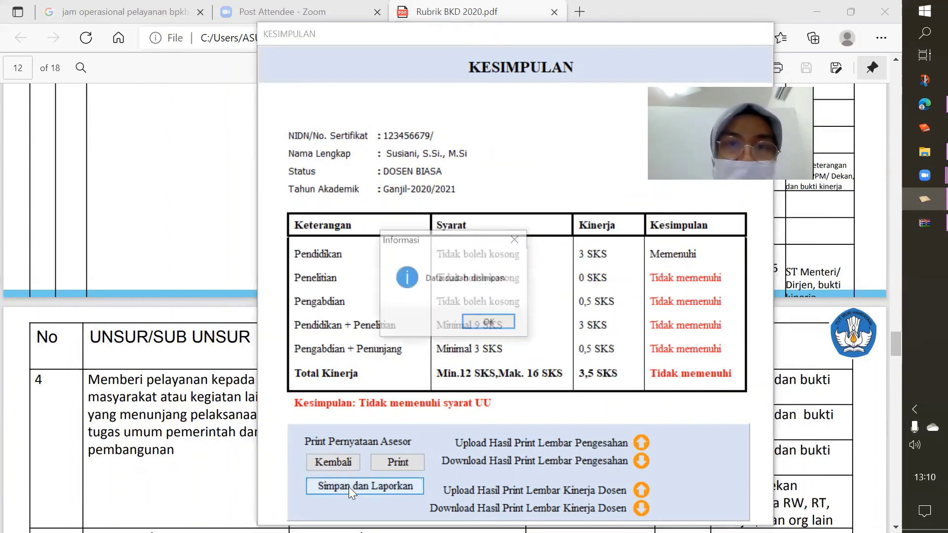
{"action": "left_click", "coordinate": [490, 323]}
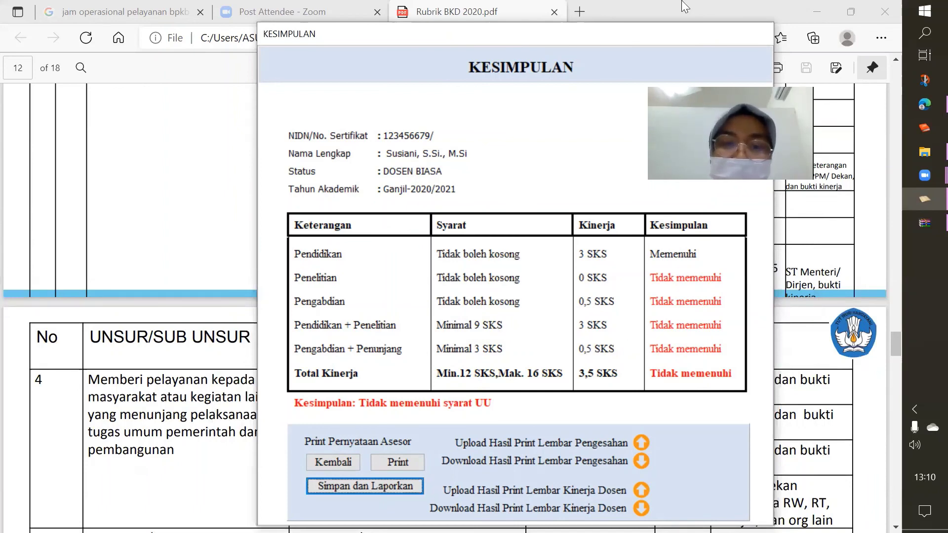
{"action": "left_click", "coordinate": [336, 460]}
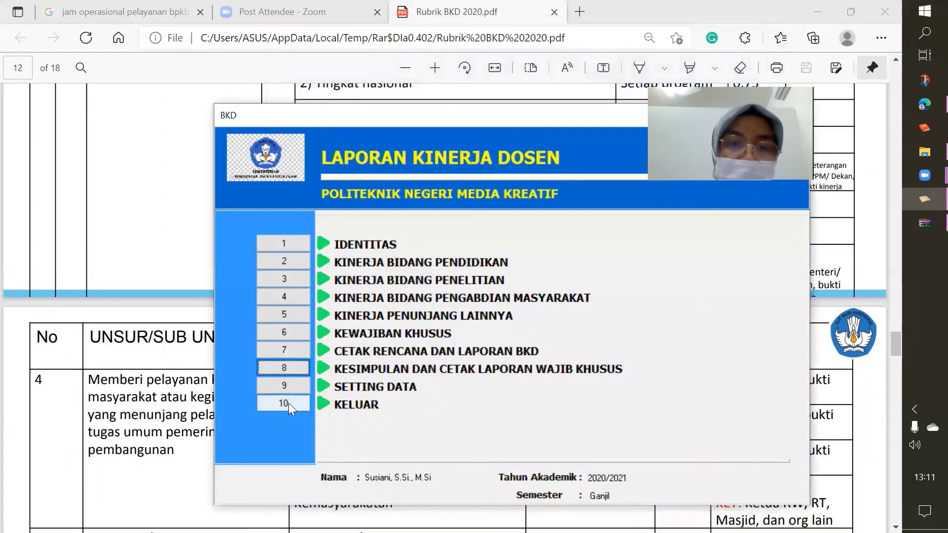
Change the identity semester to Genap, save, and confirm the education form shows 2020/2021 Genap
{"action": "left_click", "coordinate": [275, 241]}
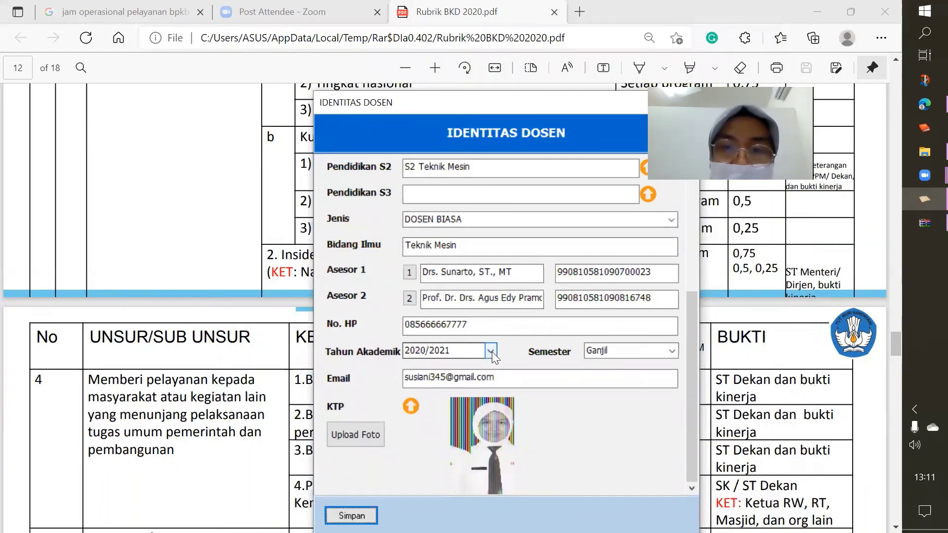
{"action": "left_click", "coordinate": [671, 351]}
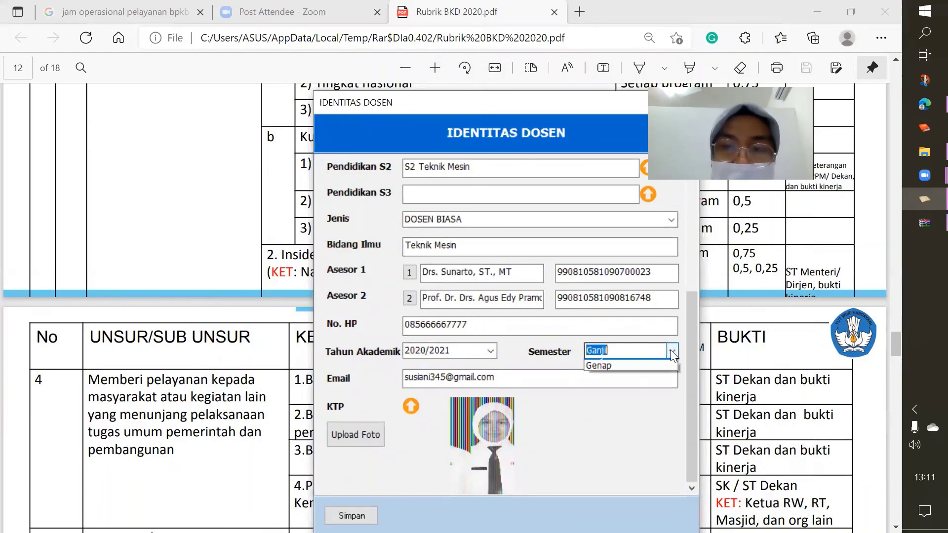
{"action": "key", "text": "Down"}
{"action": "key", "text": "Return"}
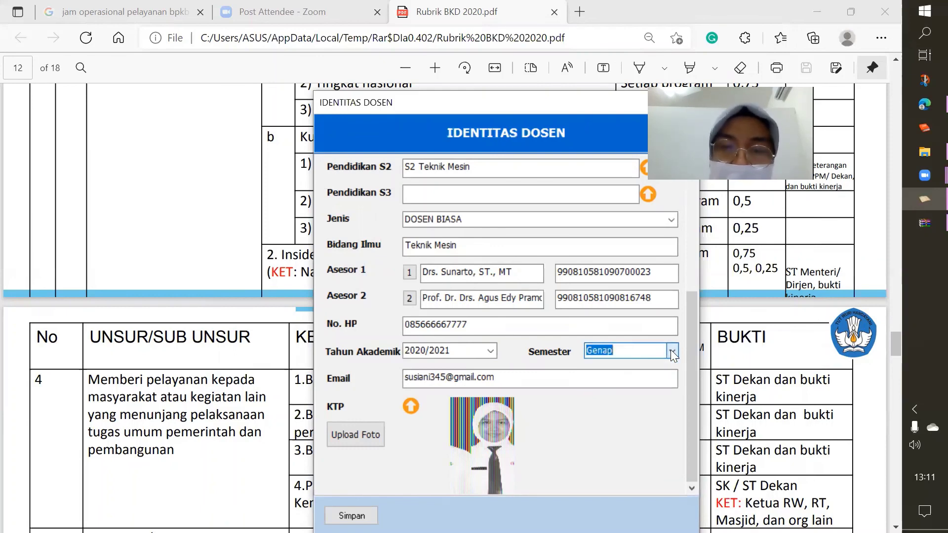
{"action": "left_click", "coordinate": [351, 515]}
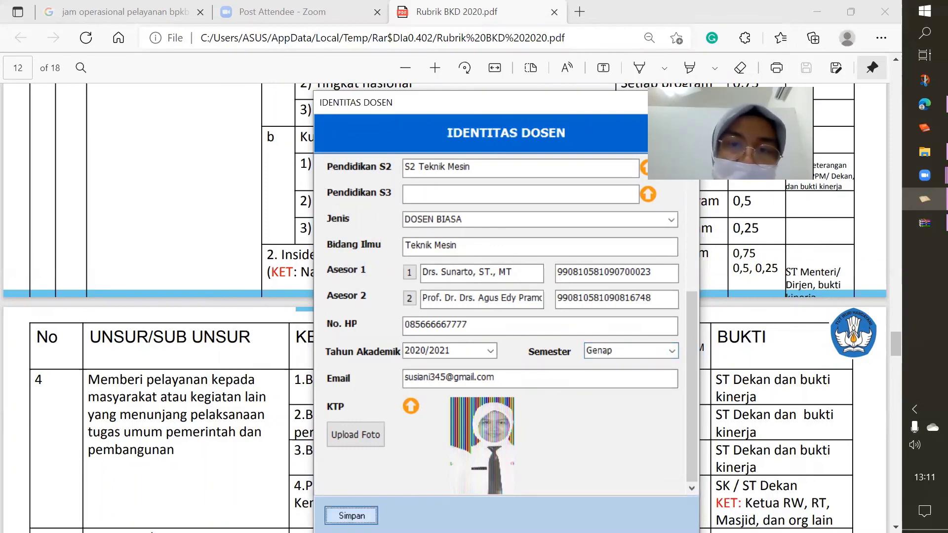
{"action": "left_click", "coordinate": [487, 323]}
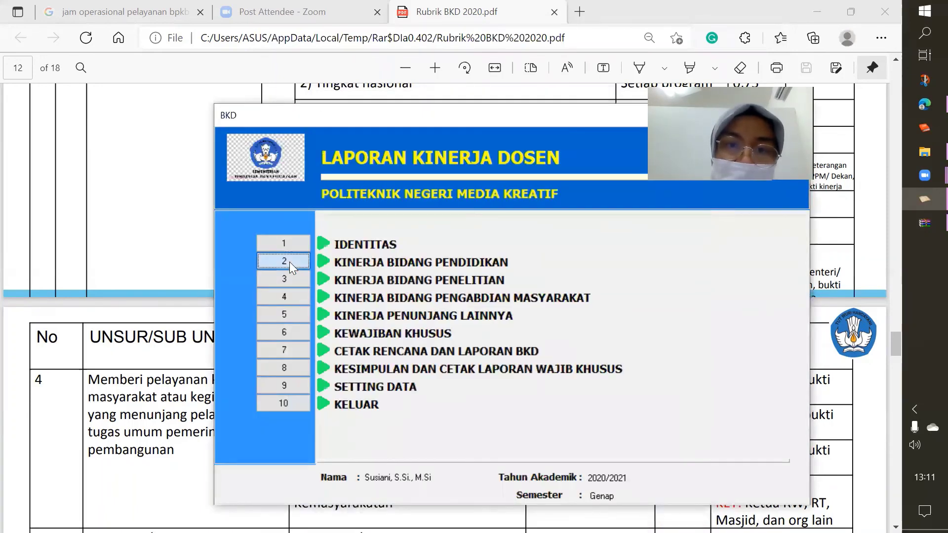
{"action": "left_click", "coordinate": [290, 261]}
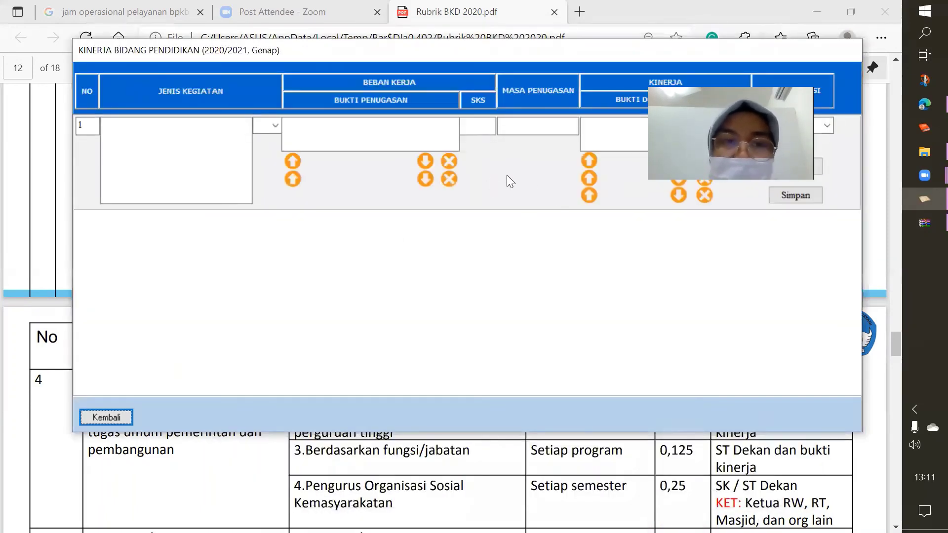
{"action": "left_click", "coordinate": [106, 418]}
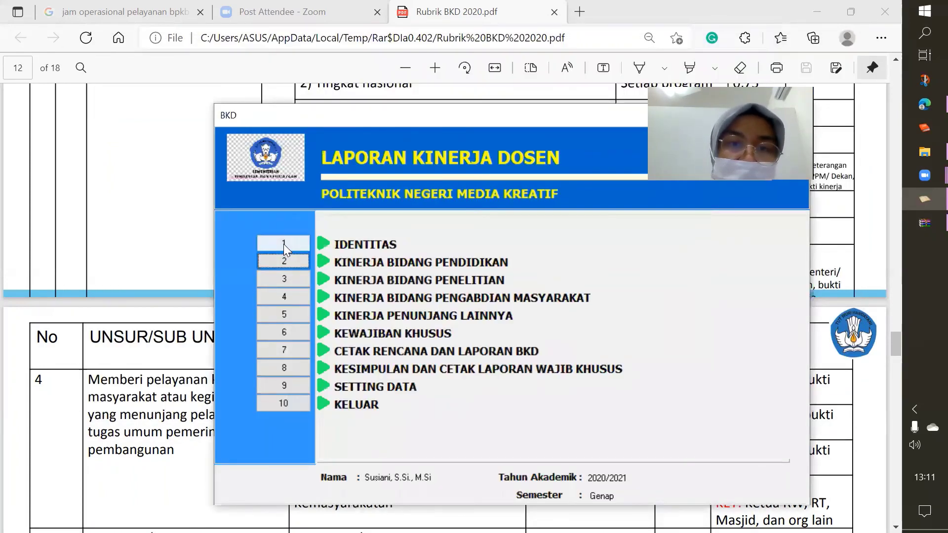
Set the lecturer identity to Tahun Akademik 2019/2020, Semester Ganjil, and save it
{"action": "left_click", "coordinate": [283, 244]}
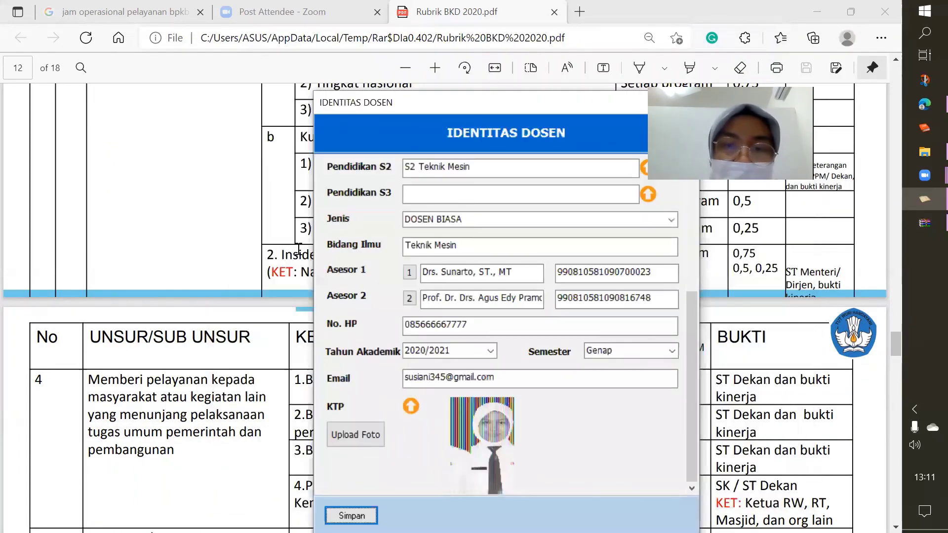
{"action": "left_click", "coordinate": [491, 351]}
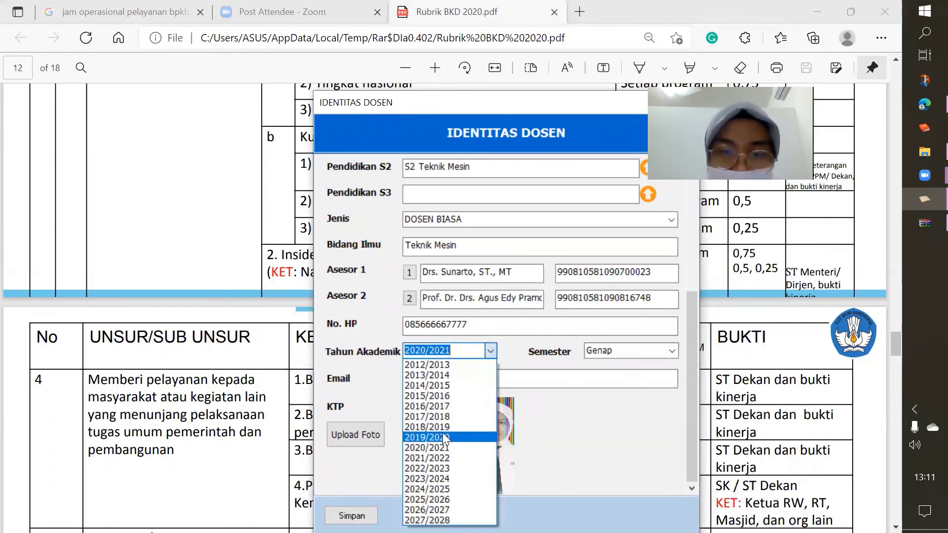
{"action": "left_click", "coordinate": [442, 436]}
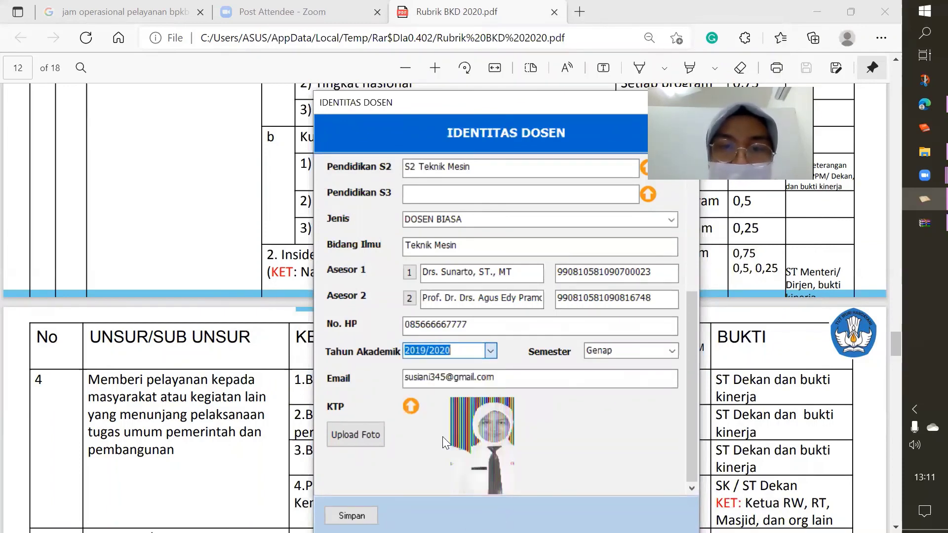
{"action": "left_click", "coordinate": [672, 349]}
{"action": "left_click", "coordinate": [623, 364]}
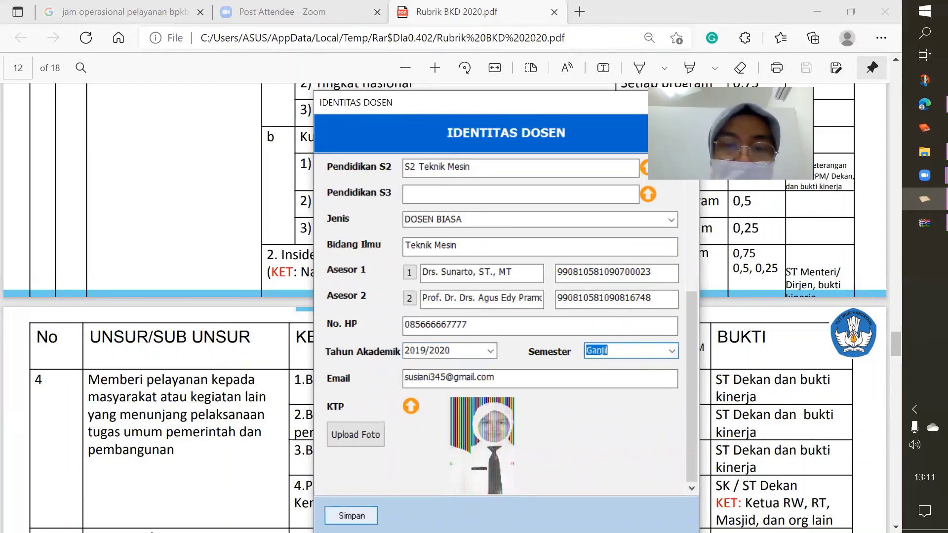
{"action": "left_click", "coordinate": [351, 516]}
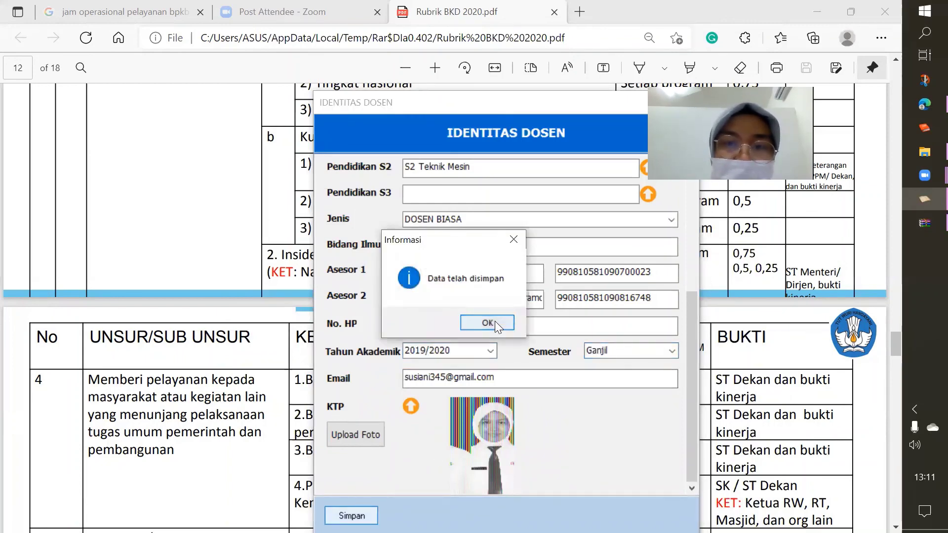
{"action": "left_click", "coordinate": [494, 321]}
Check the education form for 2019/2020 Ganjil, then open the data settings
{"action": "left_click", "coordinate": [288, 263]}
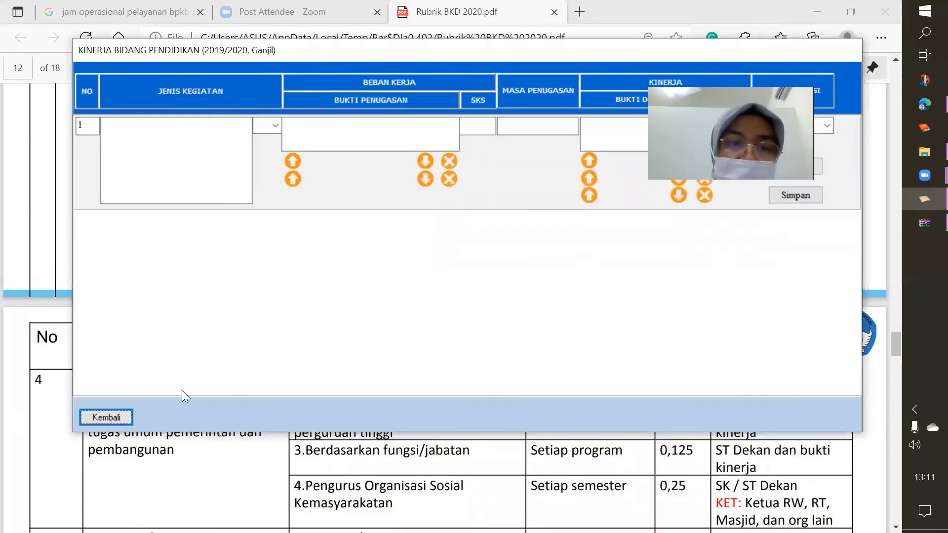
{"action": "left_click", "coordinate": [96, 420]}
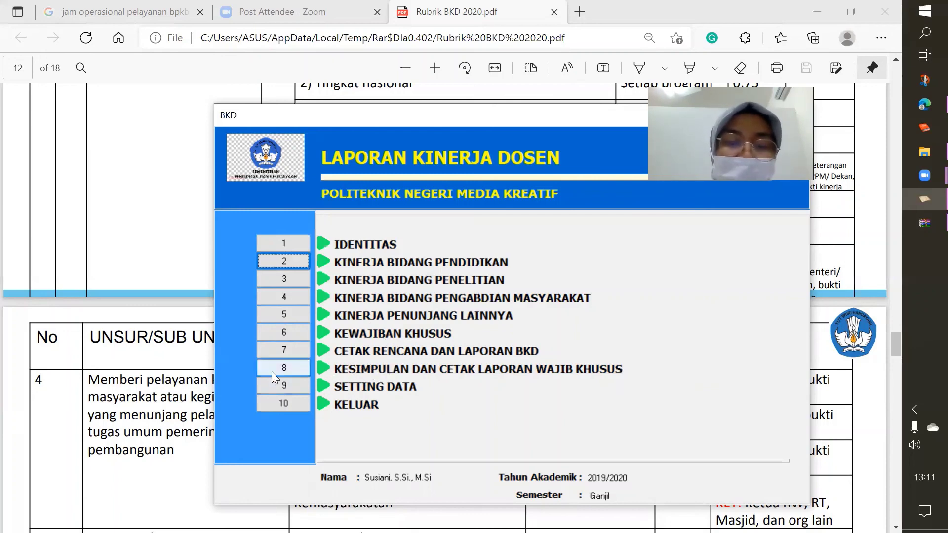
{"action": "left_click", "coordinate": [291, 385]}
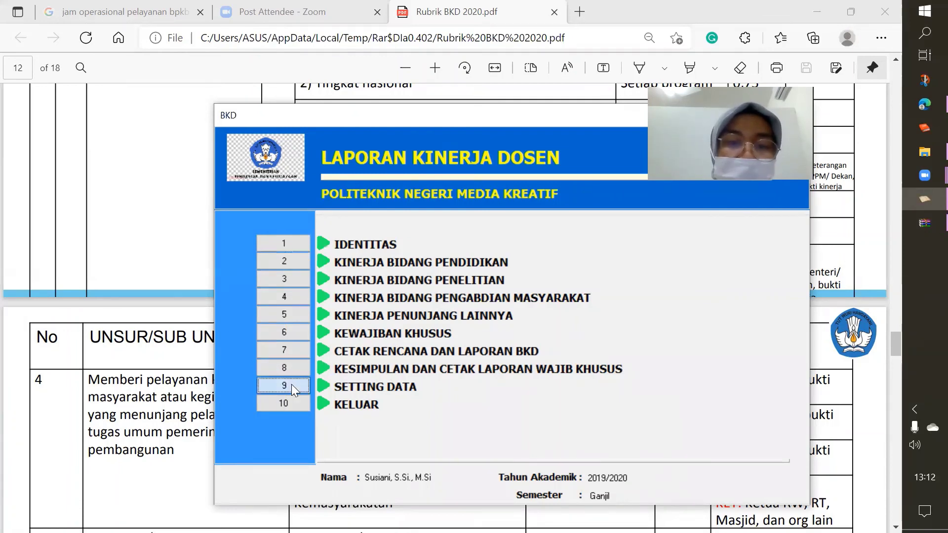